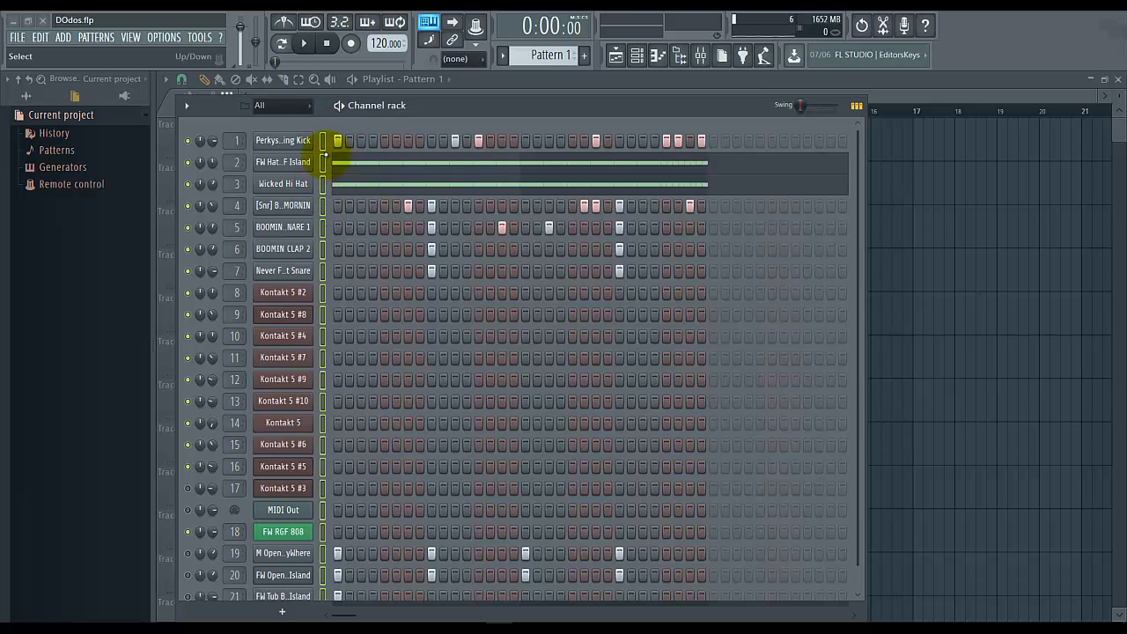
Select every channel in the channel rack.
double_click(323, 141)
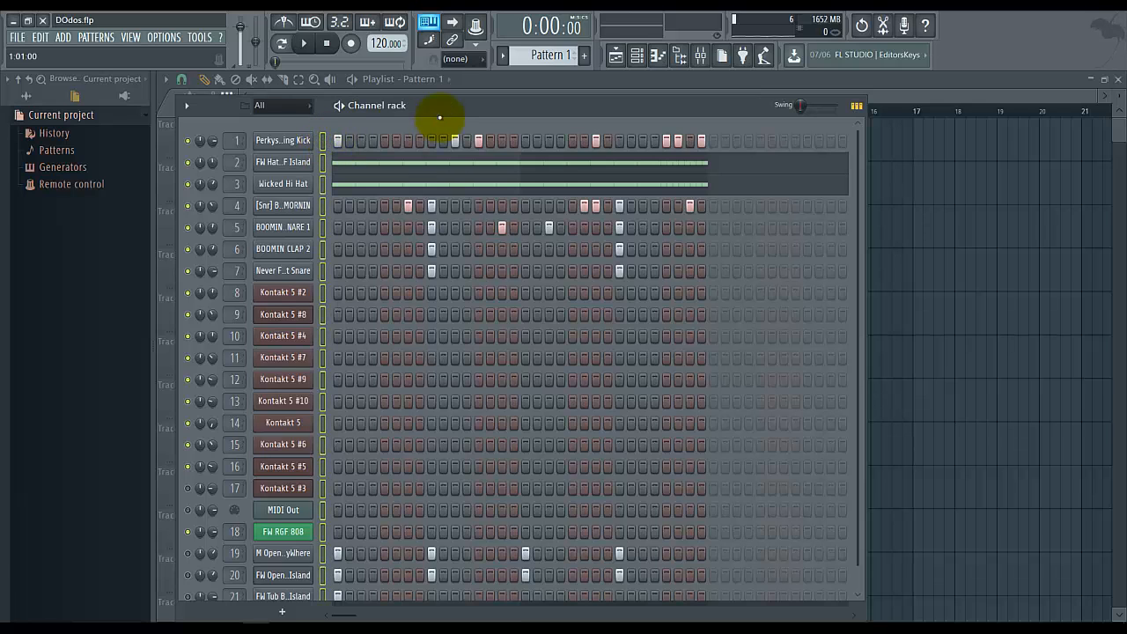
left_click(709, 58)
left_click(708, 58)
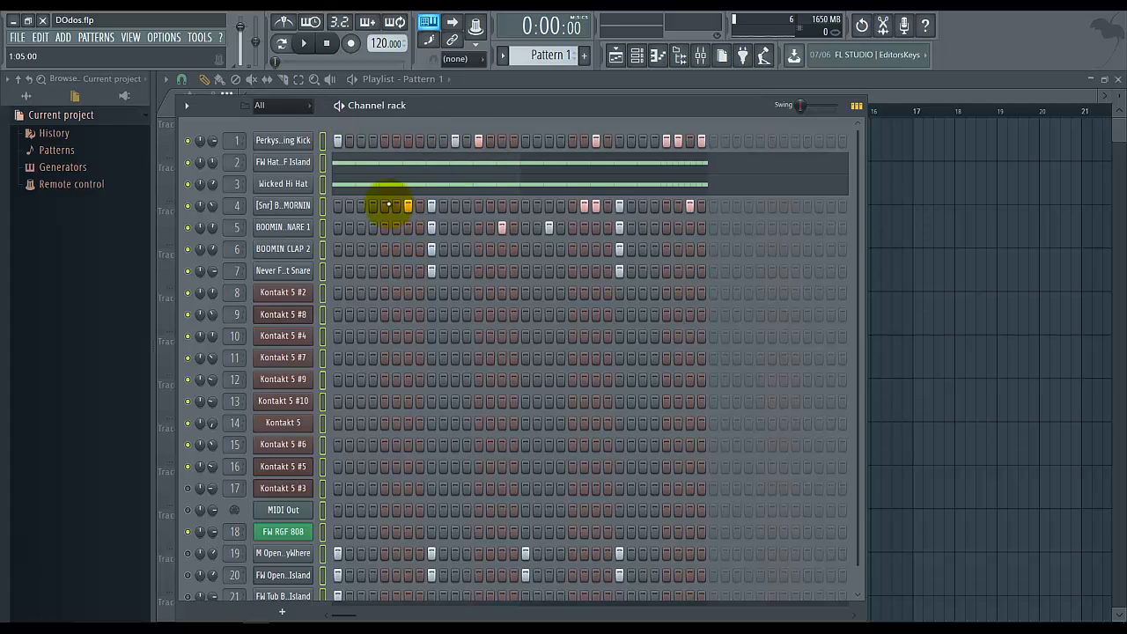
scroll(389, 209, "down", 1)
scroll(387, 213, "up", 1)
left_click(323, 142)
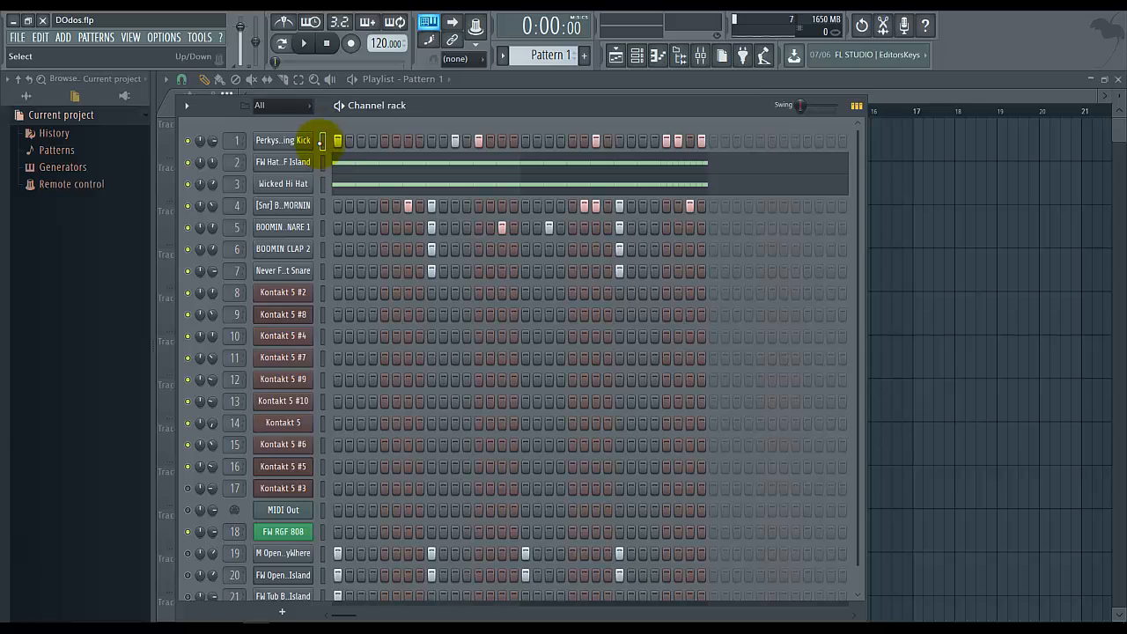
right_click(325, 140)
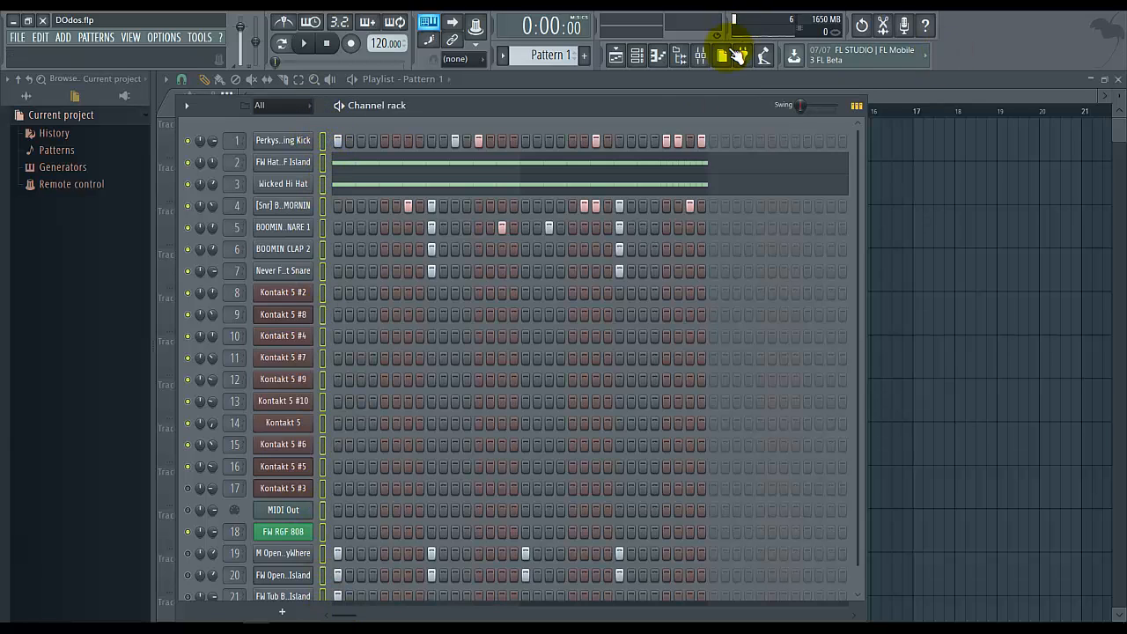
Route the selected channels to consecutive mixer tracks starting from Insert 1, and play the pattern to check the track levels.
left_click(702, 57)
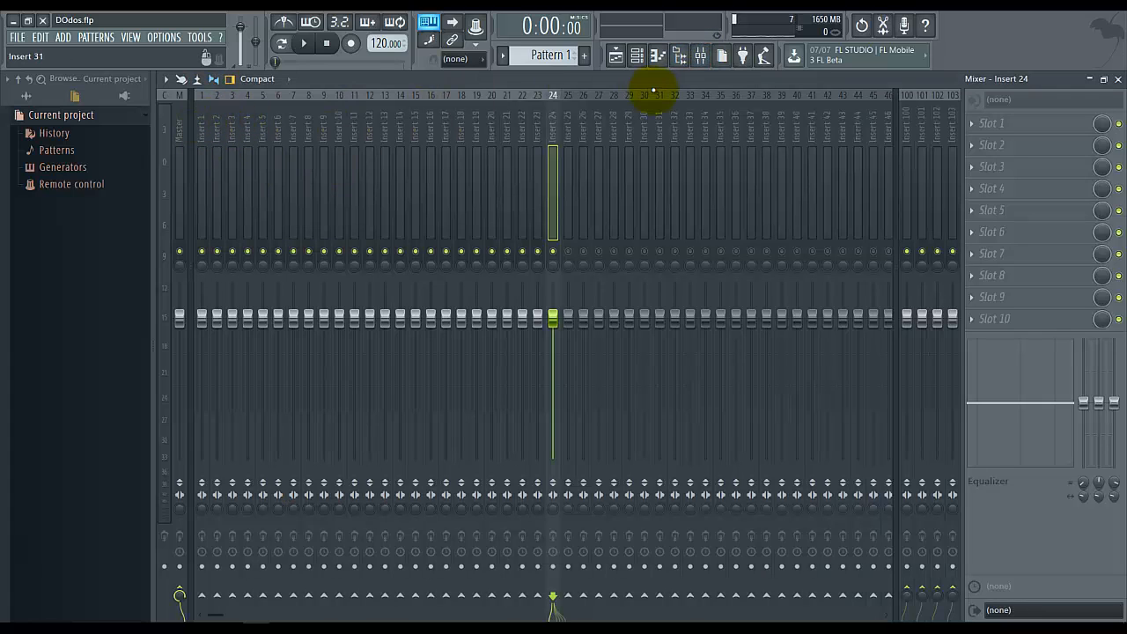
left_click(201, 132)
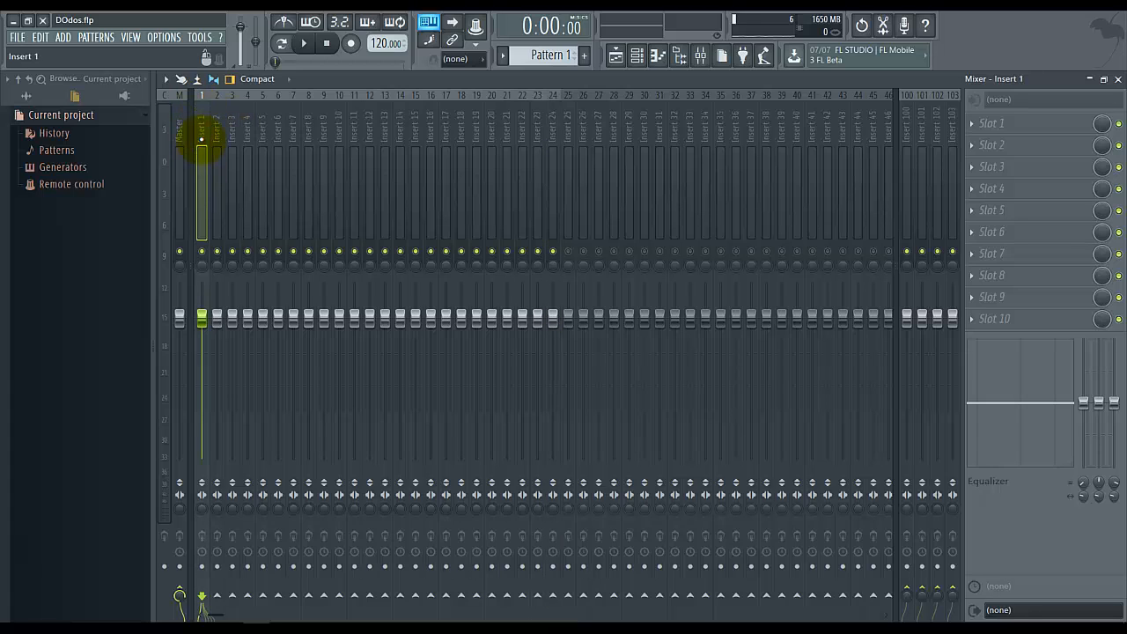
right_click(201, 138)
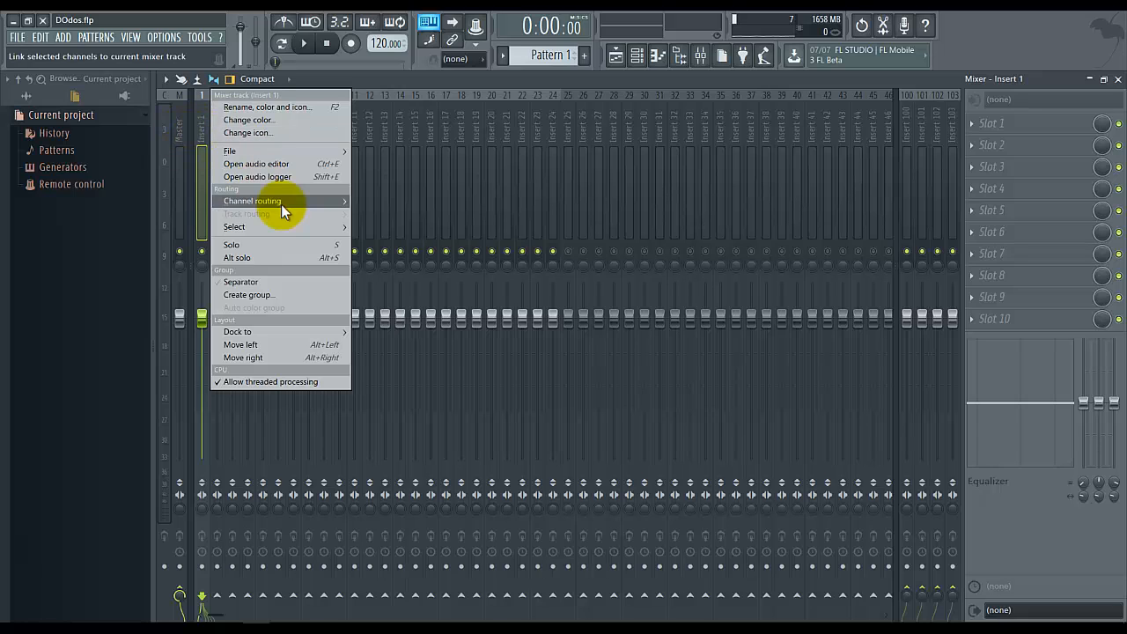
mouse_move(281, 203)
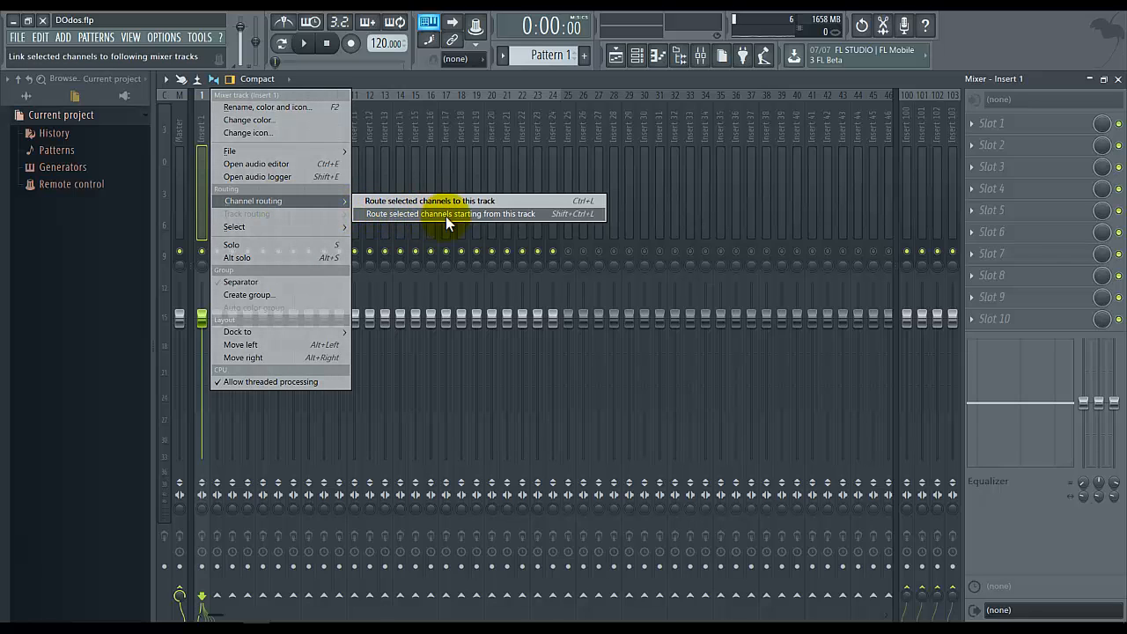
left_click(529, 213)
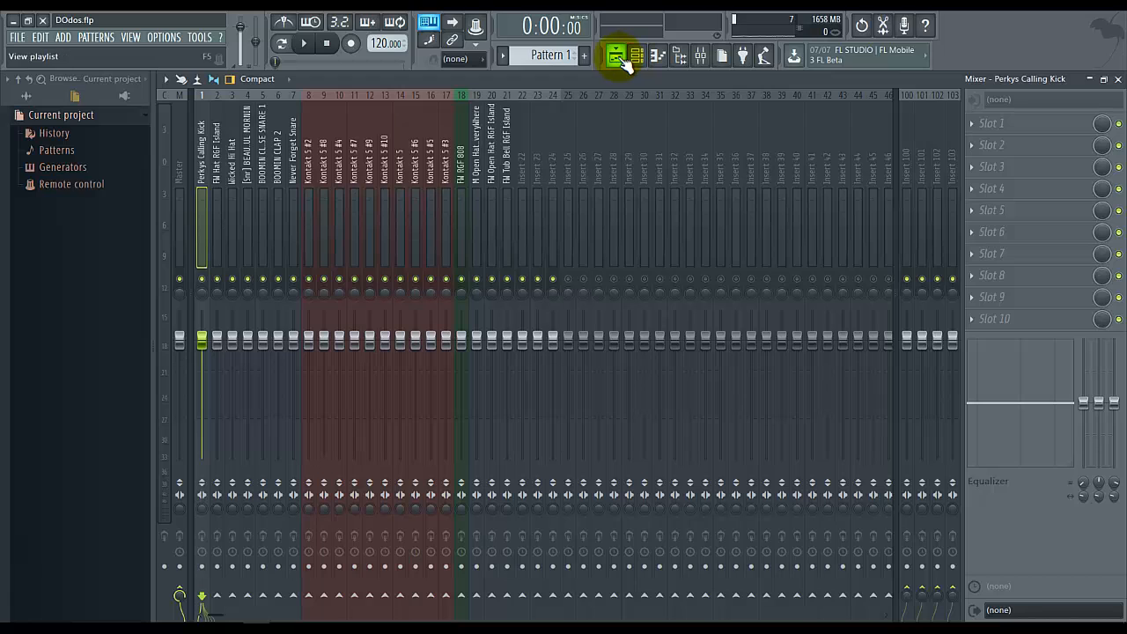
left_click(306, 44)
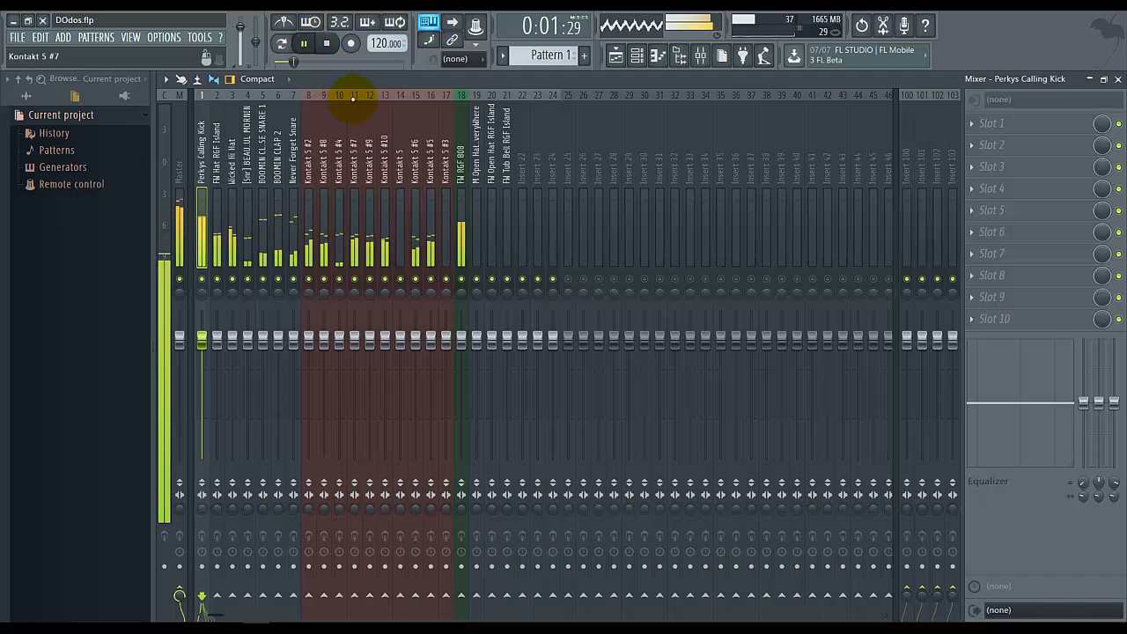
left_click(327, 44)
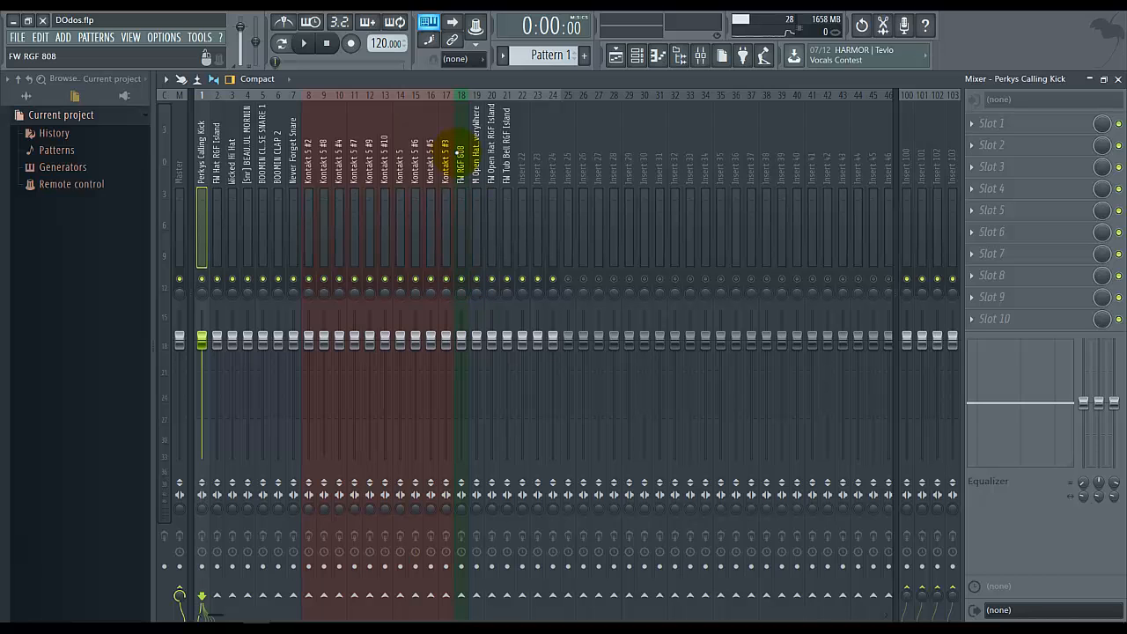
Solo the FW RGF 808 mixer track and select it.
right_click(465, 278)
left_click(465, 258)
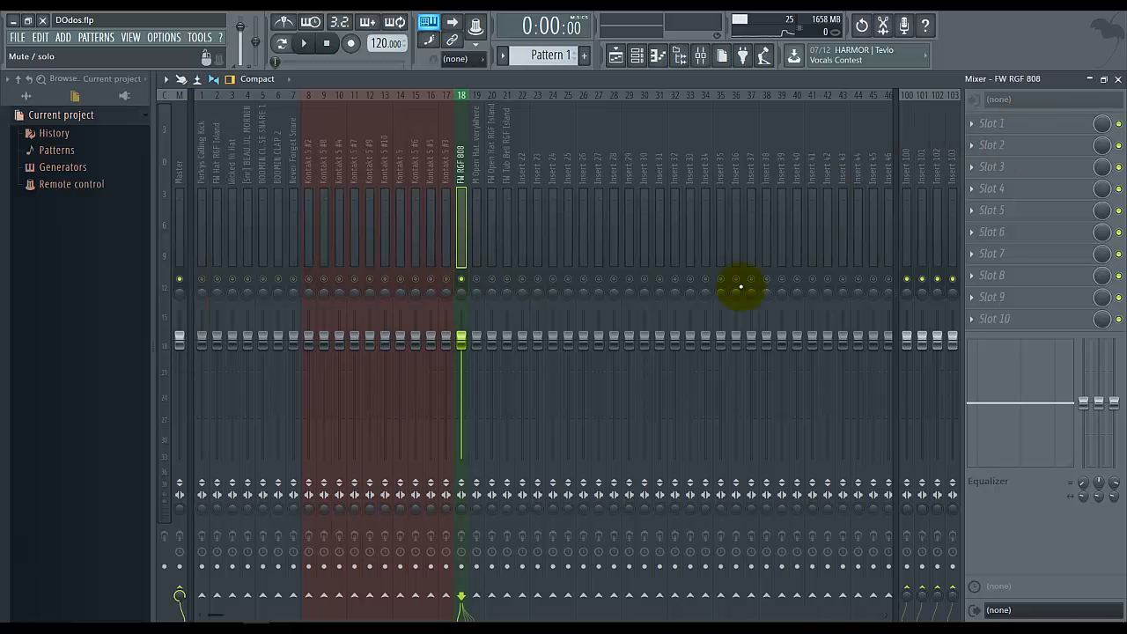
right_click(462, 188)
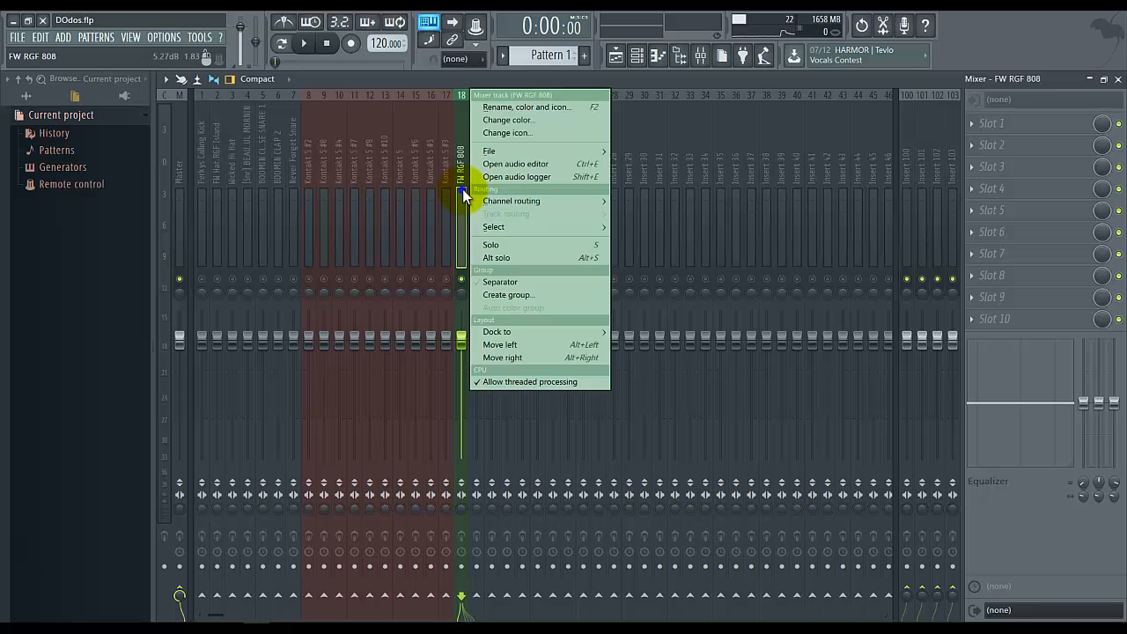
mouse_move(493, 151)
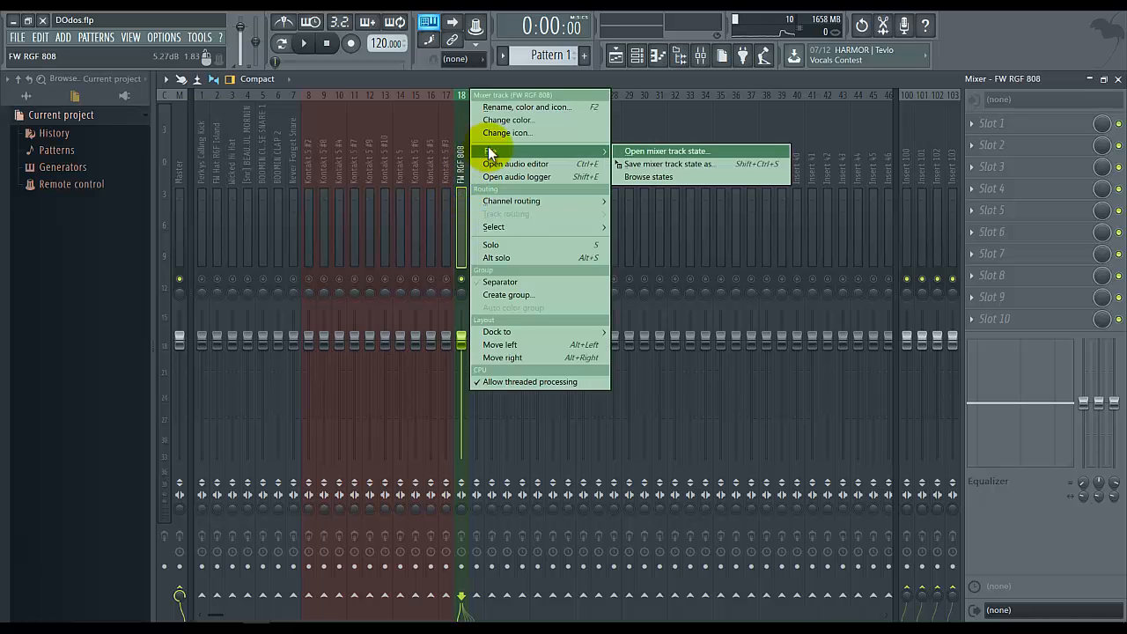
left_click(680, 152)
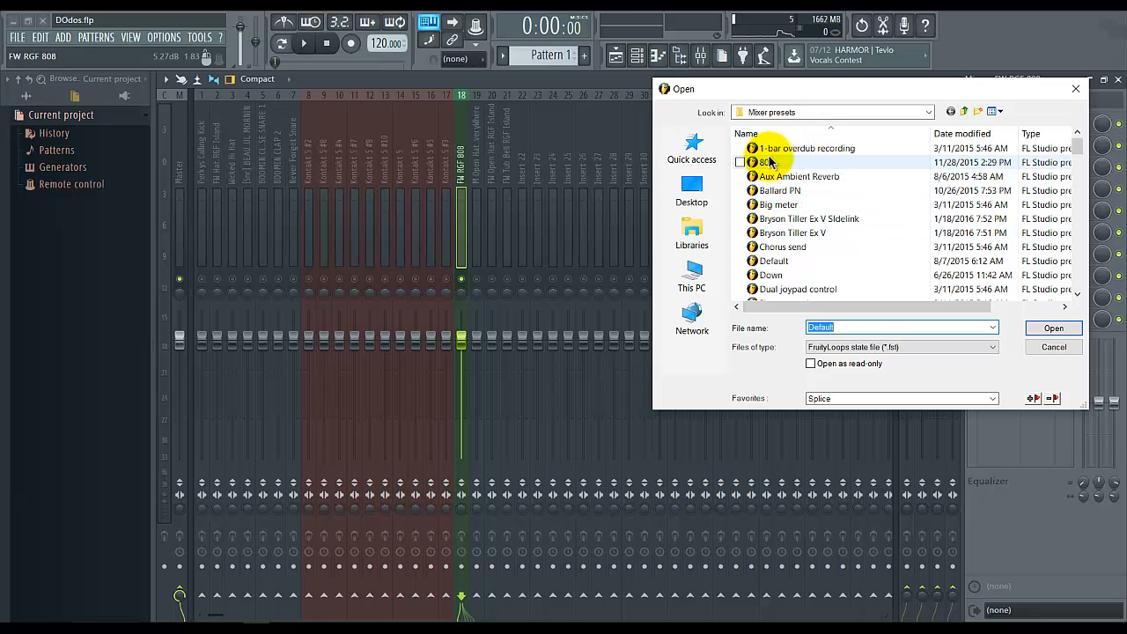
scroll(798, 229, "down", 6)
scroll(798, 245, "down", 2)
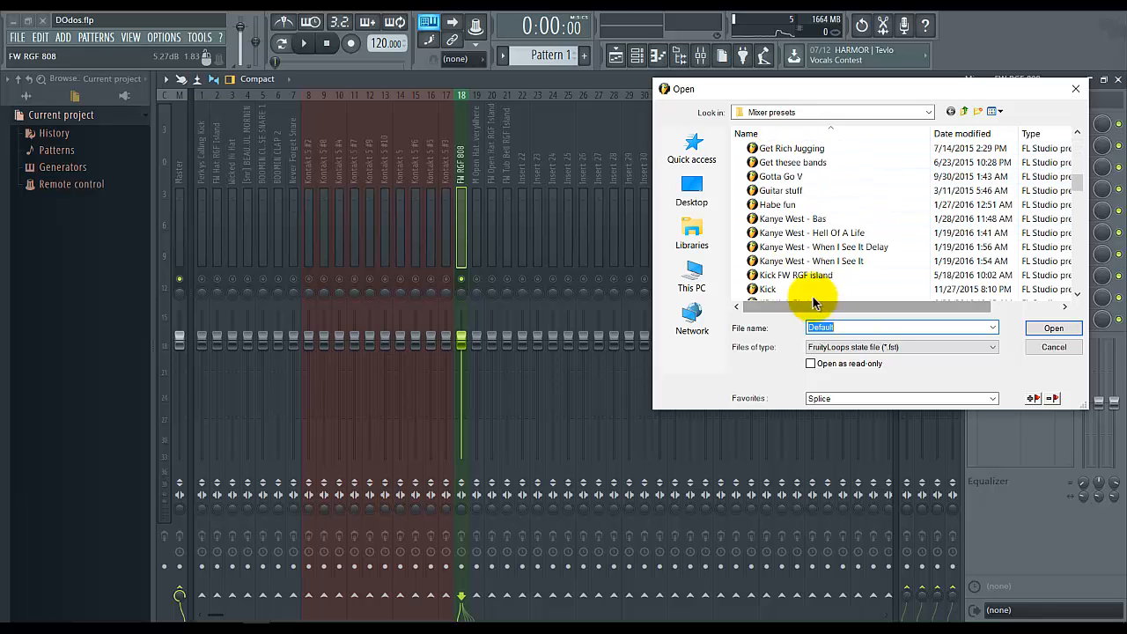
left_click(1075, 89)
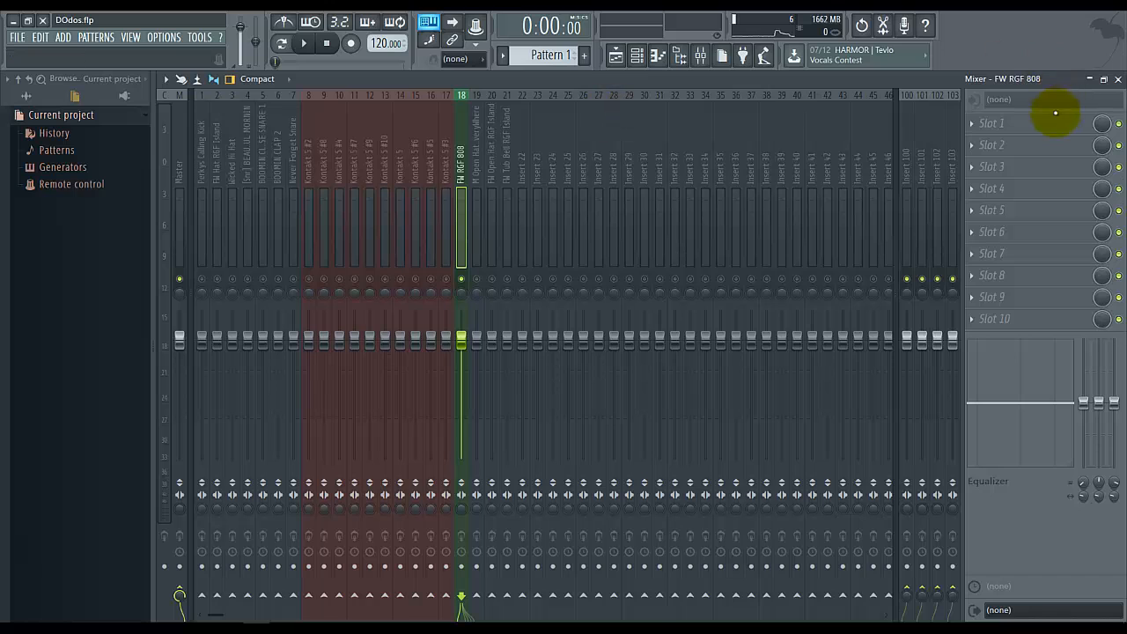
Load Fruity Parametric EQ 2 into slot 1 of the FW RGF 808 track and play the pattern to examine its low frequencies.
left_click(1022, 124)
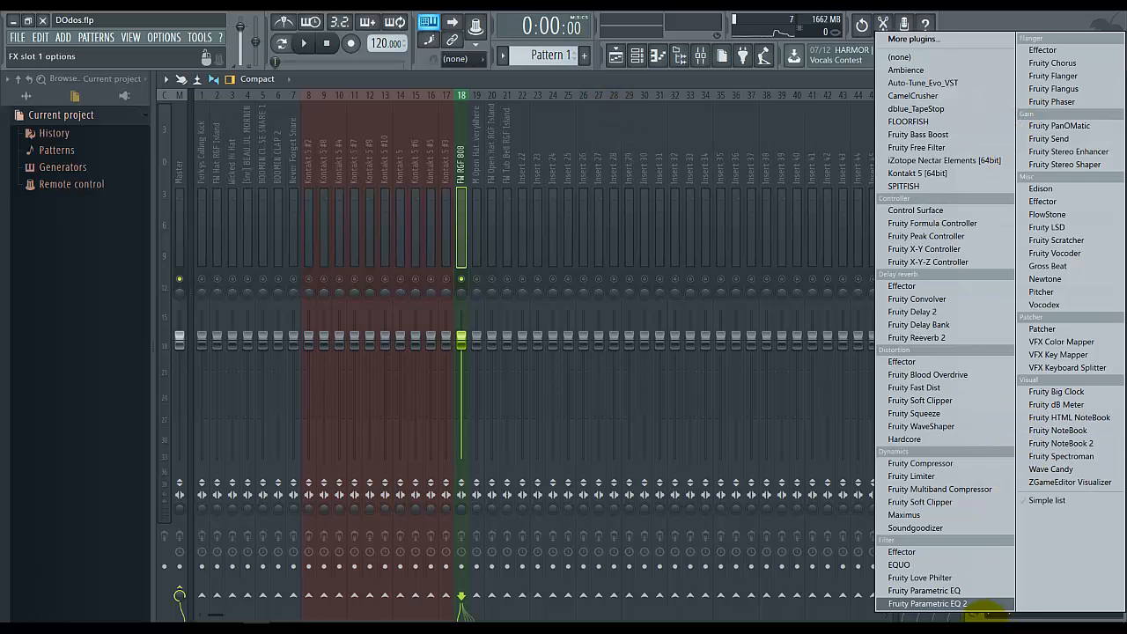
left_click(965, 605)
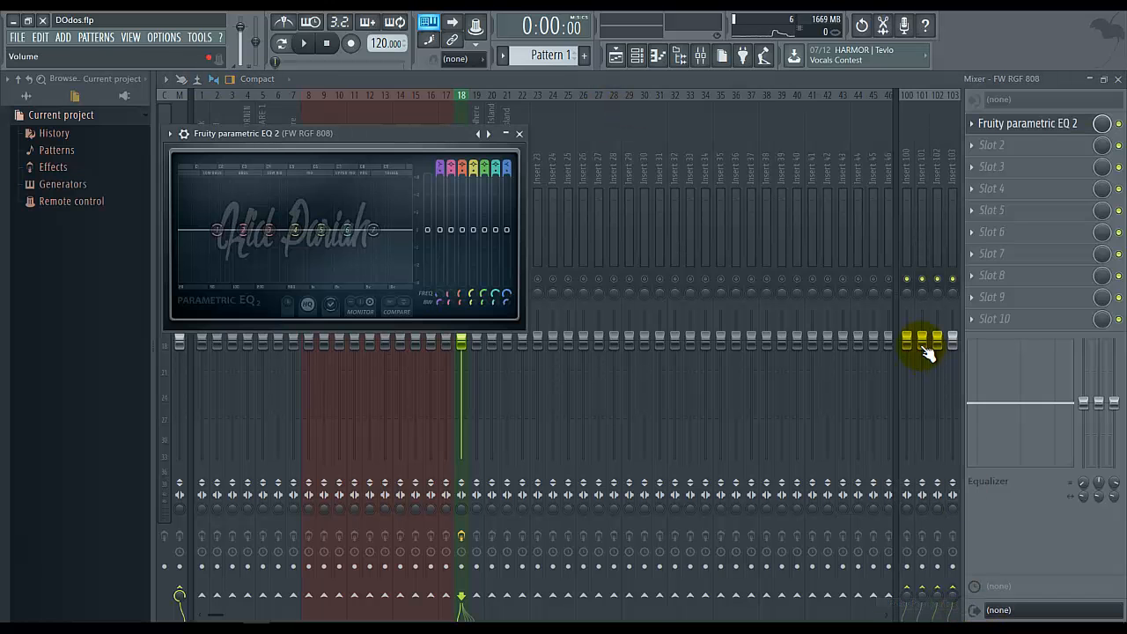
left_click(324, 44)
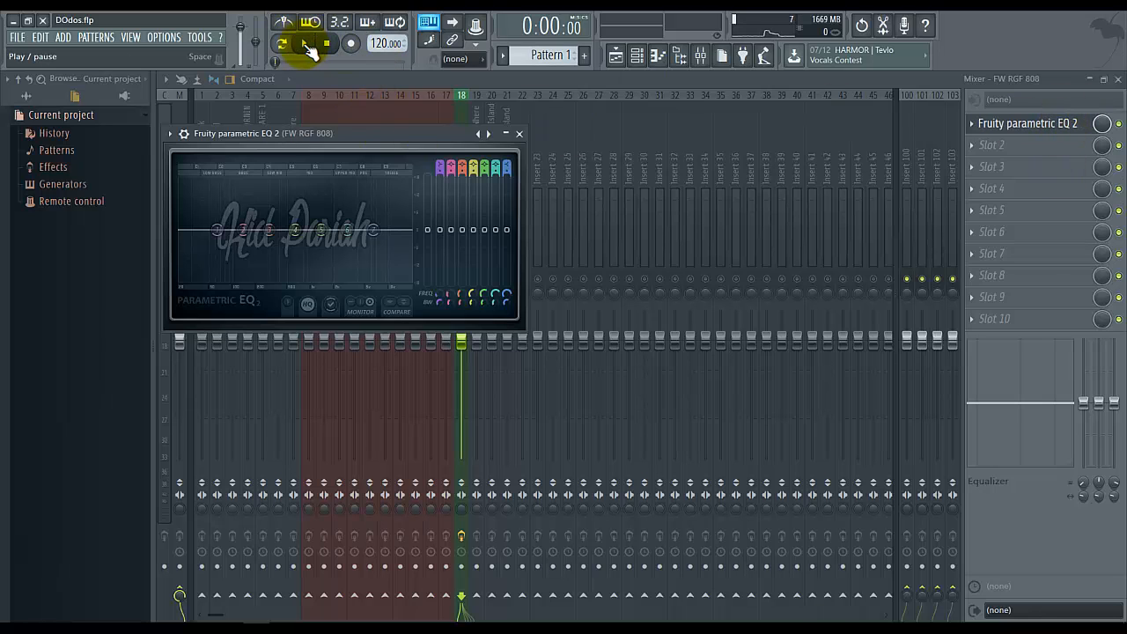
left_click(307, 46)
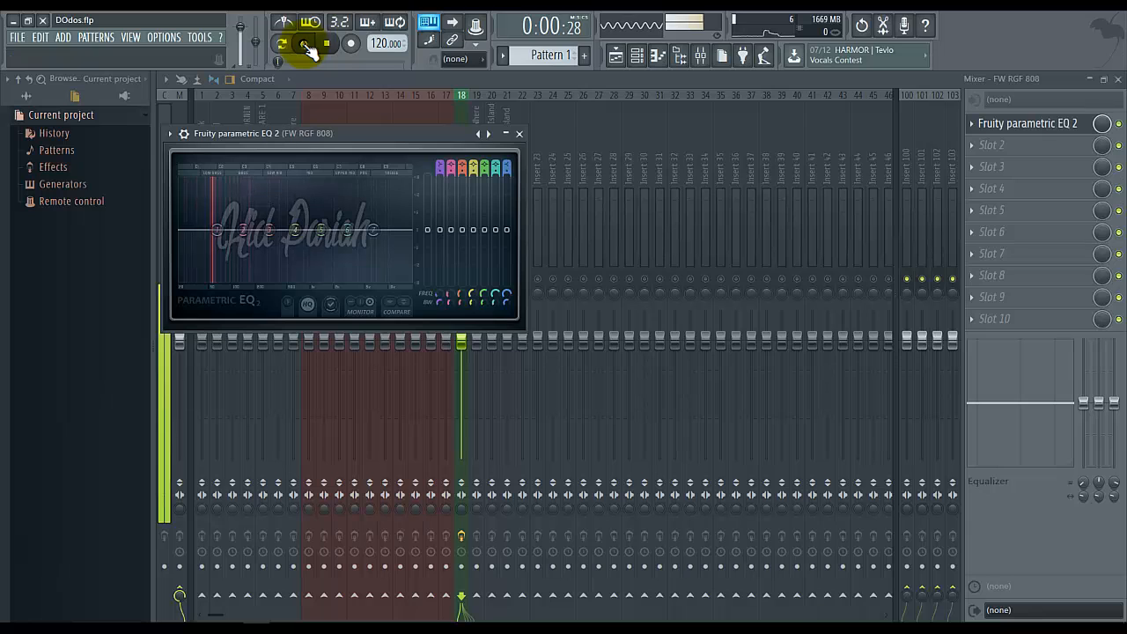
mouse_move(208, 190)
left_mouse_down()
mouse_move(219, 176)
mouse_move(200, 212)
mouse_move(217, 176)
mouse_move(244, 196)
mouse_move(194, 219)
mouse_move(209, 193)
mouse_move(235, 260)
mouse_move(150, 181)
mouse_move(224, 193)
left_mouse_up()
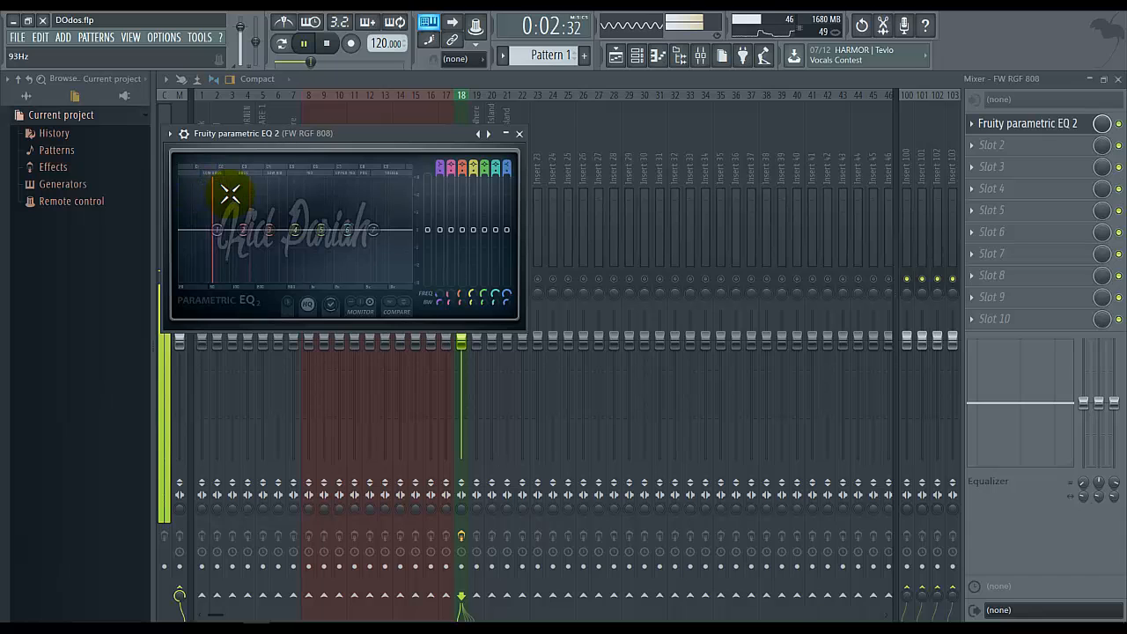
Lower the high-shelf band 7 of the 808's EQ to -18.0 dB at about 7530 Hz.
left_click_drag(374, 230, 366, 264)
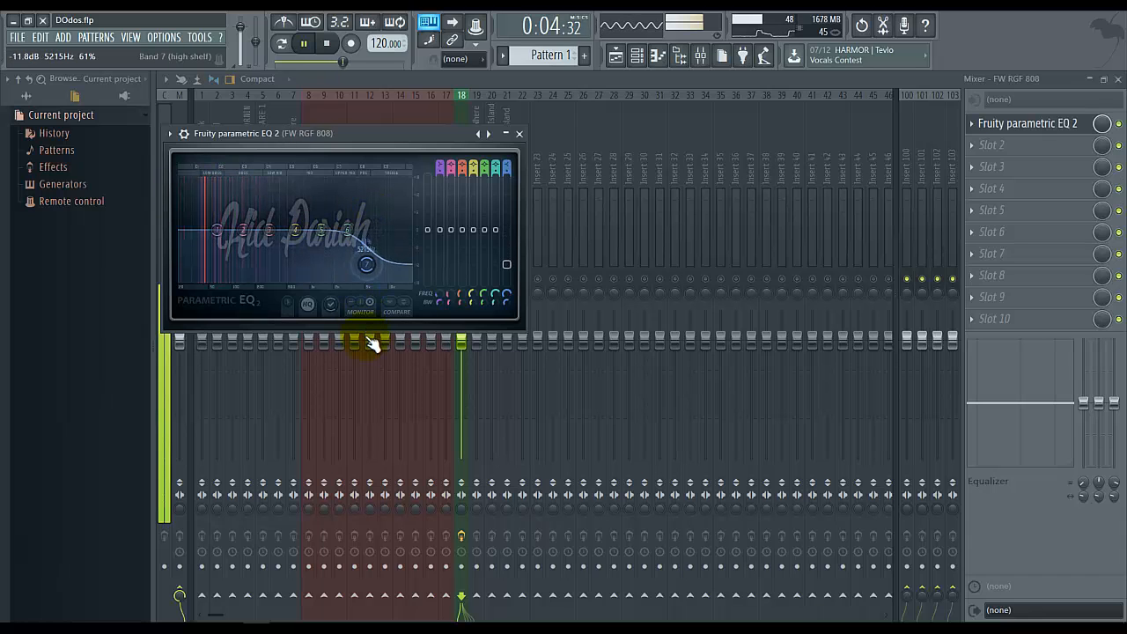
left_click_drag(370, 340, 394, 428)
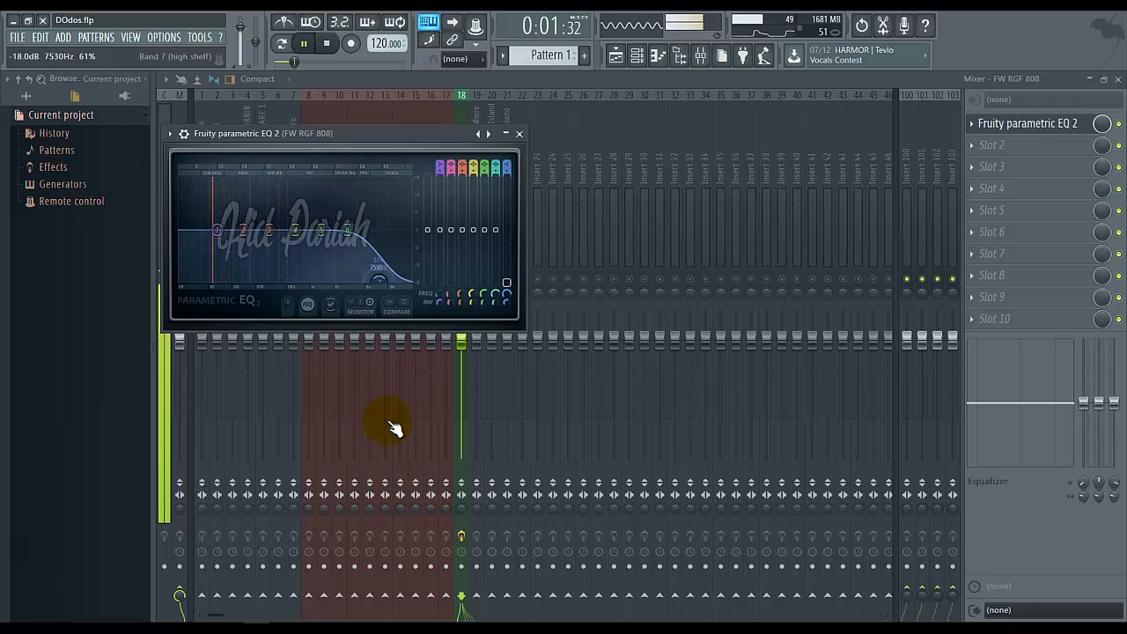
left_click(269, 231)
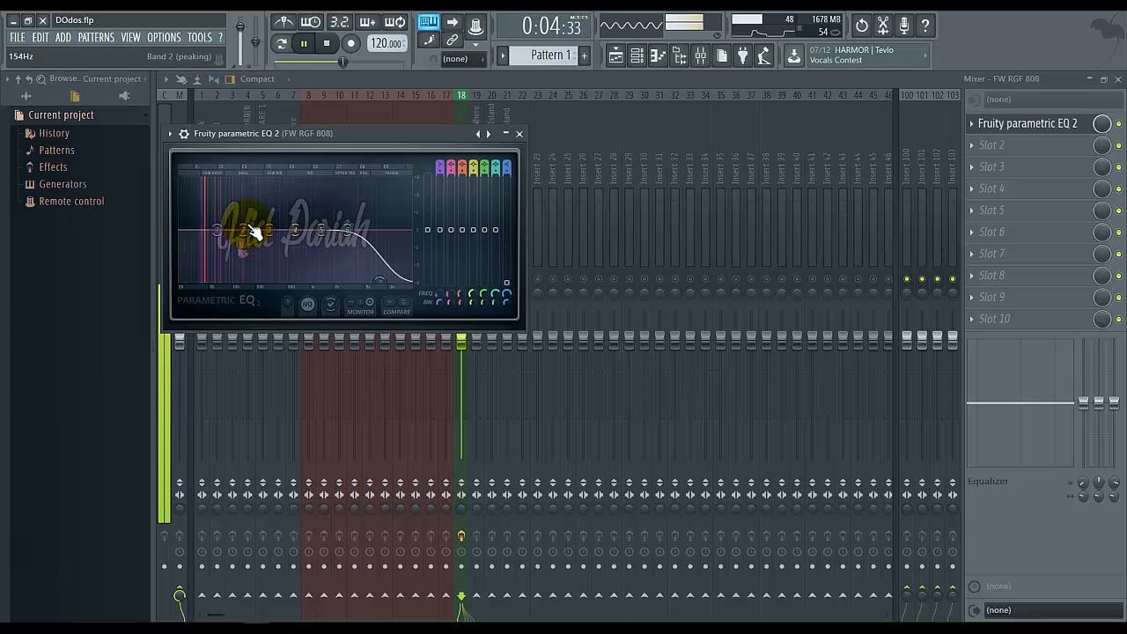
Boost EQ band 2 moderately in the sub-bass range and make band 1 a steep high-pass cut at the lowest frequencies.
left_click_drag(255, 232, 189, 139)
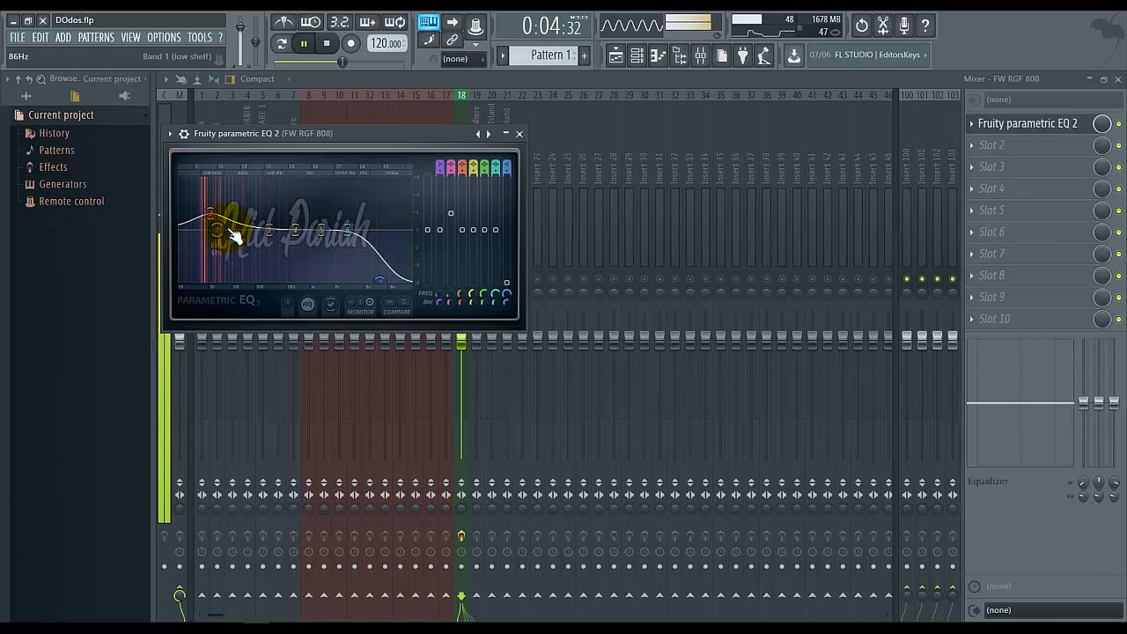
left_click_drag(236, 236, 180, 280)
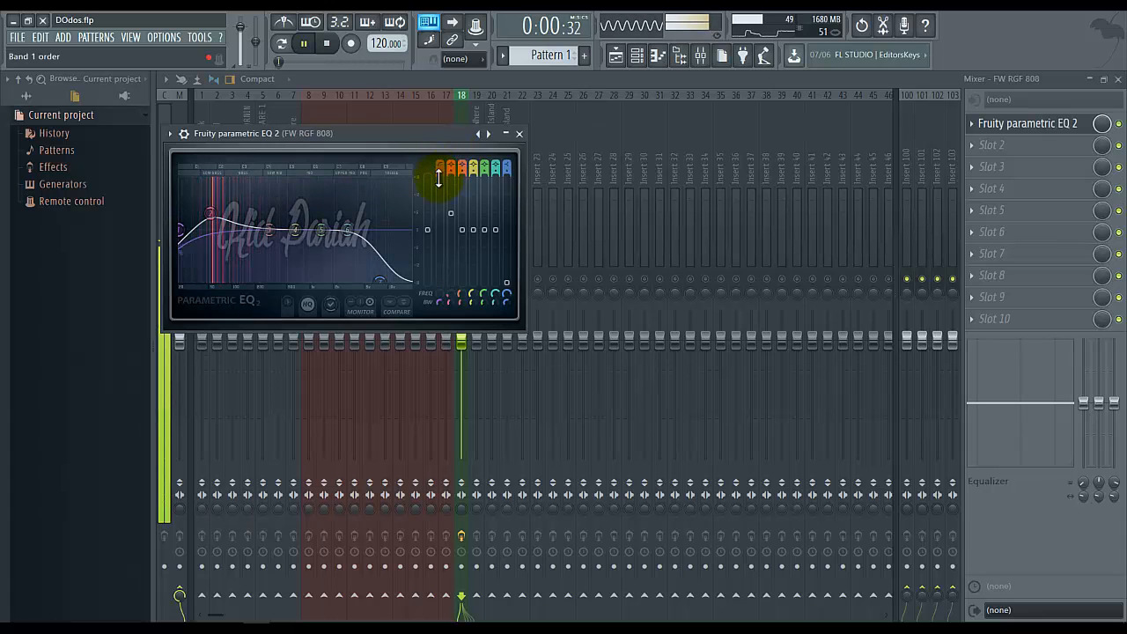
left_click_drag(440, 302, 443, 277)
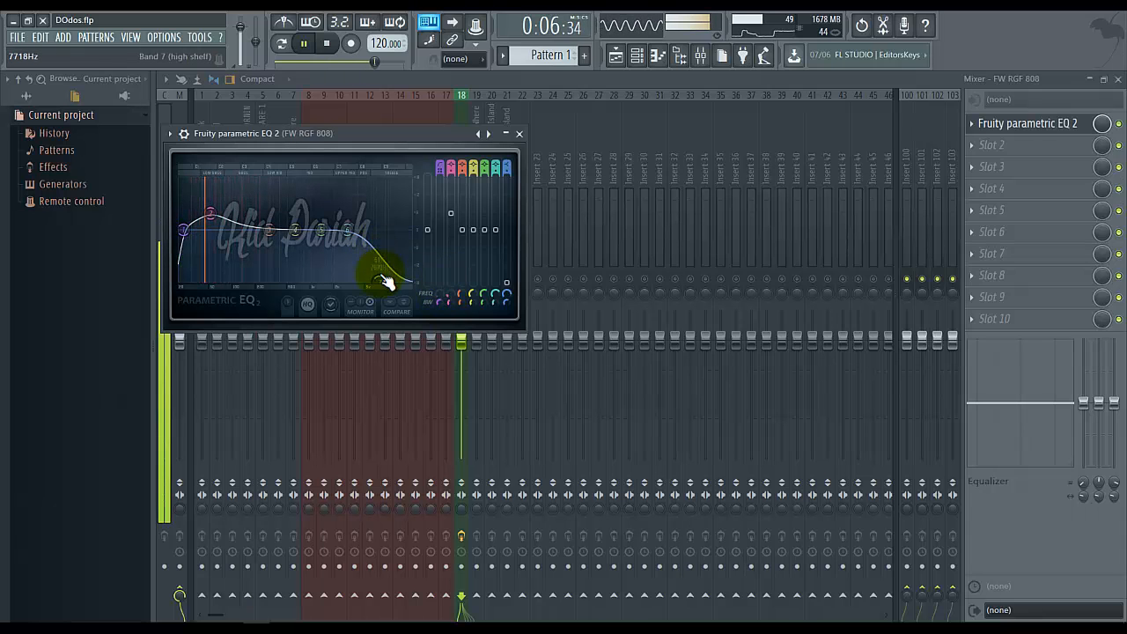
Make EQ band 7 a steep low-pass cut near the upper end of the spectrum and stop playback.
left_click_drag(382, 275, 374, 283)
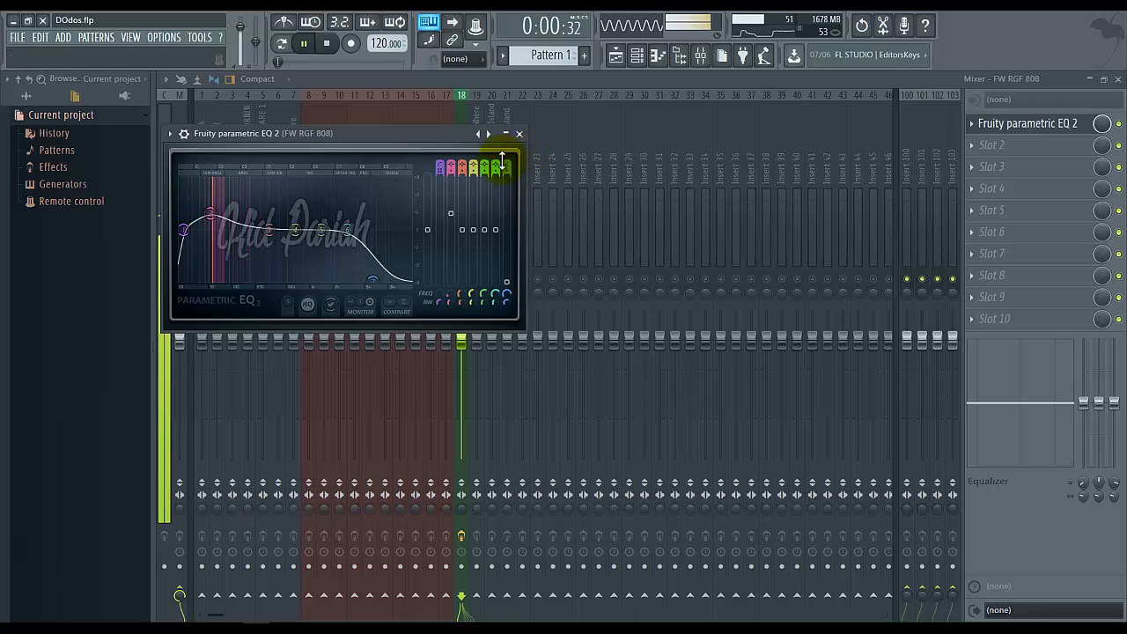
mouse_move(499, 171)
left_mouse_down()
mouse_move(498, 202)
mouse_move(499, 172)
left_mouse_up()
left_click_drag(506, 295, 507, 293)
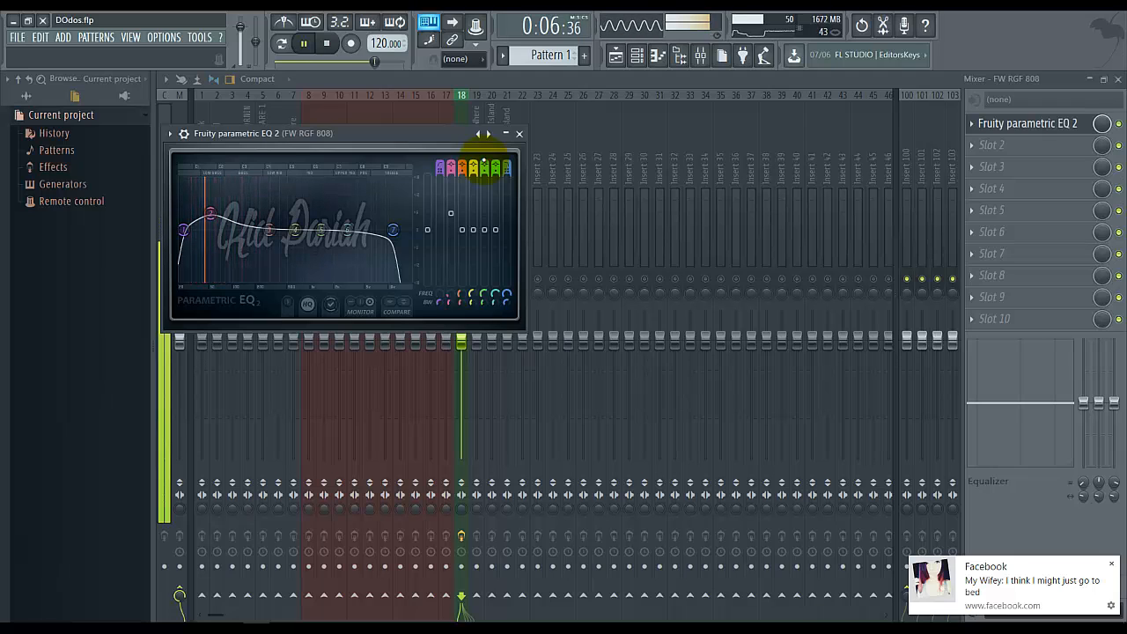
key("space")
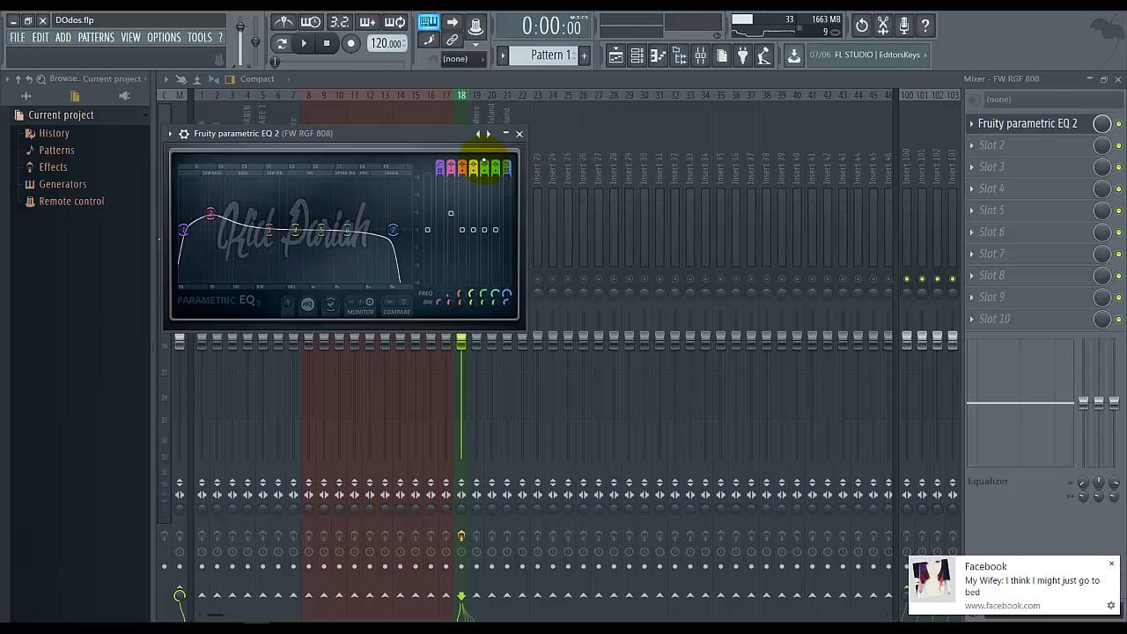
Audition a band 3 boost of 11.8 dB at 366 Hz during playback and return the band's gain to about flat.
key("space")
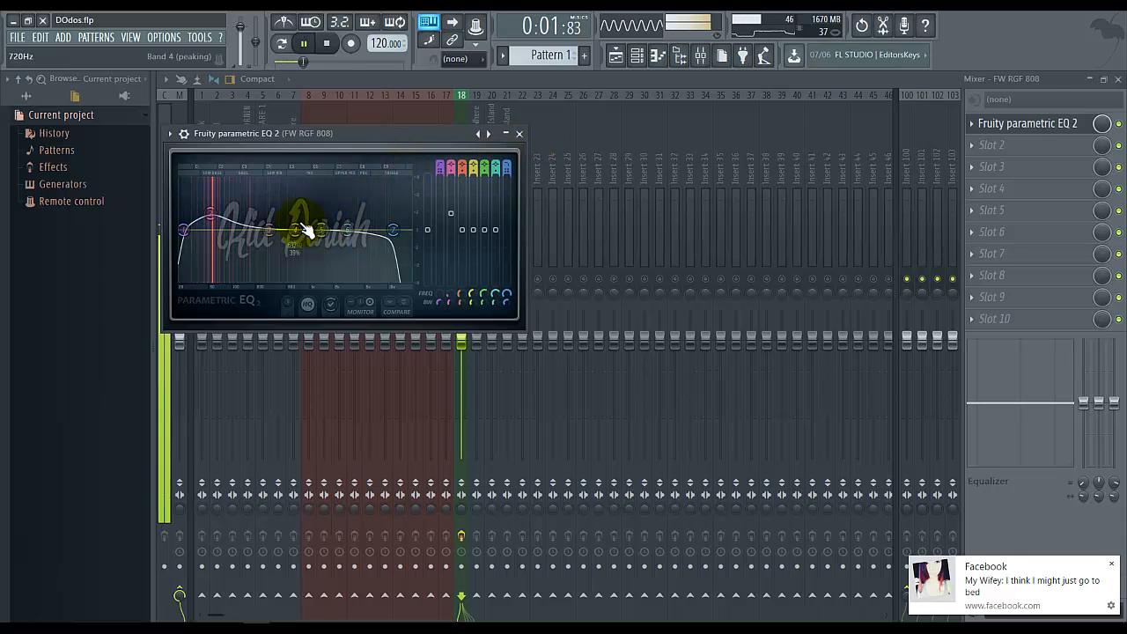
left_click_drag(268, 231, 276, 194)
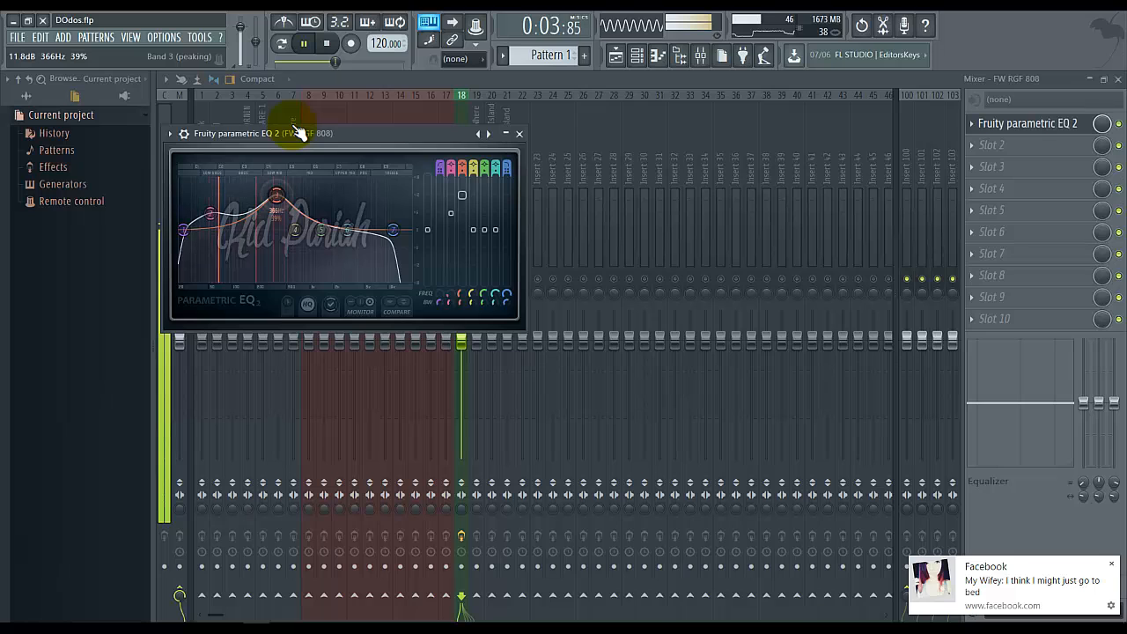
left_click_drag(297, 157, 295, 236)
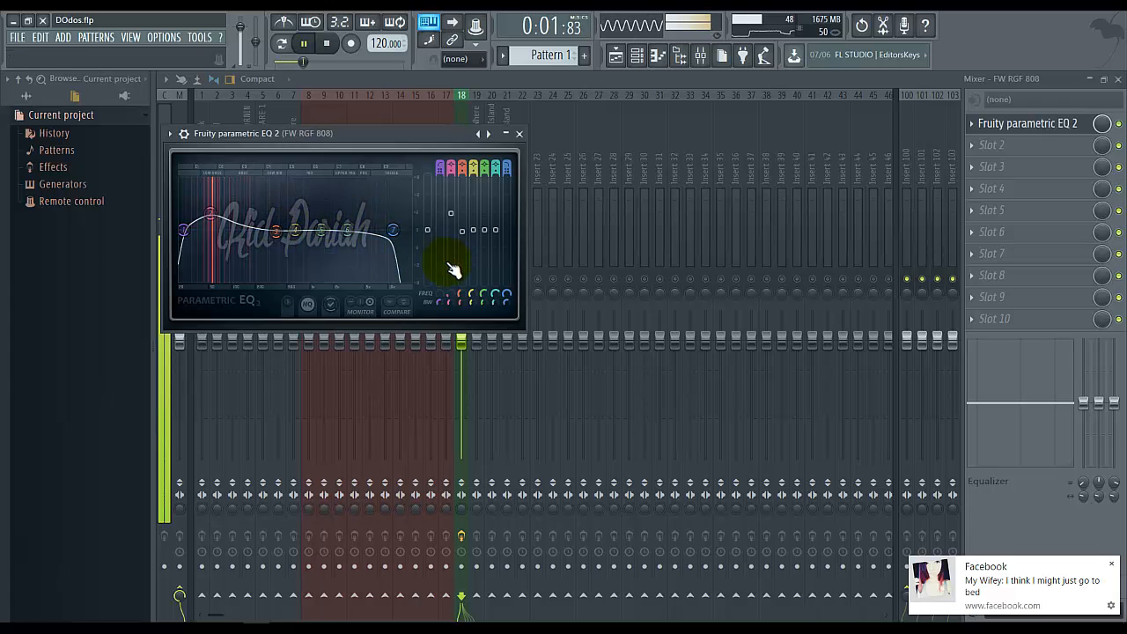
key("space")
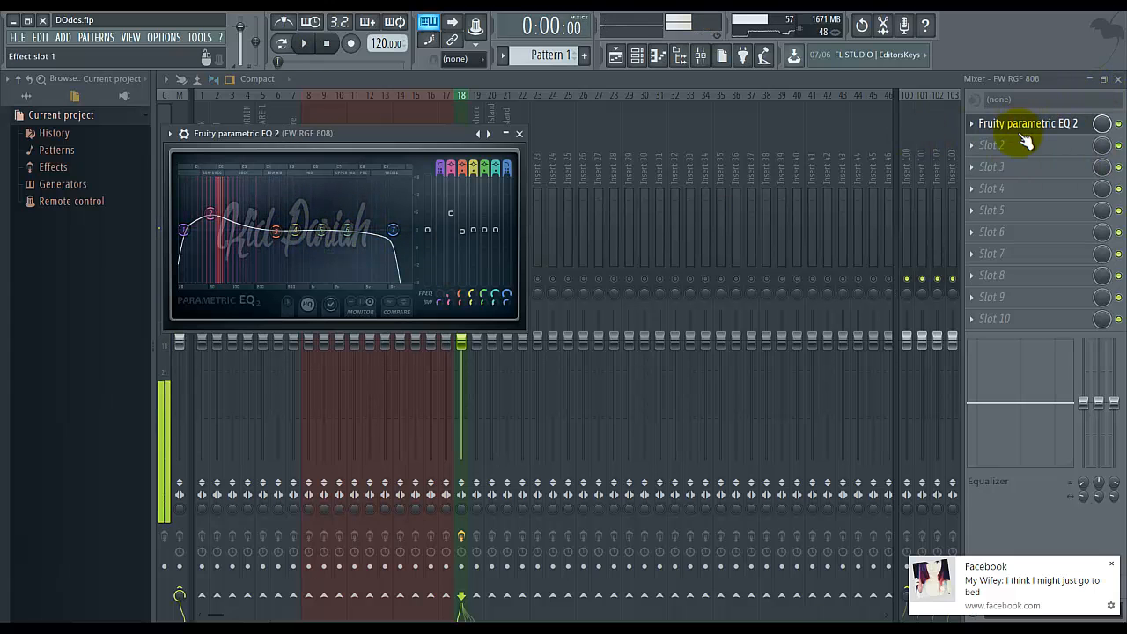
Load CamelCrusher into effect slot 2 of the 808 track and move its window to the middle of the mixer.
left_click(1006, 146)
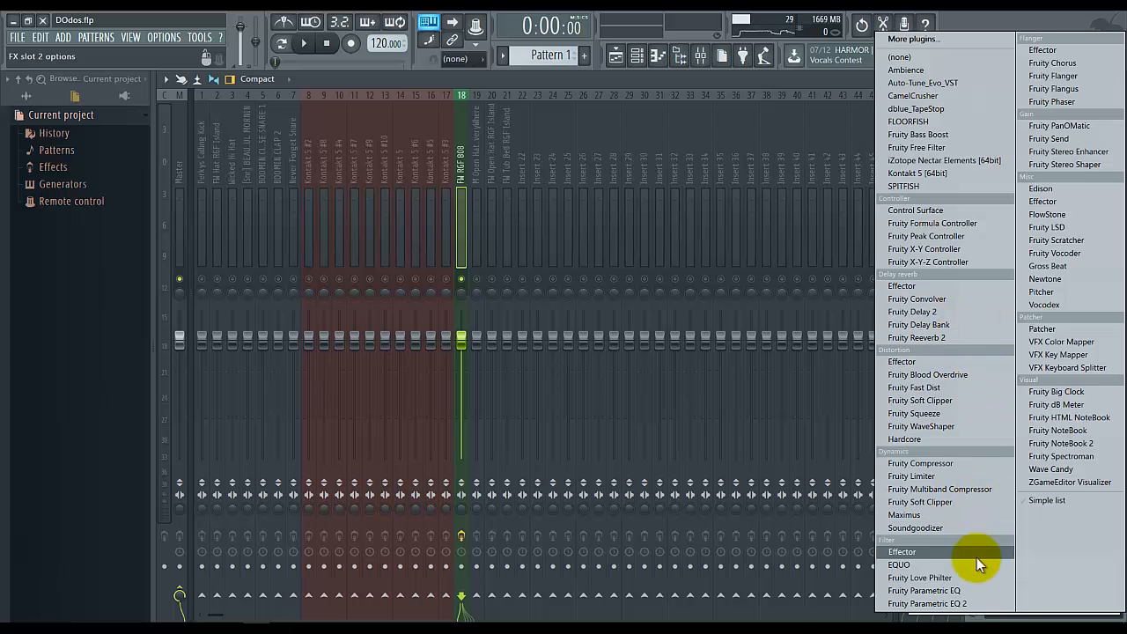
left_click(944, 98)
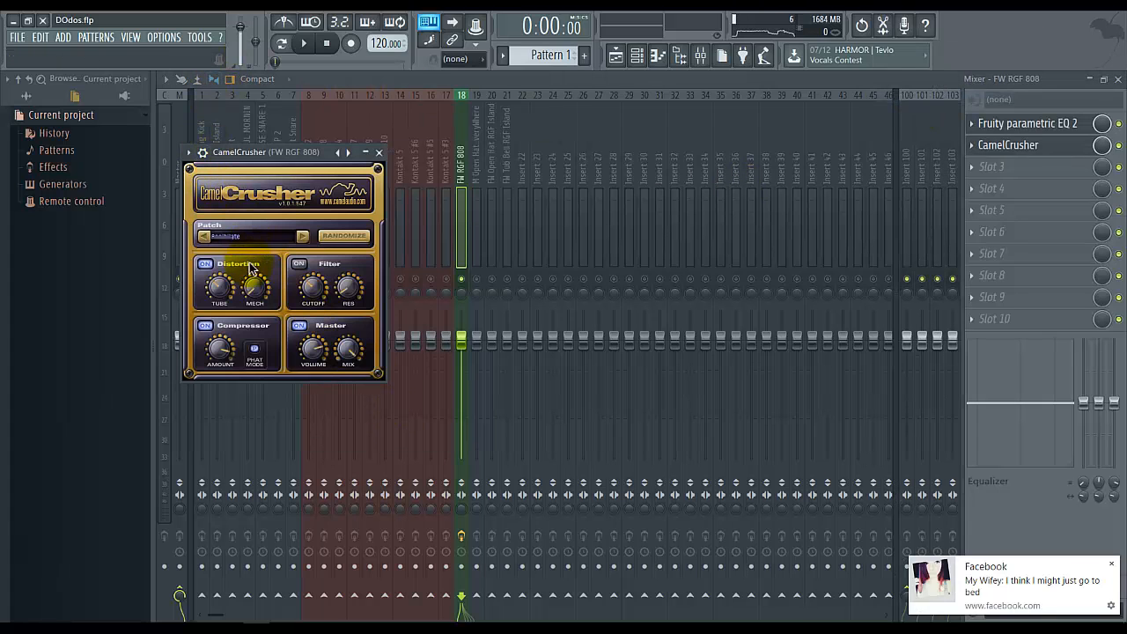
left_click_drag(321, 153, 644, 162)
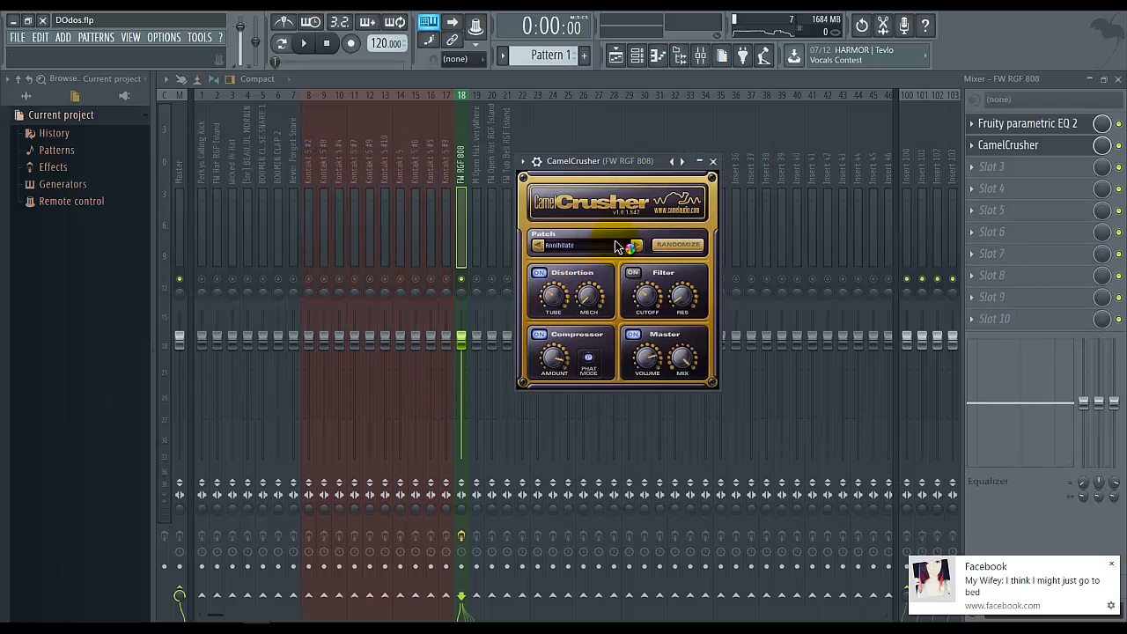
Audition CamelCrusher's Annihilate patch on the 808, stop playback, and flip to the neighbouring patch and back.
left_click(309, 44)
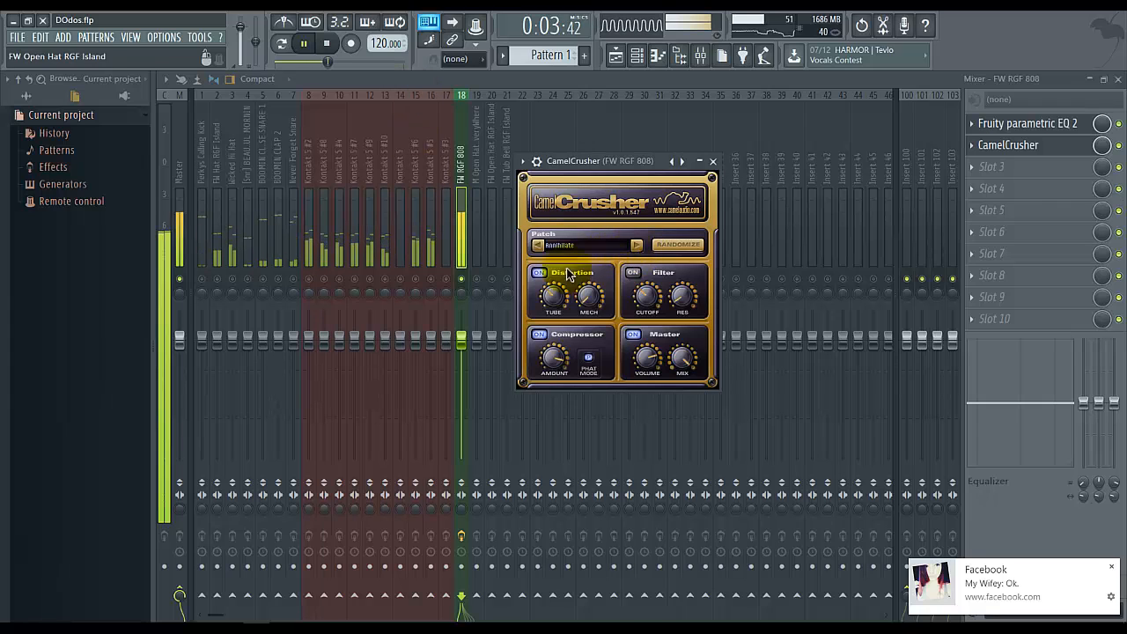
left_click(304, 43)
left_click(327, 43)
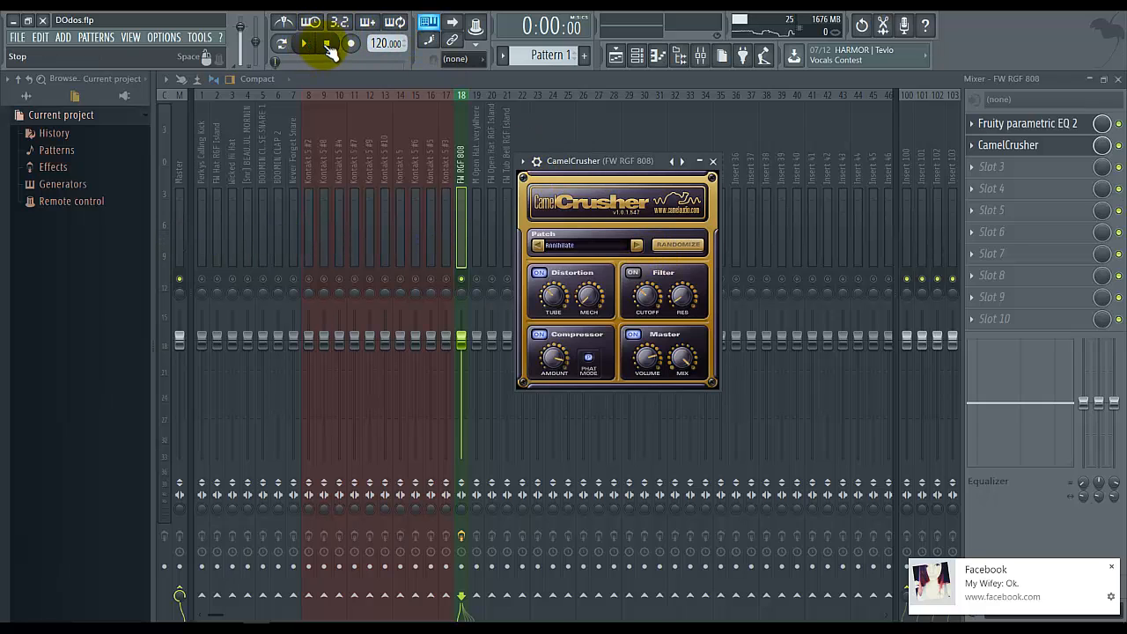
left_click(637, 246)
left_click(540, 245)
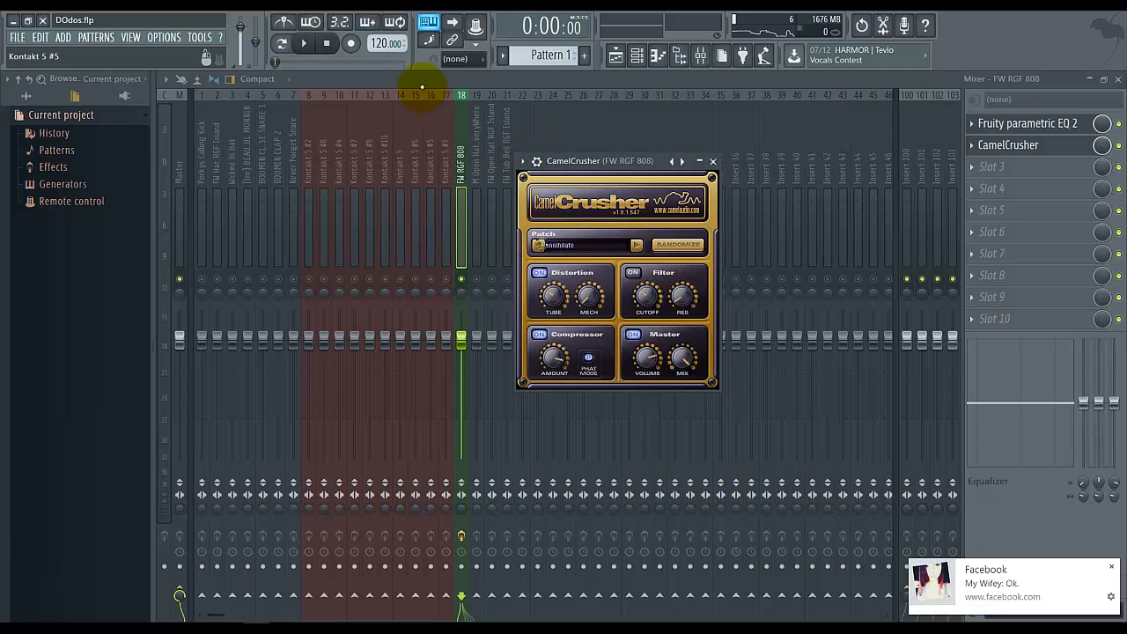
Switch CamelCrusher to the British Crunch patch during playback and lower its Tube distortion to 11 %.
left_click(308, 46)
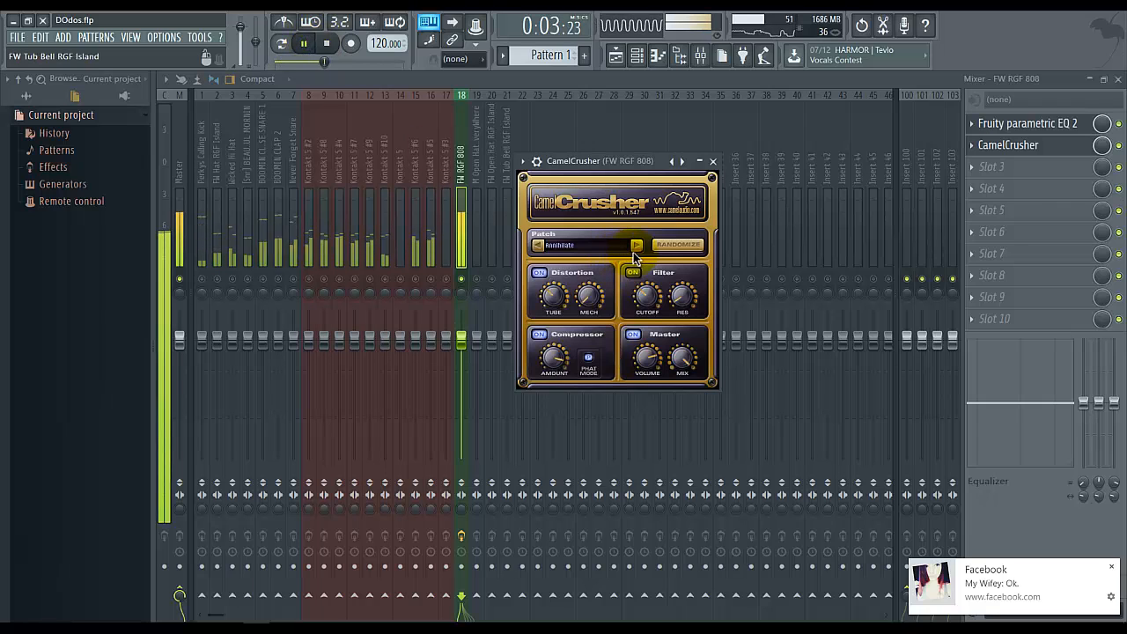
left_click(638, 246)
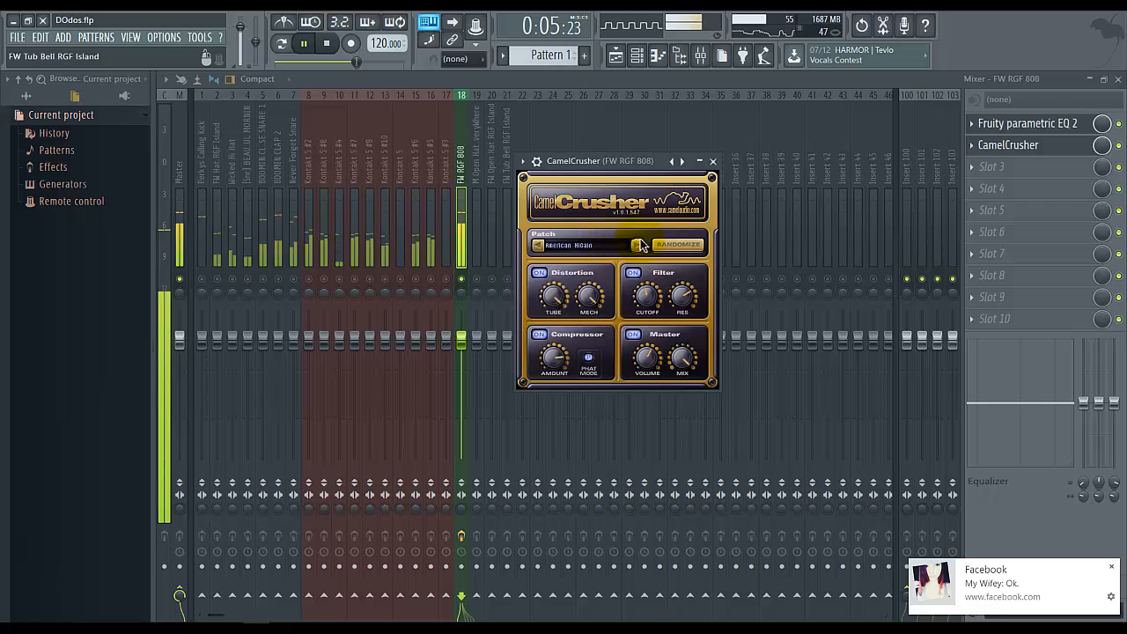
left_click(637, 246)
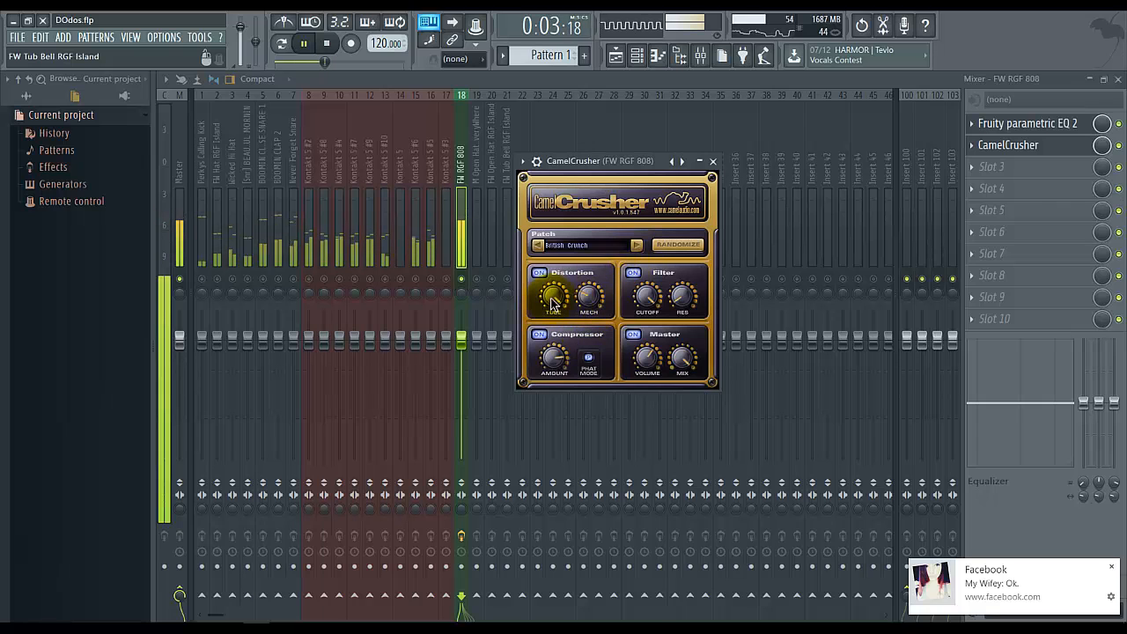
left_click_drag(551, 298, 555, 344)
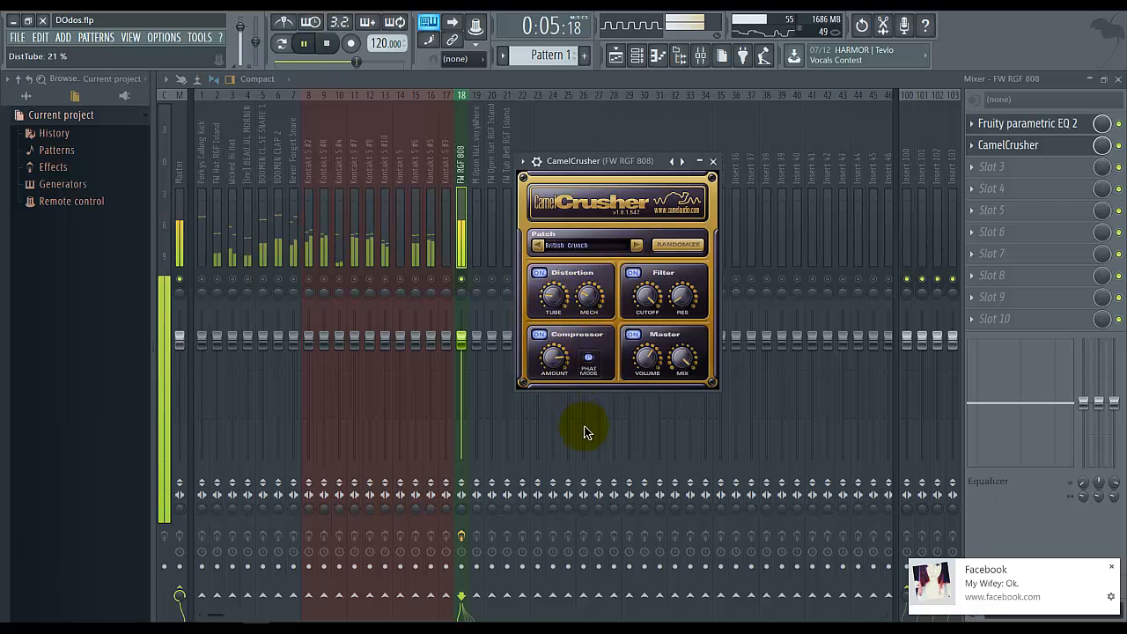
left_click_drag(554, 300, 555, 319)
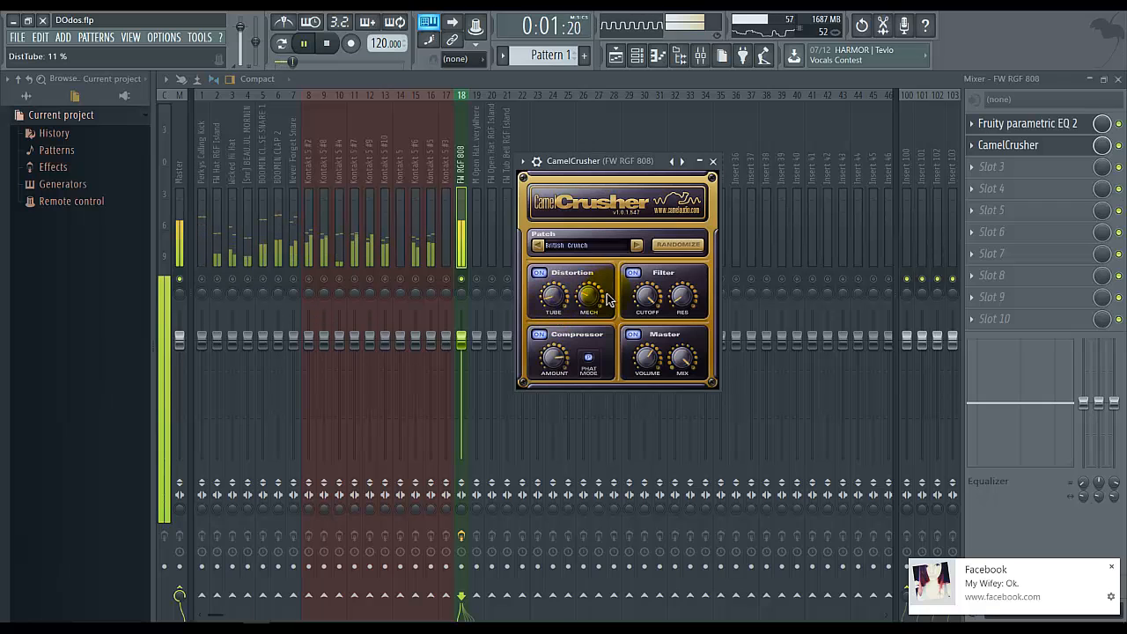
Move CamelCrusher down to effect slot 3 and reopen its editor.
left_click(970, 146)
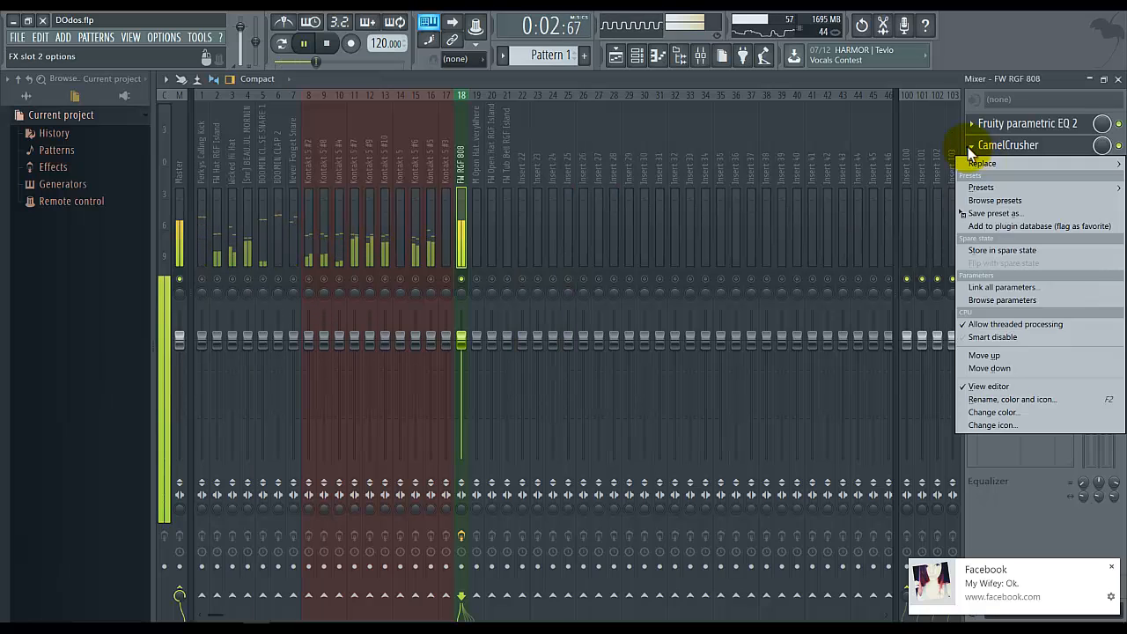
left_click(976, 369)
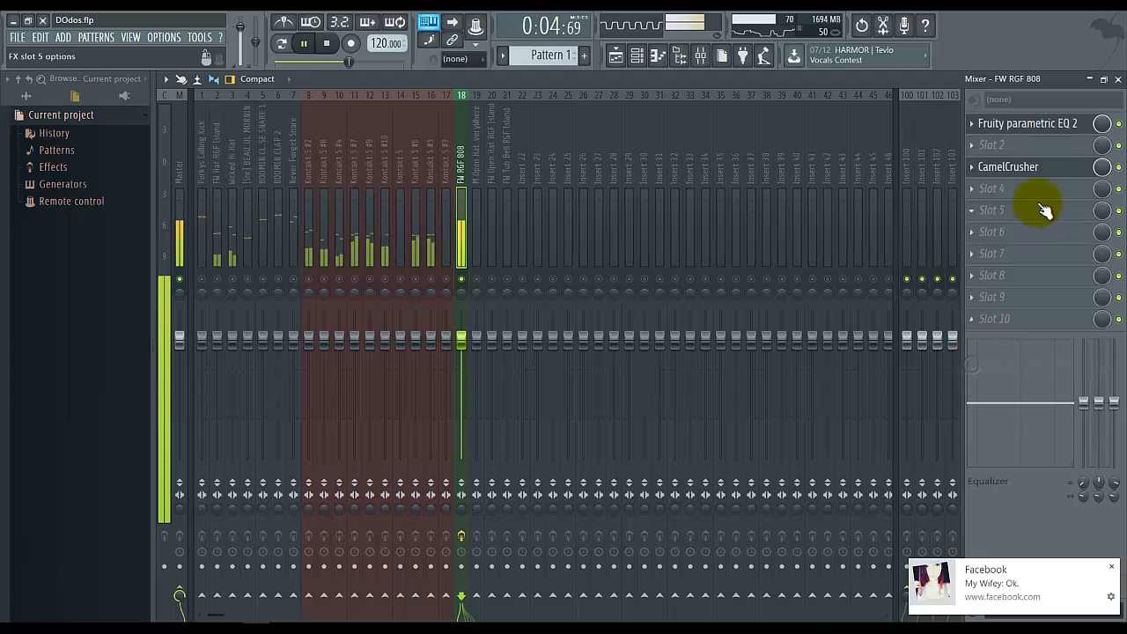
left_click(1030, 168)
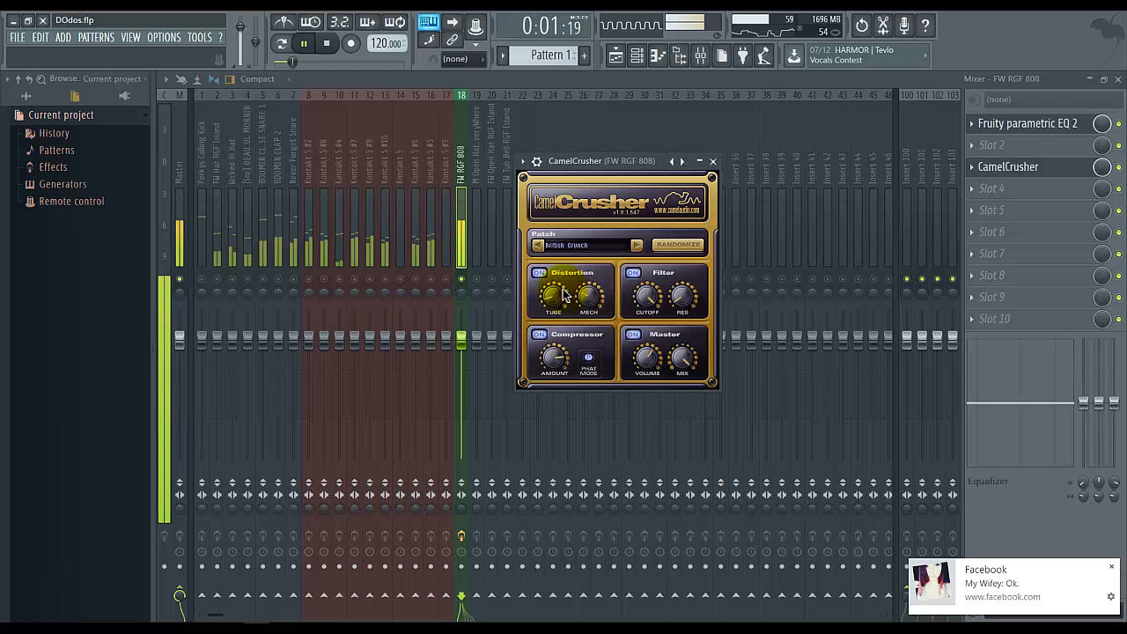
Fine-tune CamelCrusher's distortion by ear, trying Mech at 29 %, and stop playback.
mouse_move(561, 298)
left_mouse_down()
mouse_move(592, 302)
mouse_move(565, 299)
left_mouse_up()
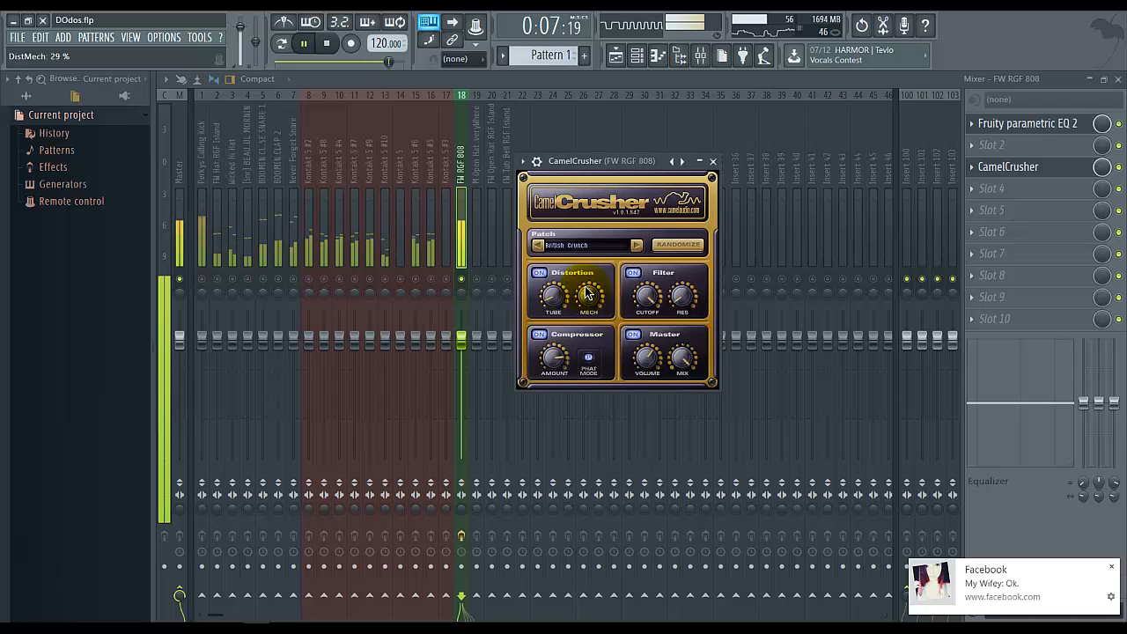
left_click_drag(561, 297, 561, 301)
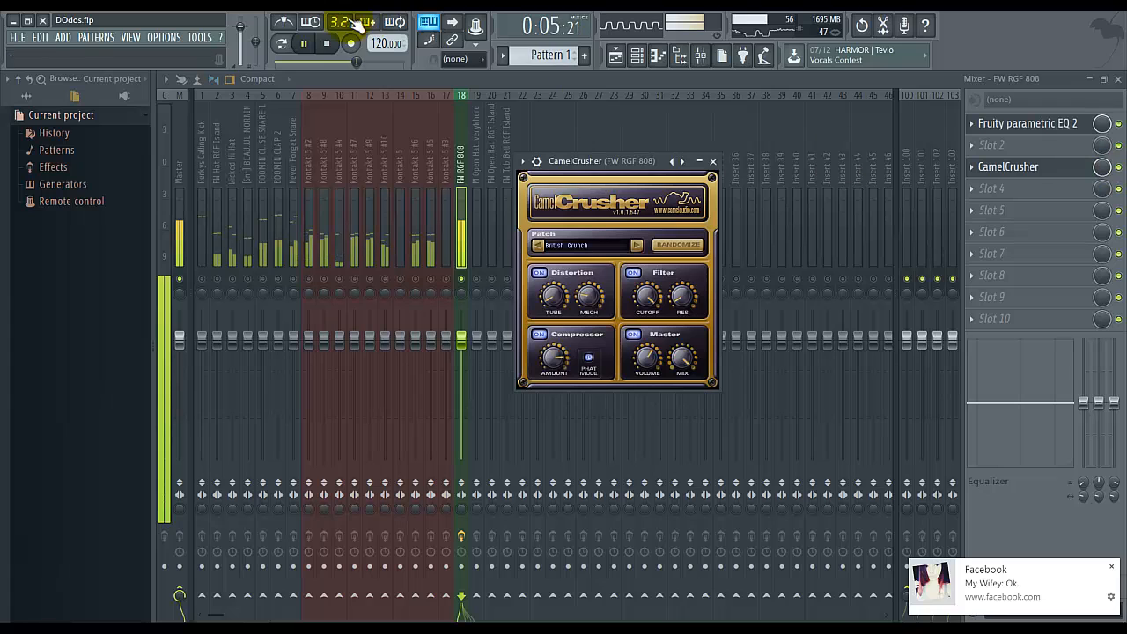
left_click(328, 44)
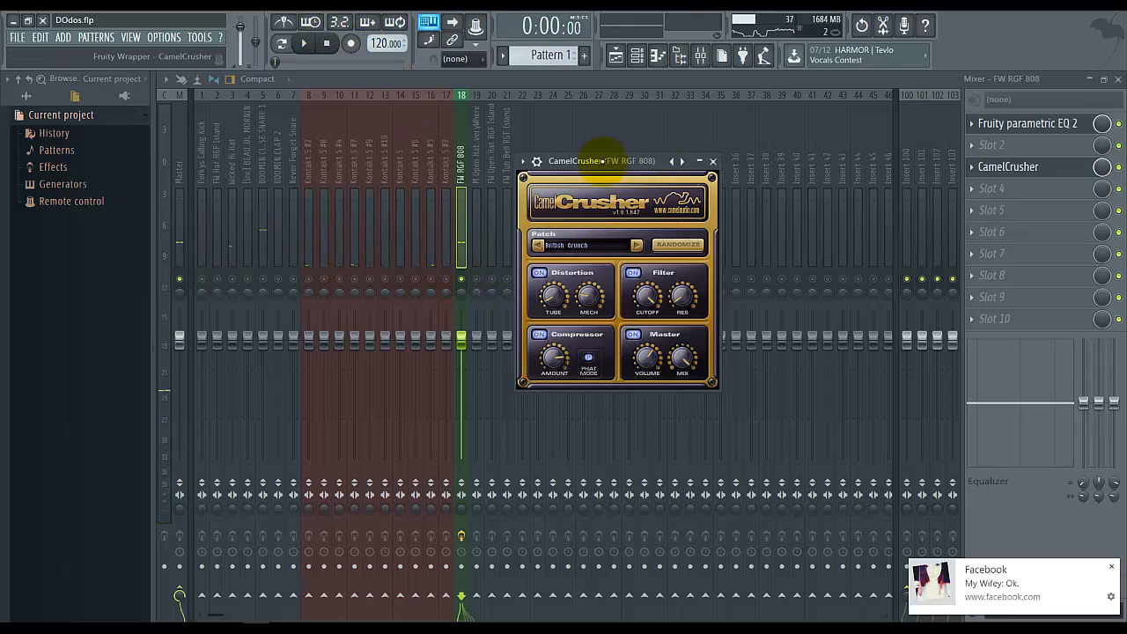
Lower the 808 track's volume fader slightly below the other tracks, checking the level in playback, and unsolo the track.
left_click_drag(605, 160, 707, 71)
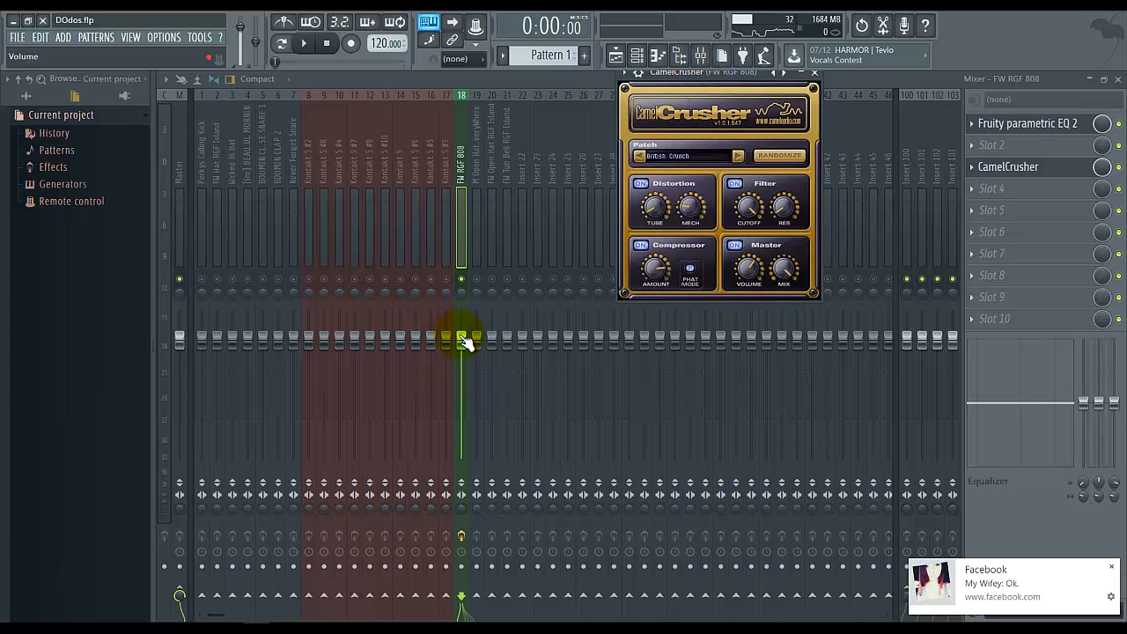
left_click_drag(466, 335, 474, 436)
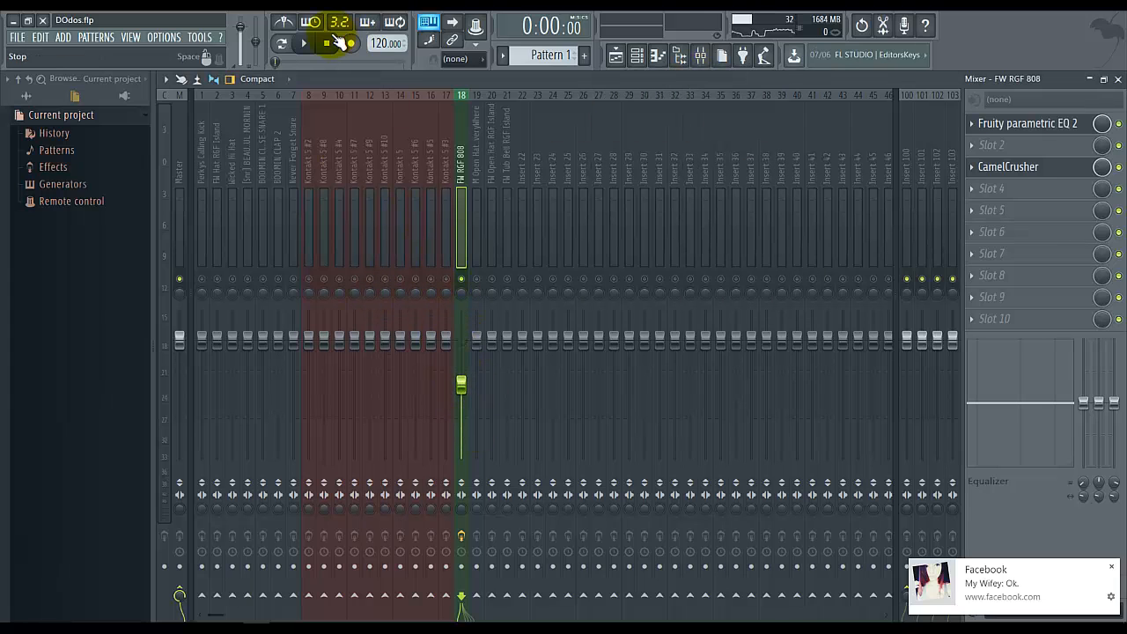
left_click(304, 43)
left_click_drag(465, 391, 465, 363)
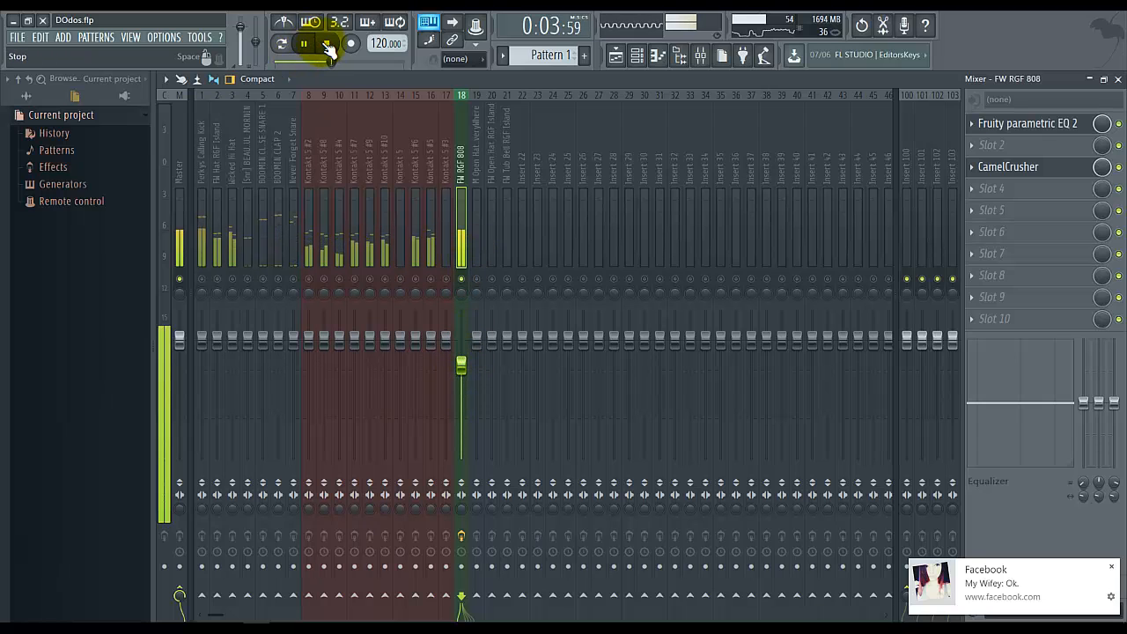
left_click(324, 43)
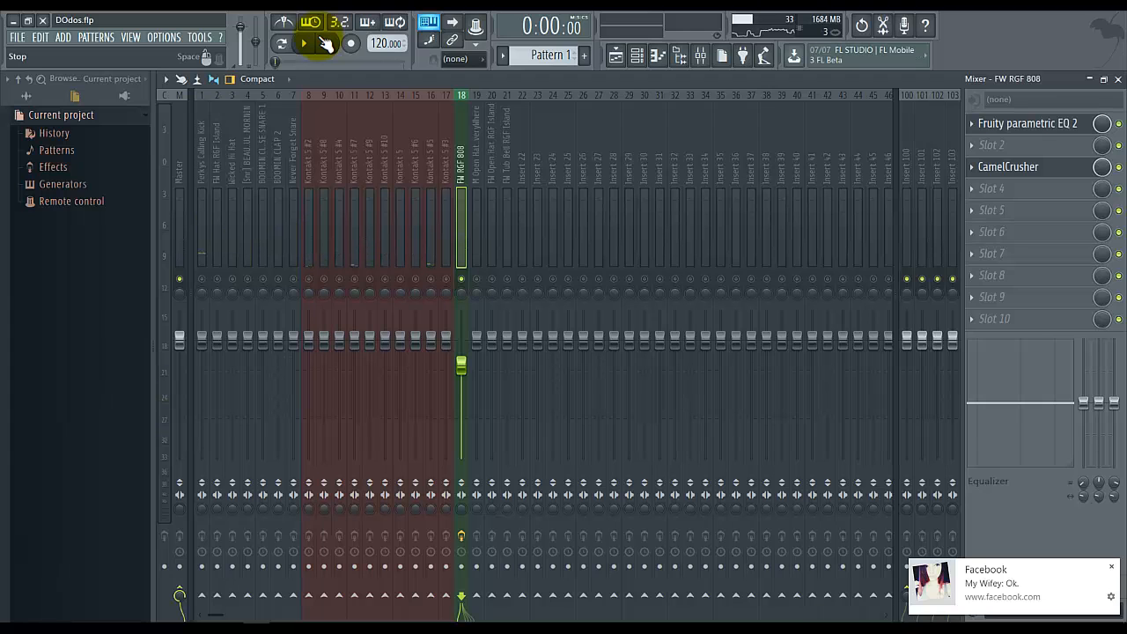
right_click(460, 281)
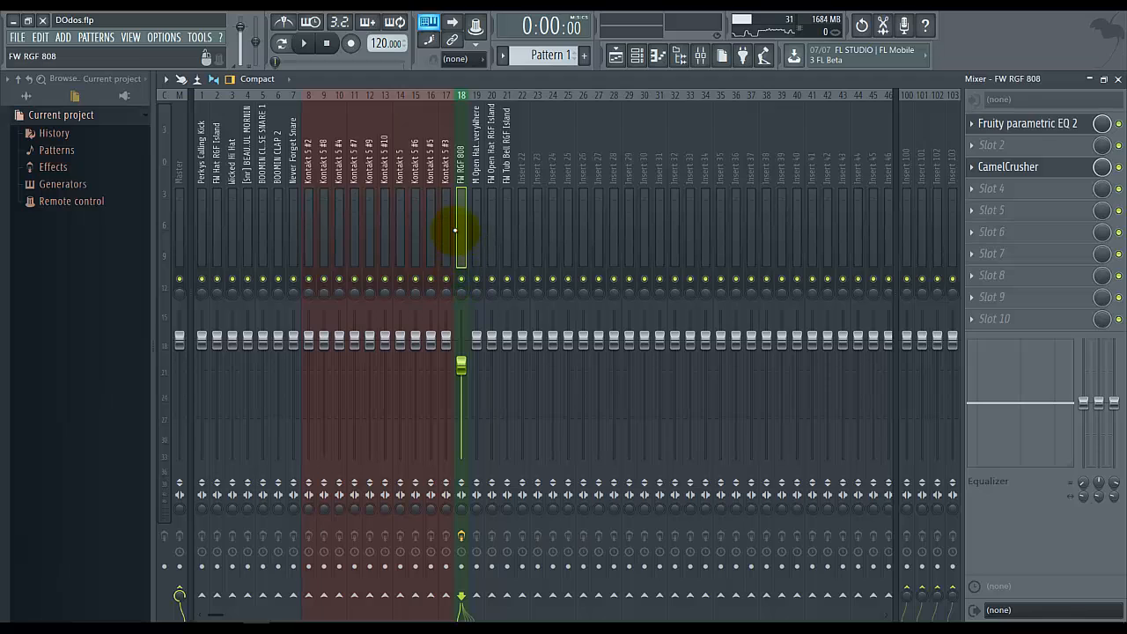
Try to select several Kontakt tracks with multi-touch control and turn that mode off again.
left_click(444, 225)
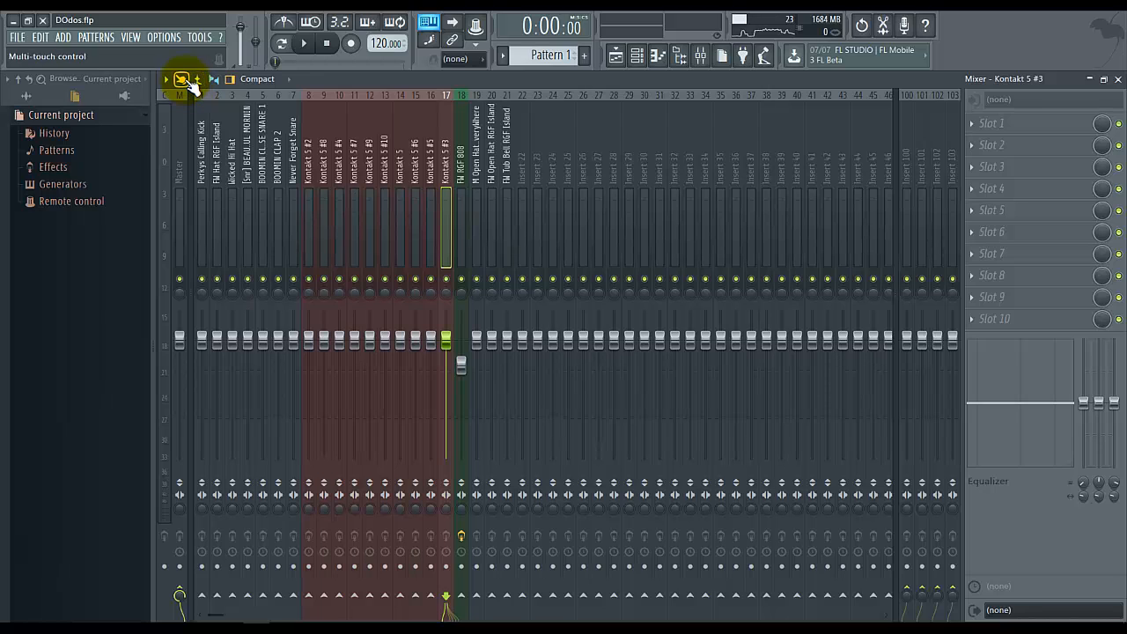
left_click(429, 209)
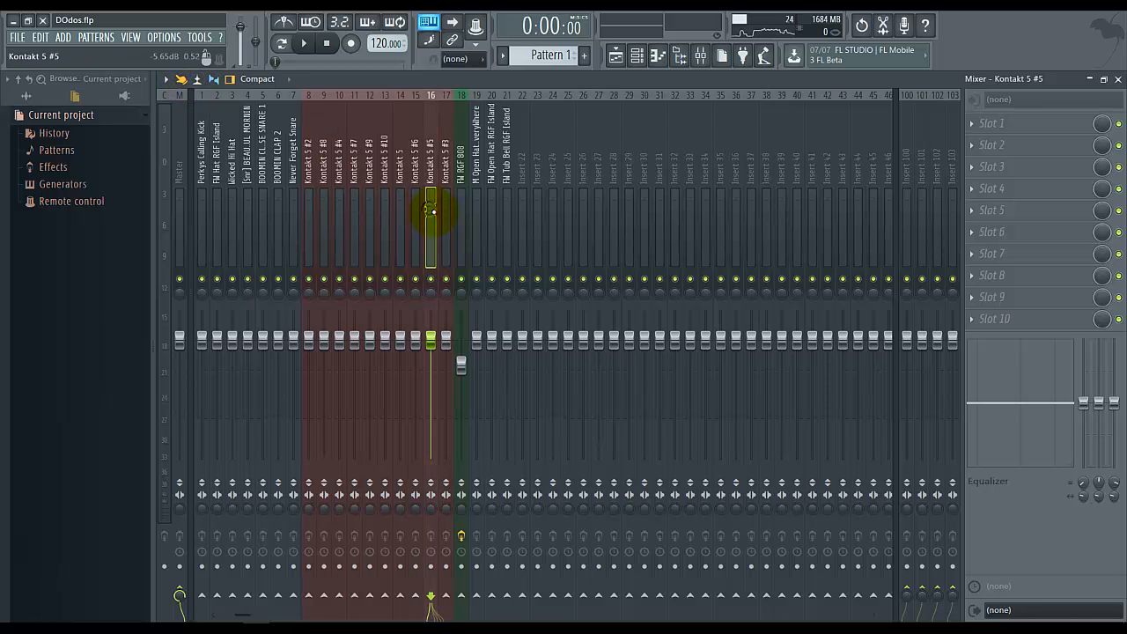
left_click(441, 214)
left_click(403, 201)
right_click(404, 199)
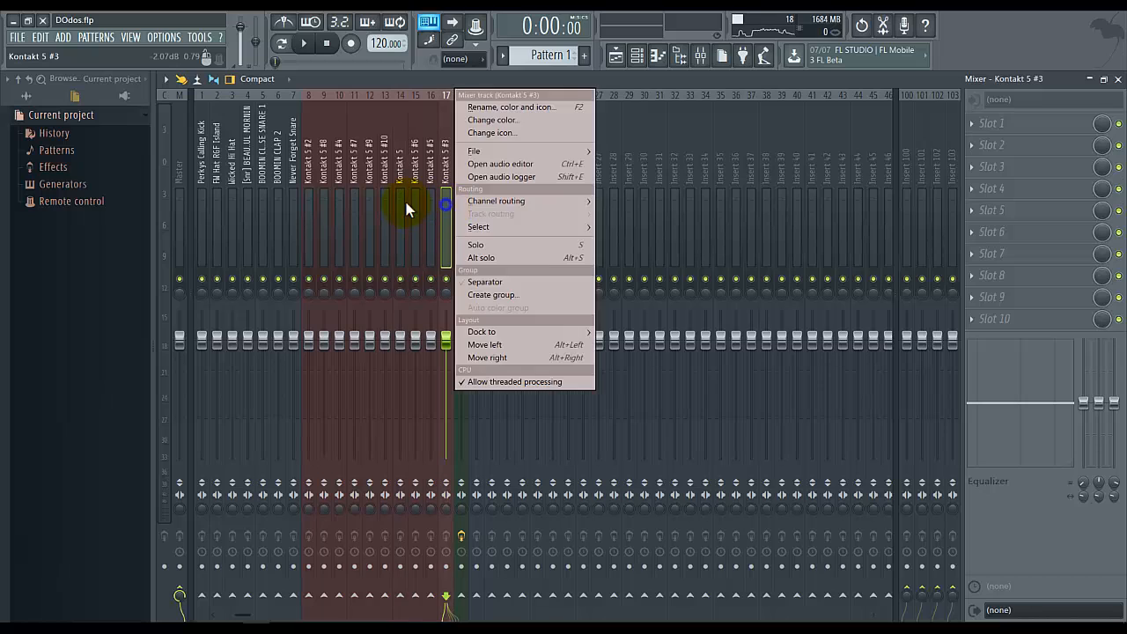
left_click(183, 81)
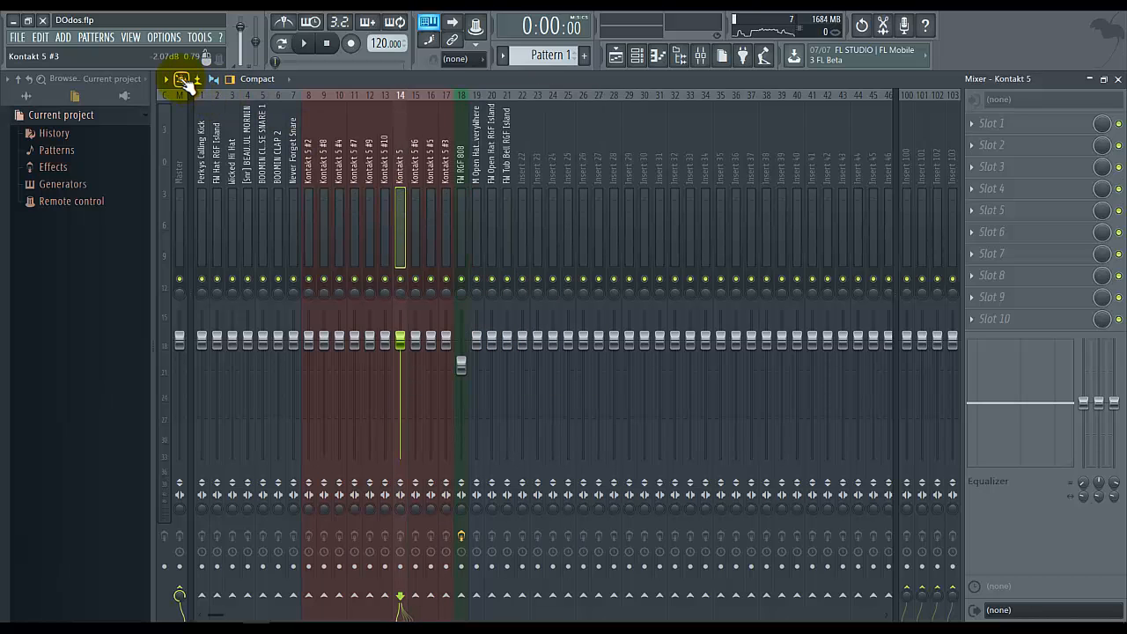
left_click(183, 81)
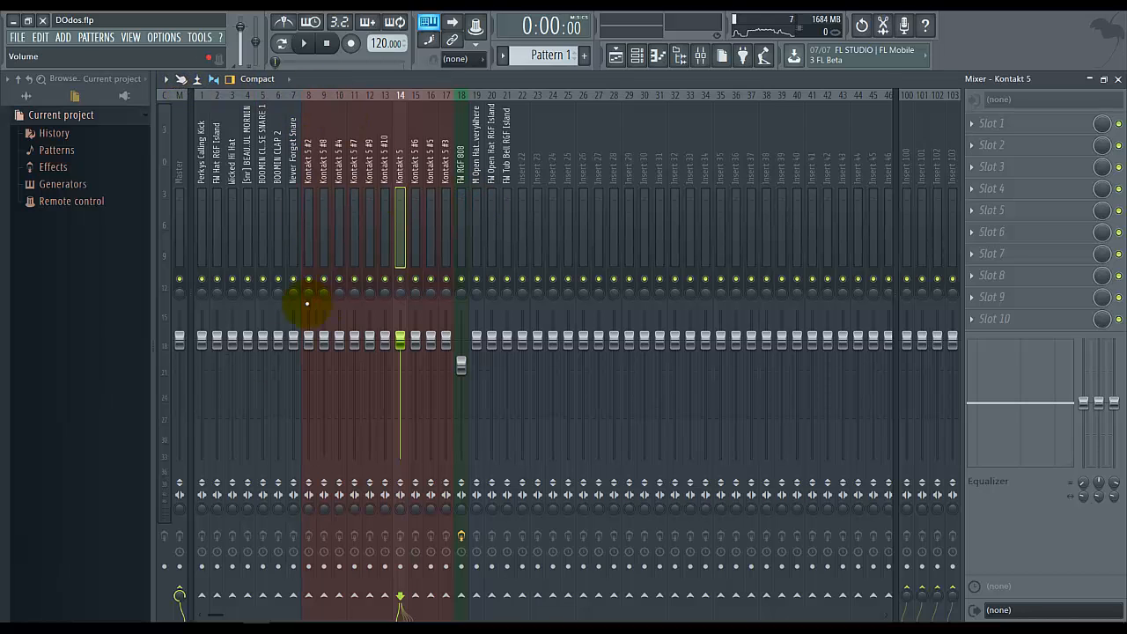
Select the Kontakt 5 #2 mixer track and extend the selection rightward across the adjacent Kontakt tracks.
left_click(306, 153)
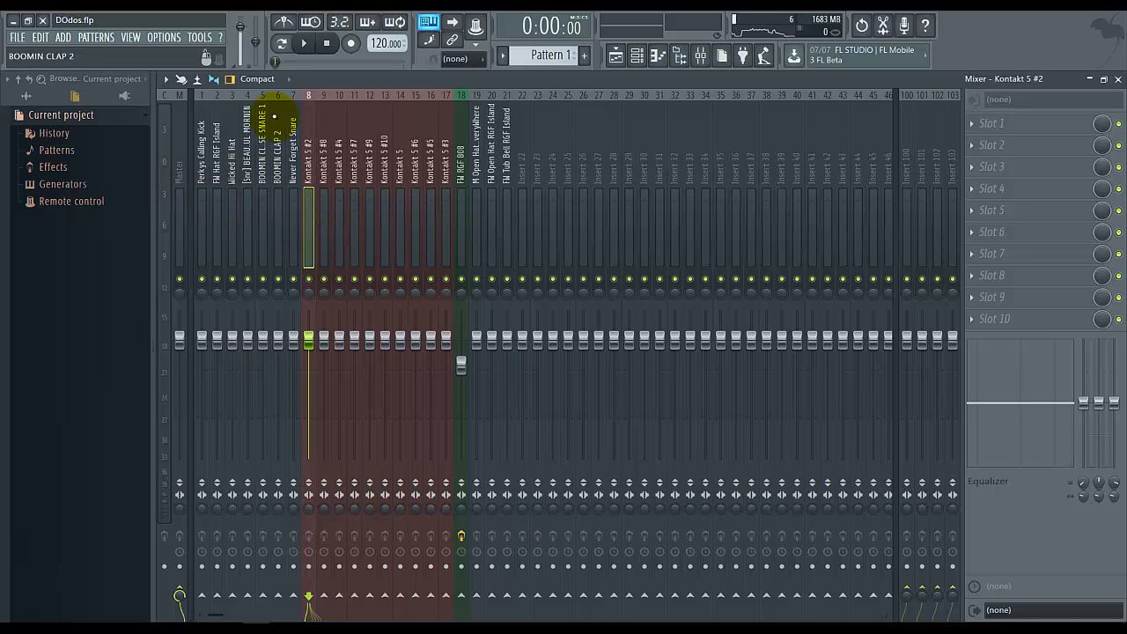
key("shift+Right")
key("shift+Right")
key("shift+Right")
key("shift+Right")
key("shift+Right")
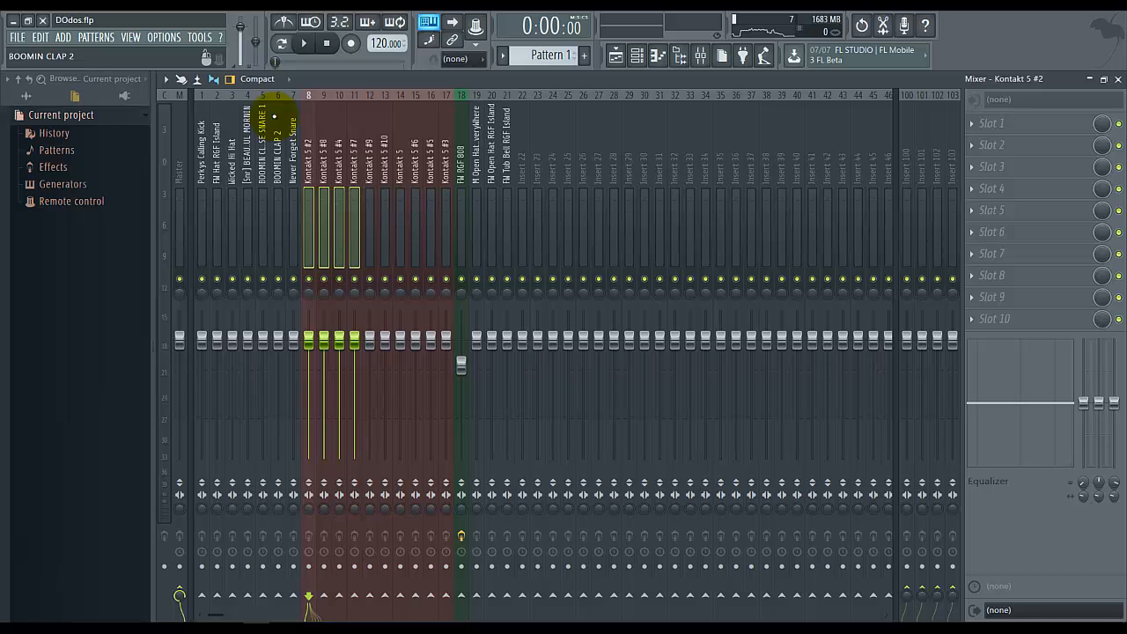
Select Kontakt 5 #6 and extend the selection to Kontakt 5 #3 and leftward across the earlier Kontakt tracks.
left_click(414, 144)
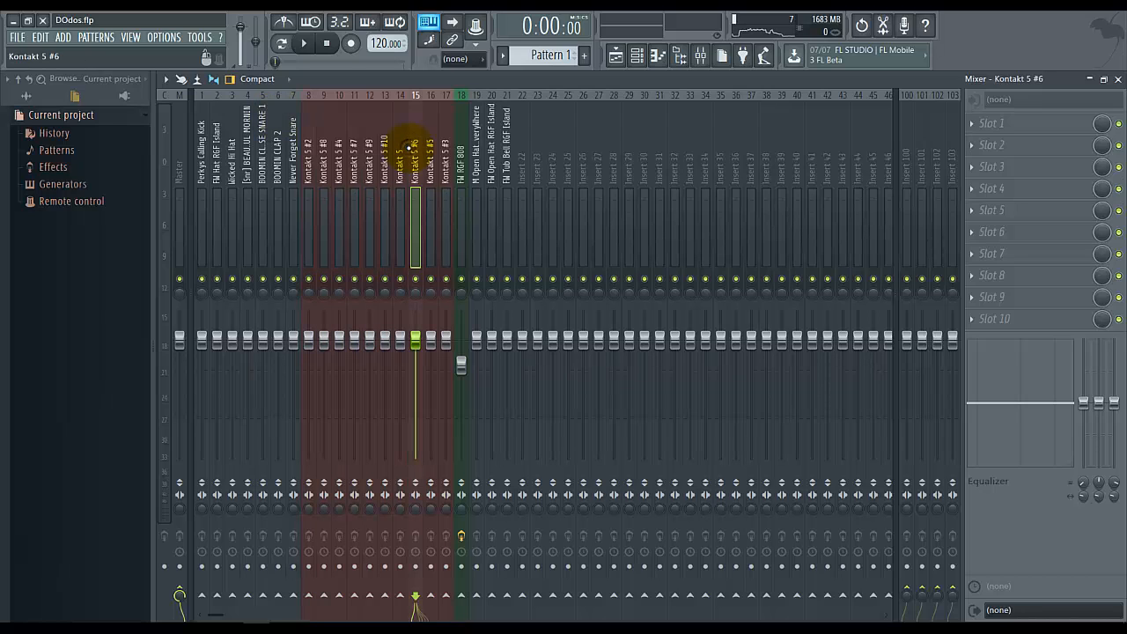
key("shift+Left")
key("shift+Right")
key("shift+Right")
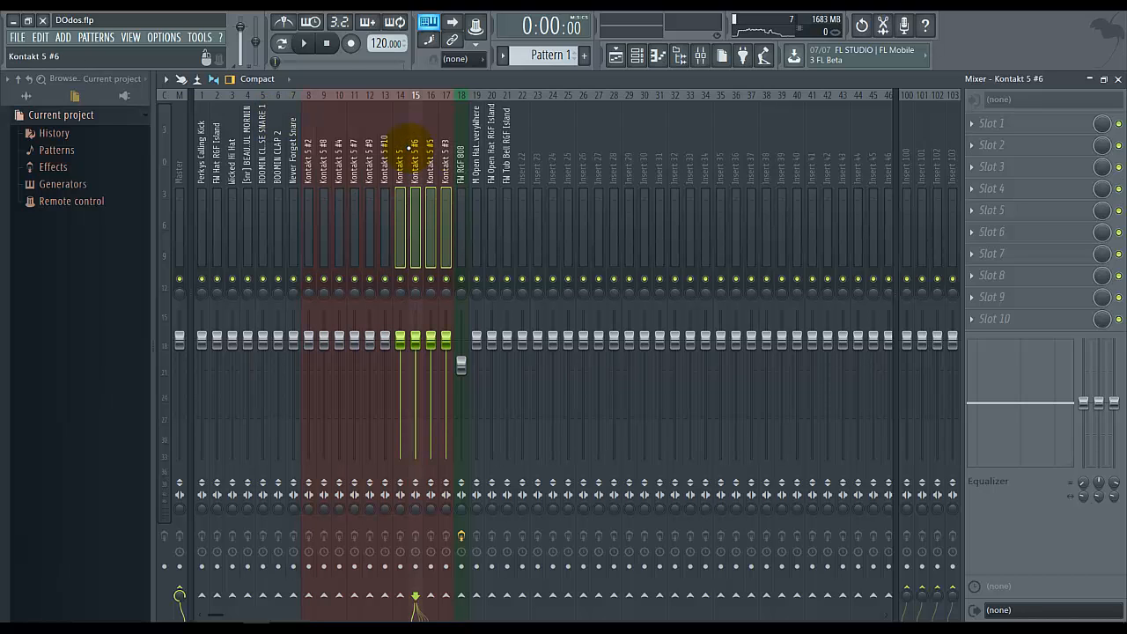
key("shift+Left")
key("shift+Left")
key("shift+Left")
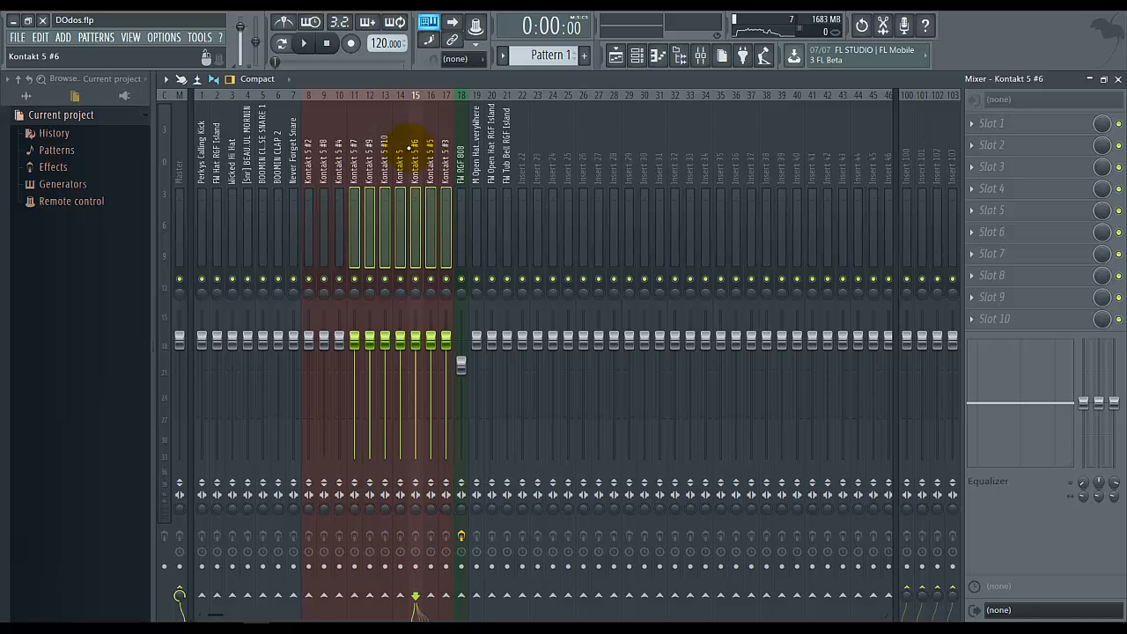
key("shift+Left")
key("shift+Left")
Select all ten Kontakt mixer tracks together, from Kontakt 5 #2 through Kontakt 5 #3.
left_click(309, 148)
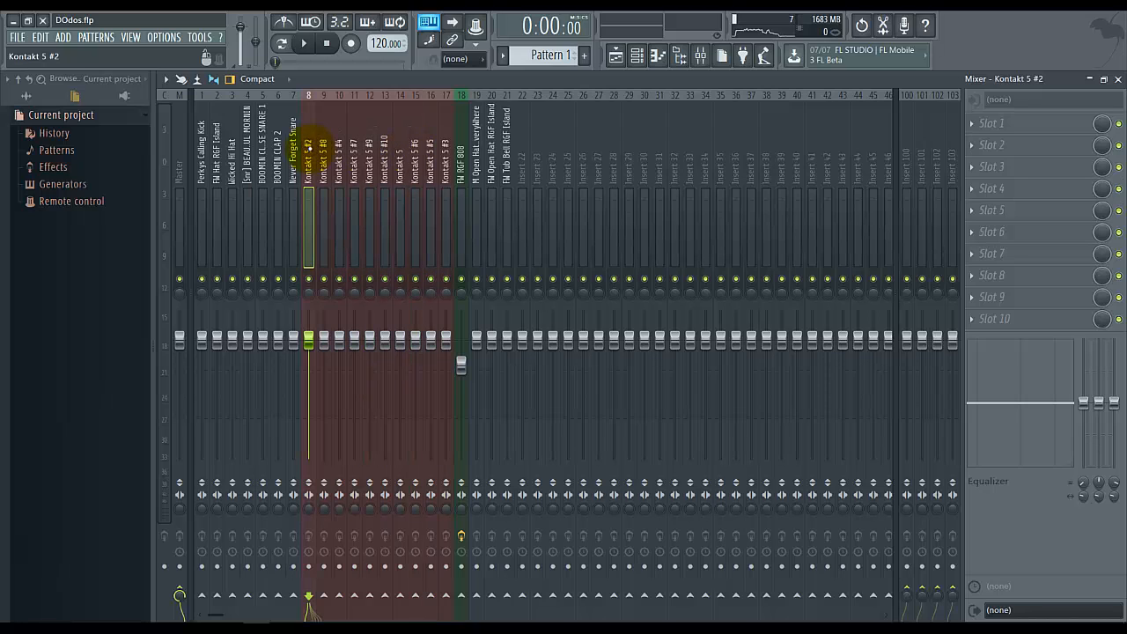
left_click(340, 140)
key("shift+Left")
key("shift+Left")
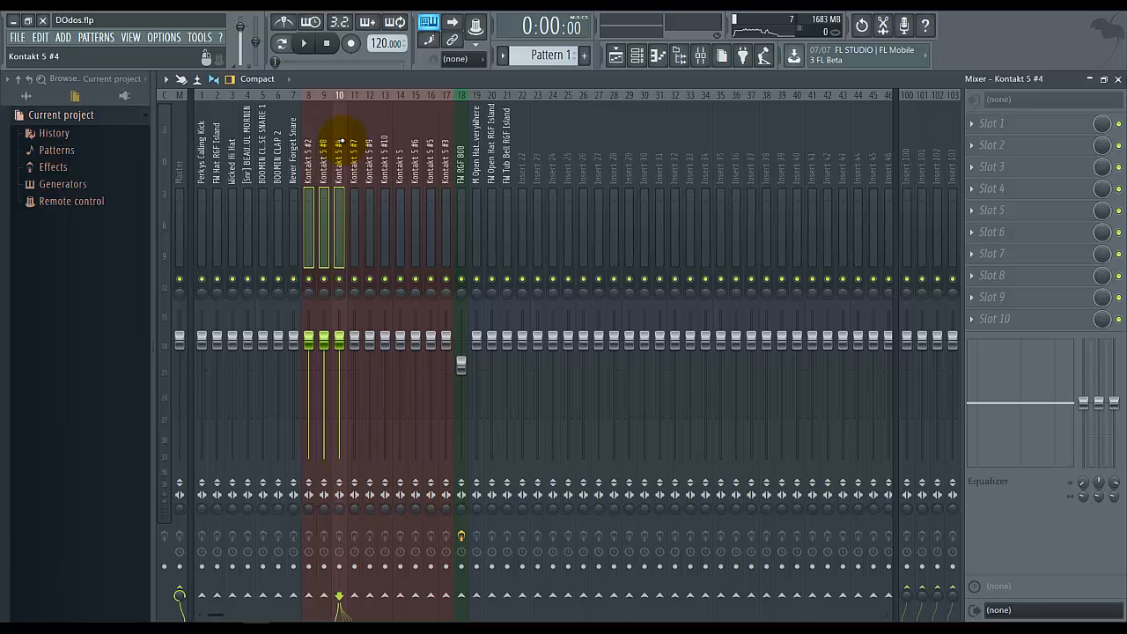
key("shift+Right")
key("shift+Right")
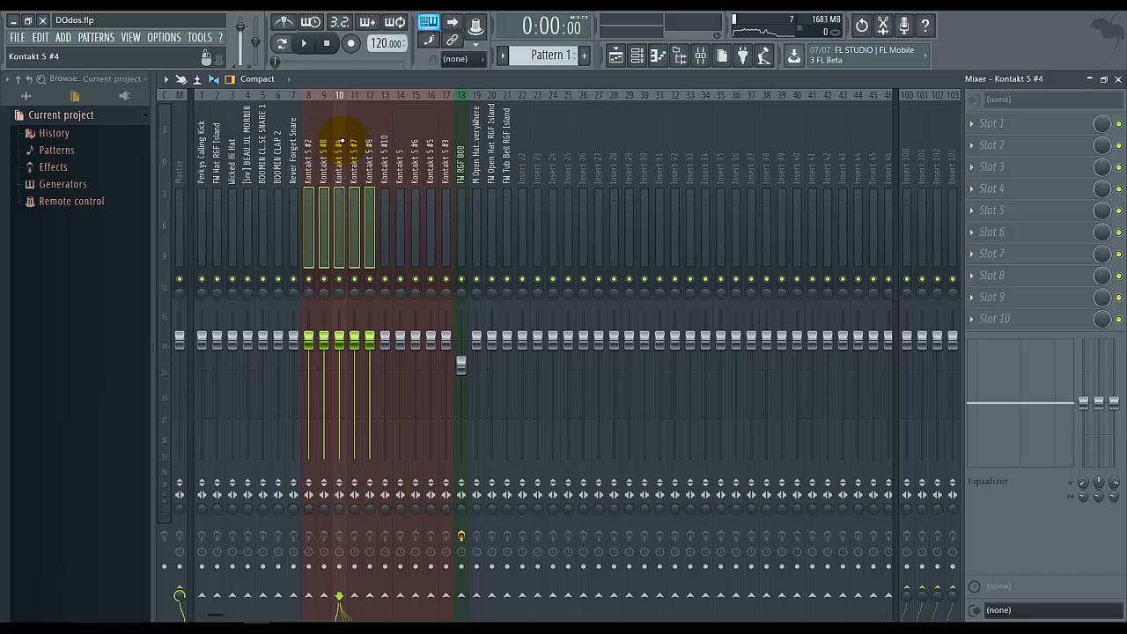
key("shift+Right")
key("shift+Right")
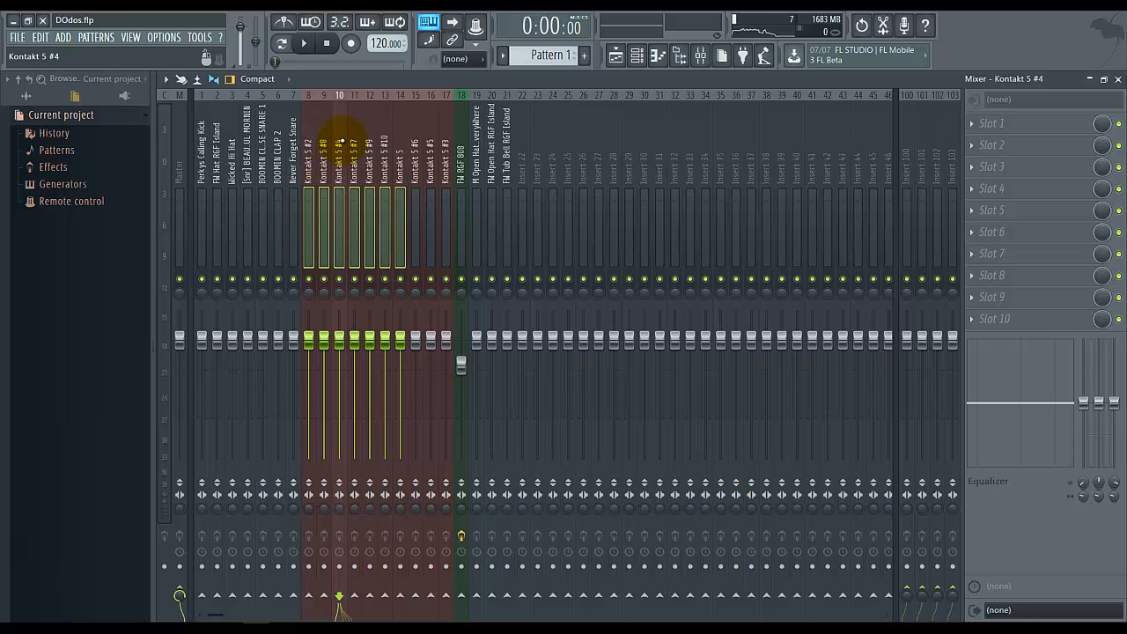
key("shift+Right")
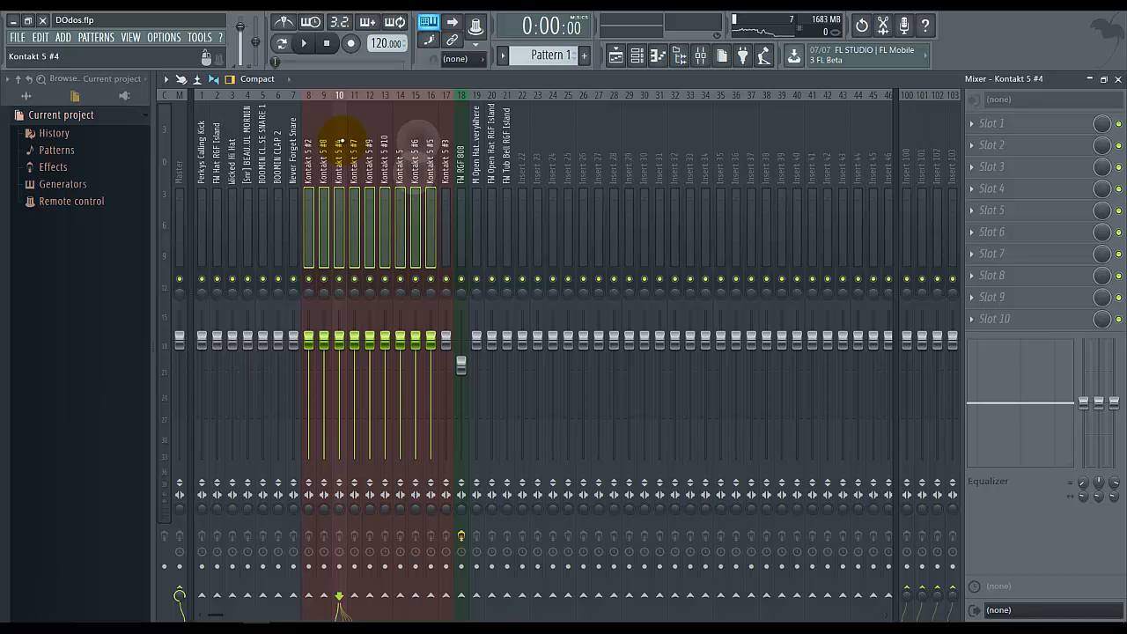
key("shift+Right")
key("shift+Right")
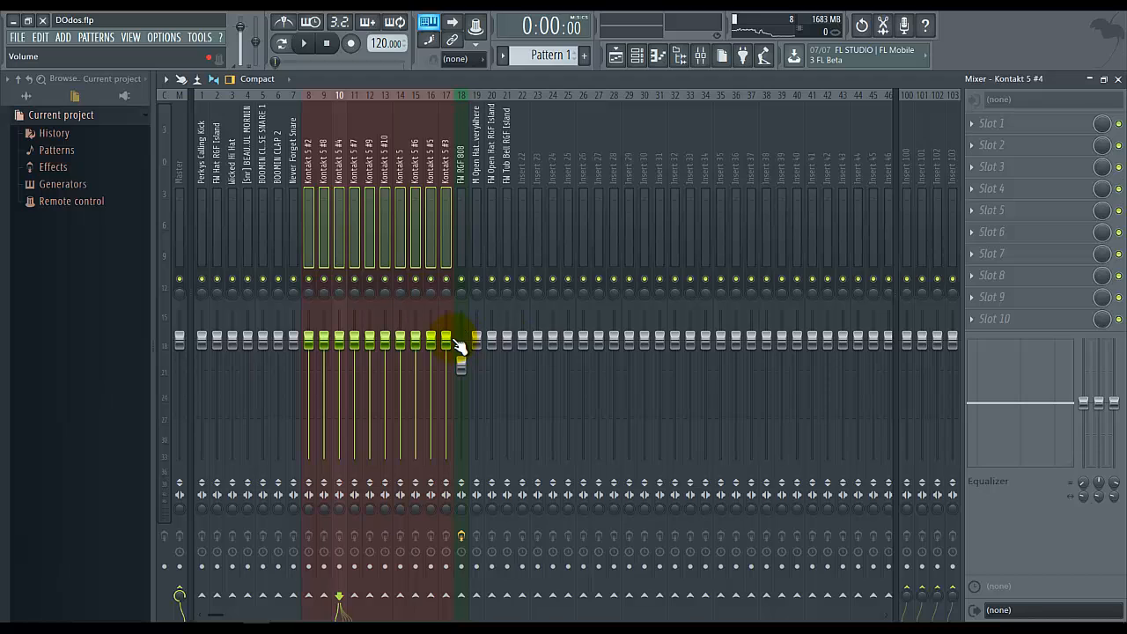
Lower the selected Kontakt tracks' volume together to about 80% (-4.8 dB) and check the level in playback.
left_click_drag(452, 344, 450, 396)
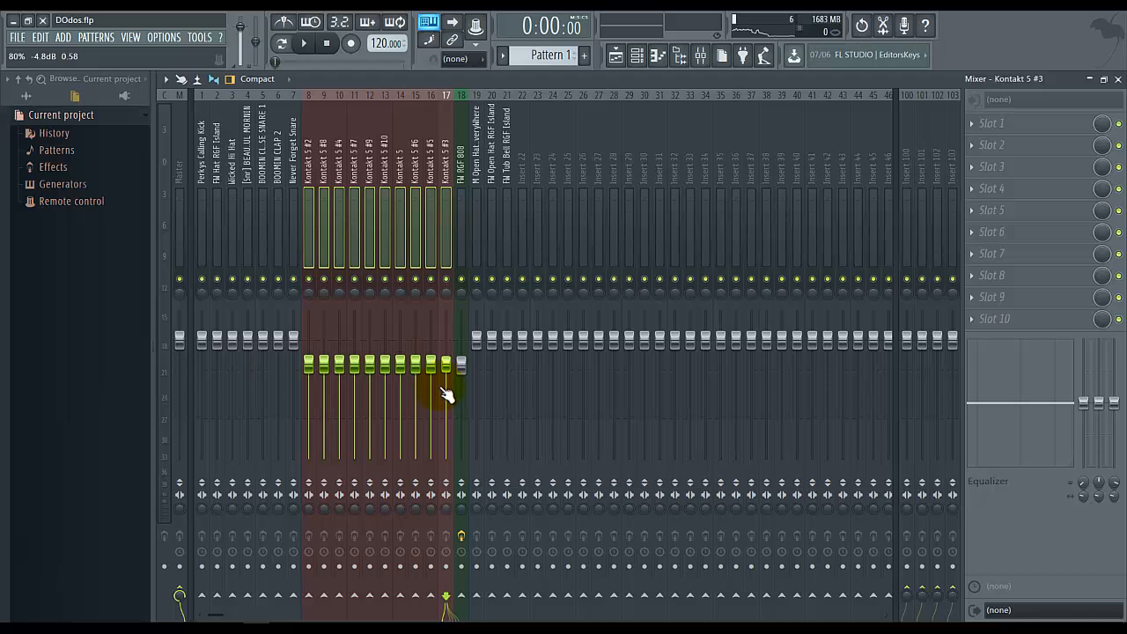
left_click(310, 49)
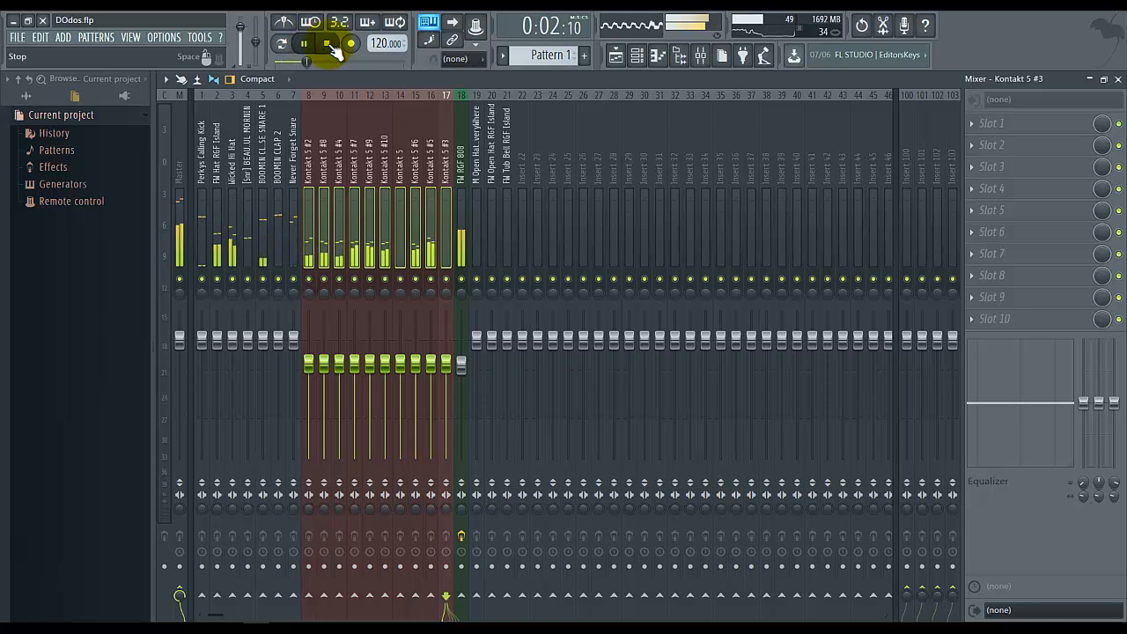
left_click(329, 44)
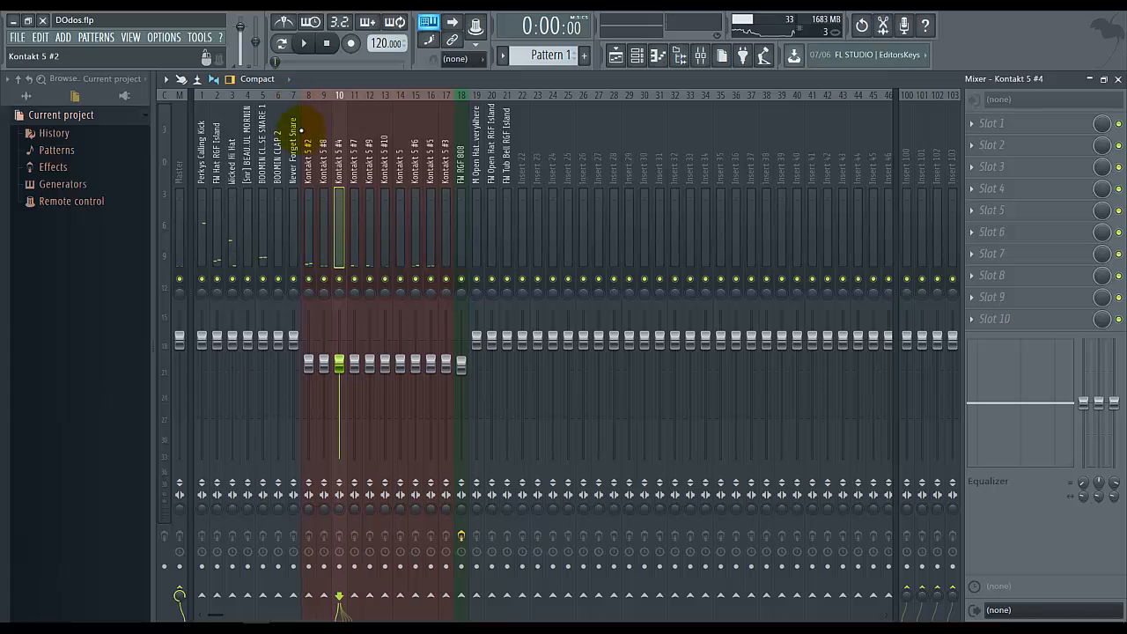
Select only Kontakt 5 #2 and raise its volume to about 92% (-1.9 dB).
left_click(306, 131)
left_click(328, 365)
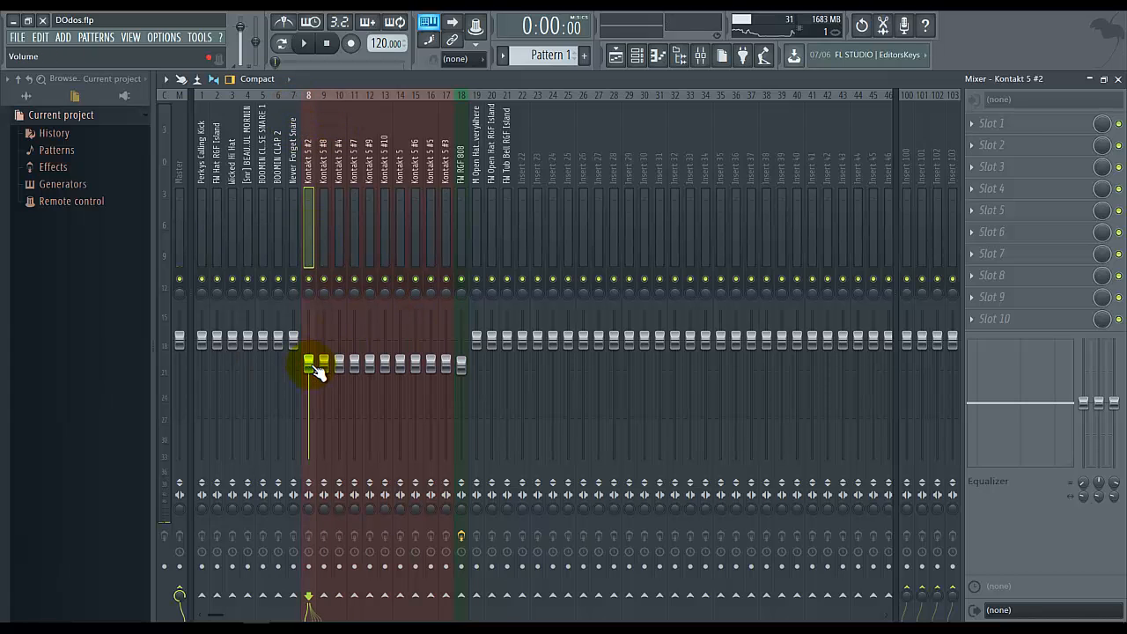
left_click_drag(317, 368, 328, 356)
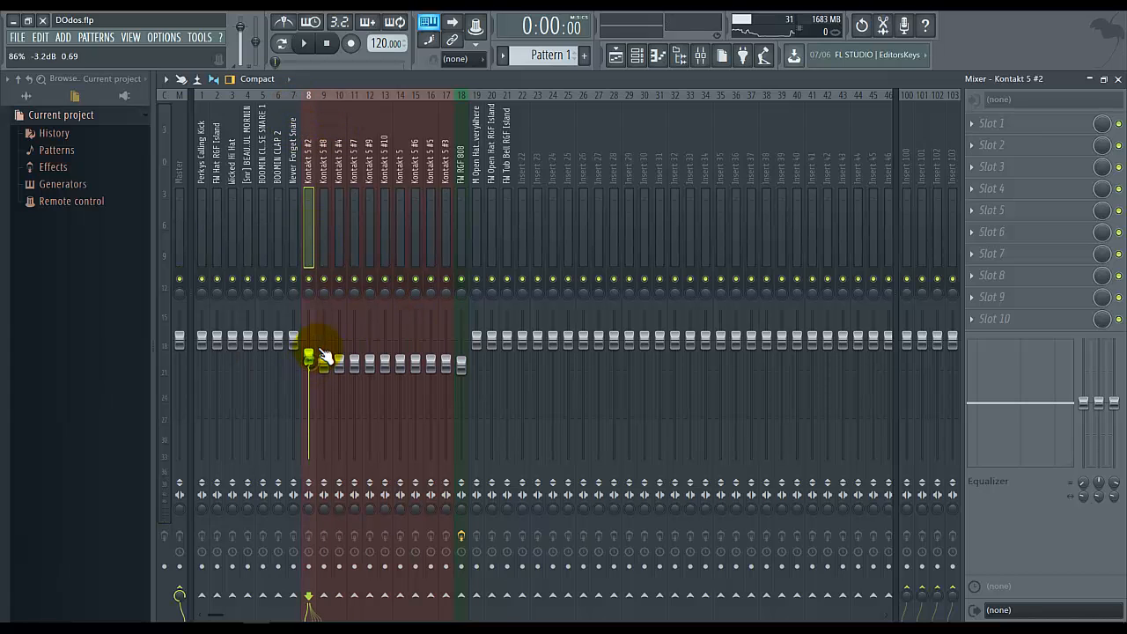
left_click(310, 281)
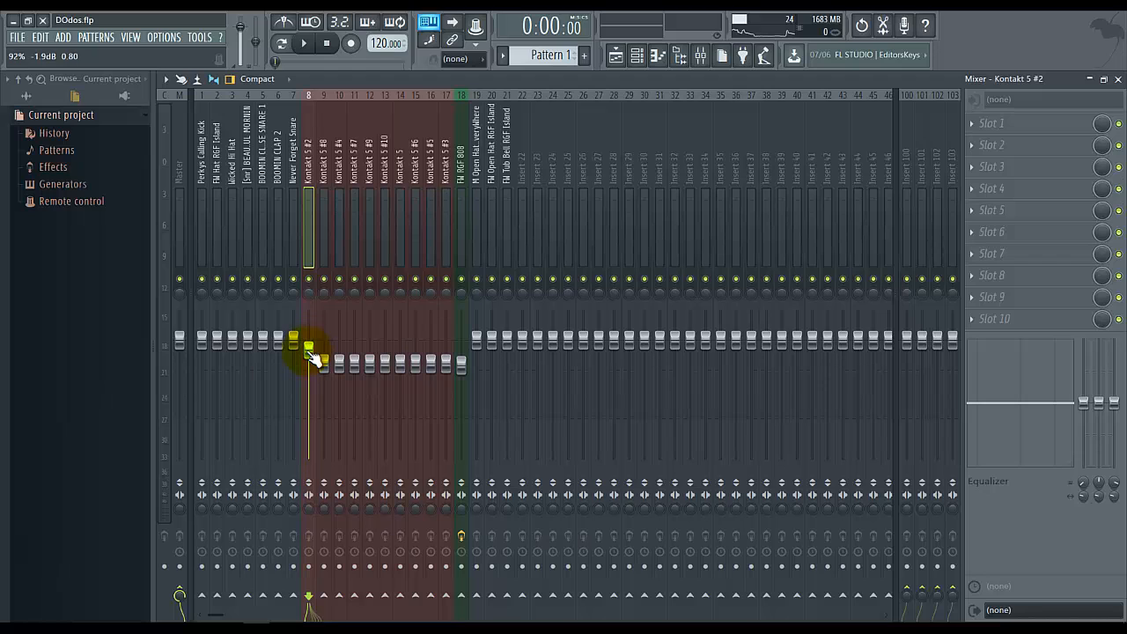
left_click_drag(311, 353, 312, 348)
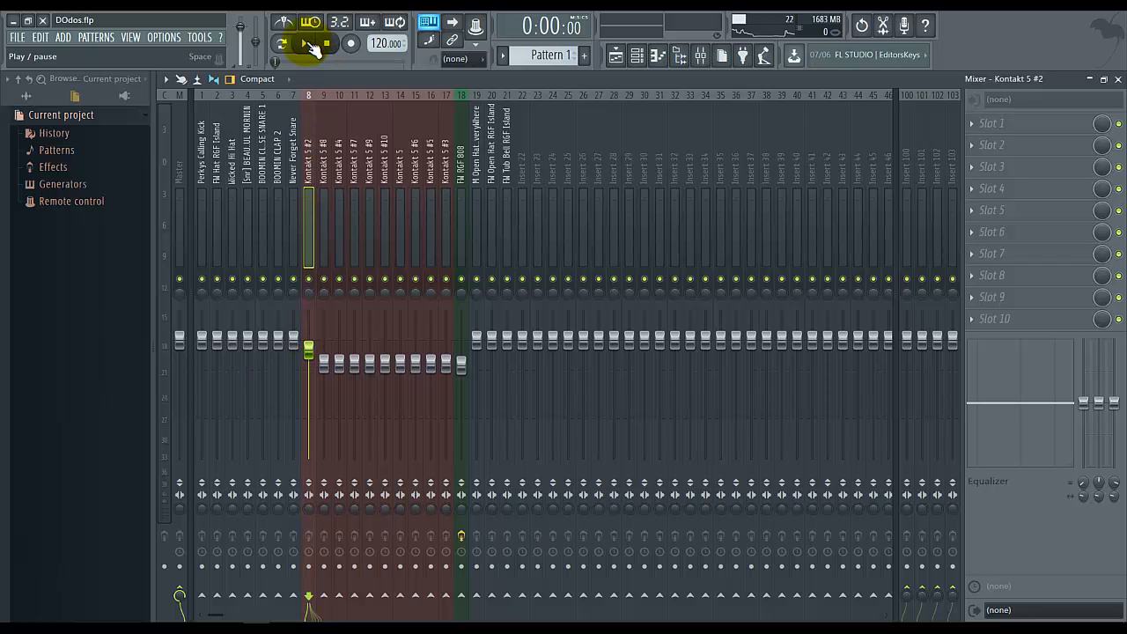
Play the pattern and mute the seven drum tracks, from Perkys Calling Kick through Never Forget Snare.
left_click(306, 44)
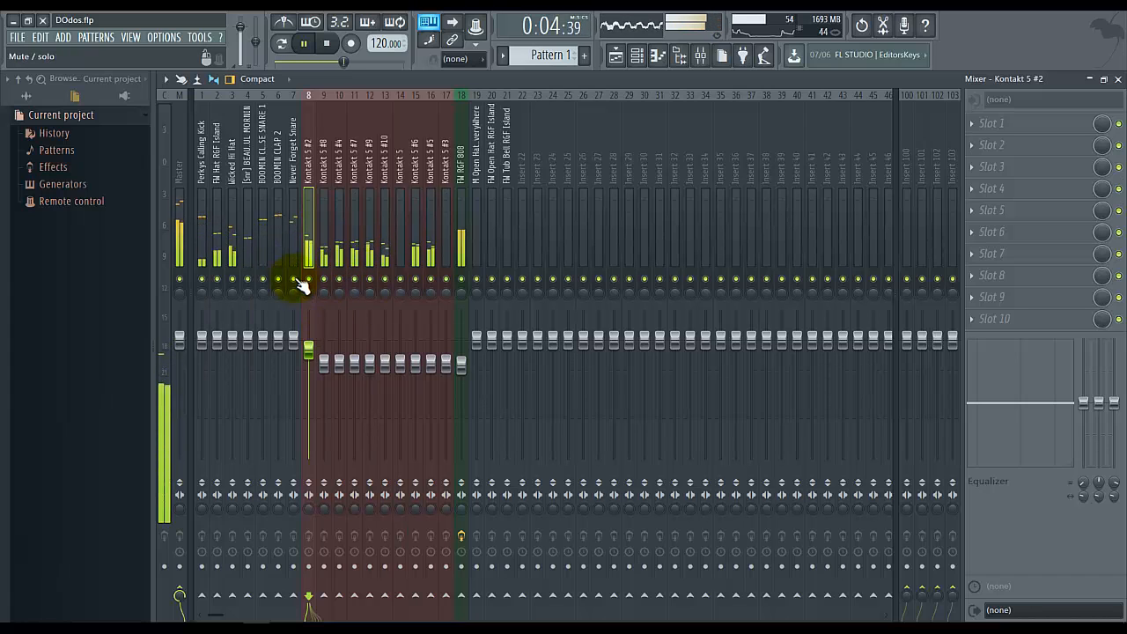
left_click_drag(293, 280, 268, 281)
left_click_drag(254, 289, 202, 280)
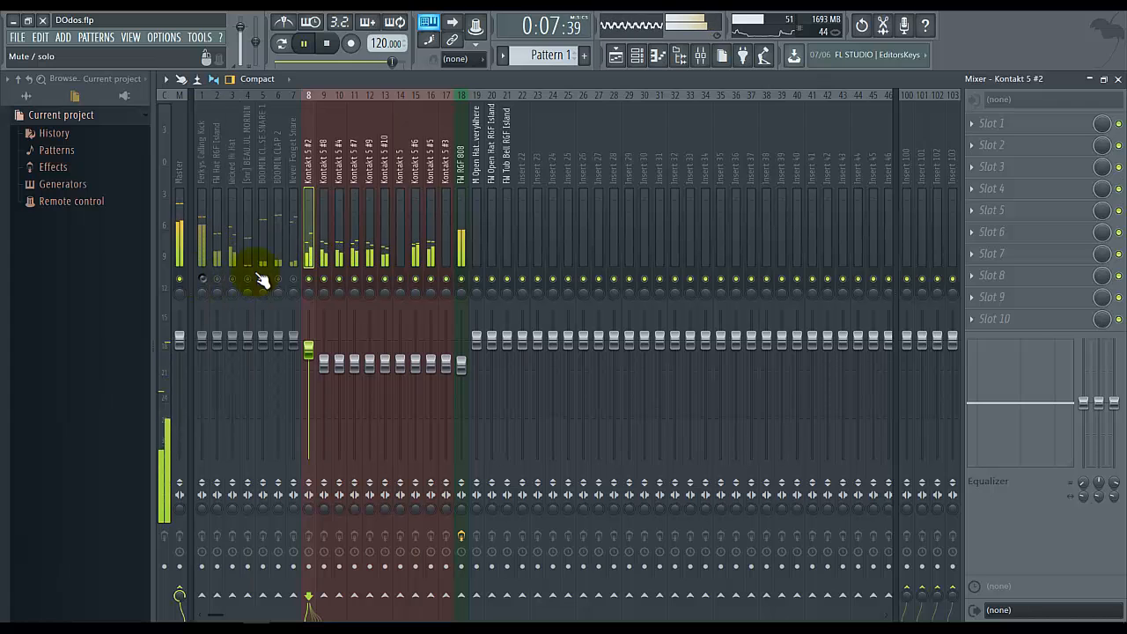
Select Kontakt 5 #8 and listen to it soloed.
left_click(325, 235)
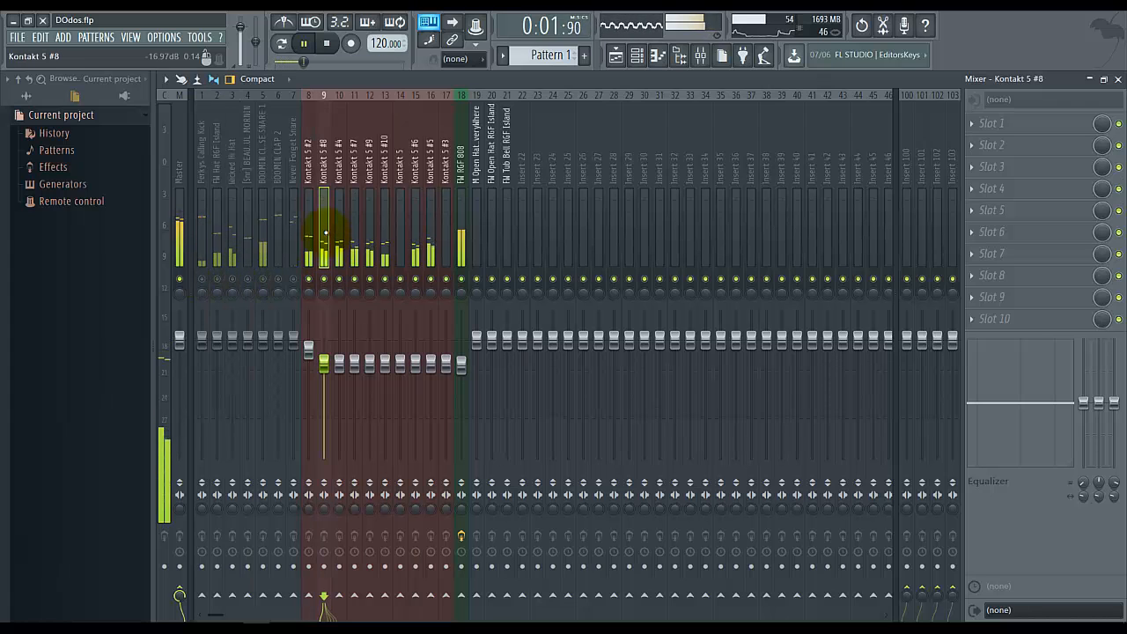
right_click(324, 279)
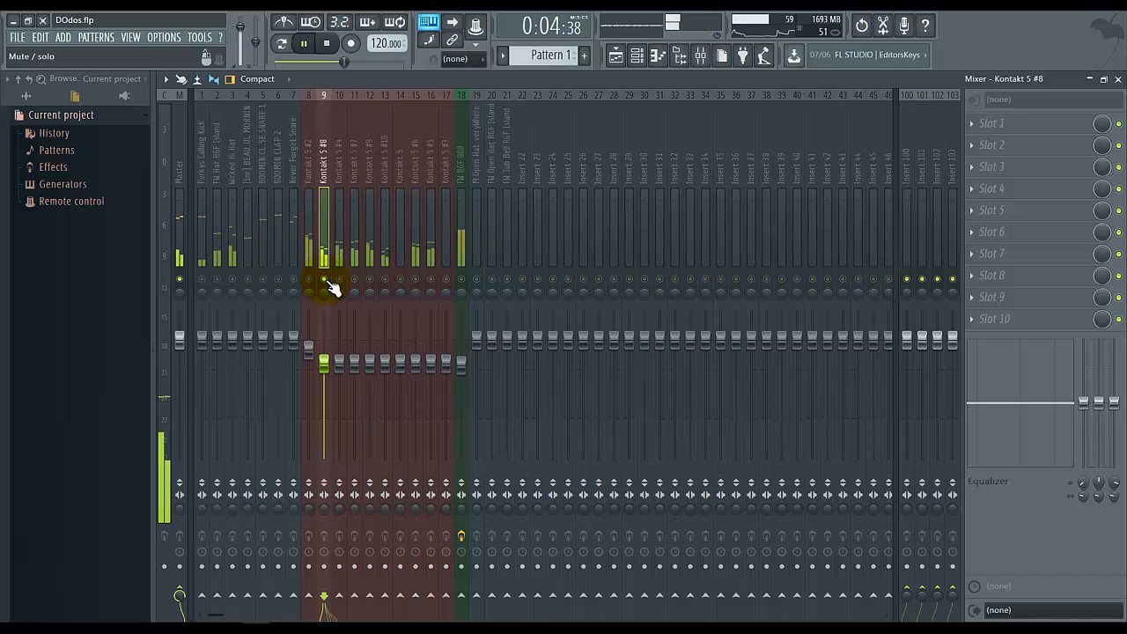
right_click(324, 280)
Solo Kontakt 5 #4, set its volume to about 86% (-3.2 dB), and bring the other tracks back in.
right_click(340, 280)
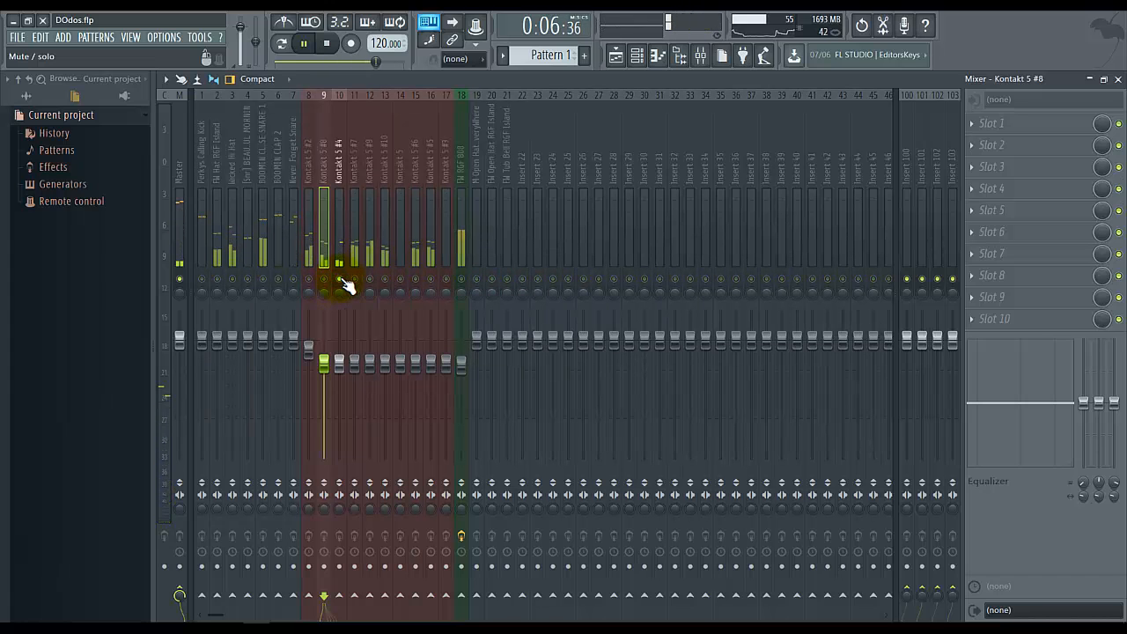
mouse_move(342, 361)
left_mouse_down()
mouse_move(355, 338)
mouse_move(355, 352)
left_mouse_up()
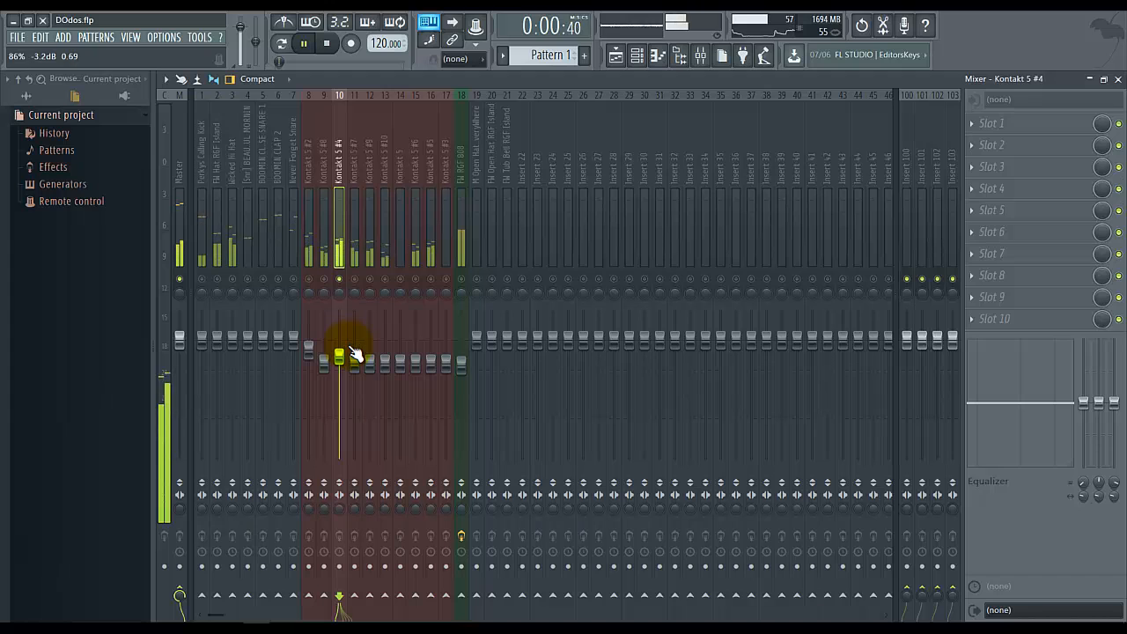
left_click(354, 279)
right_click(355, 279)
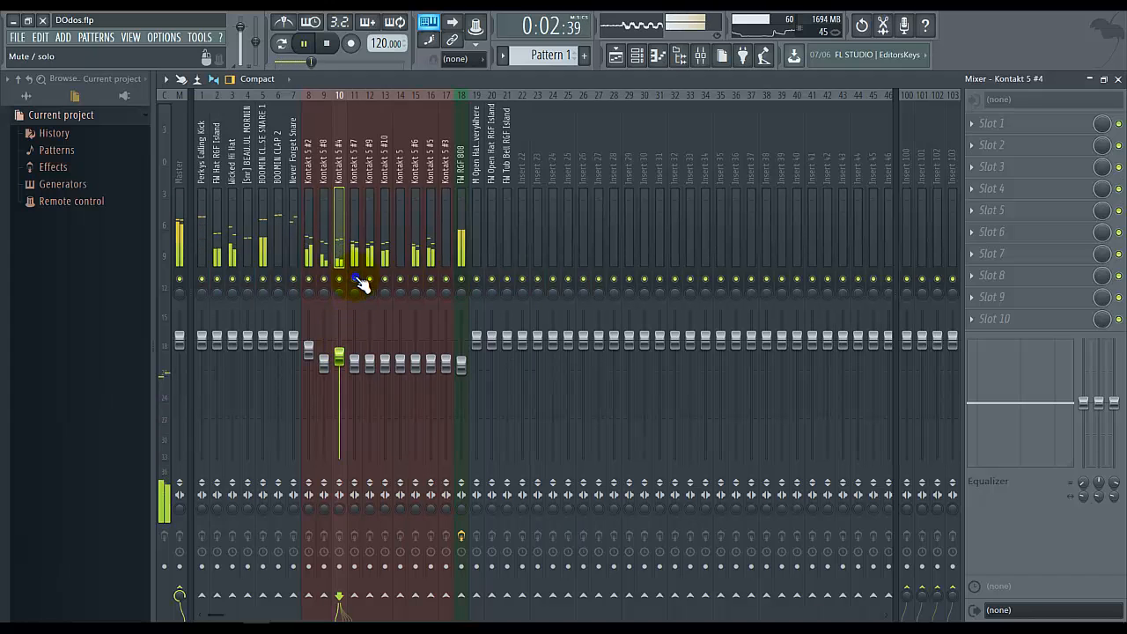
Solo Kontakt 5 #7, raise its volume slightly and pull Kontakt 5 #4 a little below the neighbouring faders.
right_click(355, 280)
right_click(355, 279)
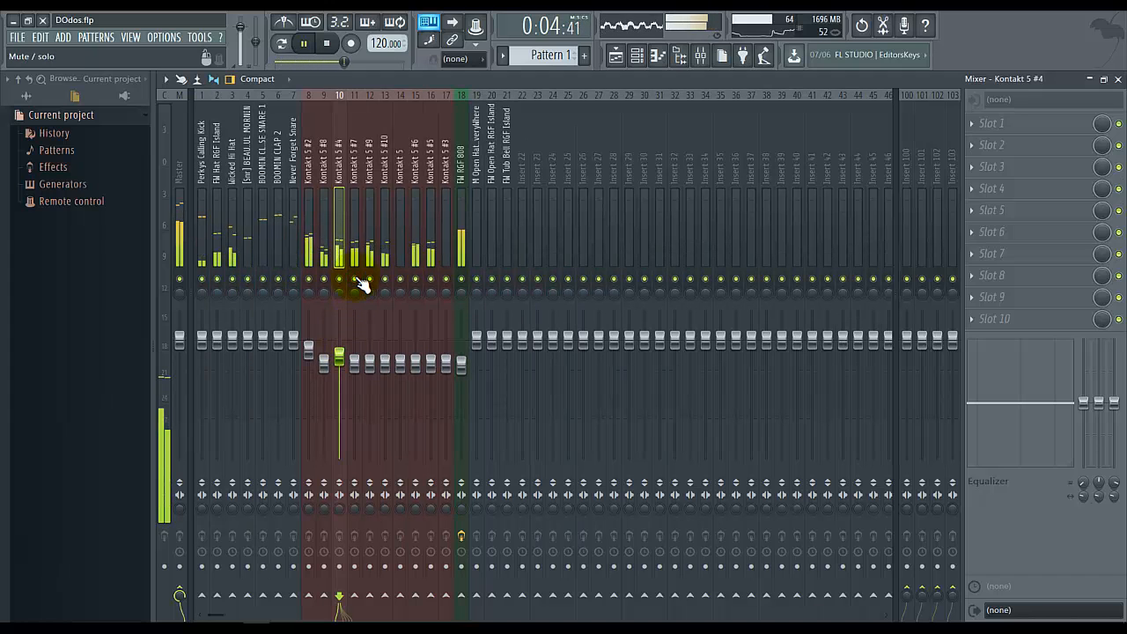
right_click(355, 279)
left_click_drag(356, 368, 353, 359)
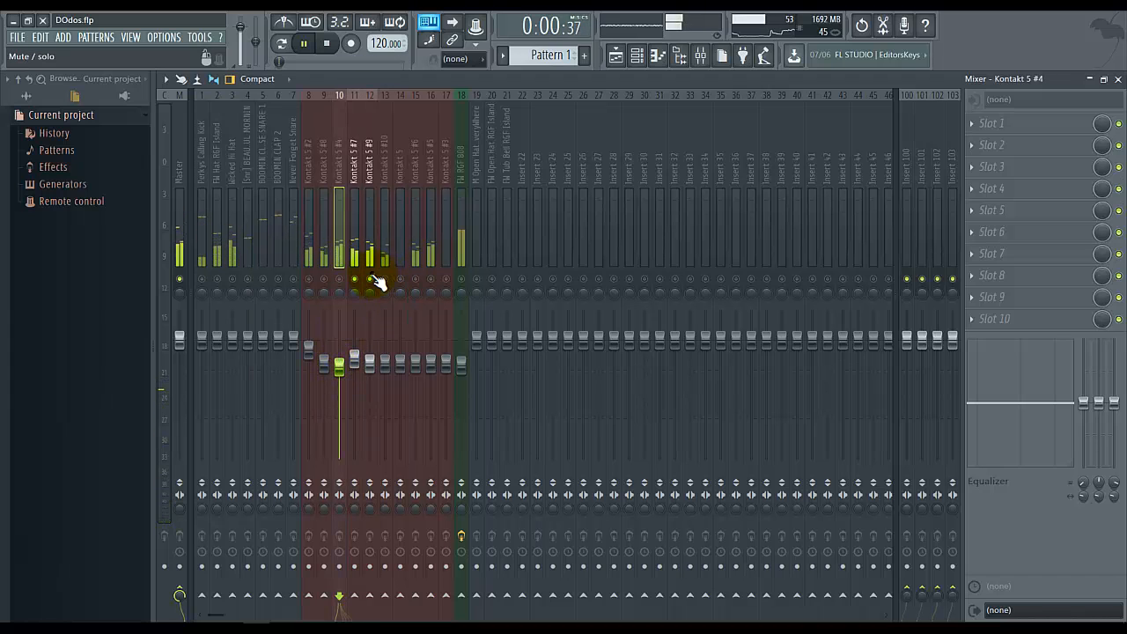
Balance Kontakt 5 #9, #10 and #6 by ear, lowering #10 slightly, and set Kontakt 5 #5 to about 95% (-1.3 dB).
left_click(371, 363)
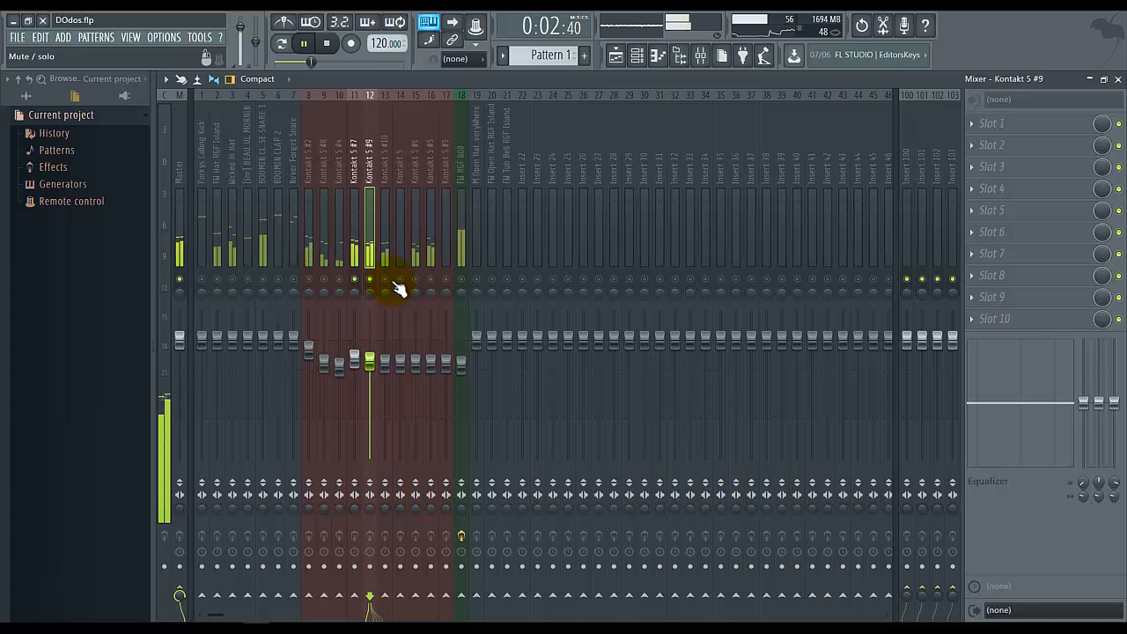
left_click_drag(385, 362, 467, 227)
left_click_drag(457, 300, 428, 309)
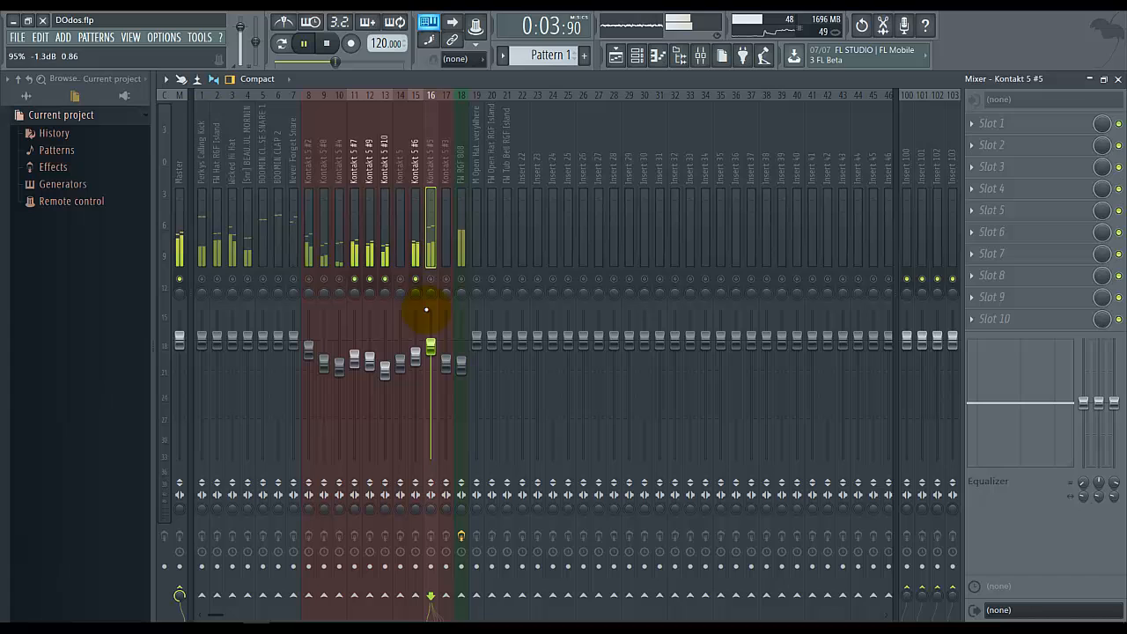
Isolate Kontakt 5 #5 by muting the other audible Kontakt tracks, lower its volume slightly, and restore all tracks.
left_click(383, 279)
left_click(370, 279)
left_click(354, 279)
left_click_drag(431, 349, 433, 354)
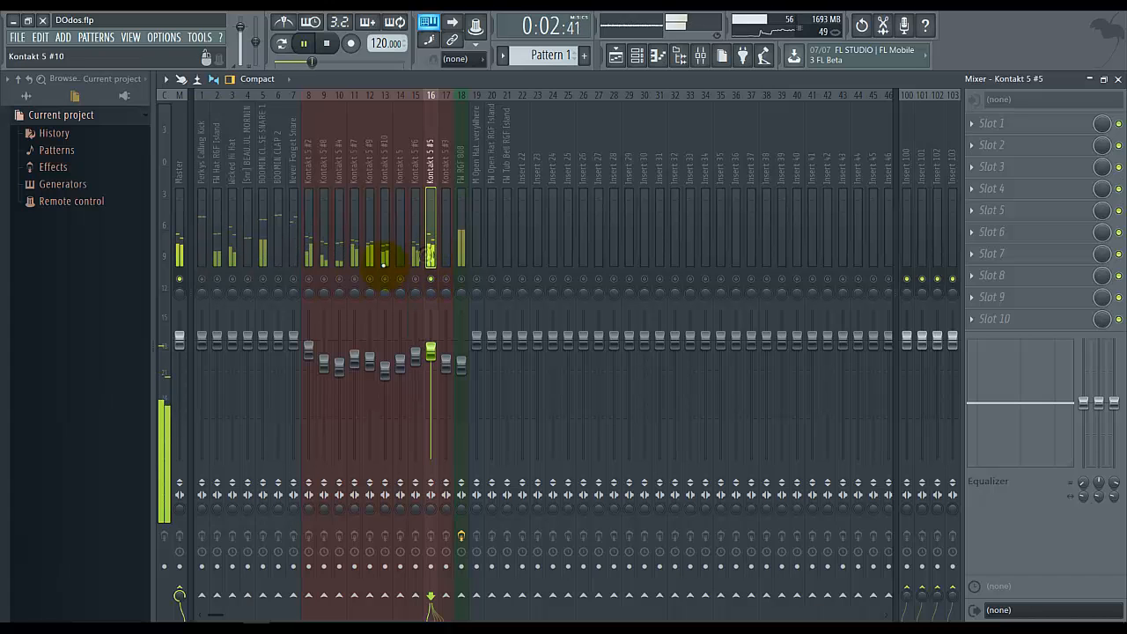
right_click(431, 279)
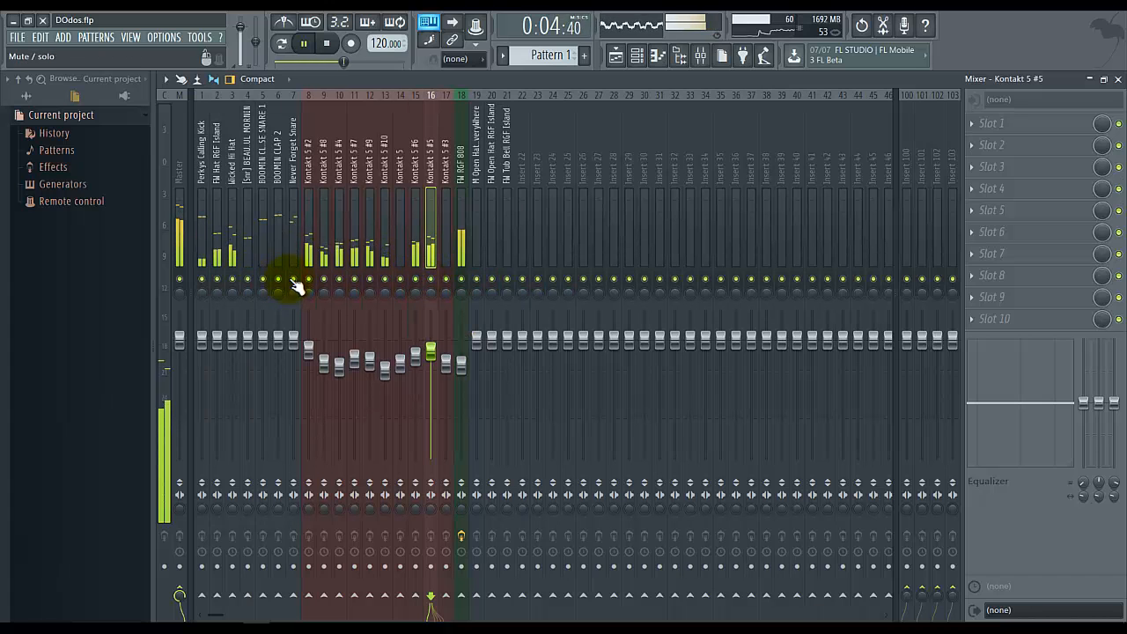
Mute the seven drum tracks to hear the Kontakt tracks with the 808.
left_click_drag(295, 280, 263, 279)
left_click(217, 279)
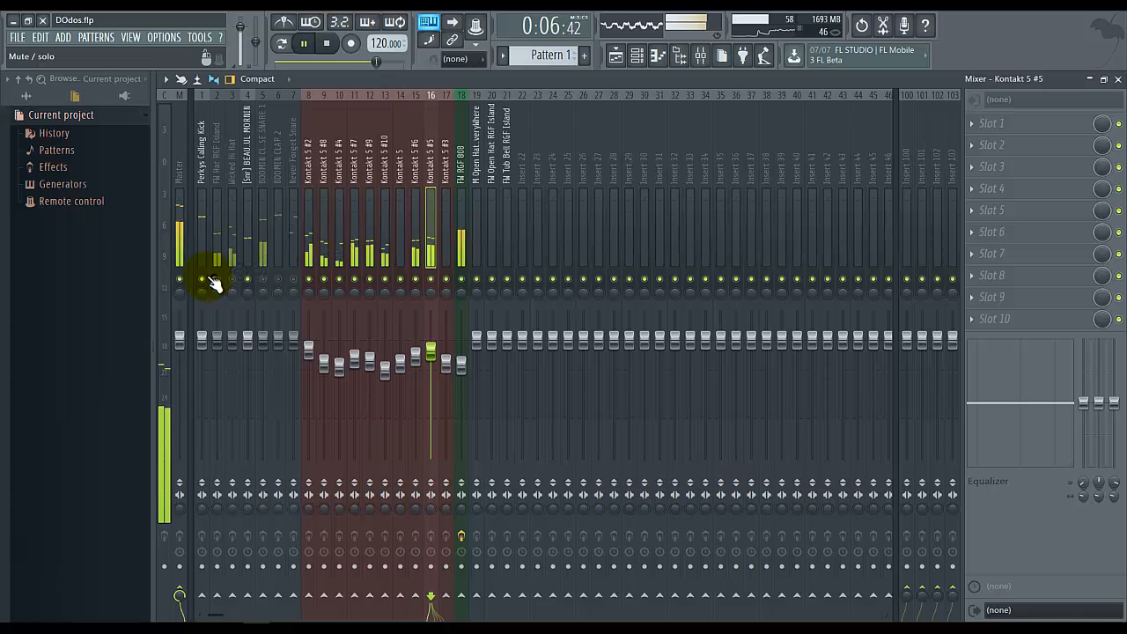
left_click(201, 279)
left_click(247, 279)
Solo Kontakt 5 #6, raise its volume slightly, lower Kontakt 5 #5, and unsolo the track.
left_click(416, 279)
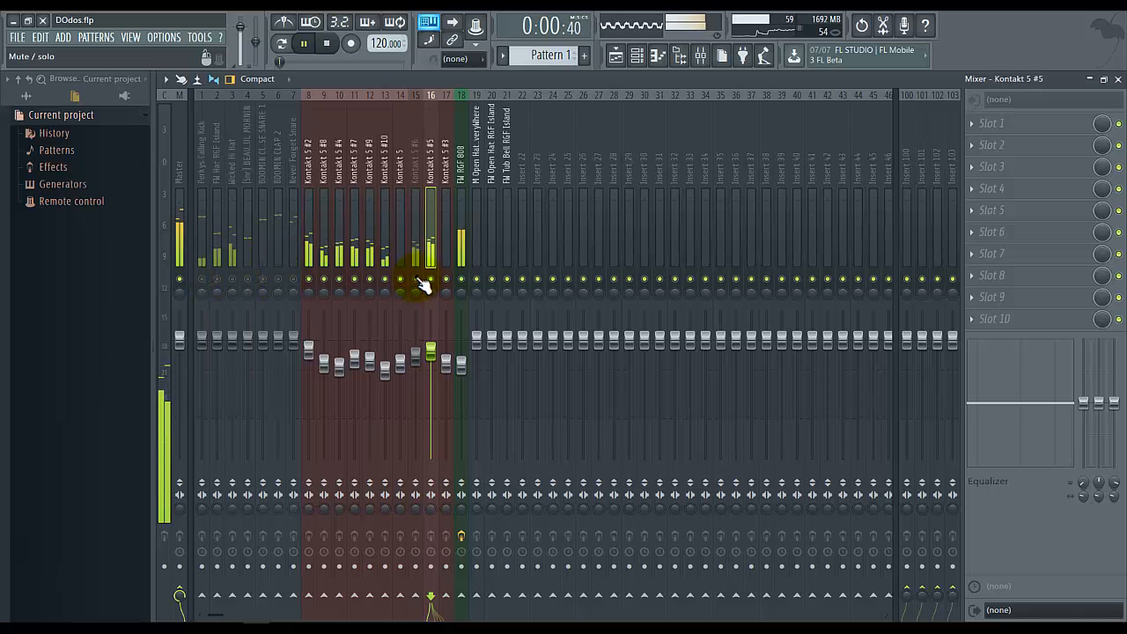
right_click(416, 279)
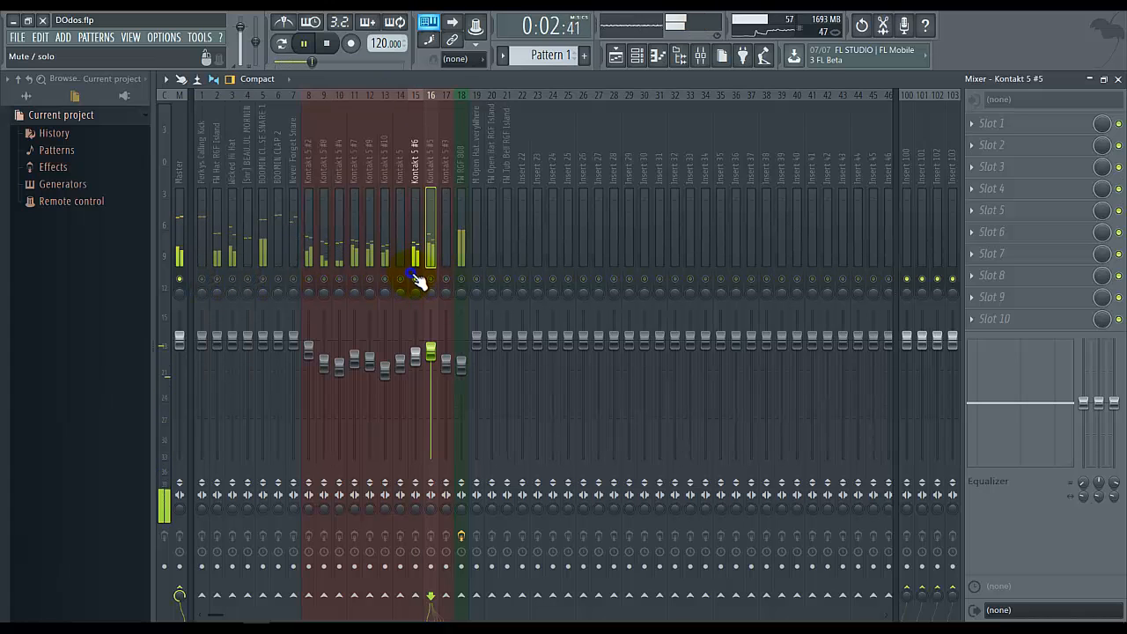
left_click(414, 355)
left_click(436, 357)
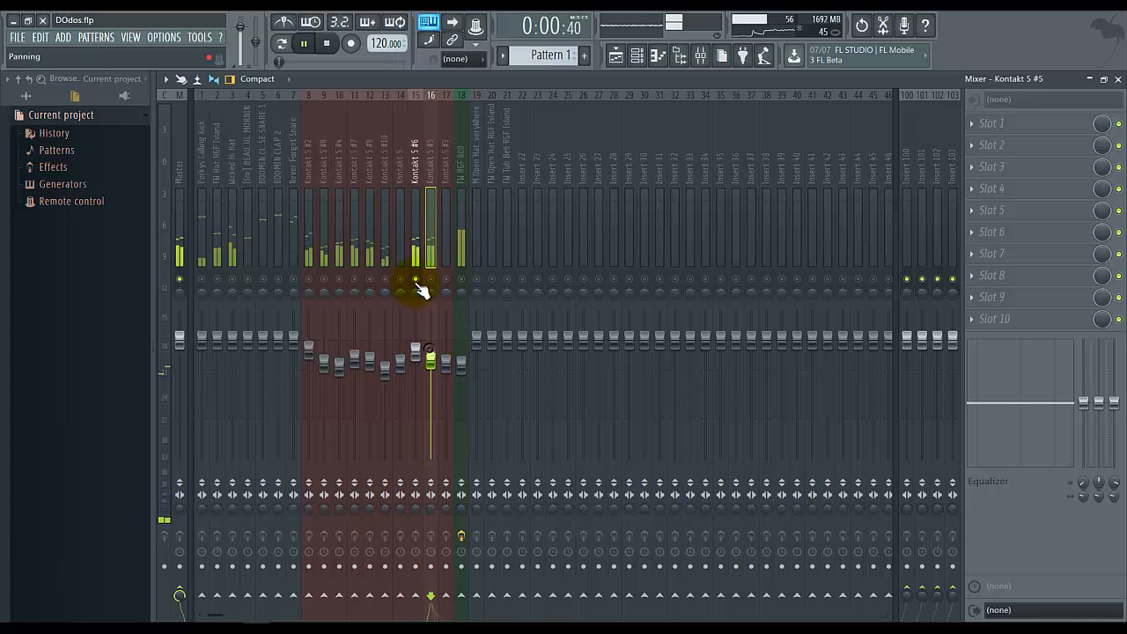
right_click(417, 280)
Mute the seven drum tracks from Never Forget Snare back to Perkys Calling Kick, and mute the 808 track.
left_click(295, 280)
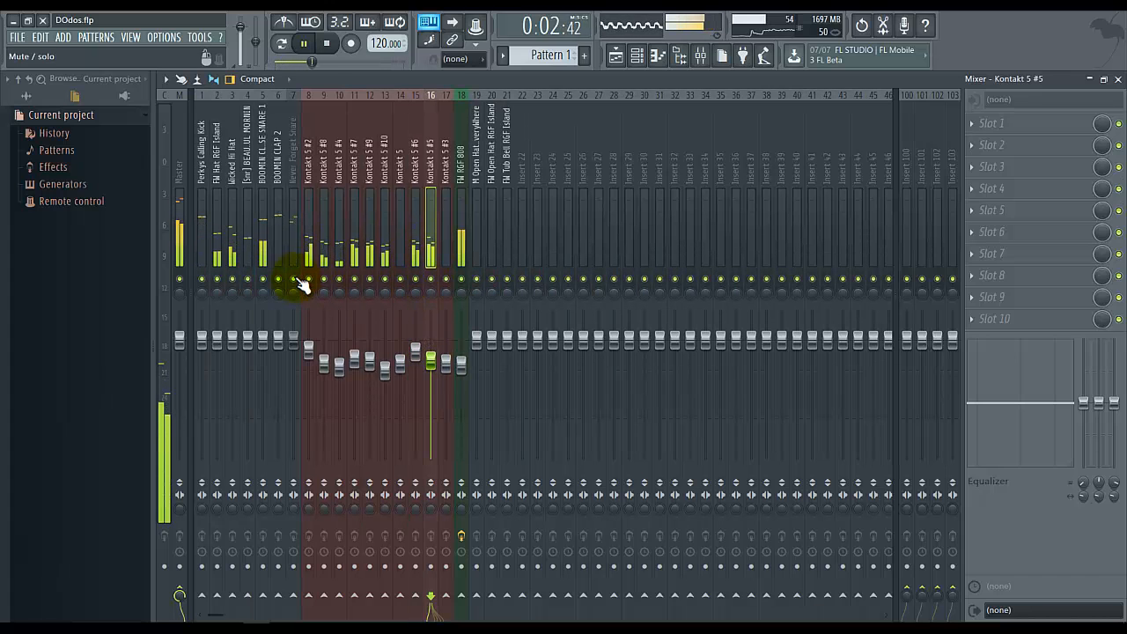
left_click(278, 280)
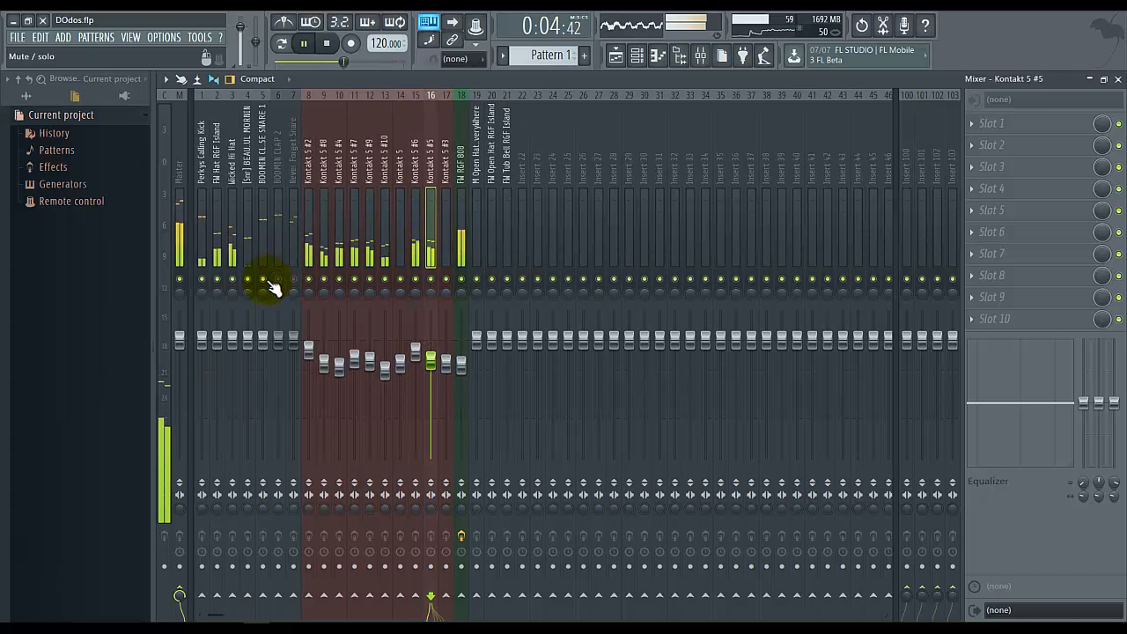
left_click(262, 280)
left_click(247, 280)
left_click(232, 280)
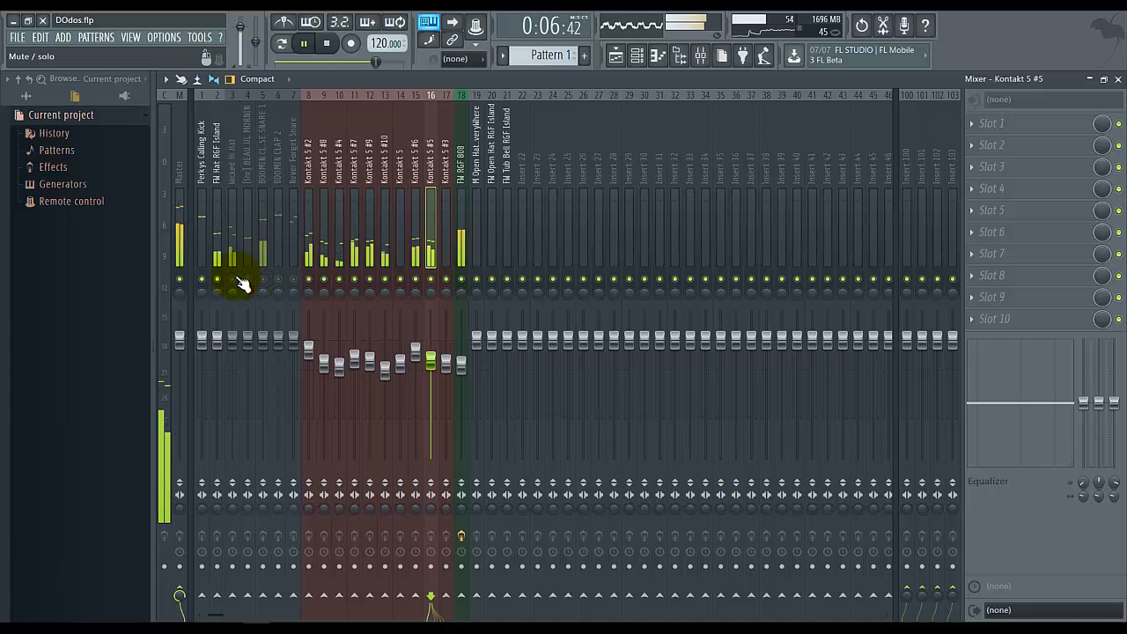
left_click(217, 280)
left_click(202, 280)
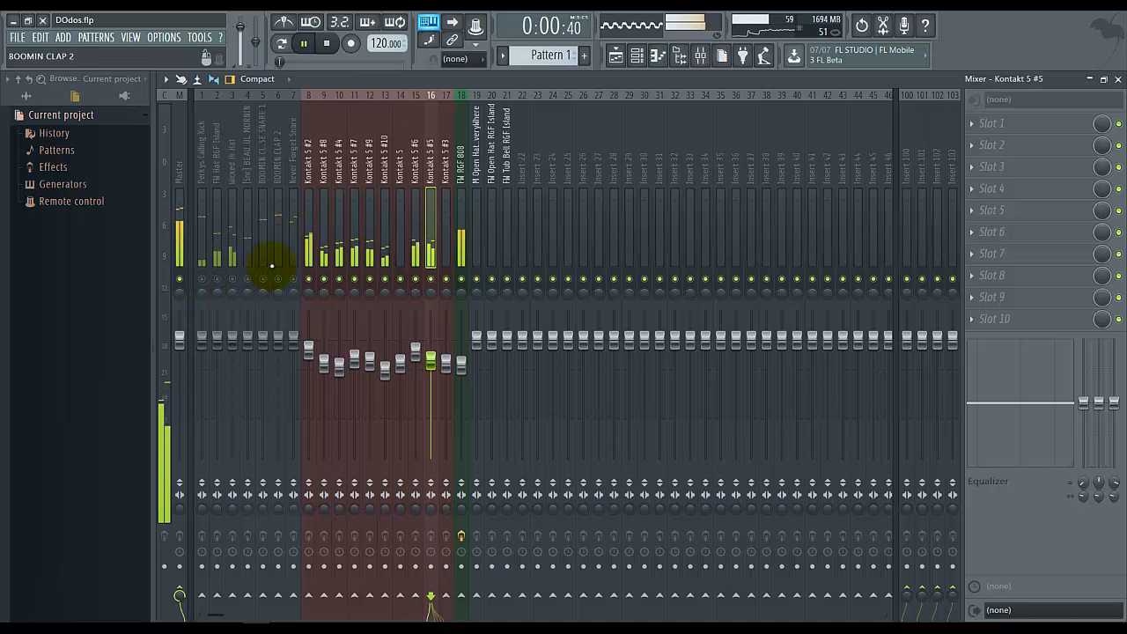
left_click(461, 280)
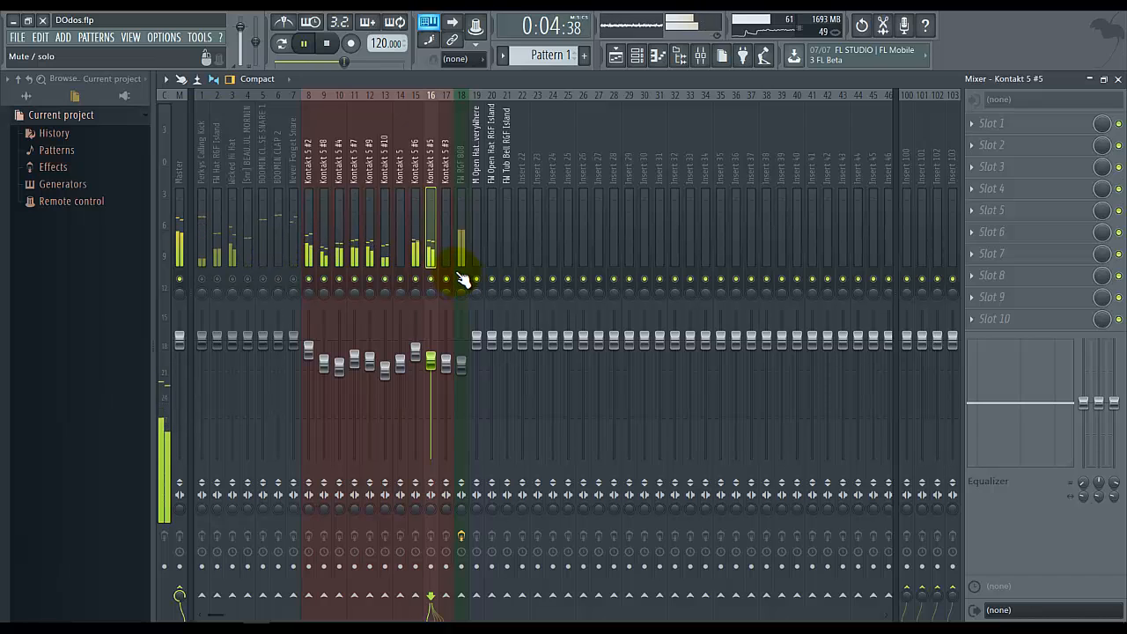
Solo the Never Forget Snare track with BOOMIN CLAP 2 muted, select the snare track, and restart playback.
key("space")
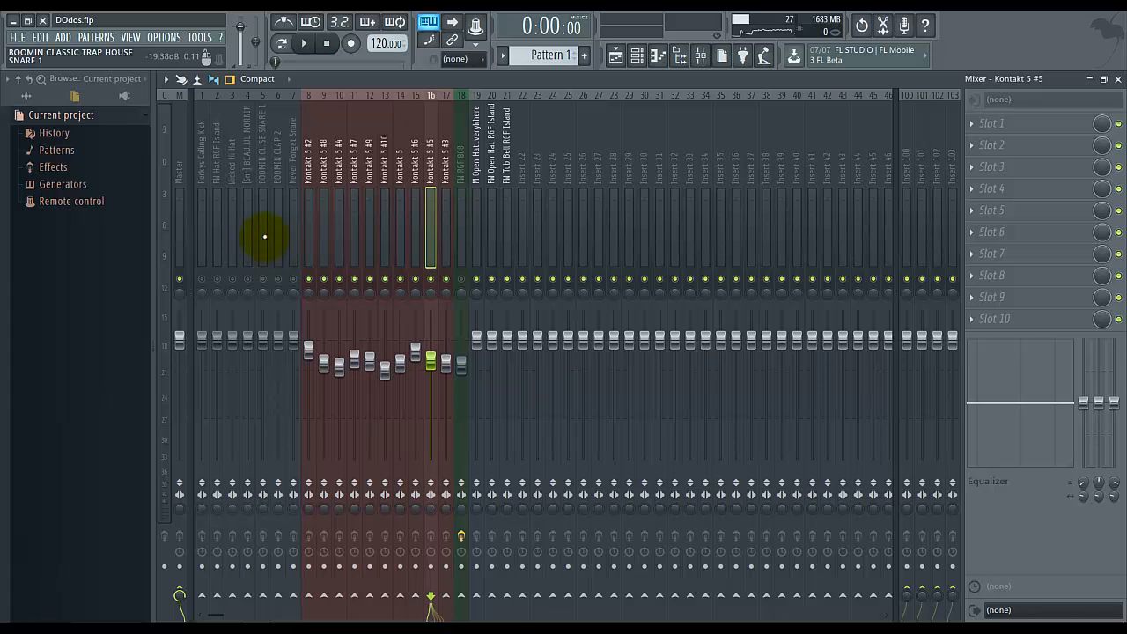
left_click(294, 279)
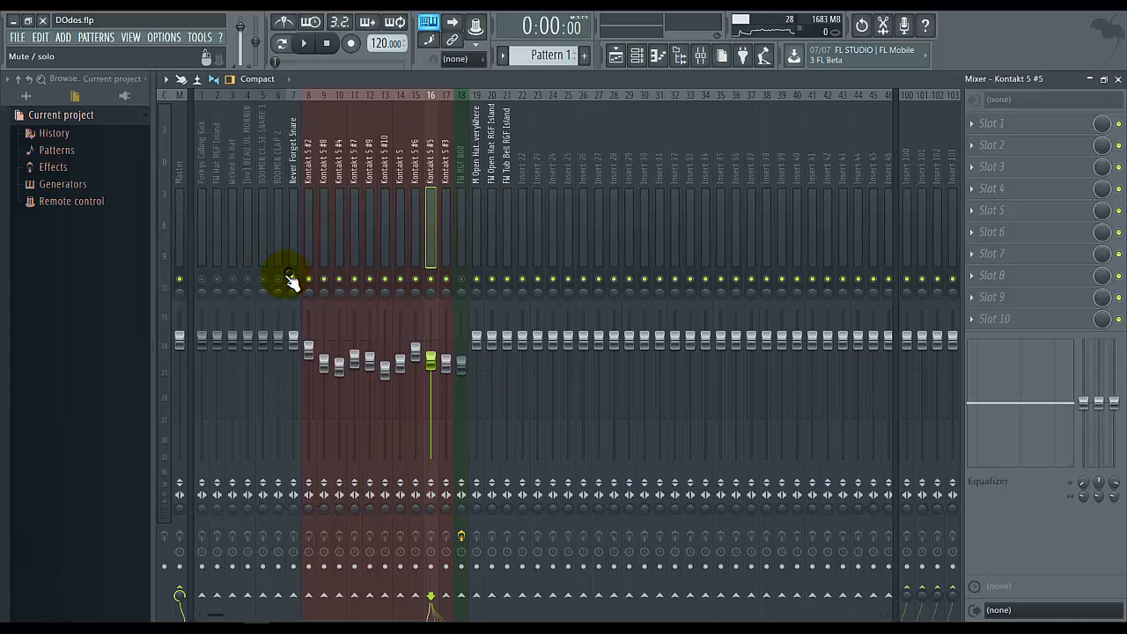
right_click(296, 281)
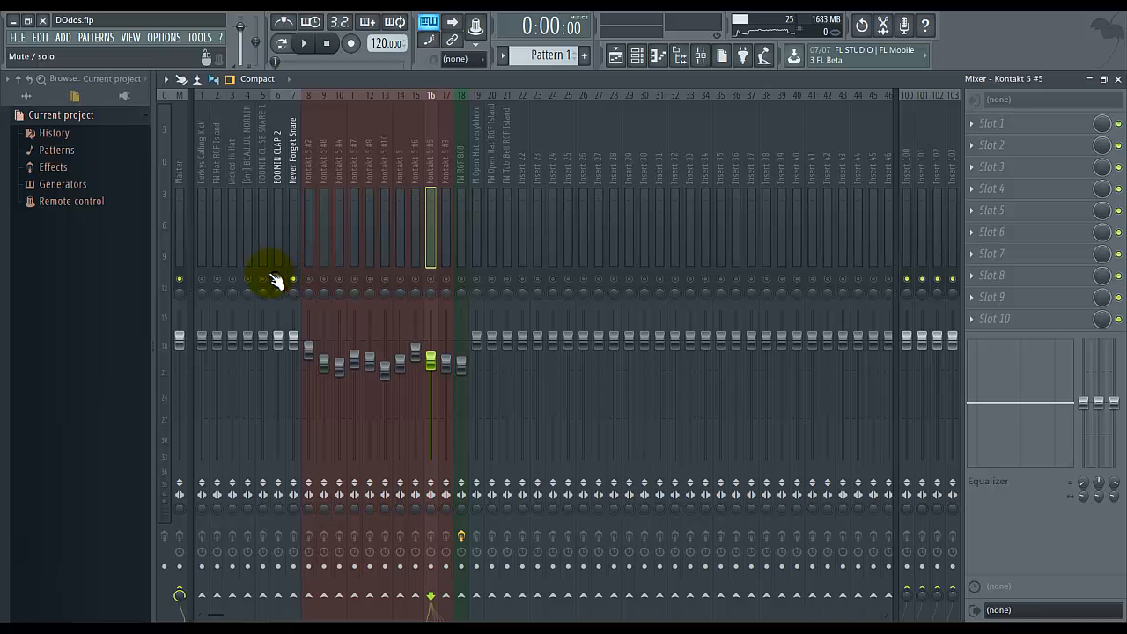
left_click(277, 279)
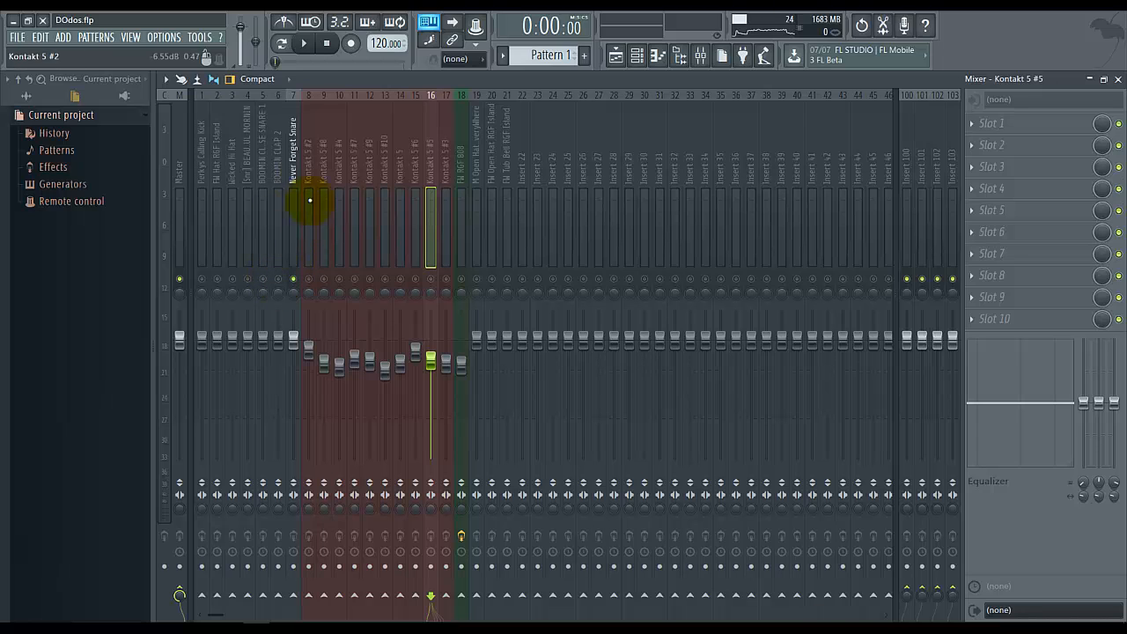
left_click(292, 136)
left_click(306, 44)
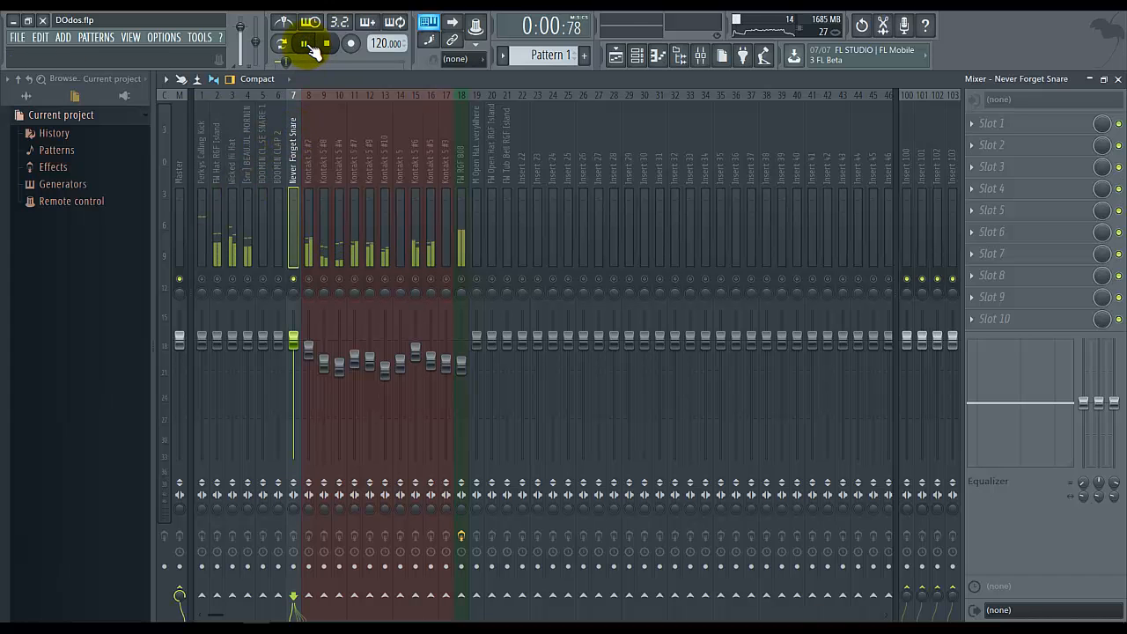
Load Fruity Parametric EQ 2 into slot 1 of the Never Forget Snare track and move its window clear of the track.
left_click(993, 123)
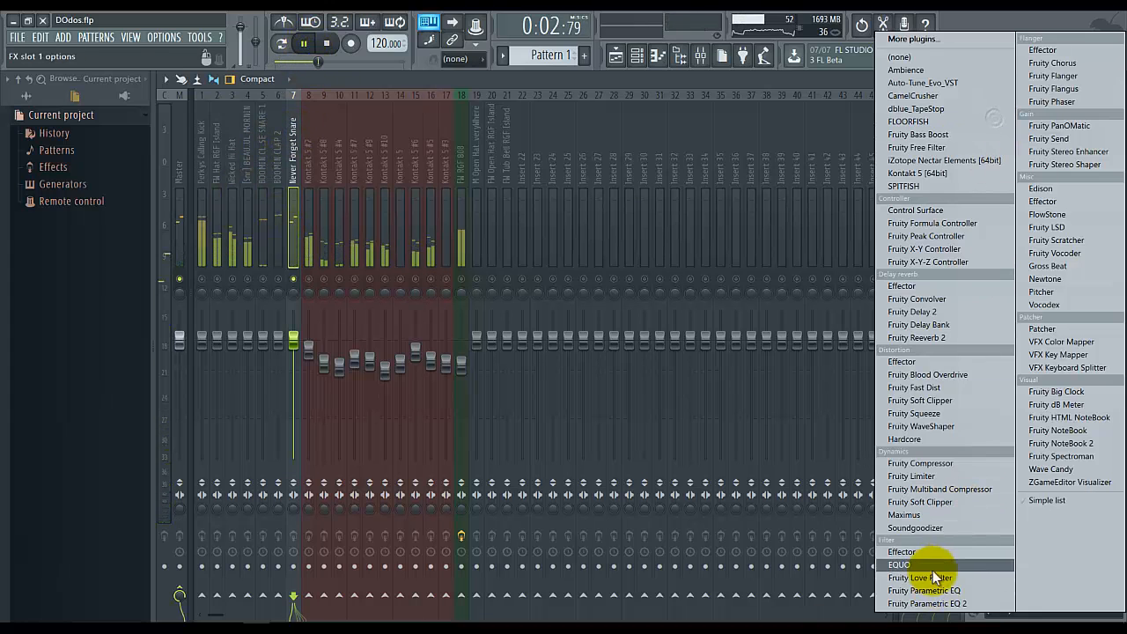
left_click(928, 603)
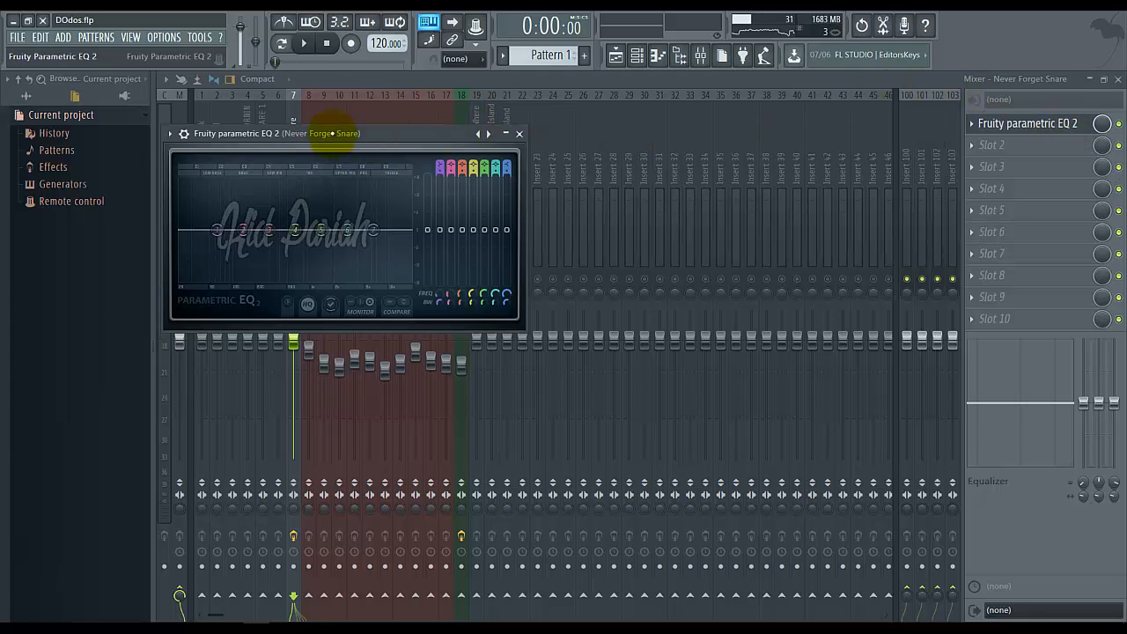
left_click_drag(387, 135, 537, 110)
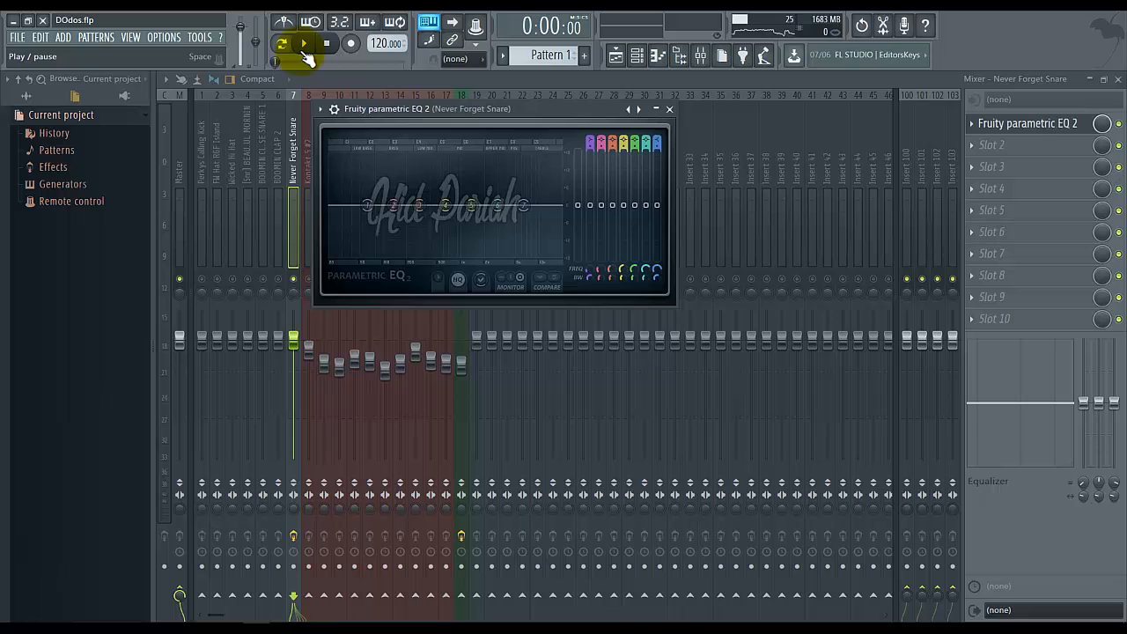
Set band 7 of the snare EQ to a steep low-pass with its cutoff near the upper end of the spectrum.
left_click_drag(528, 209, 545, 251)
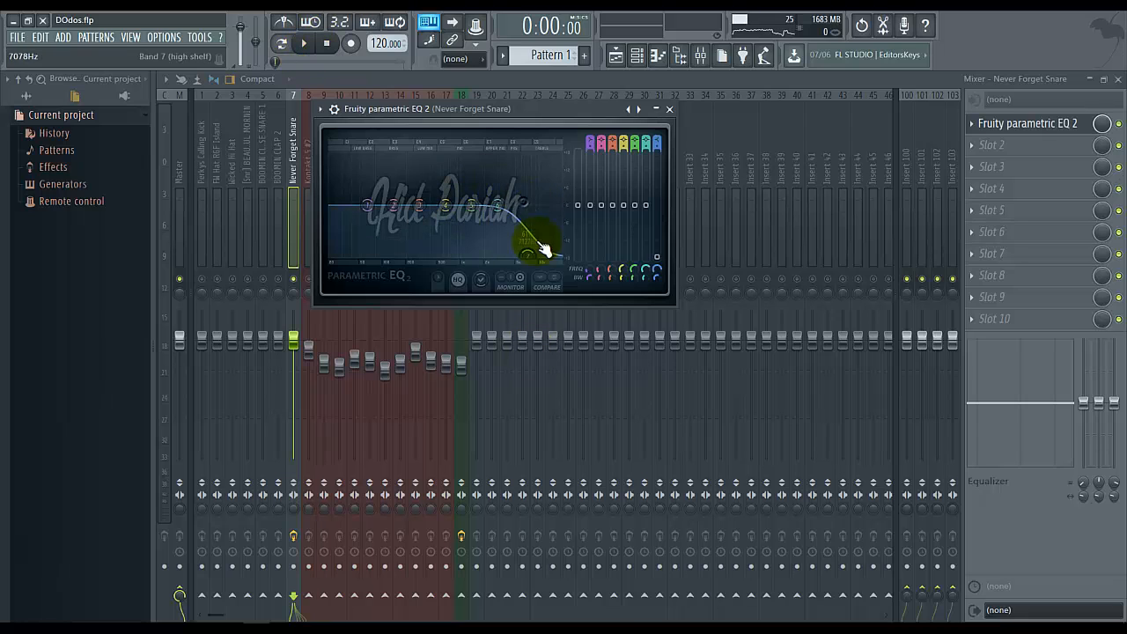
left_click_drag(660, 147, 661, 187)
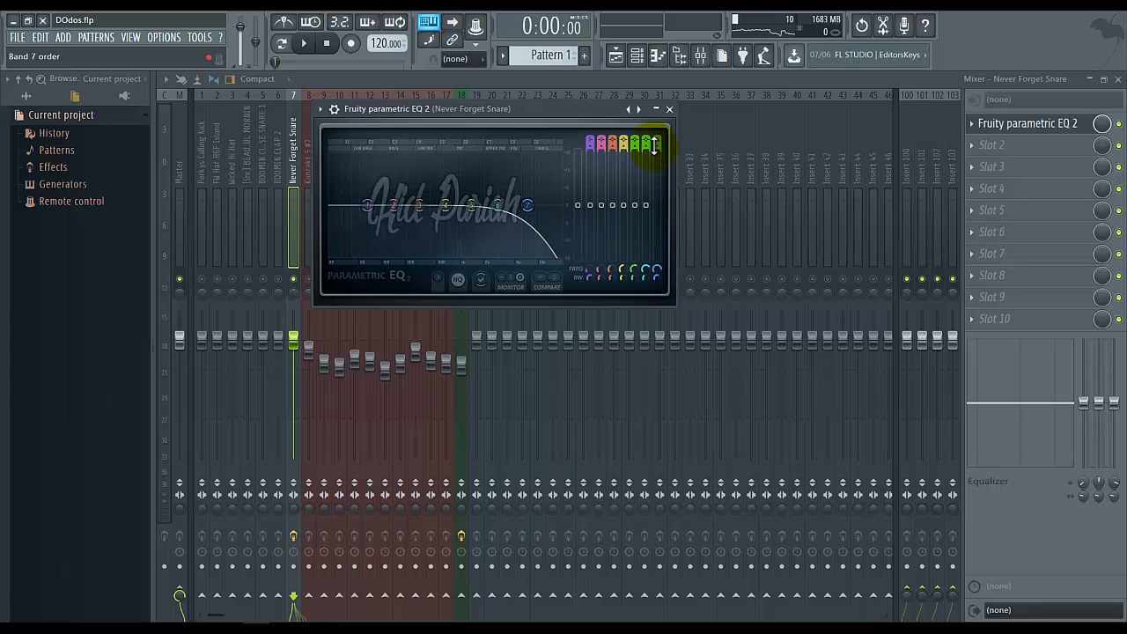
left_click_drag(655, 147, 655, 132)
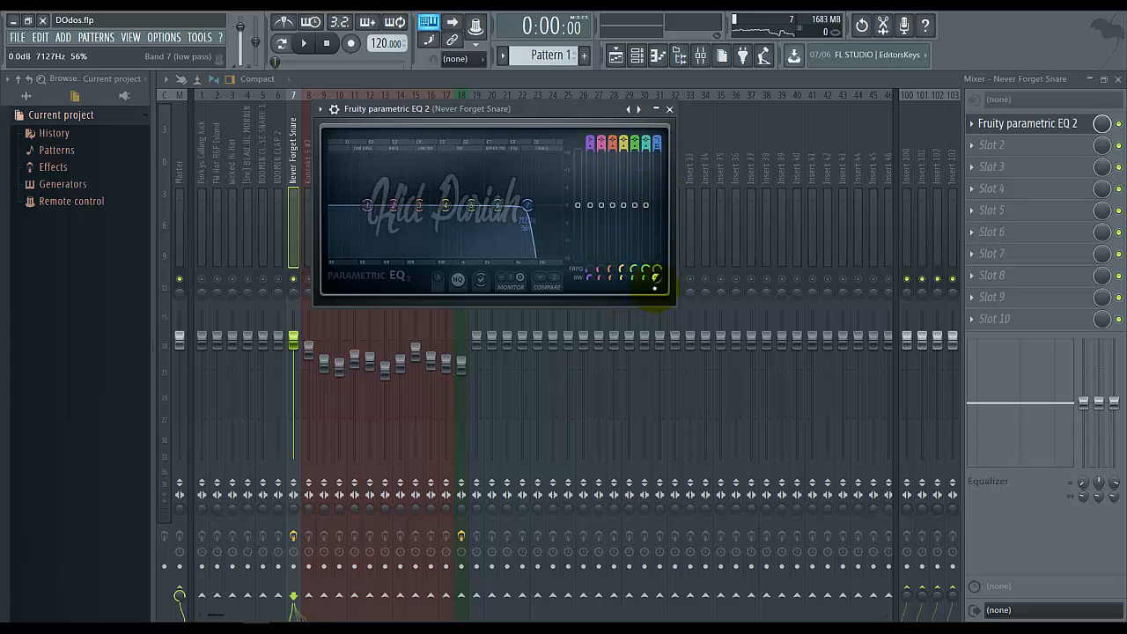
mouse_move(675, 270)
left_mouse_down()
mouse_move(691, 219)
mouse_move(675, 260)
left_mouse_up()
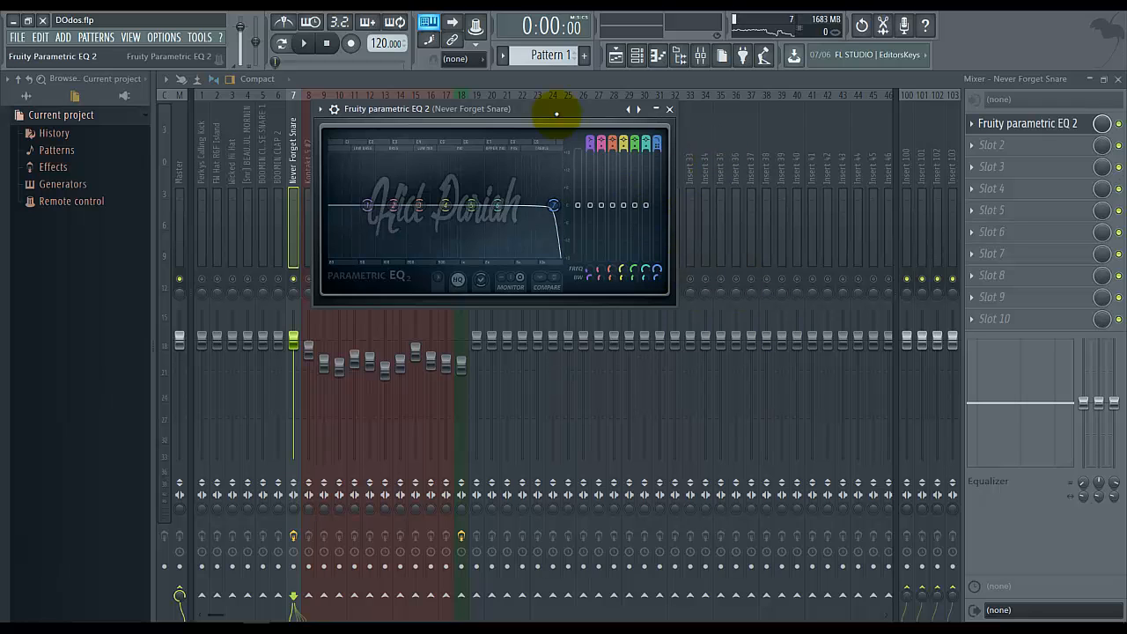
left_click_drag(556, 113, 496, 104)
With the snare playing, set band 1 of its EQ to high-pass and raise the cutoff frequency slightly.
left_click(310, 22)
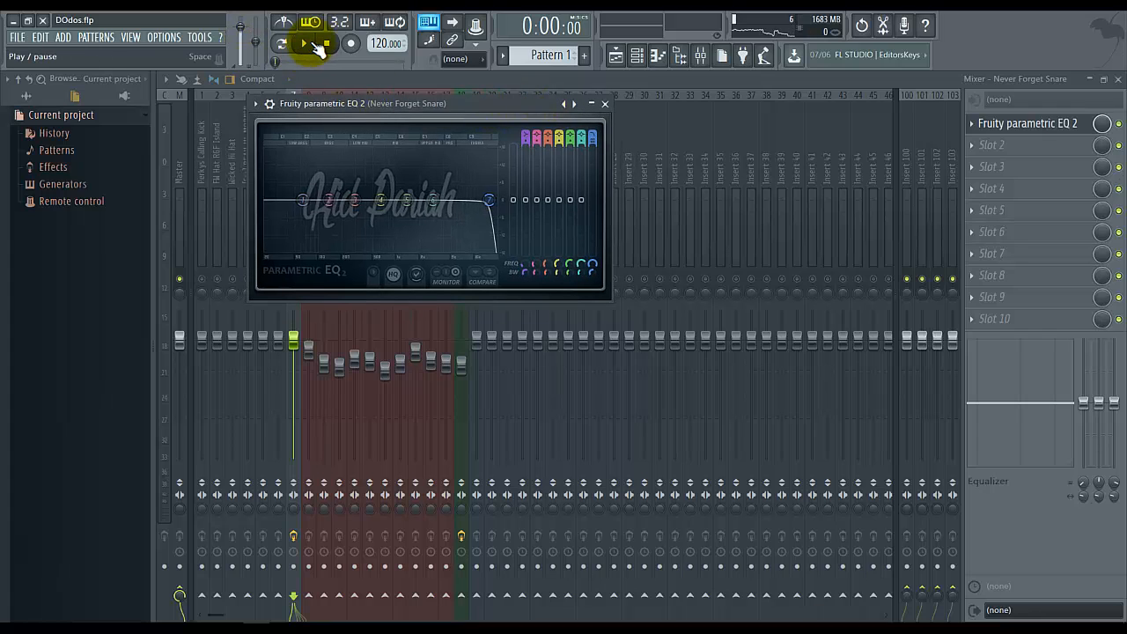
left_click(305, 43)
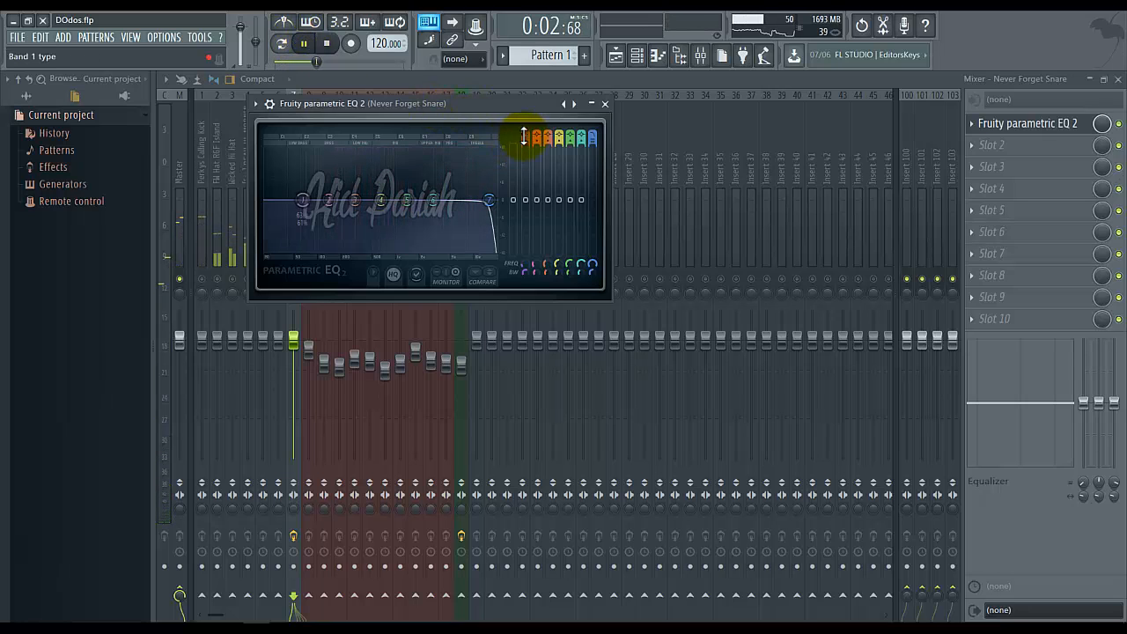
left_click_drag(524, 136, 524, 146)
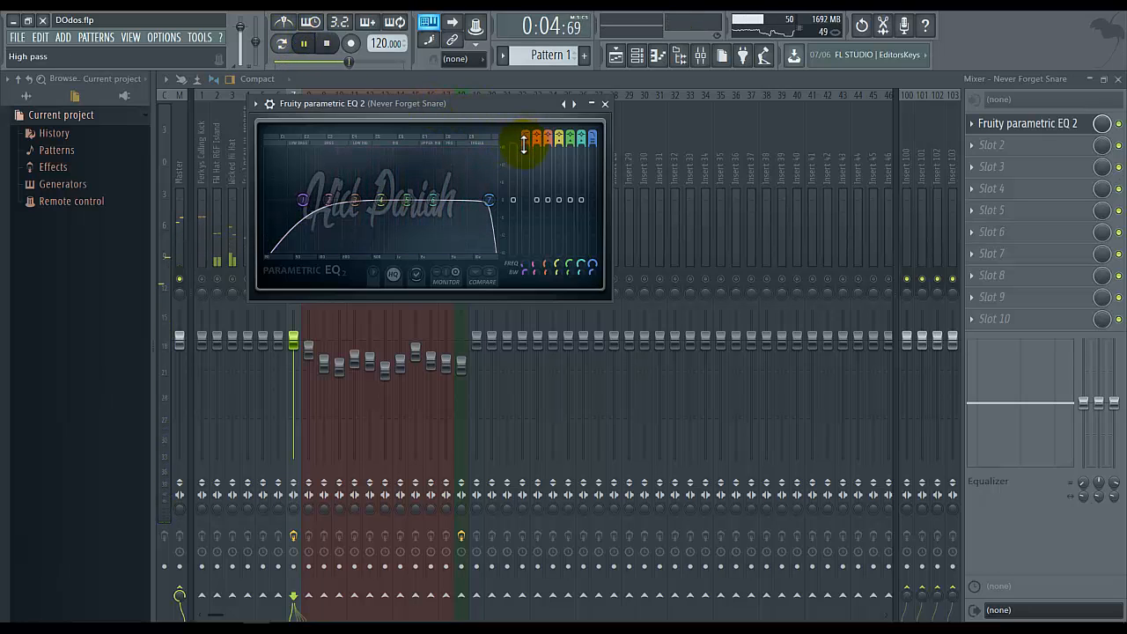
mouse_move(521, 263)
left_mouse_down()
mouse_move(536, 236)
mouse_move(536, 252)
left_mouse_up()
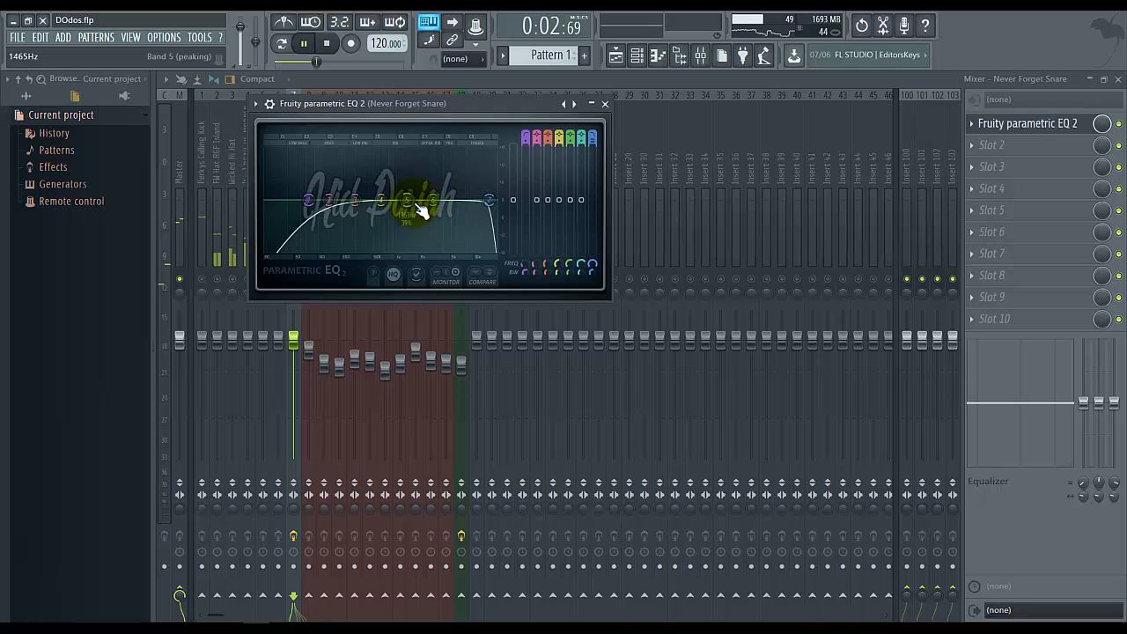
Boost band 5 of the snare EQ by about 7.4 dB near 1350 Hz and narrow its width to about 13%.
left_click_drag(415, 206, 435, 117)
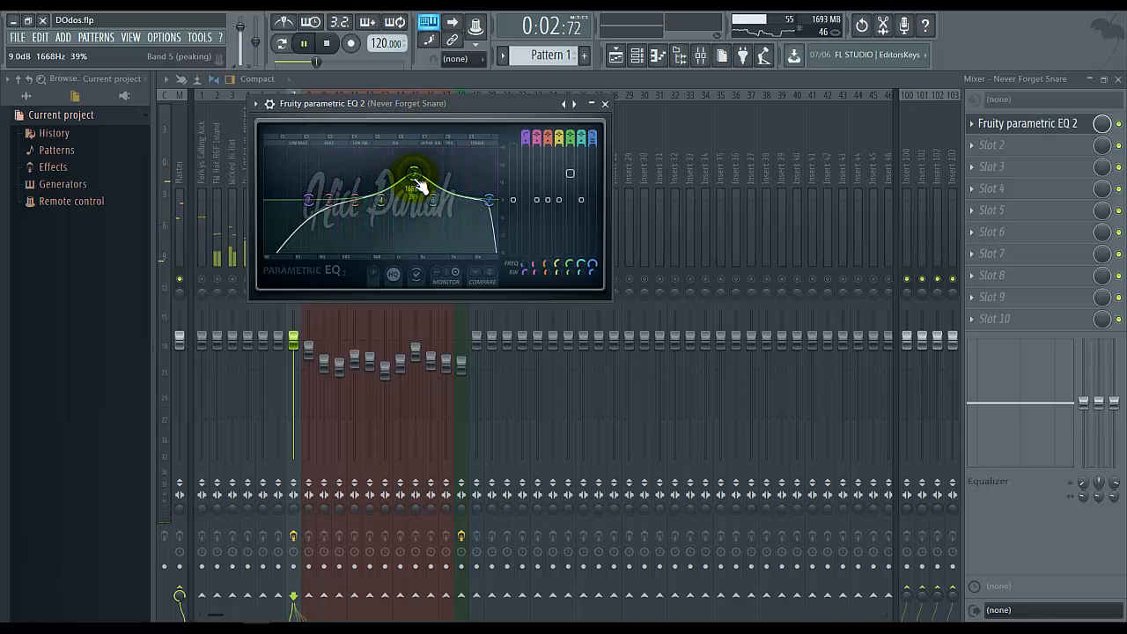
left_click_drag(421, 185, 403, 189)
left_click_drag(568, 269, 564, 331)
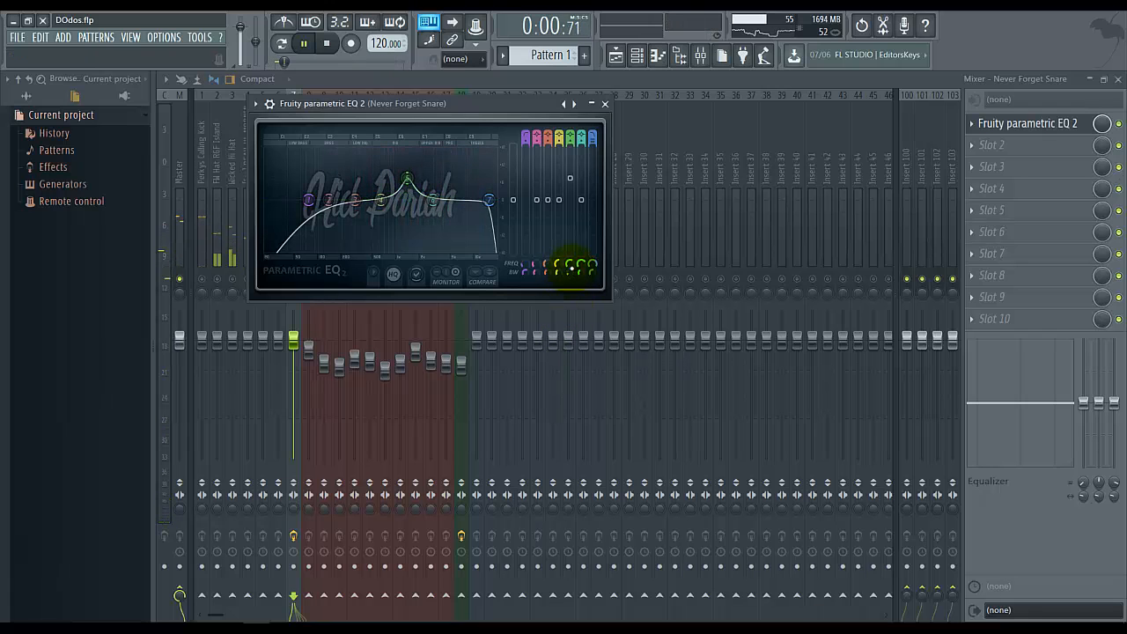
left_click_drag(567, 264, 570, 264)
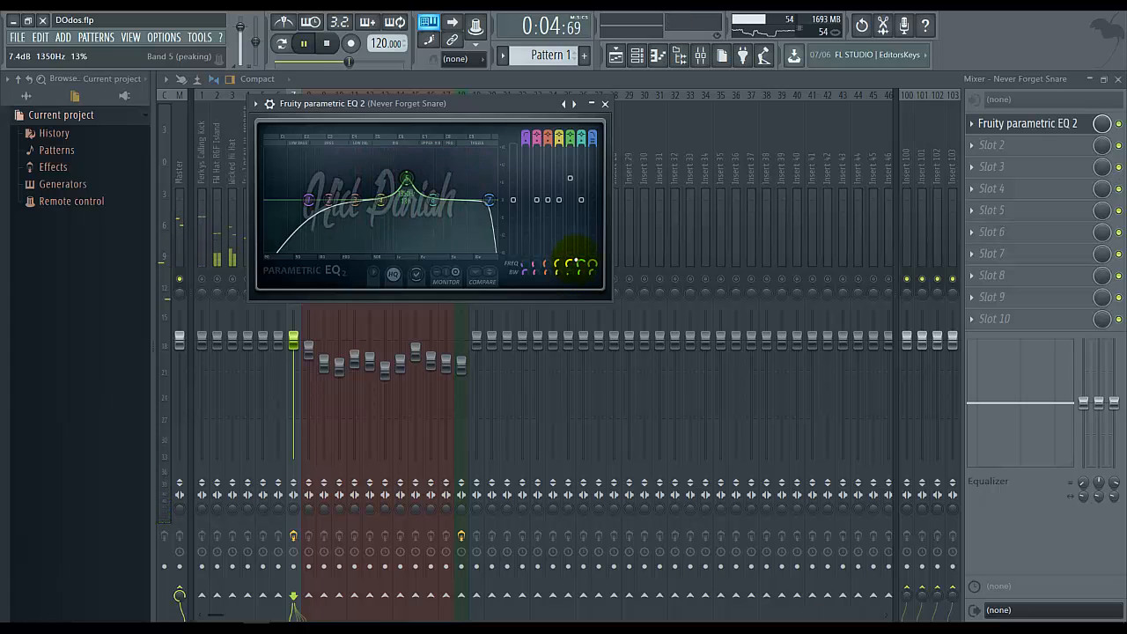
Reduce the band 5 boost on the snare EQ to roughly half and put the EQ window away.
left_click_drag(571, 181, 581, 223)
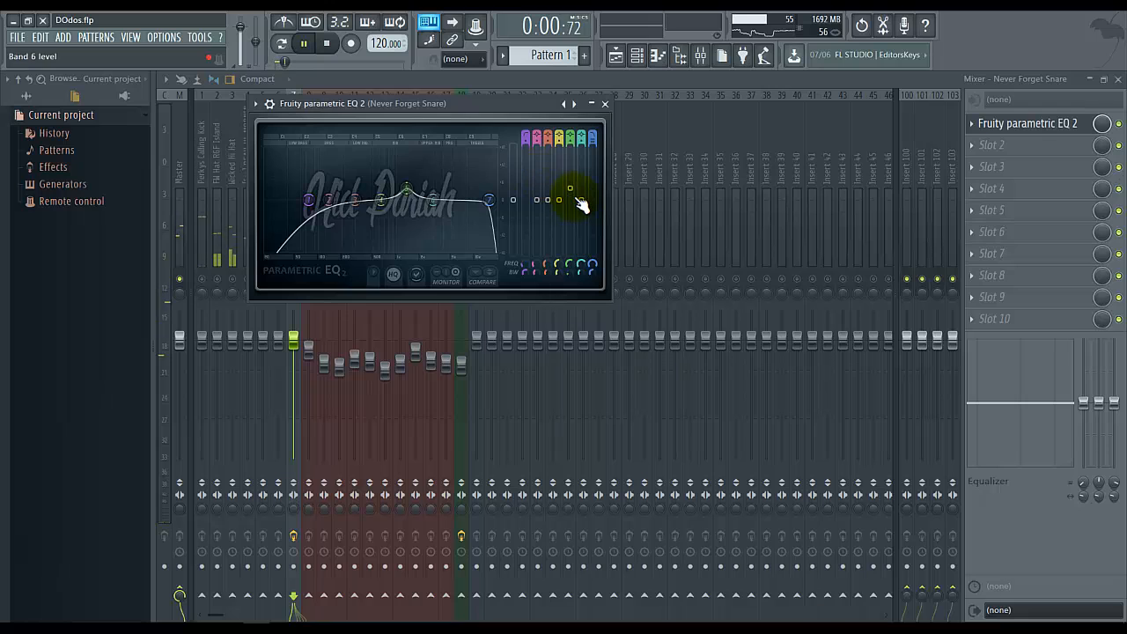
mouse_move(570, 188)
left_mouse_down()
mouse_move(574, 50)
mouse_move(590, 139)
mouse_move(587, 197)
mouse_move(574, 196)
left_mouse_up()
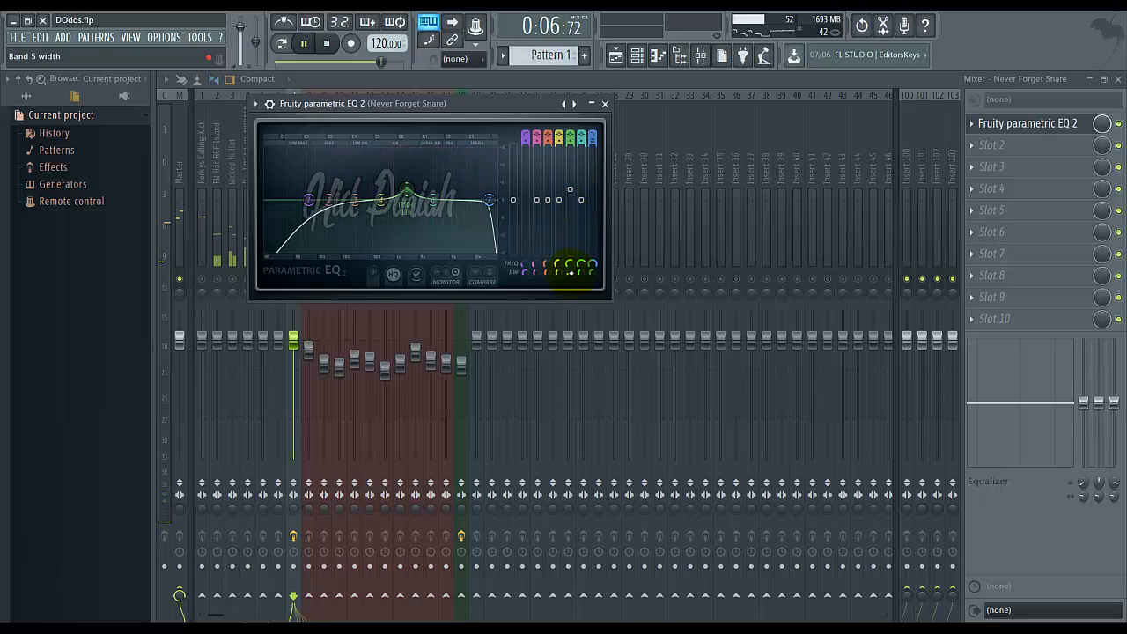
left_click(361, 88)
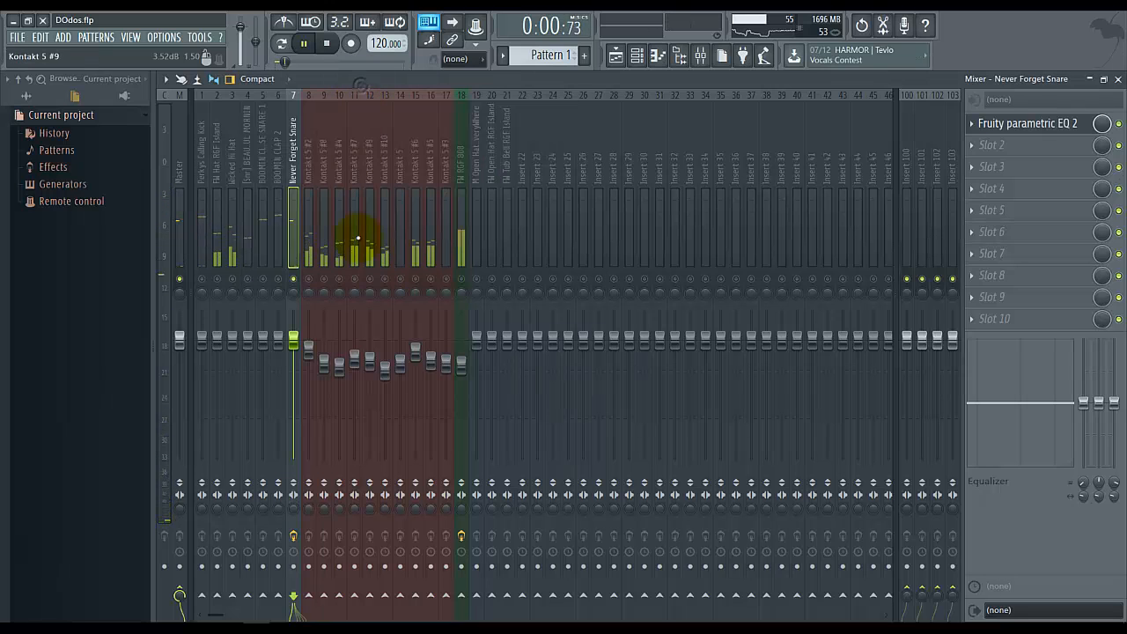
Select and solo the BOOMIN CLAP 2 track and load Fruity Parametric EQ 2 into its slot 1.
left_click(281, 252)
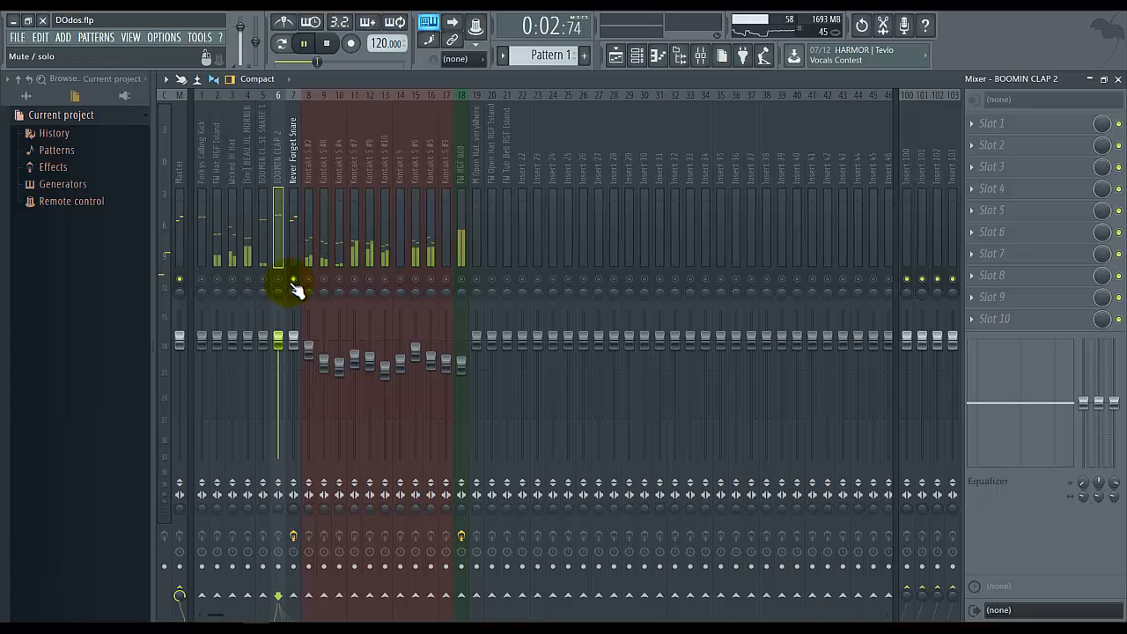
right_click(278, 250)
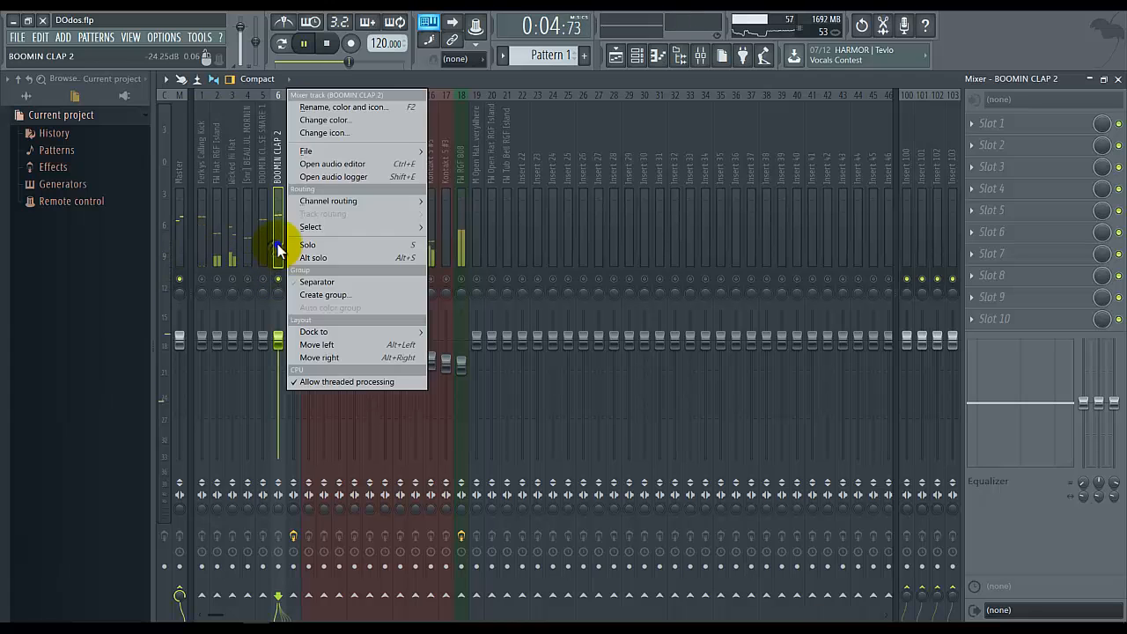
left_click(277, 250)
right_click(277, 250)
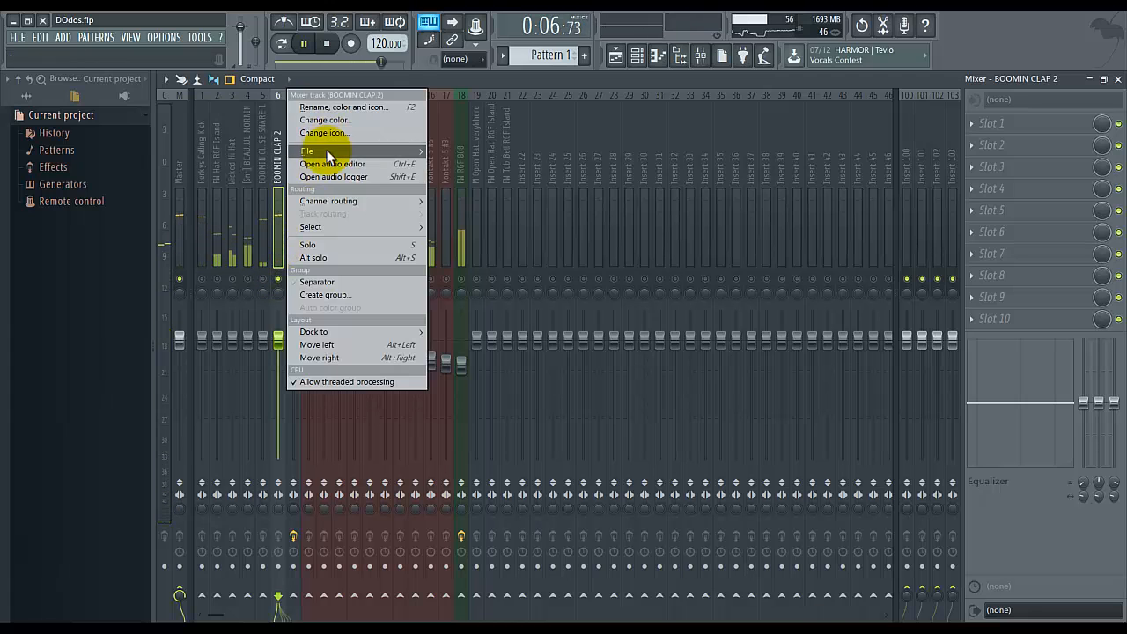
left_click(1013, 125)
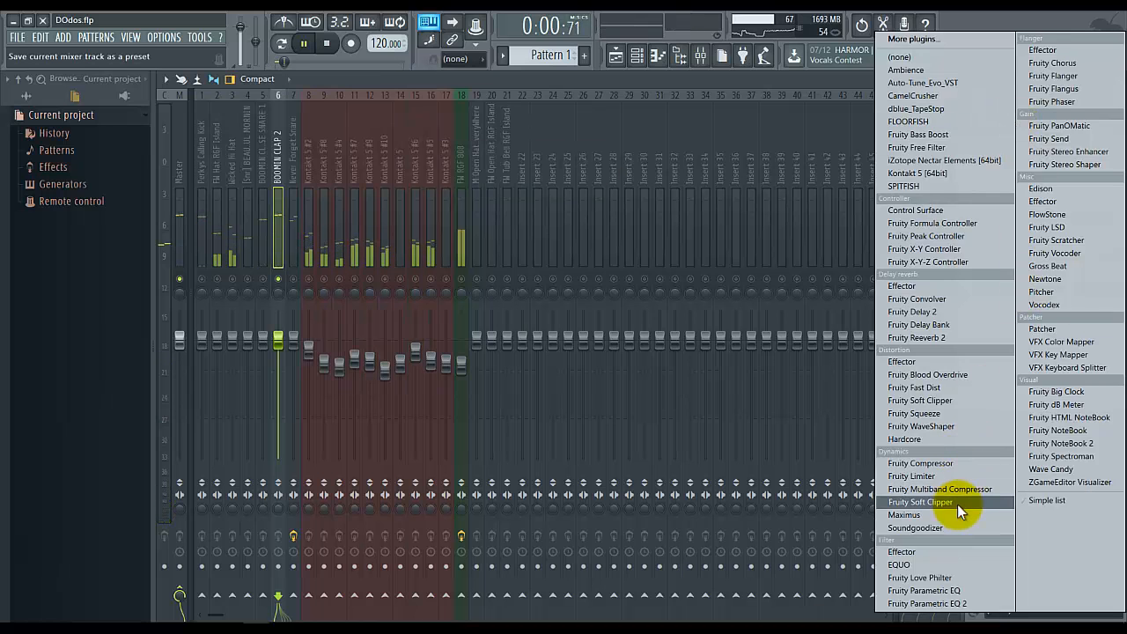
left_click(933, 603)
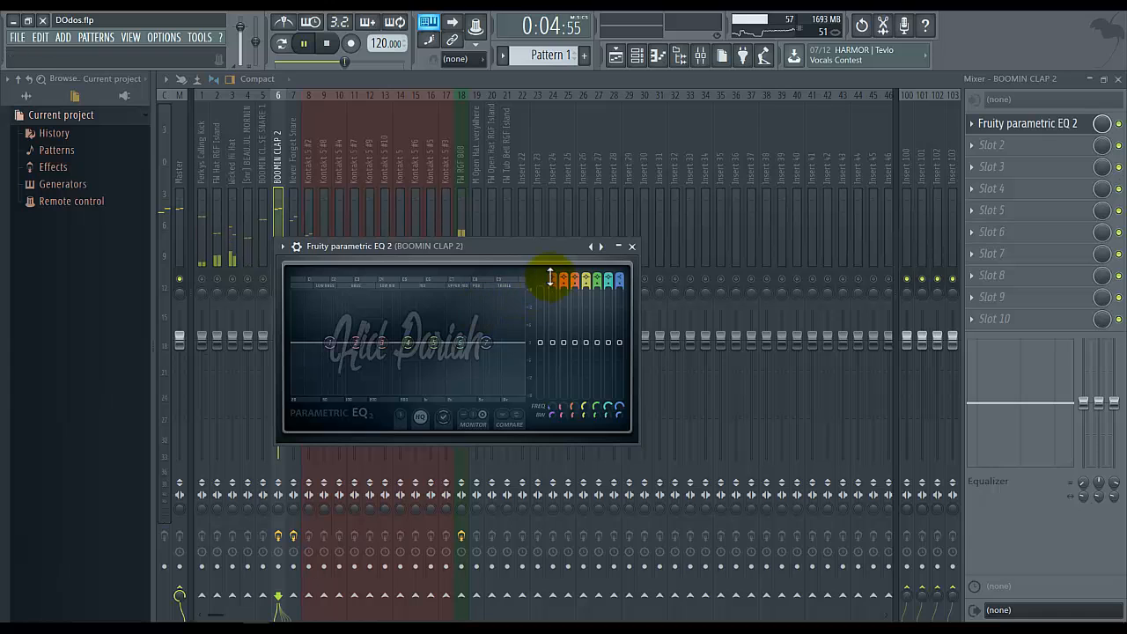
Set band 1 of the clap EQ to a gentle high-pass and raise its cutoff to just below band 2.
scroll(552, 278, "up", 4)
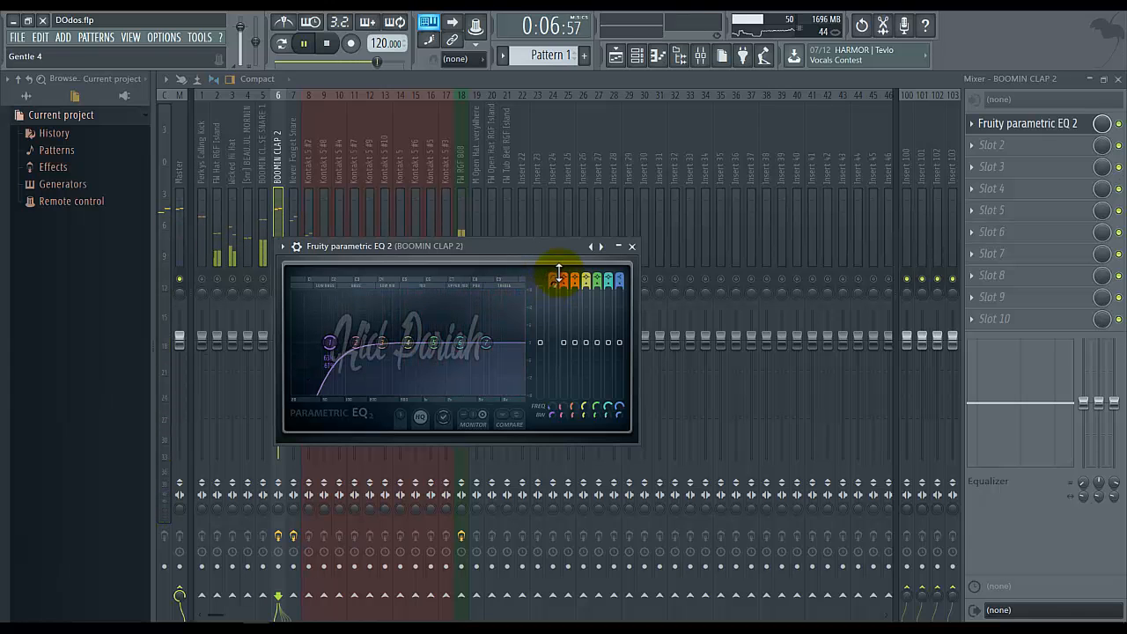
scroll(558, 274, "down", 1)
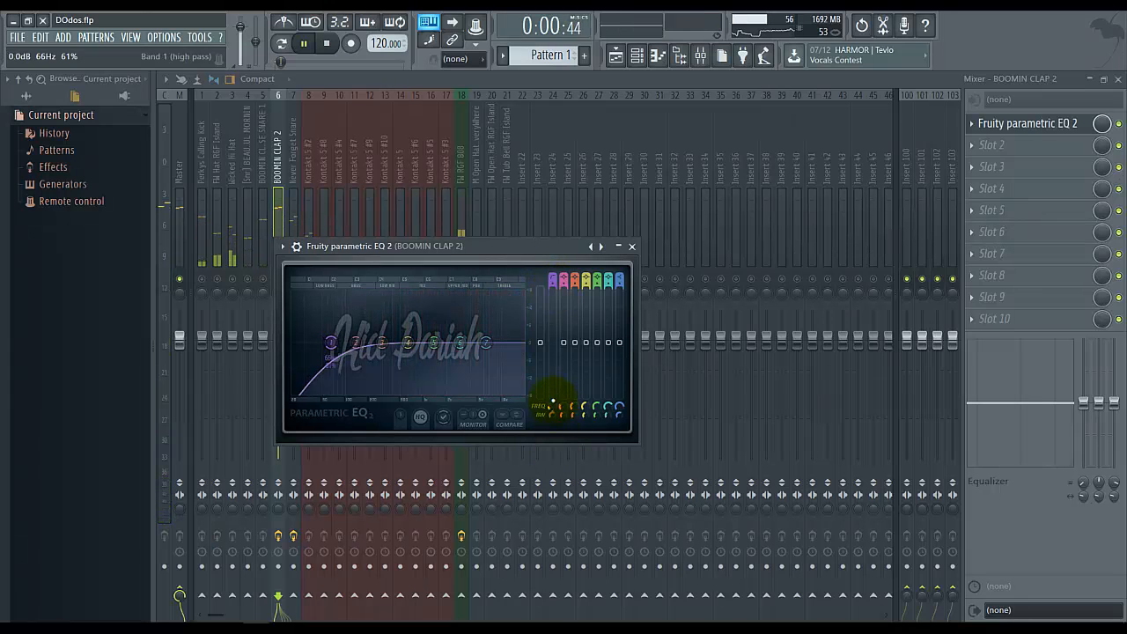
scroll(552, 403, "up", 3)
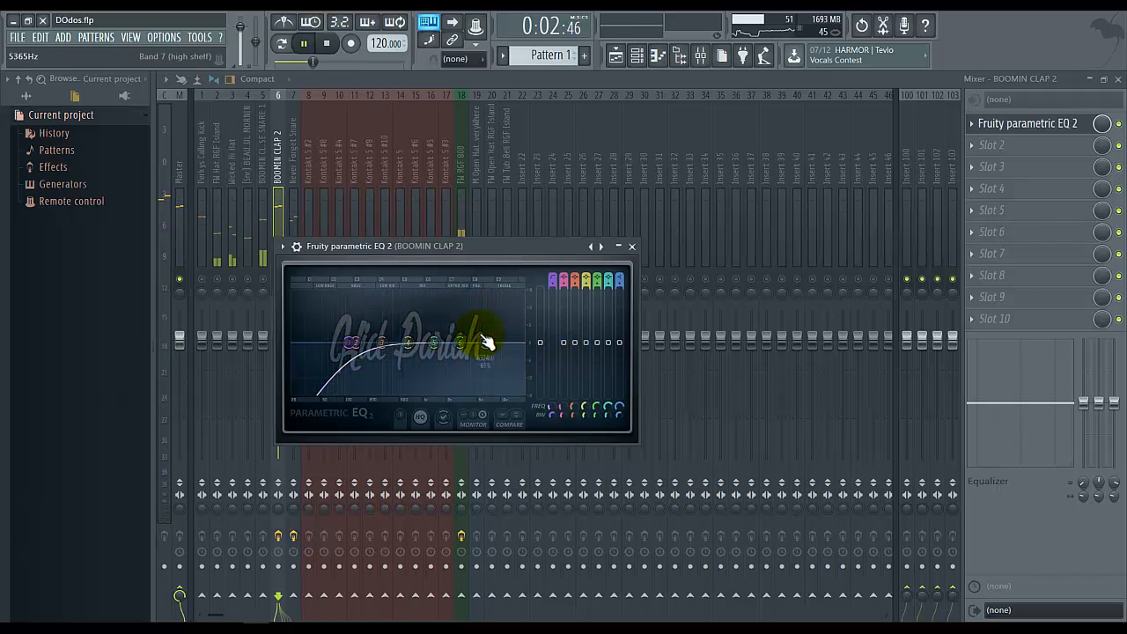
Set band 7 of the clap EQ to low-pass with a steeper slope and its cutoff near the top of the spectrum.
left_click_drag(490, 346, 523, 393)
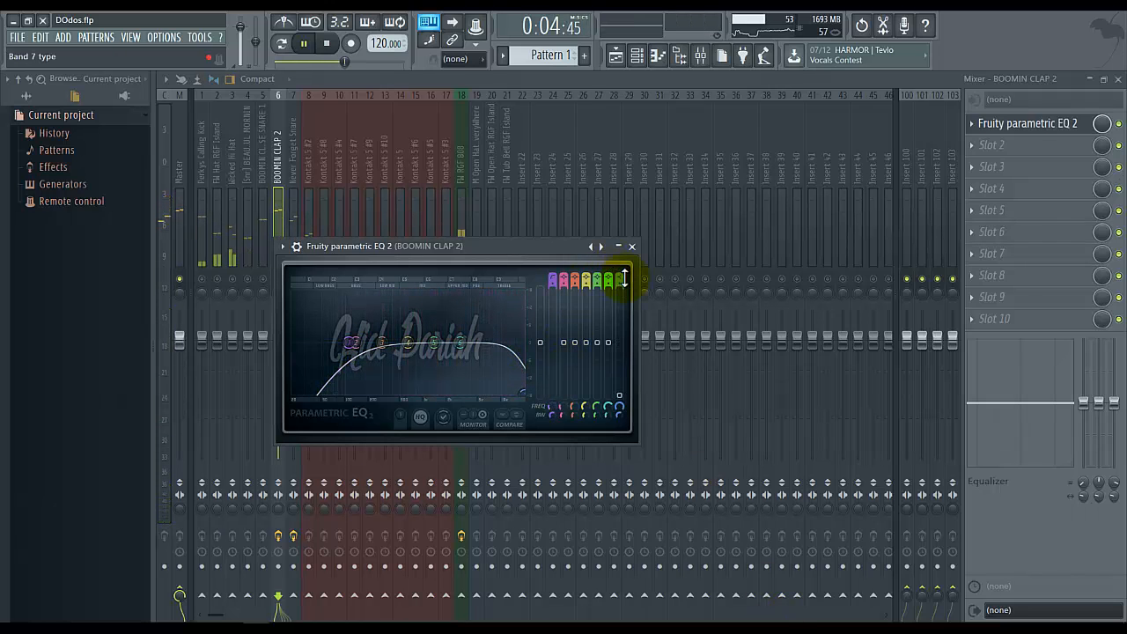
scroll(624, 279, "down", 3)
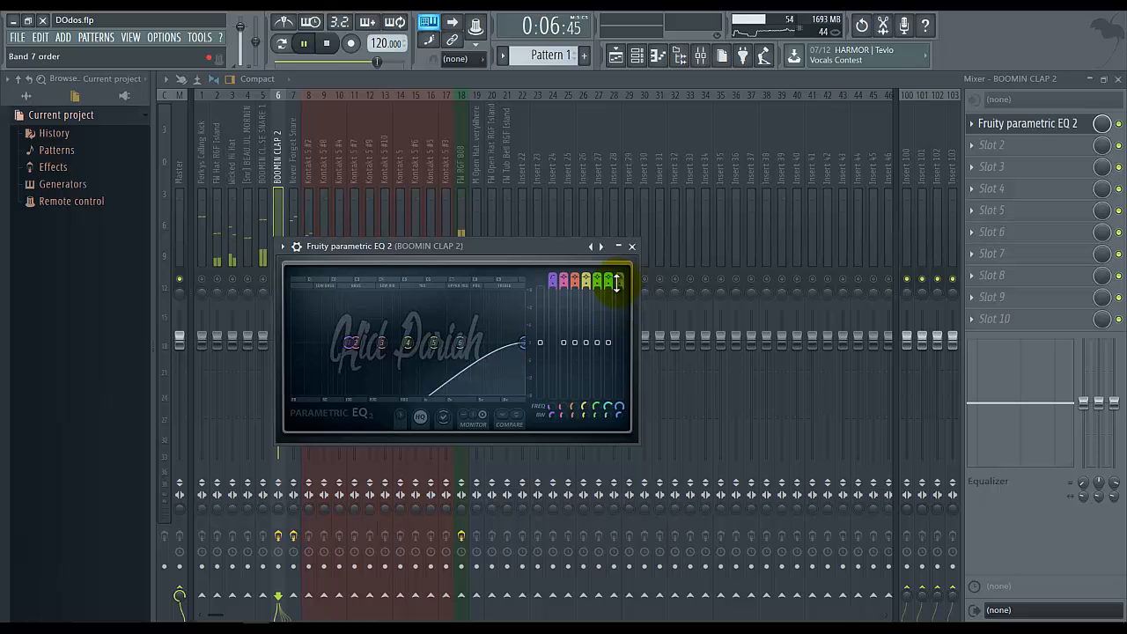
scroll(617, 280, "down", 2)
scroll(619, 283, "down", 1)
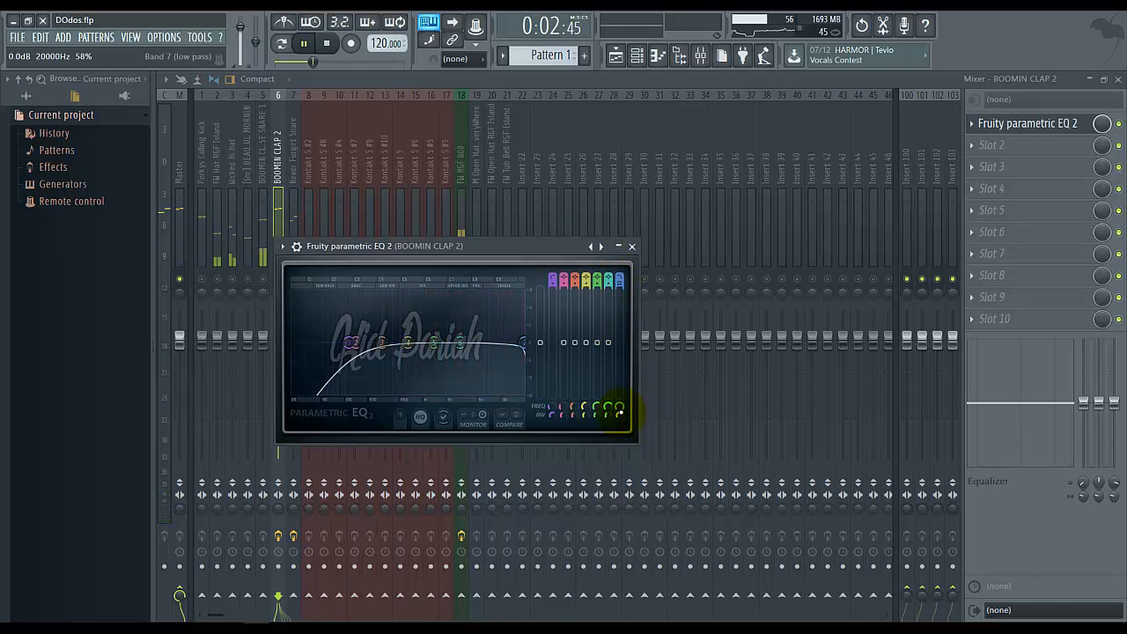
scroll(619, 410, "down", 1)
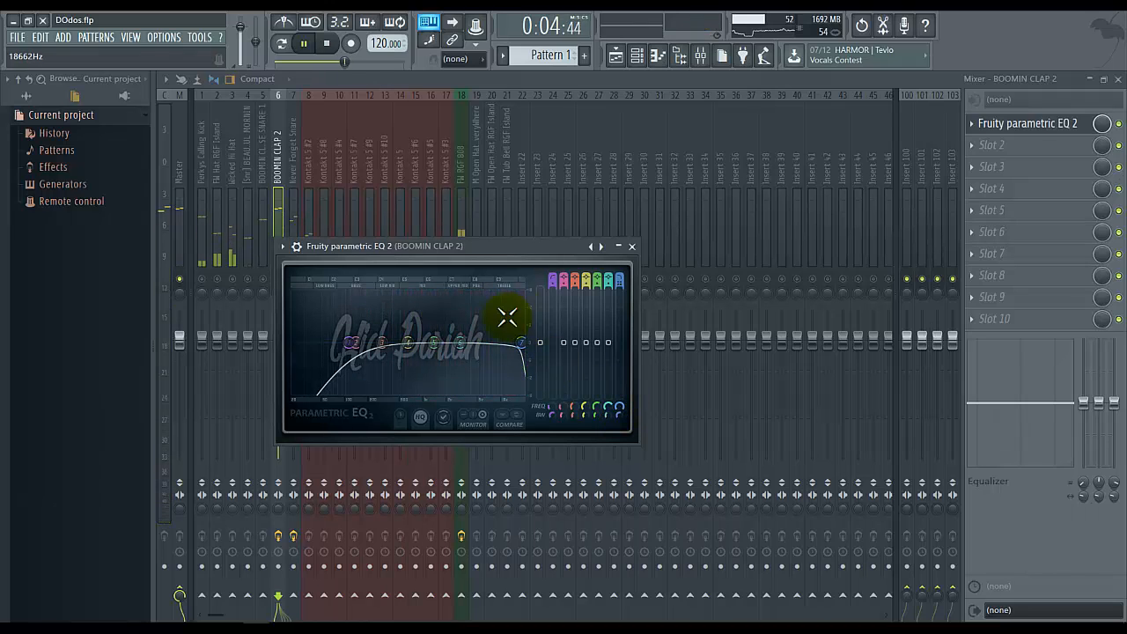
Boost band 6 of the clap EQ by about 3.1 dB around 4086 Hz and narrow its width to about 8%.
left_click_drag(461, 342, 416, 258)
left_click_drag(458, 274, 483, 315)
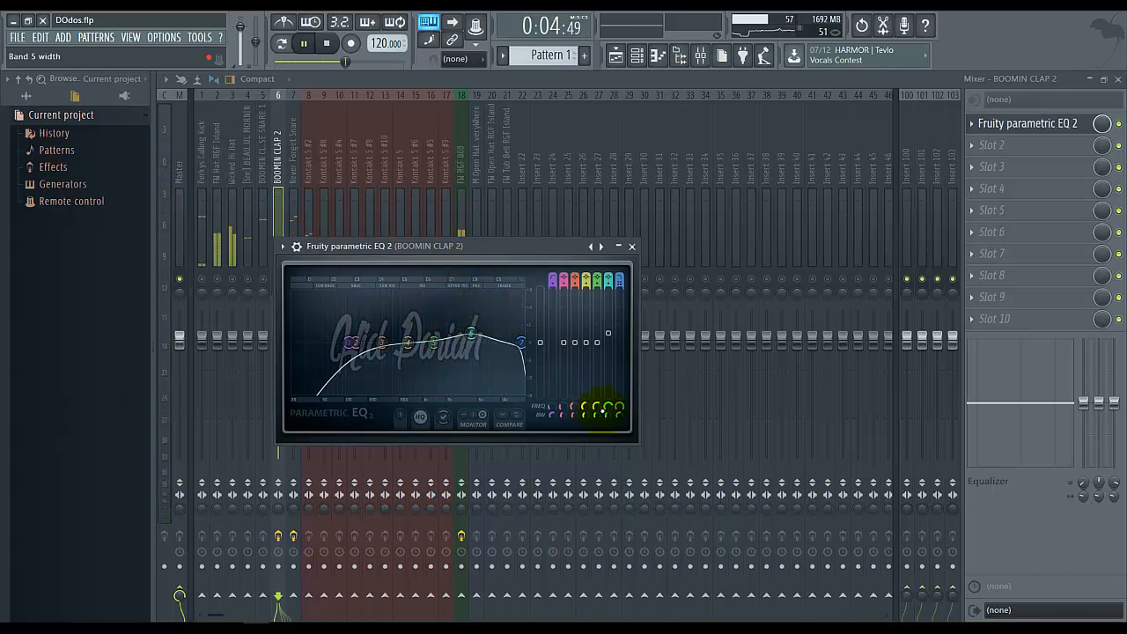
left_click_drag(610, 411, 592, 470)
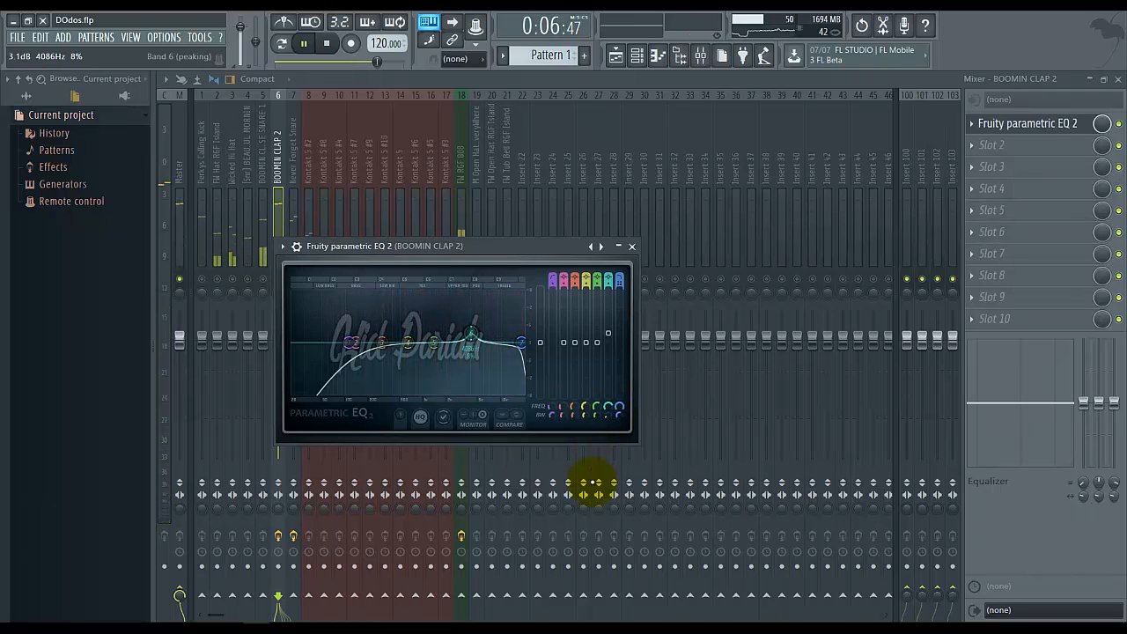
Select and solo the BOOMIN CLASSIC TRAP HOUSE SNARE 1 track and load Fruity Parametric EQ 2 into its slot 1.
left_click(291, 152)
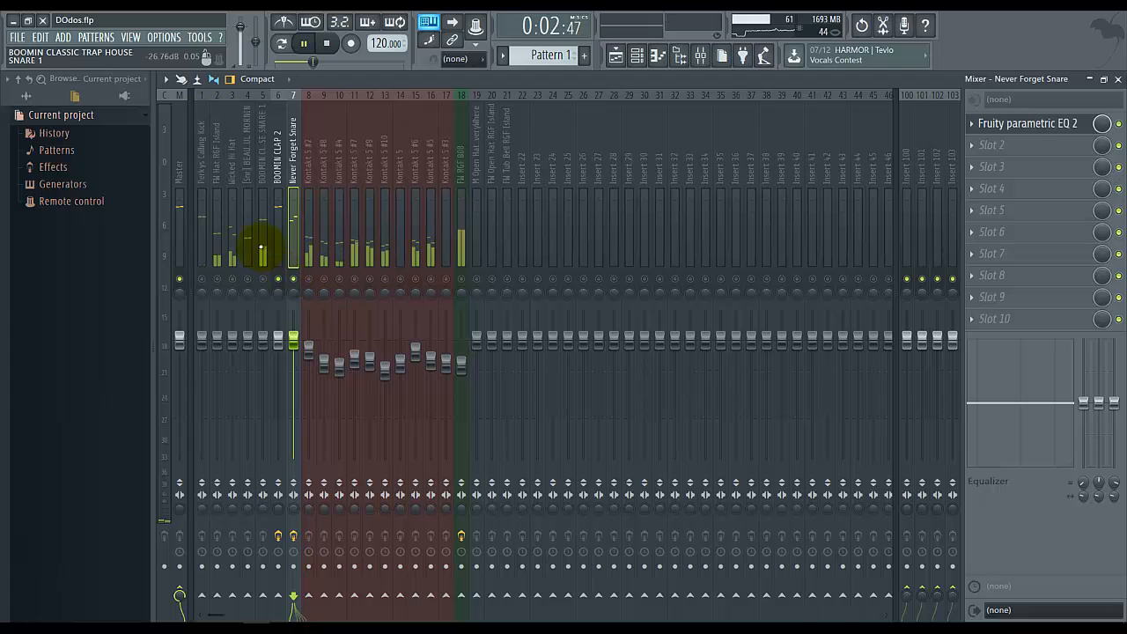
left_click(261, 250)
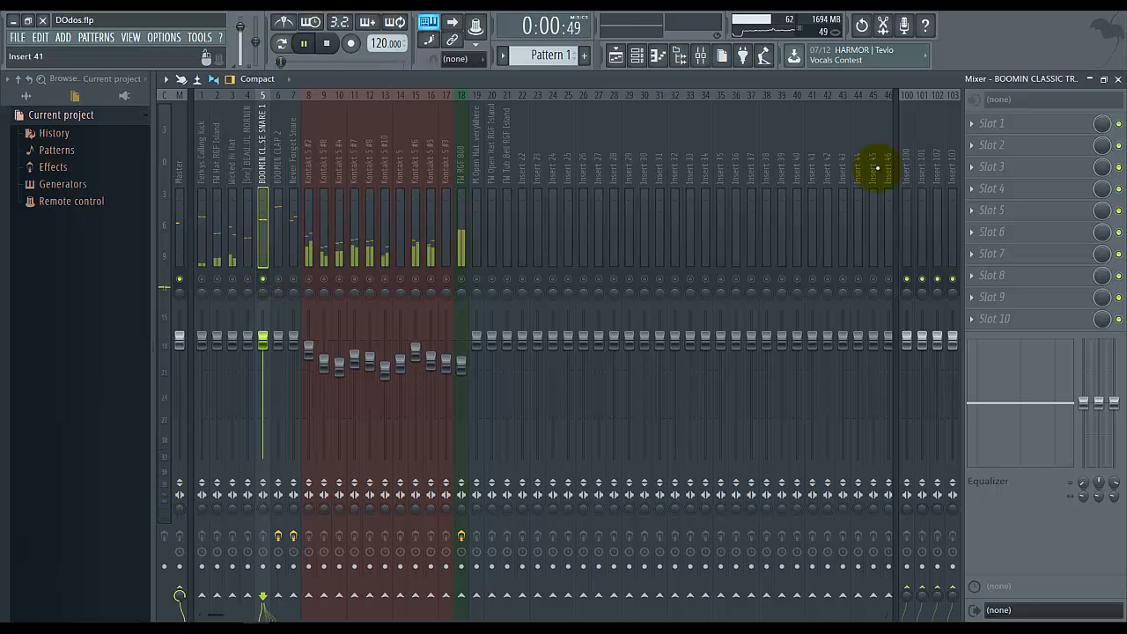
left_click(1013, 123)
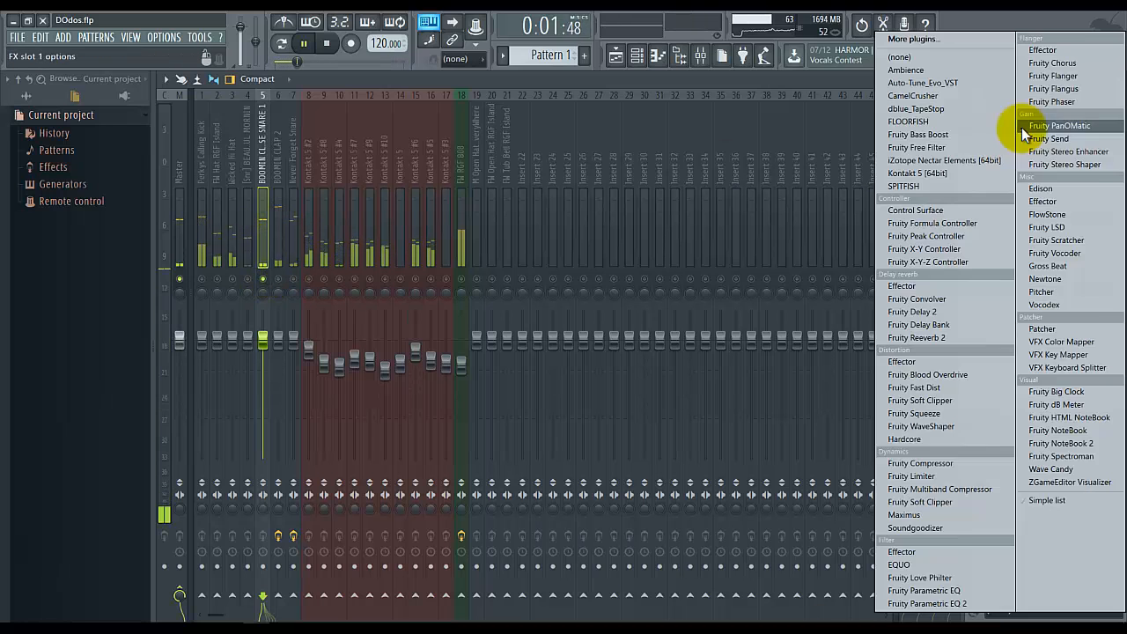
left_click(923, 604)
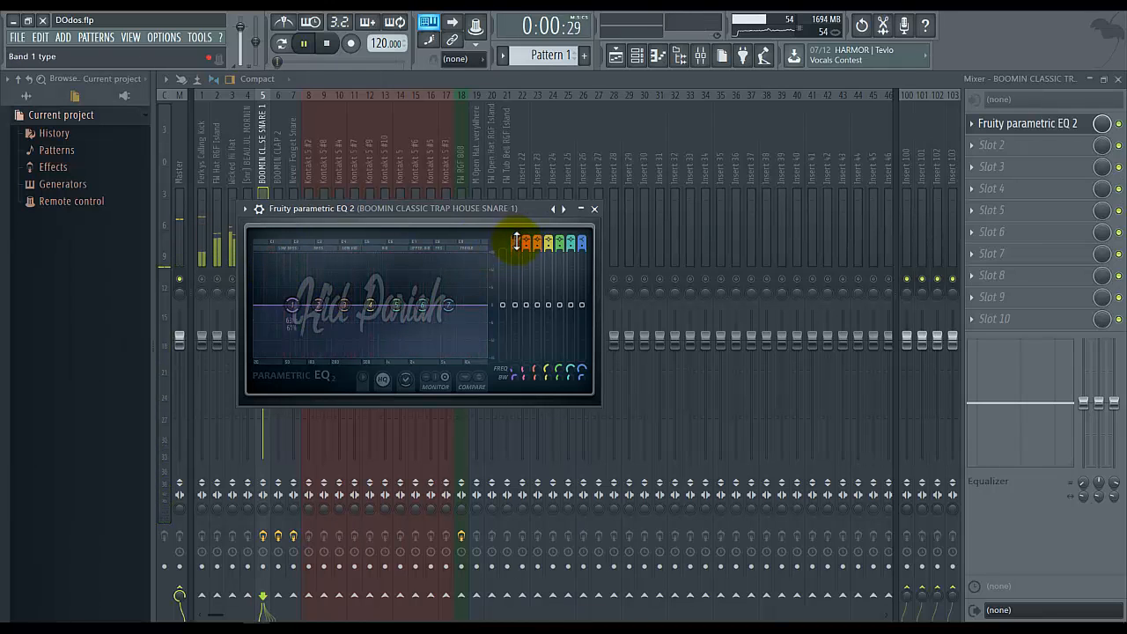
Set band 1 of the trap house snare EQ to high-pass just below band 2, and band 7 to low-pass near 15.7 kHz.
left_click_drag(518, 247, 517, 236)
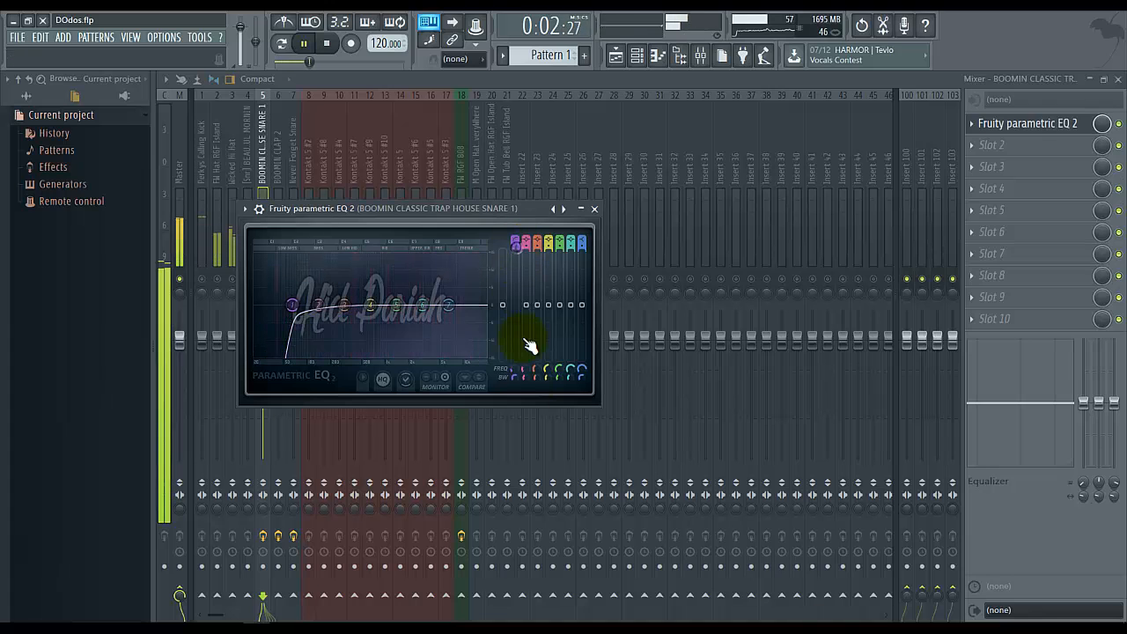
left_click_drag(515, 369, 516, 395)
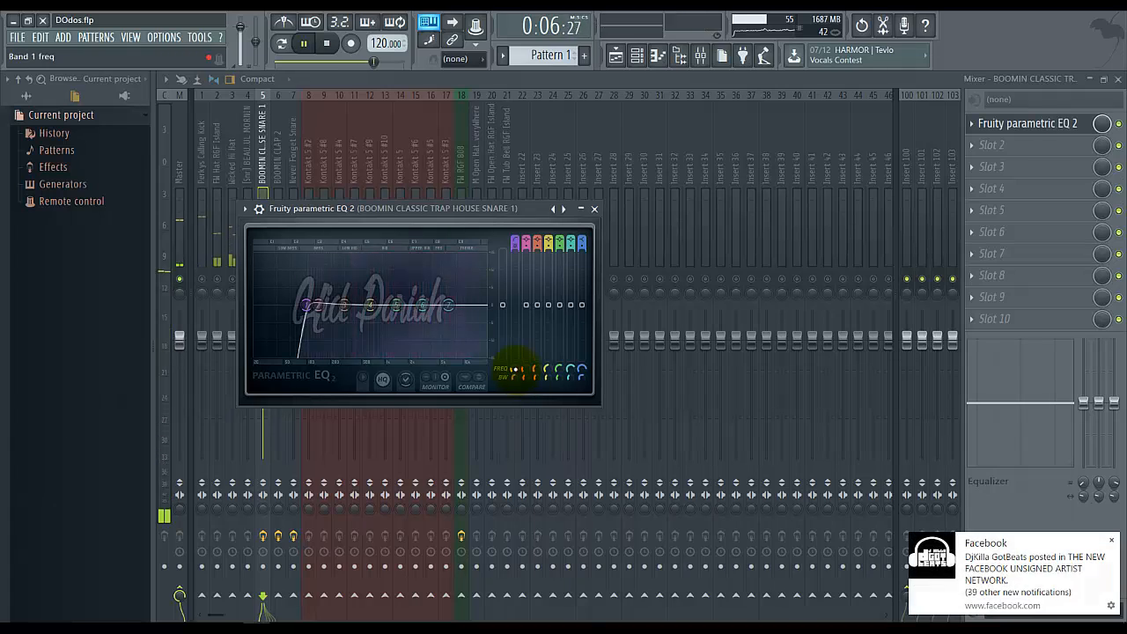
left_click_drag(597, 342, 479, 322)
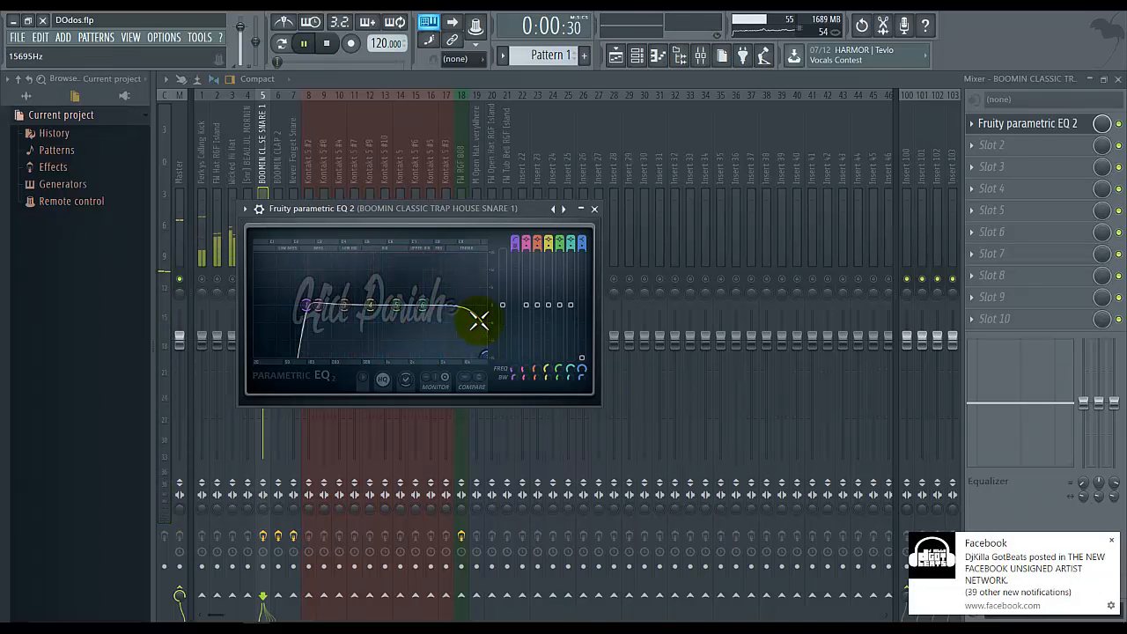
mouse_move(582, 243)
left_mouse_down()
mouse_move(578, 273)
mouse_move(577, 243)
mouse_move(582, 260)
left_mouse_up()
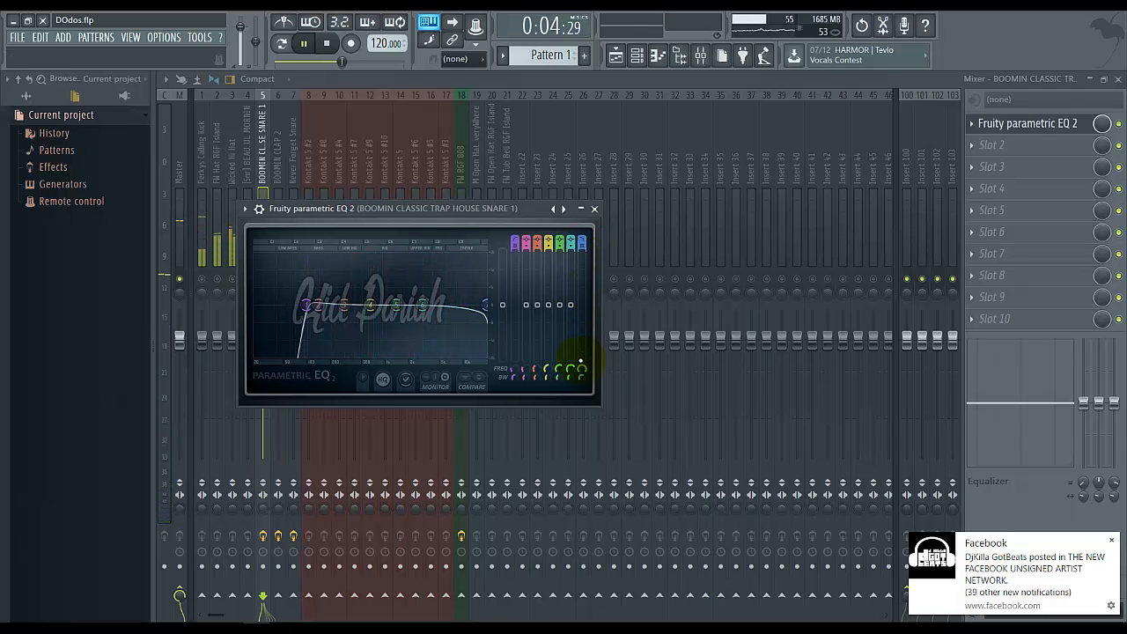
left_click_drag(581, 373, 581, 371)
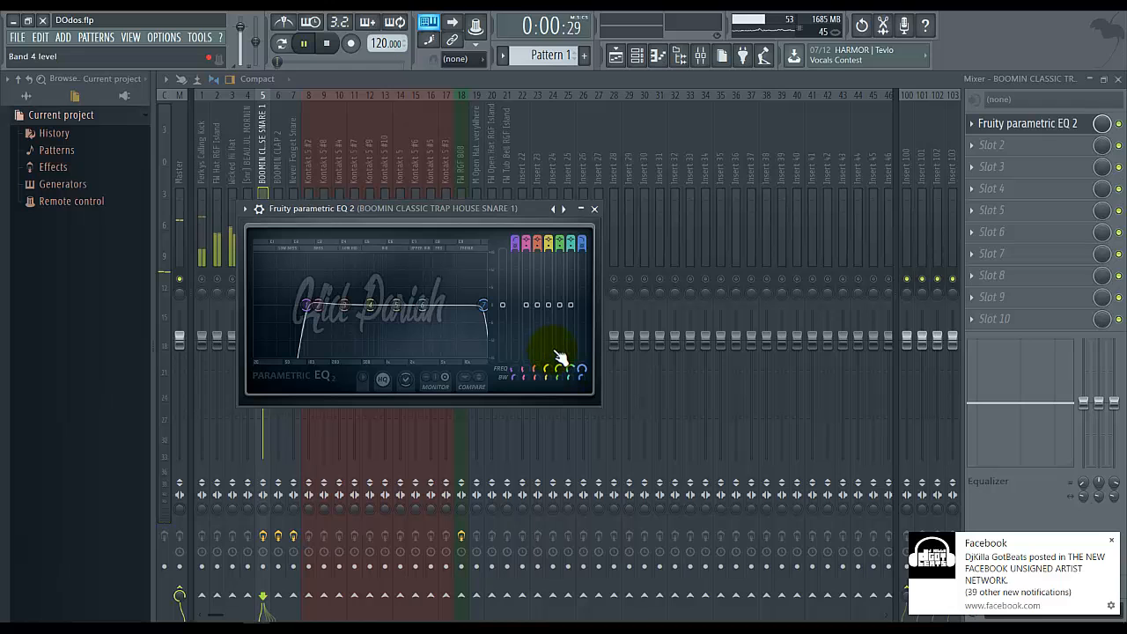
Soften the slope of the trap house snare's band 1 high-pass and settle its cutoff between bands 2 and 3.
left_click_drag(317, 308, 390, 301)
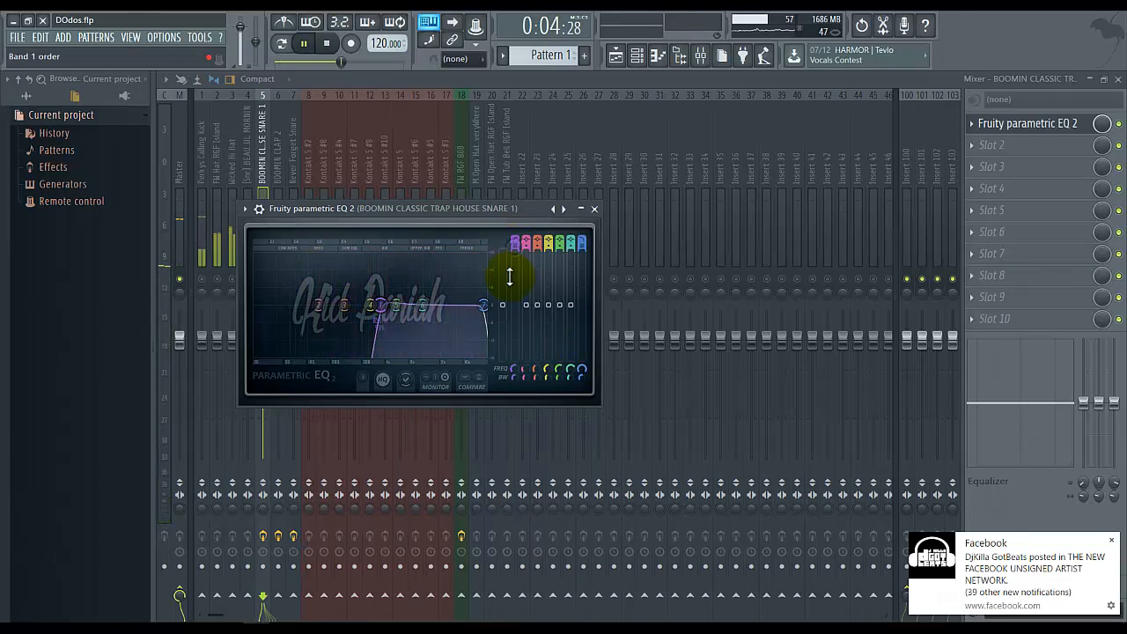
left_click_drag(522, 253, 531, 196)
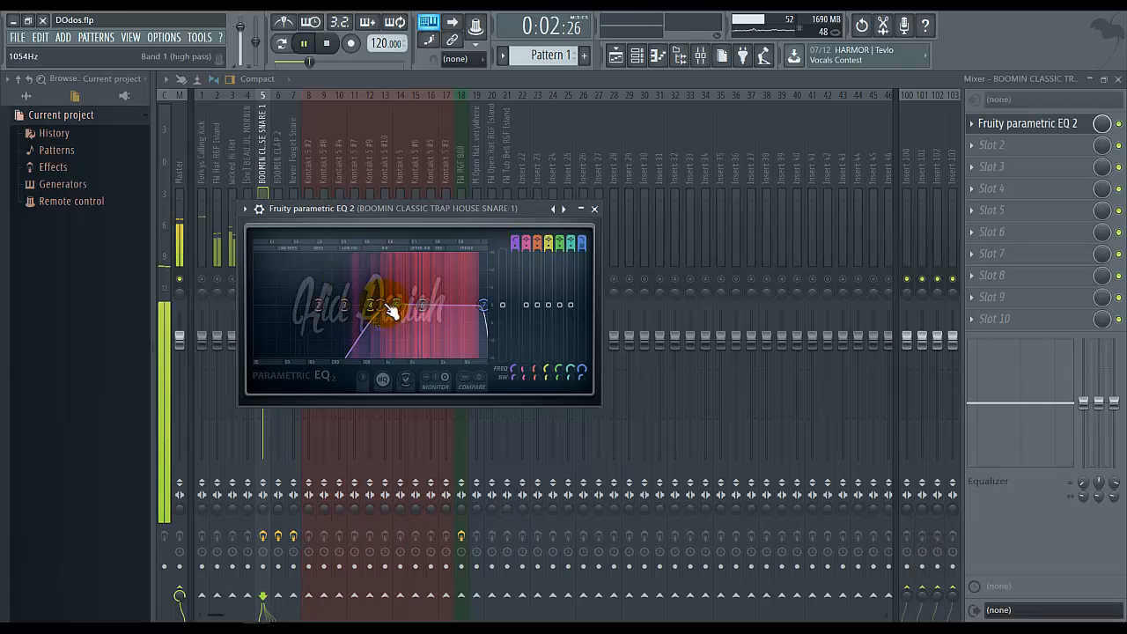
left_click_drag(390, 308, 297, 312)
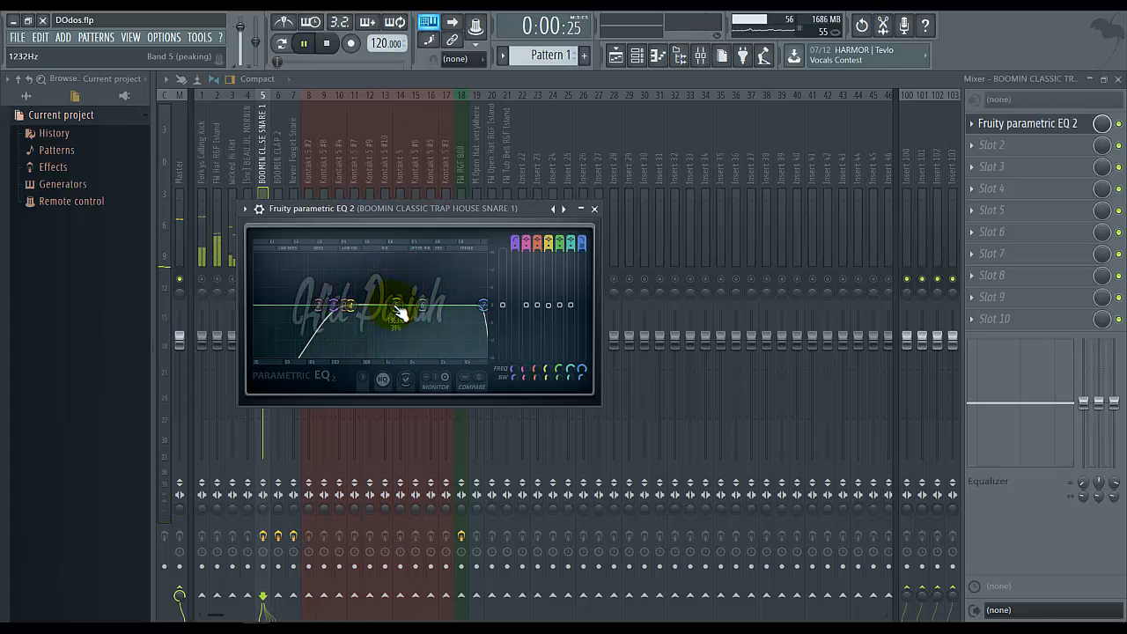
left_click_drag(416, 283, 321, 299)
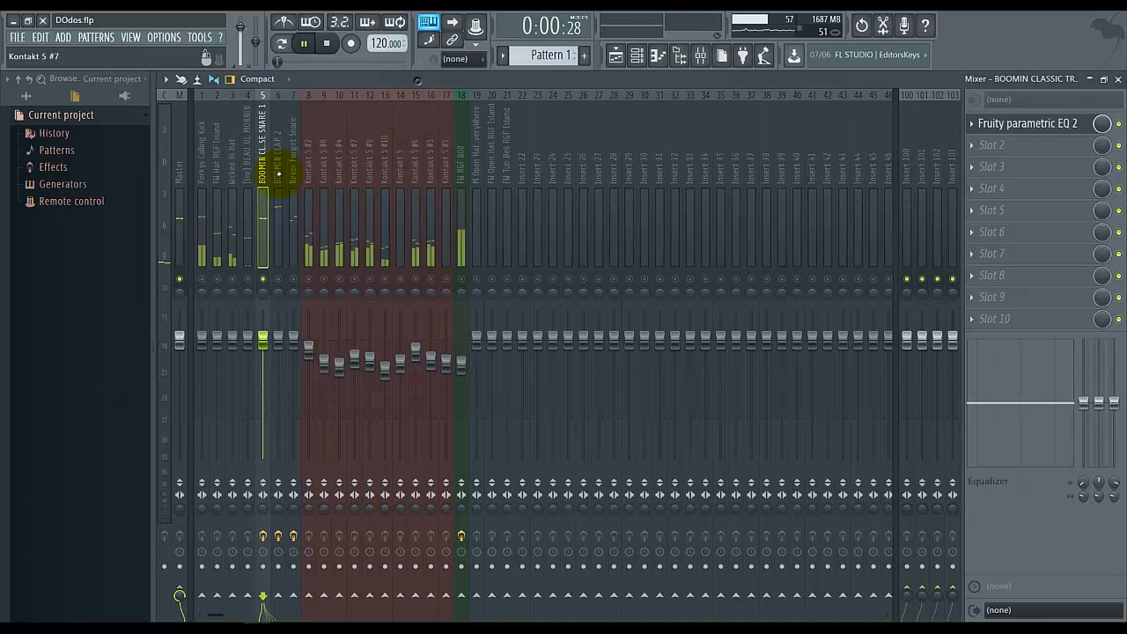
Solo and select the [Snr] BEAUTIFUL MORNIN track and load Fruity Parametric EQ 2 into its slot 1.
left_click(247, 280)
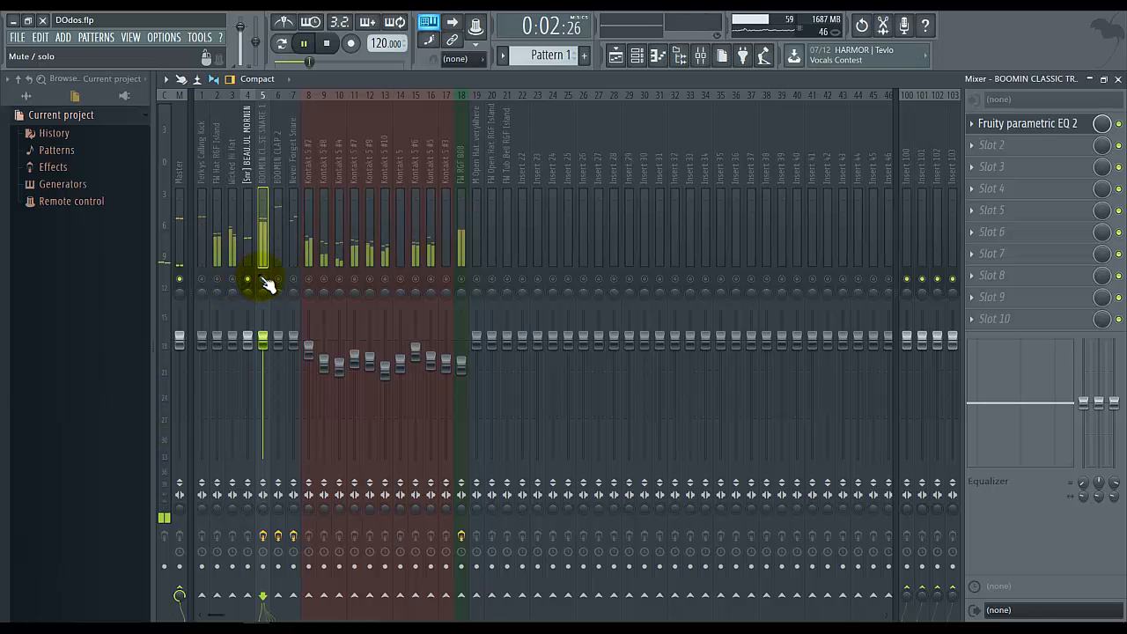
left_click(247, 242)
left_click(1043, 123)
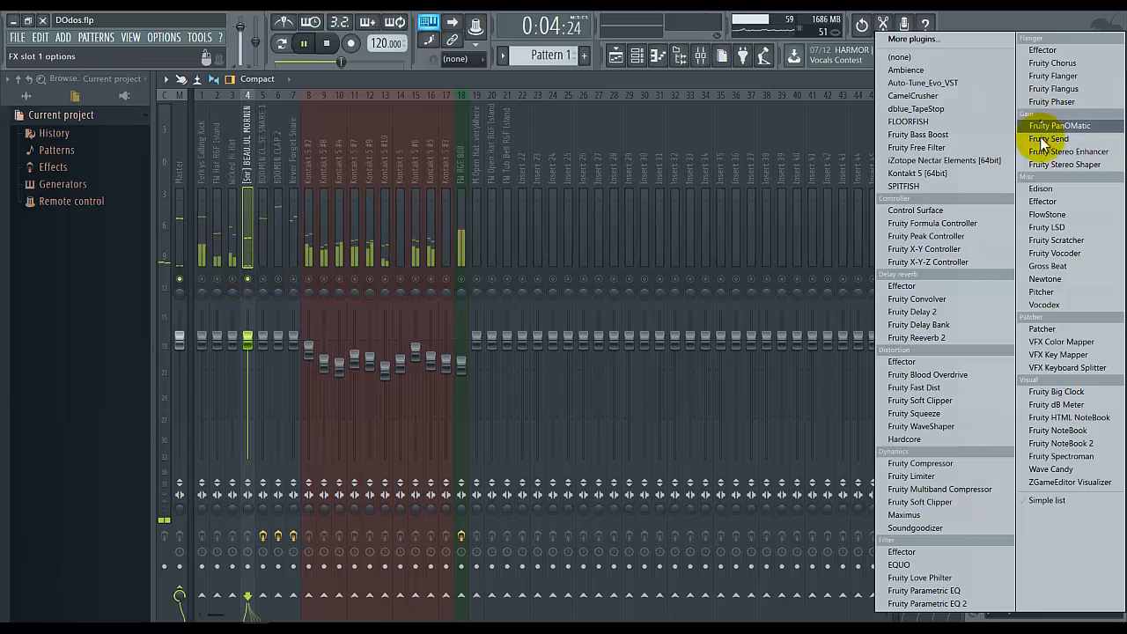
left_click(929, 604)
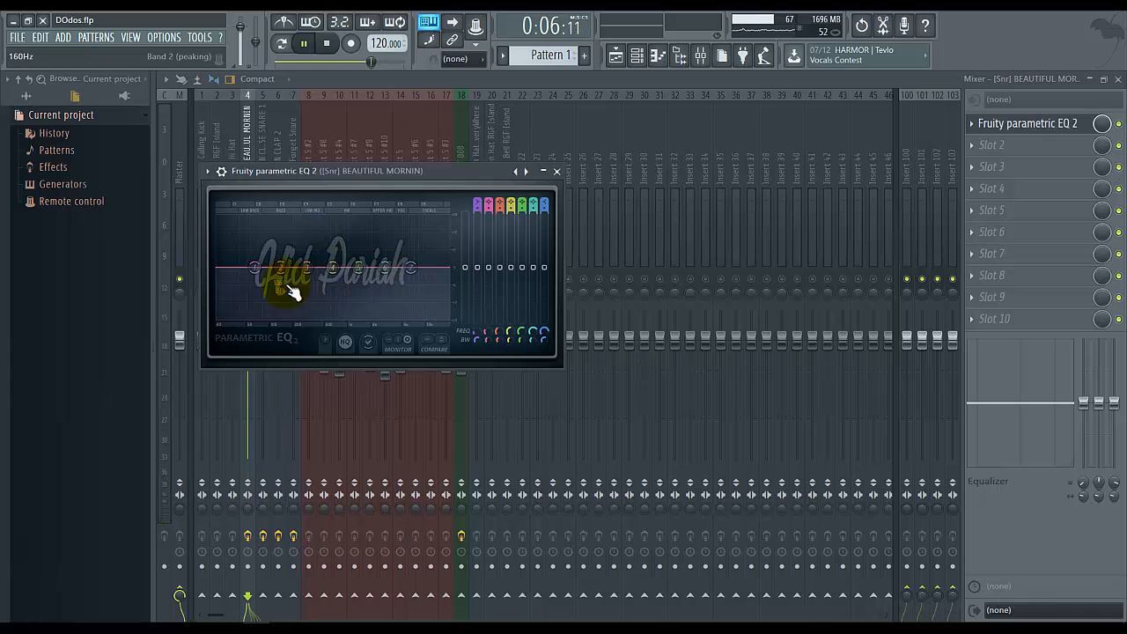
Pull band 1 of the BEAUTIFUL MORNIN snare EQ fully down to cut the lows, and make band 7 a steep low-pass near the top end.
left_click_drag(276, 277, 265, 524)
left_click_drag(412, 268, 601, 401)
left_click_drag(545, 205, 538, 264)
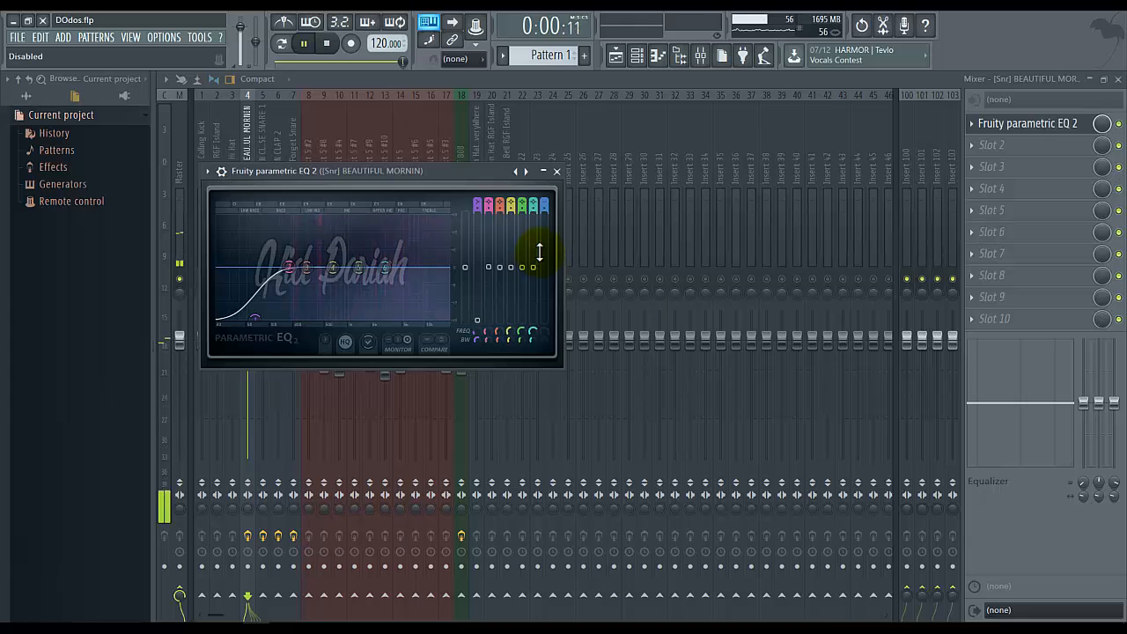
left_click_drag(543, 201, 544, 189)
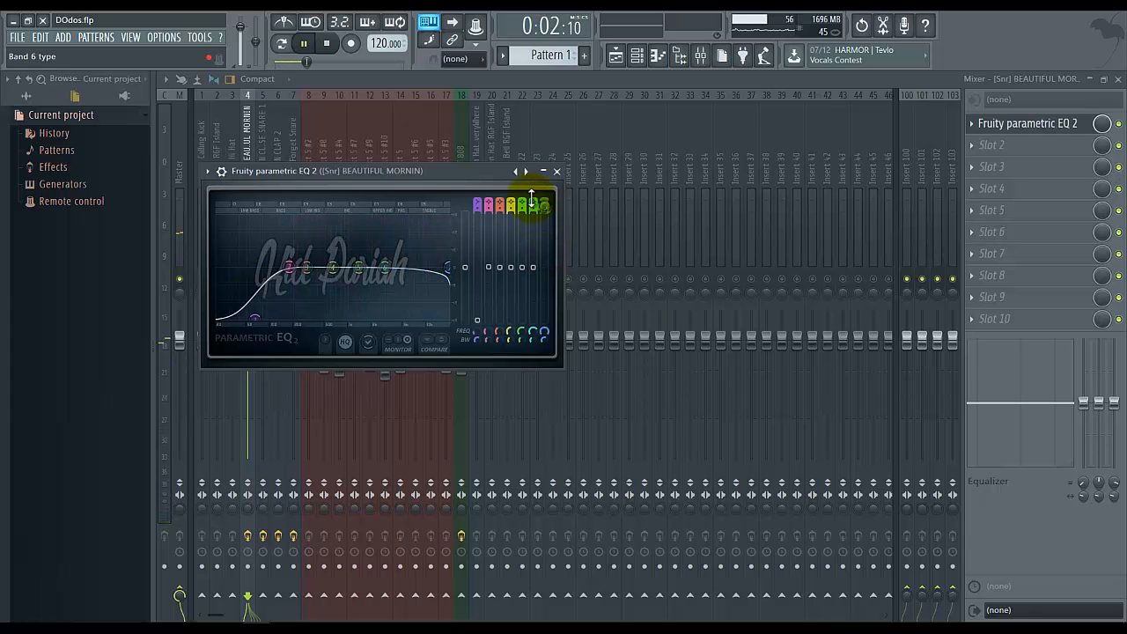
left_click_drag(544, 329, 547, 356)
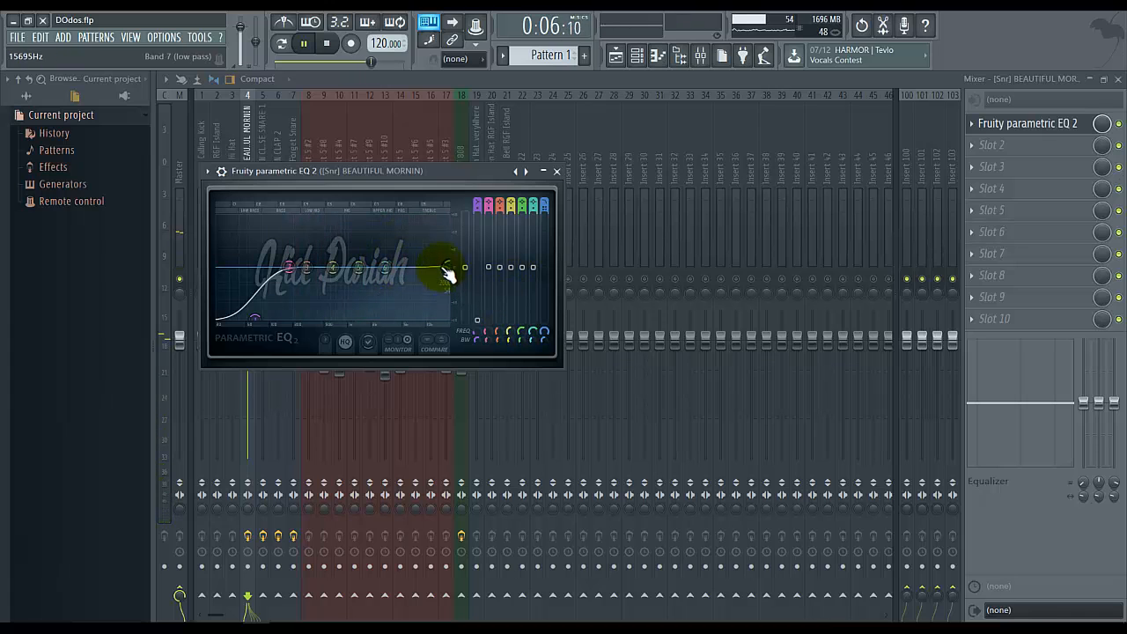
left_click_drag(427, 273, 428, 273)
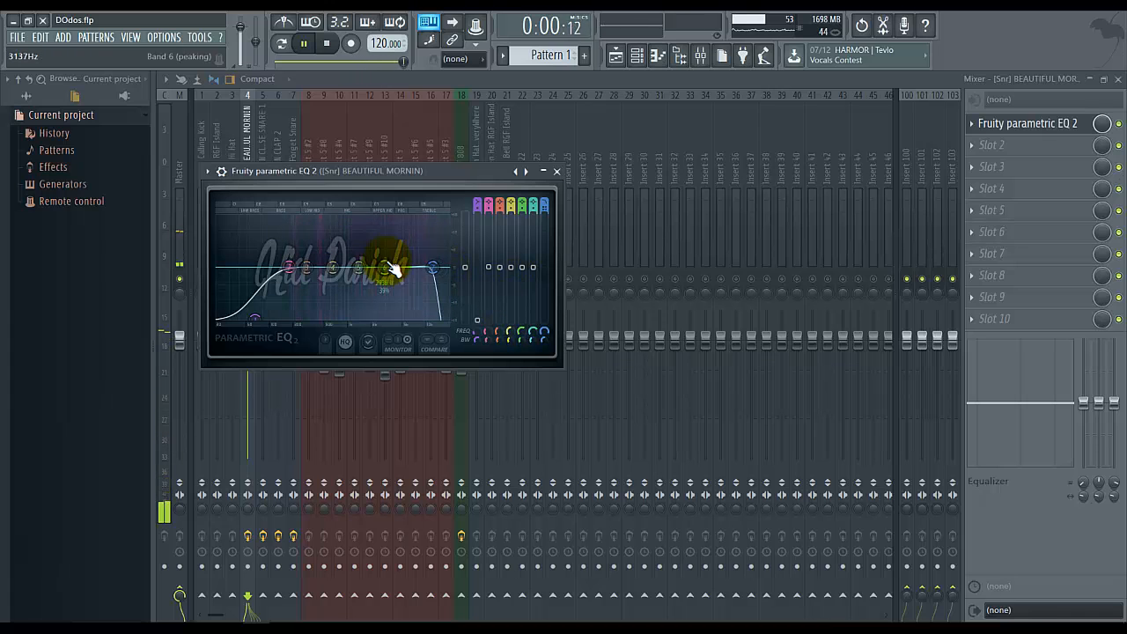
Add a small, narrow band 6 boost just below the BEAUTIFUL MORNIN snare's low-pass and put the EQ window away.
left_click_drag(333, 163, 442, 248)
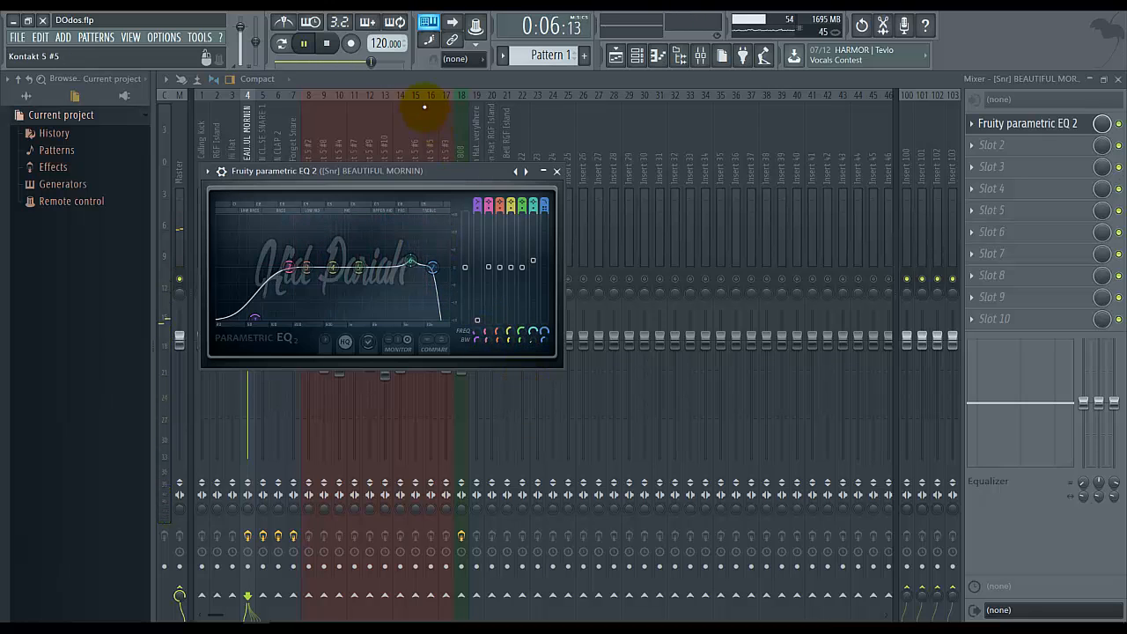
left_click(421, 84)
Solo and select the Wicked Hi Hat track and load Fruity Parametric EQ 2 into its slot 1.
right_click(232, 278)
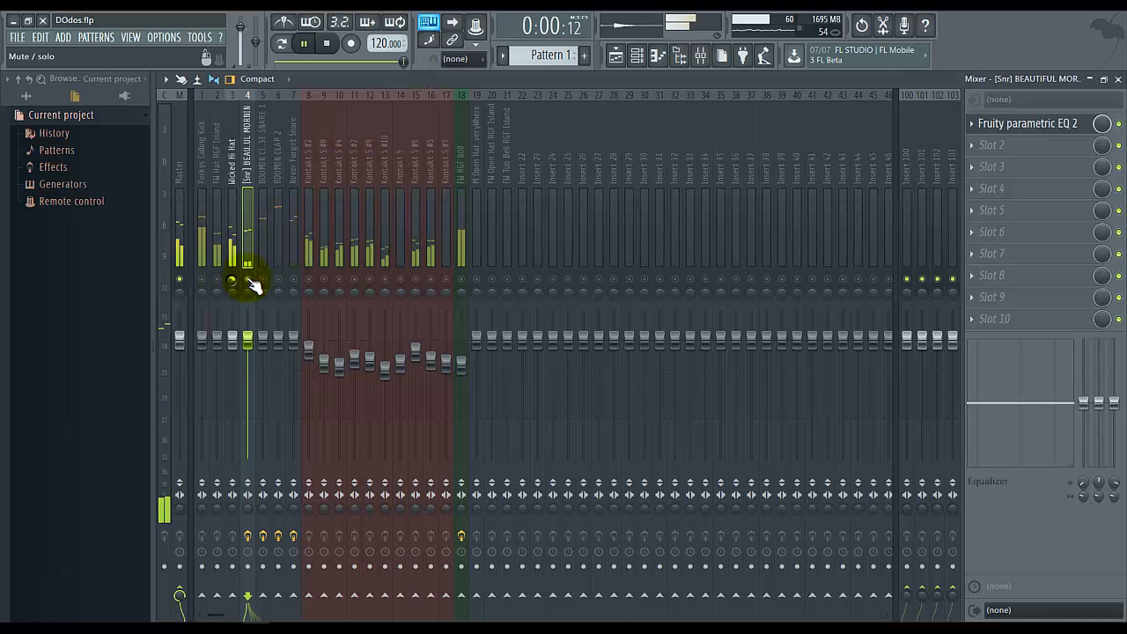
left_click(227, 233)
left_click(995, 124)
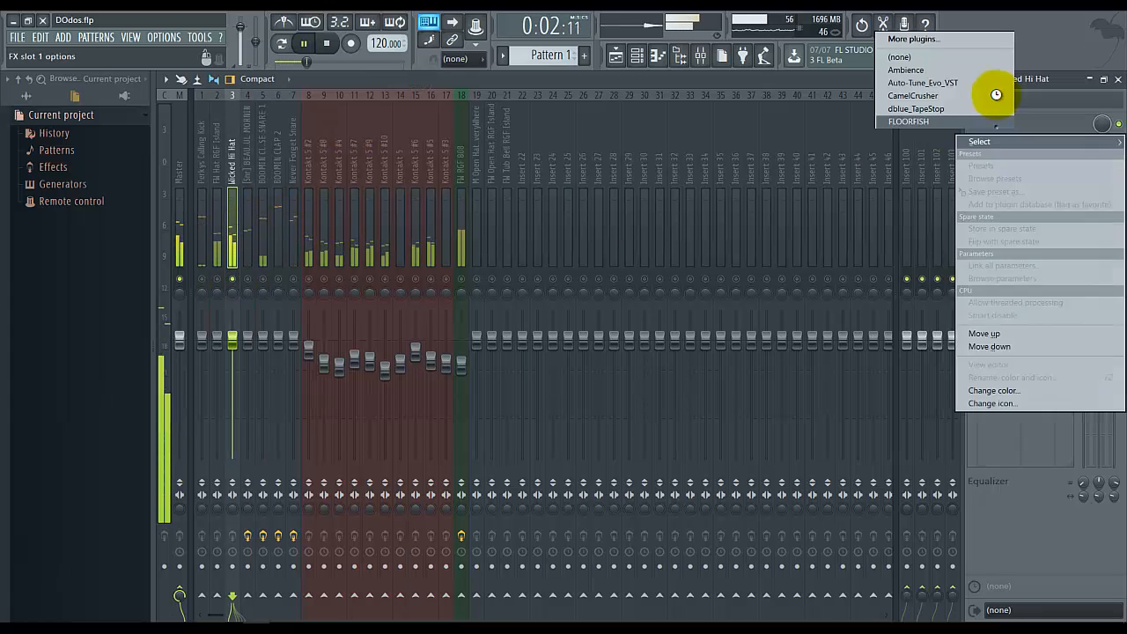
left_click(996, 95)
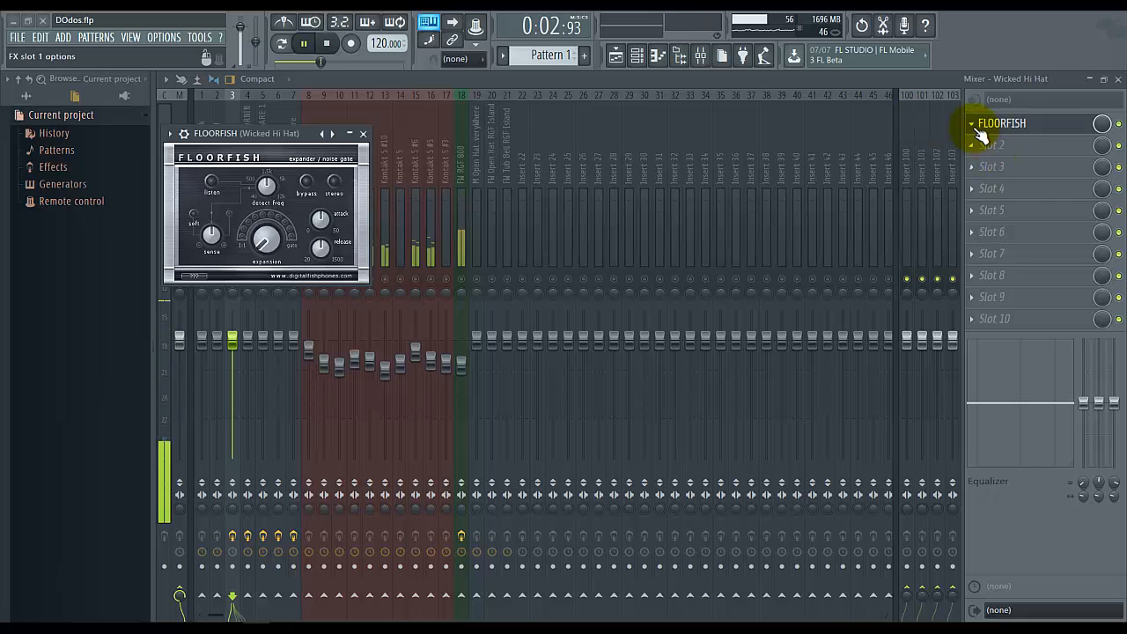
left_click(974, 124)
left_click(1013, 138)
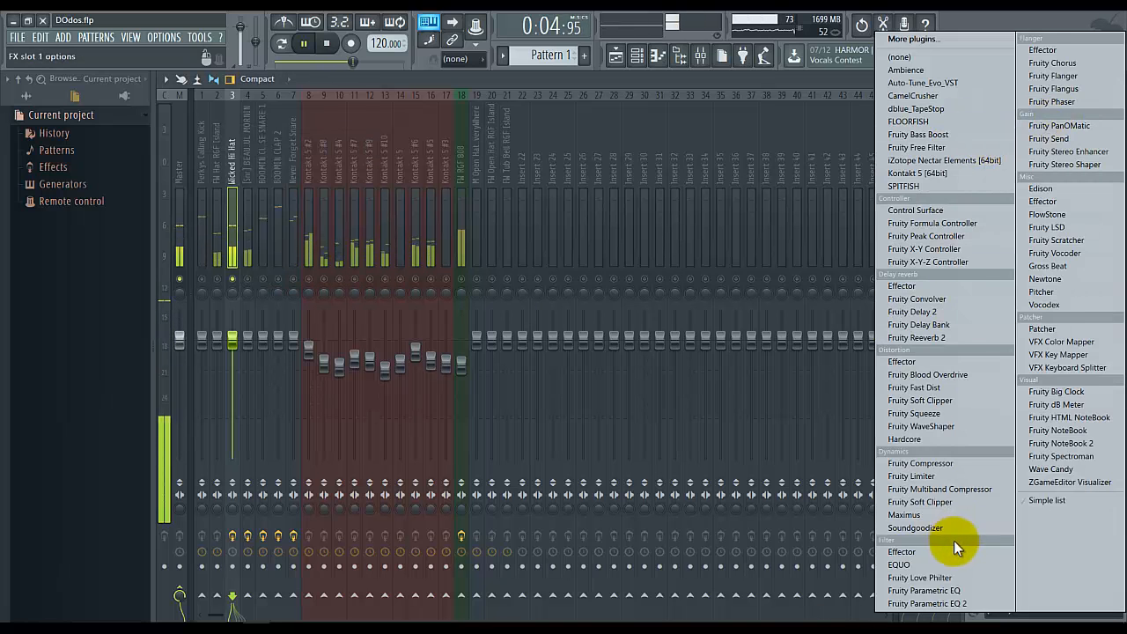
left_click(925, 604)
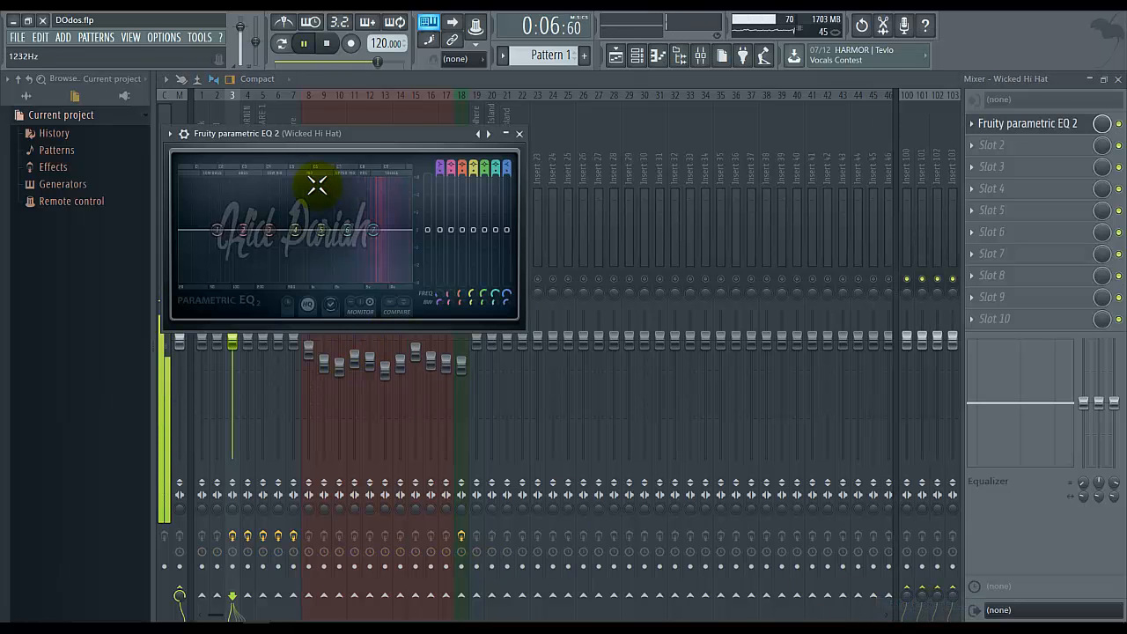
Shape the Wicked Hi Hat EQ with band 1 fully down as a low cut, band 7 as low-pass and a small band 6 boost.
left_click_drag(227, 231, 355, 584)
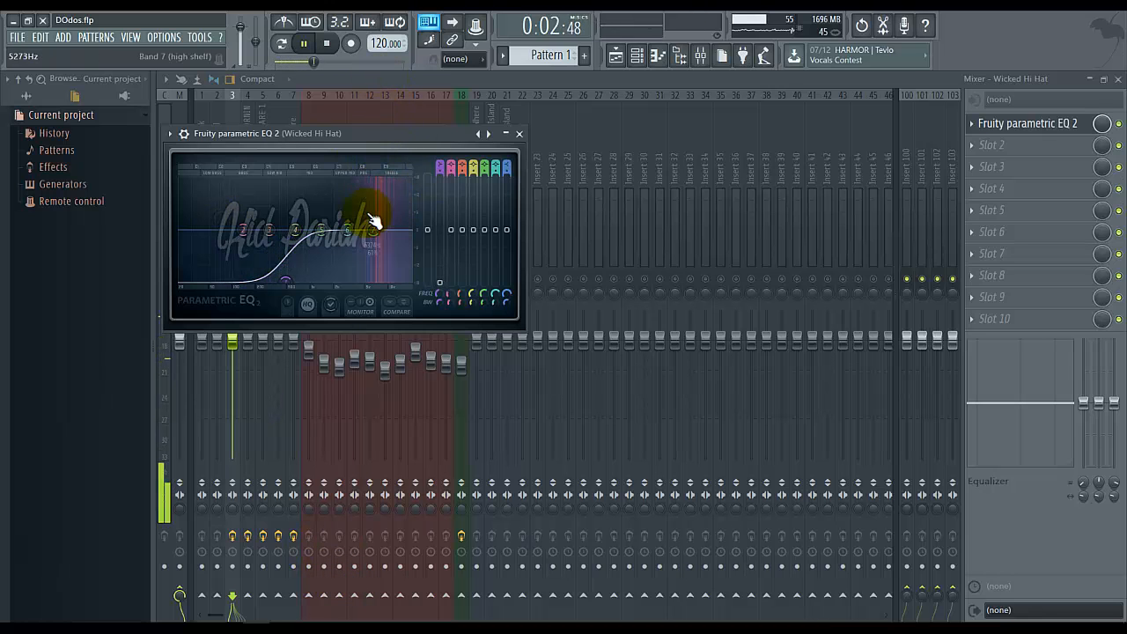
left_click(507, 166)
left_click(505, 168)
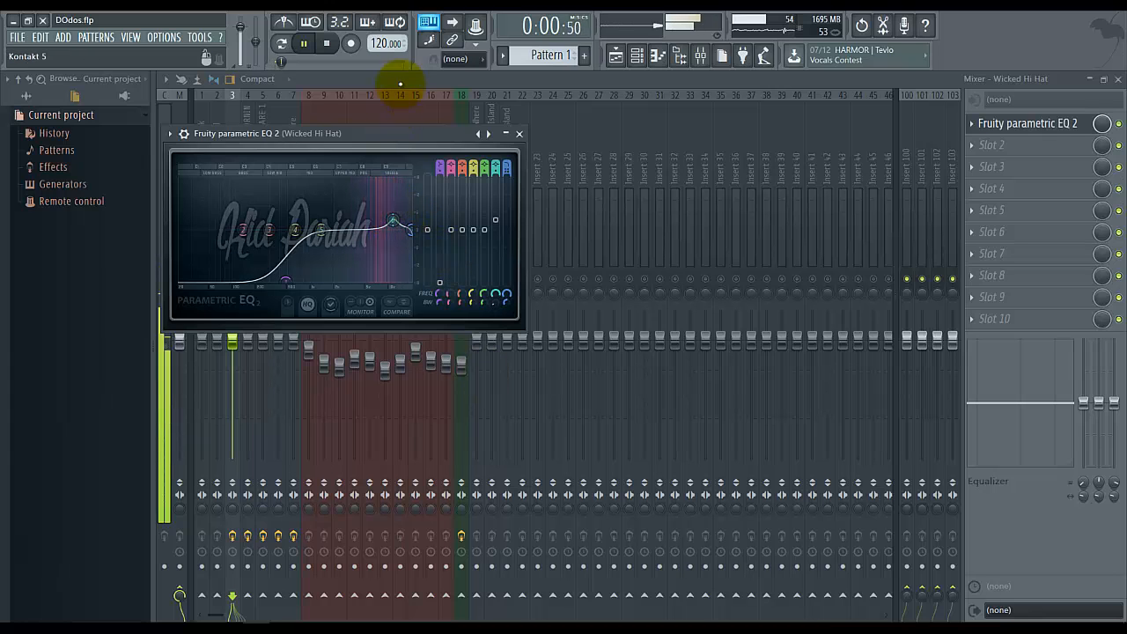
left_click(398, 79)
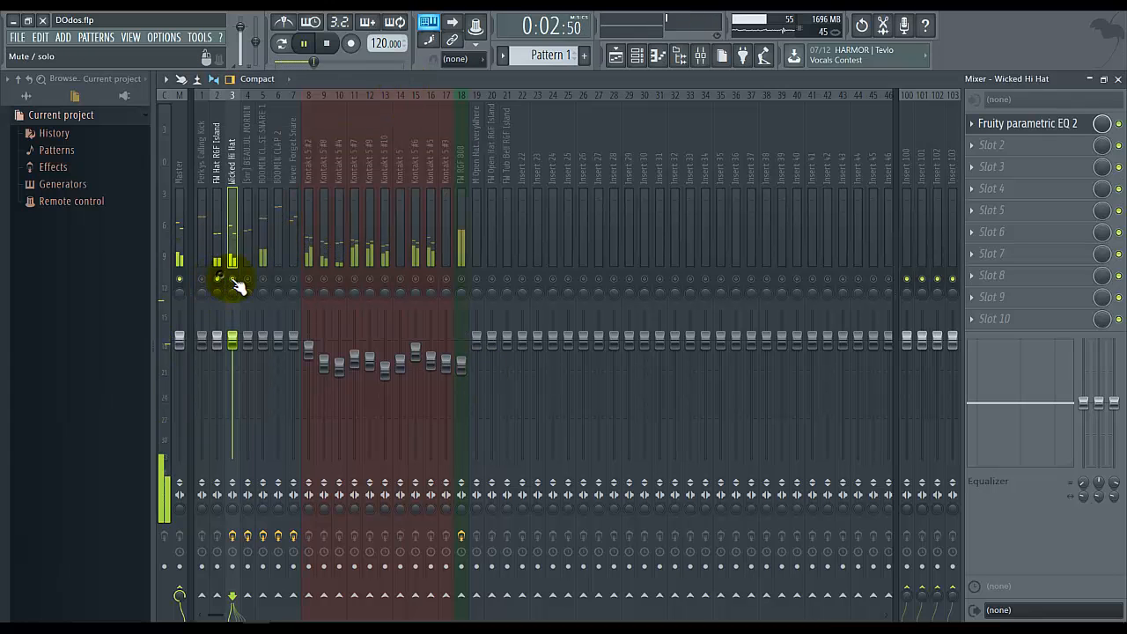
Select and solo the FW Hat RGF Island track and load Fruity Parametric EQ 2 into its slot 1.
left_click(220, 256)
left_click(995, 125)
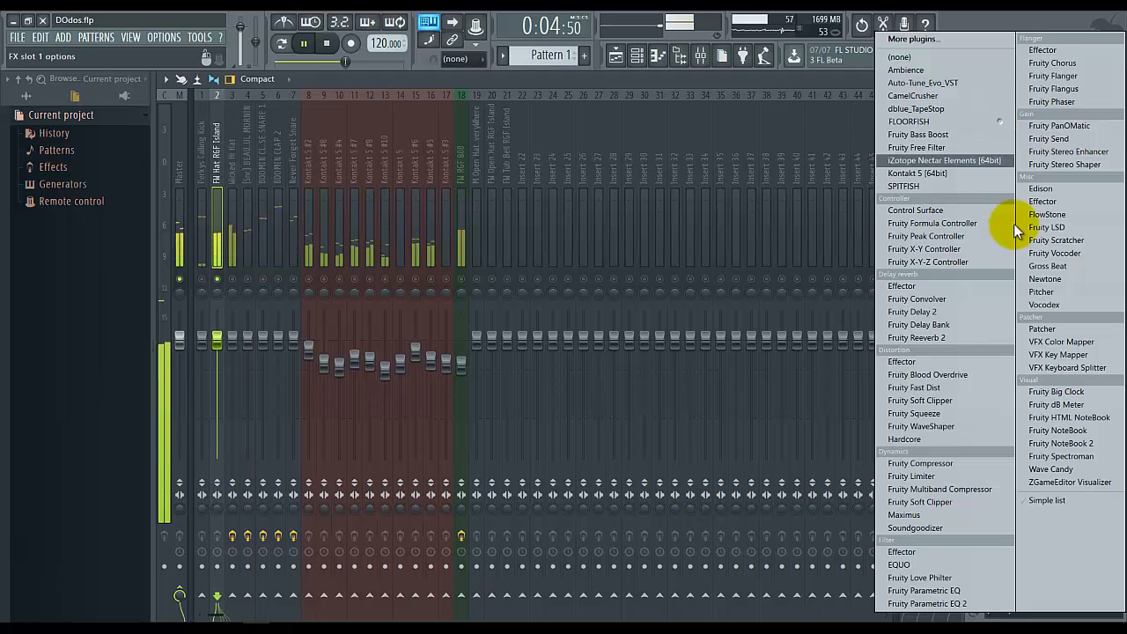
left_click(916, 603)
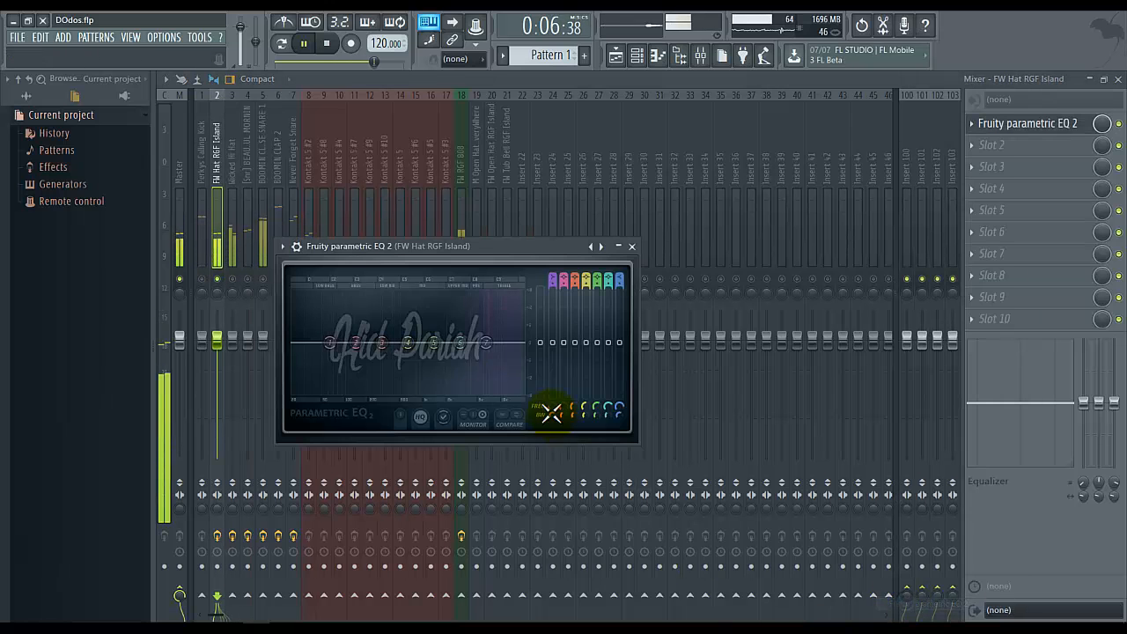
Shape the FW Hat EQ with band 1 fully down as a low cut and band 7 as a low-pass at the top end.
left_click_drag(363, 343, 396, 347)
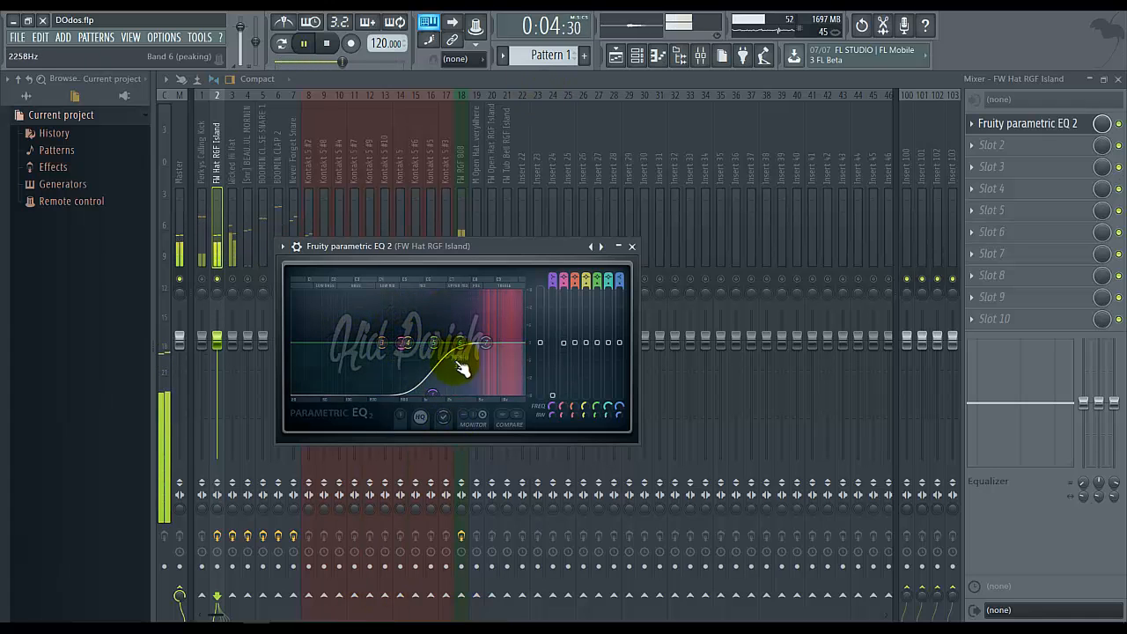
left_click_drag(498, 371, 957, 566)
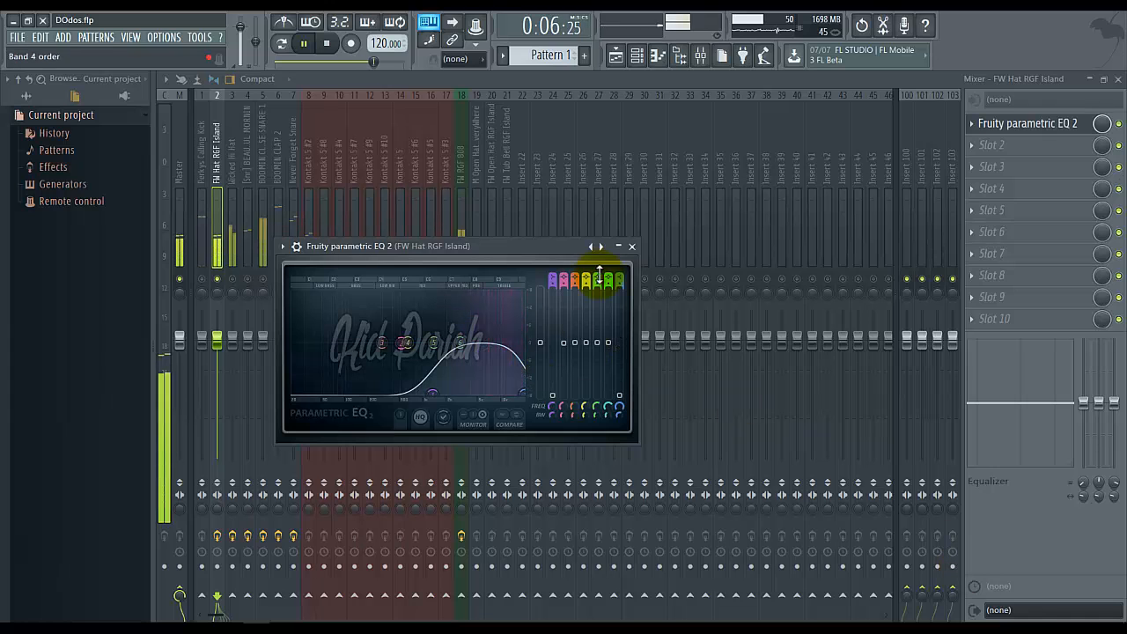
left_click_drag(619, 276, 628, 326)
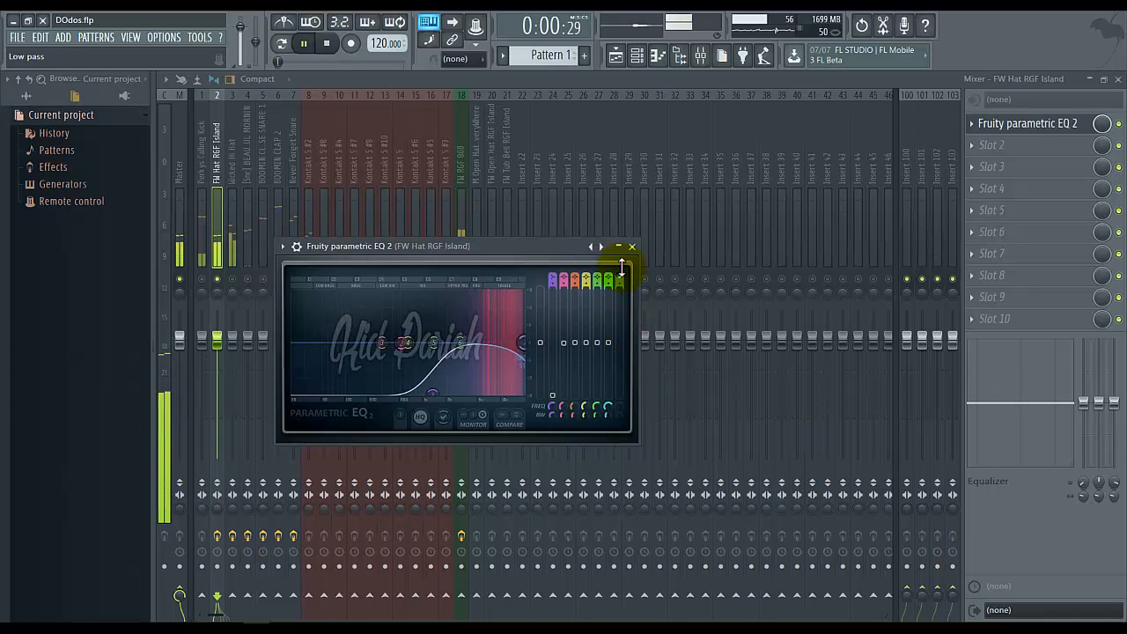
left_click_drag(622, 268, 620, 281)
left_click_drag(621, 322, 621, 451)
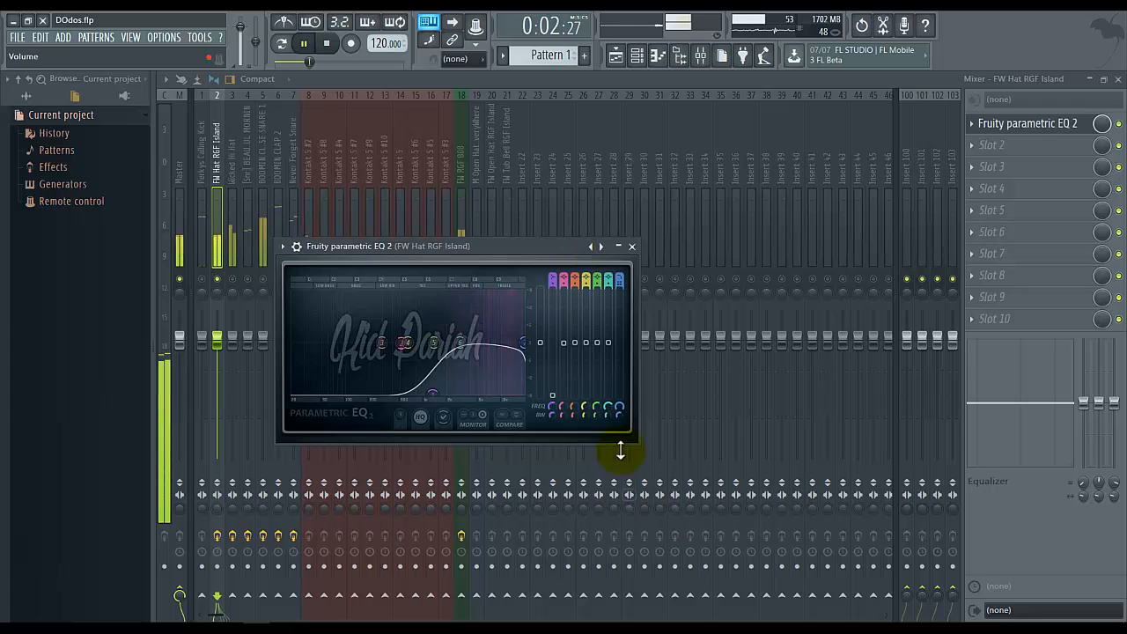
Add a narrow band 6 boost around 10 kHz to the hat EQ and readjust band 1's low cut by ear.
left_click_drag(459, 342, 545, 315)
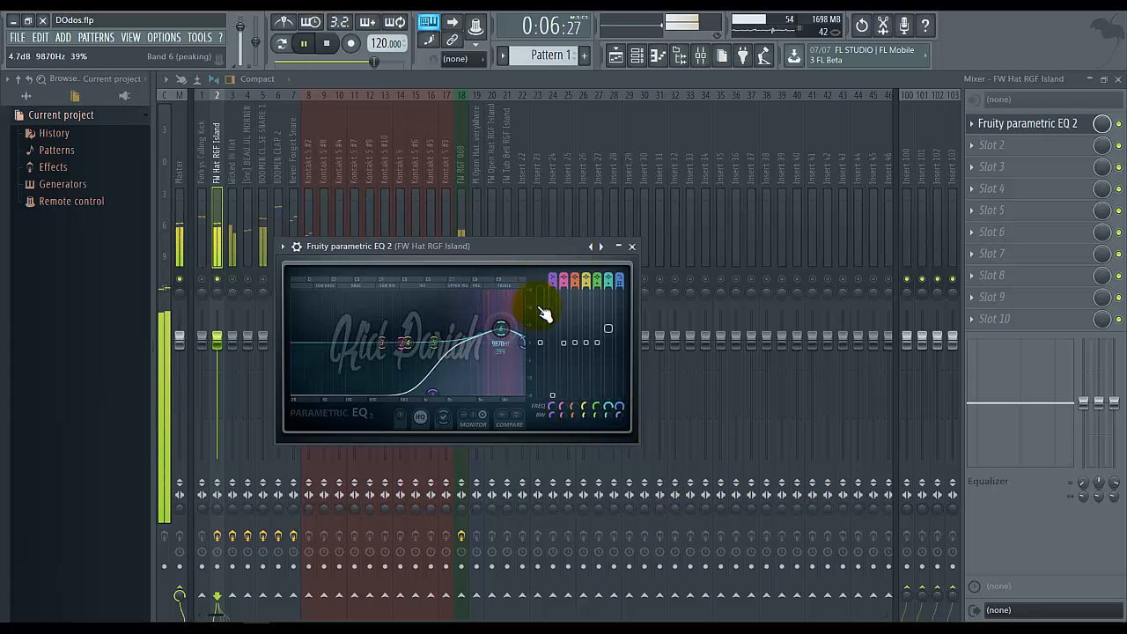
left_click_drag(608, 413, 545, 387)
left_click_drag(438, 399, 474, 447)
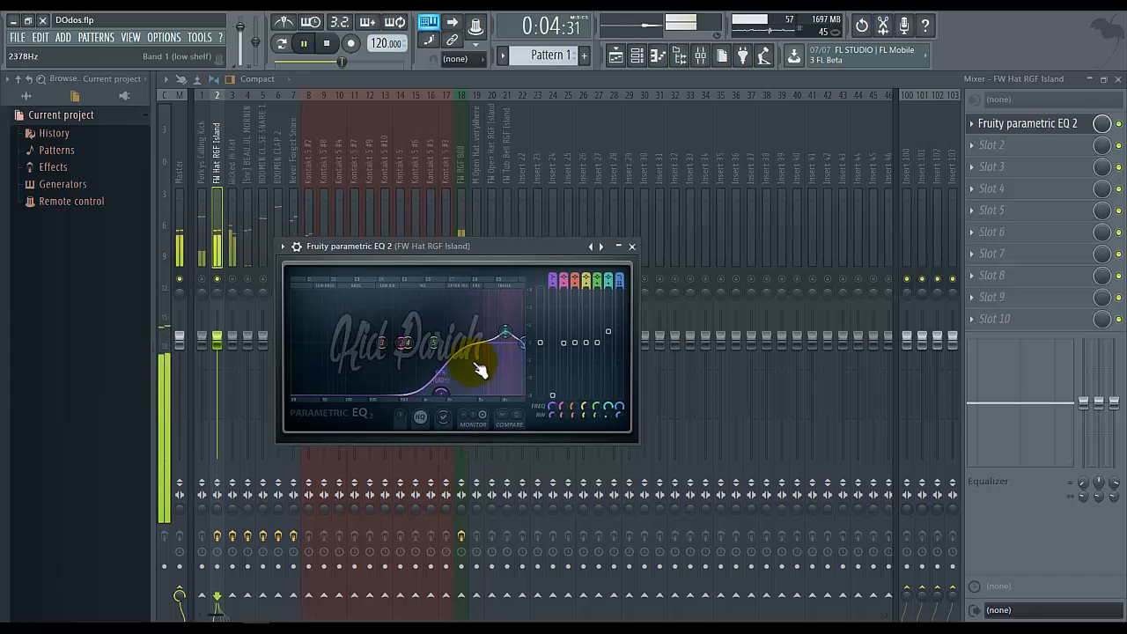
left_click_drag(481, 370, 469, 343)
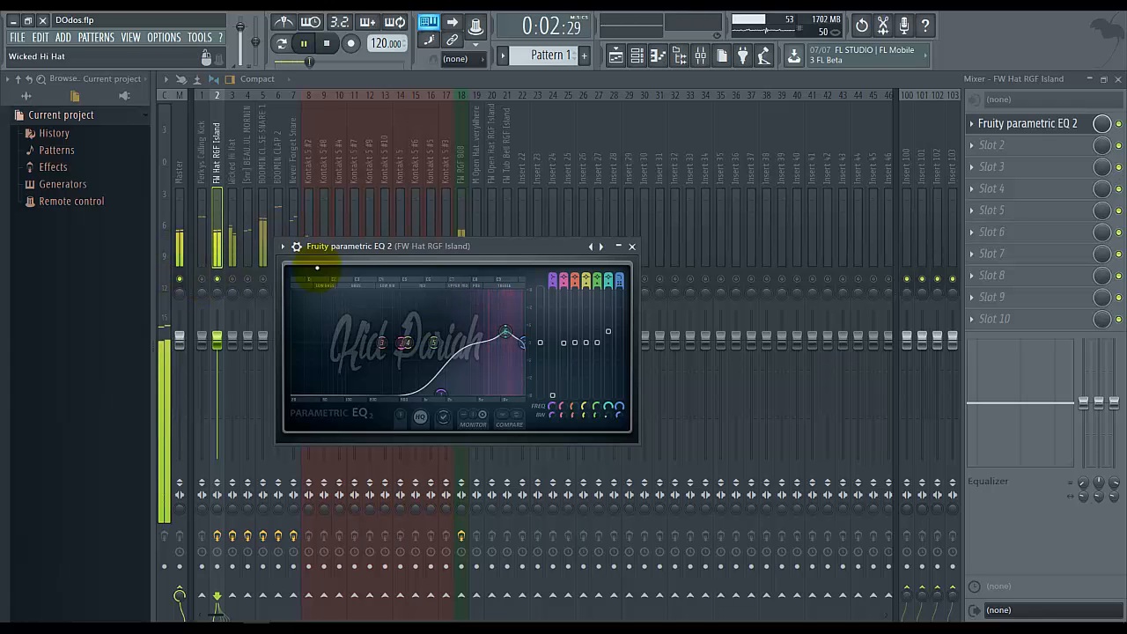
left_click_drag(404, 341, 458, 77)
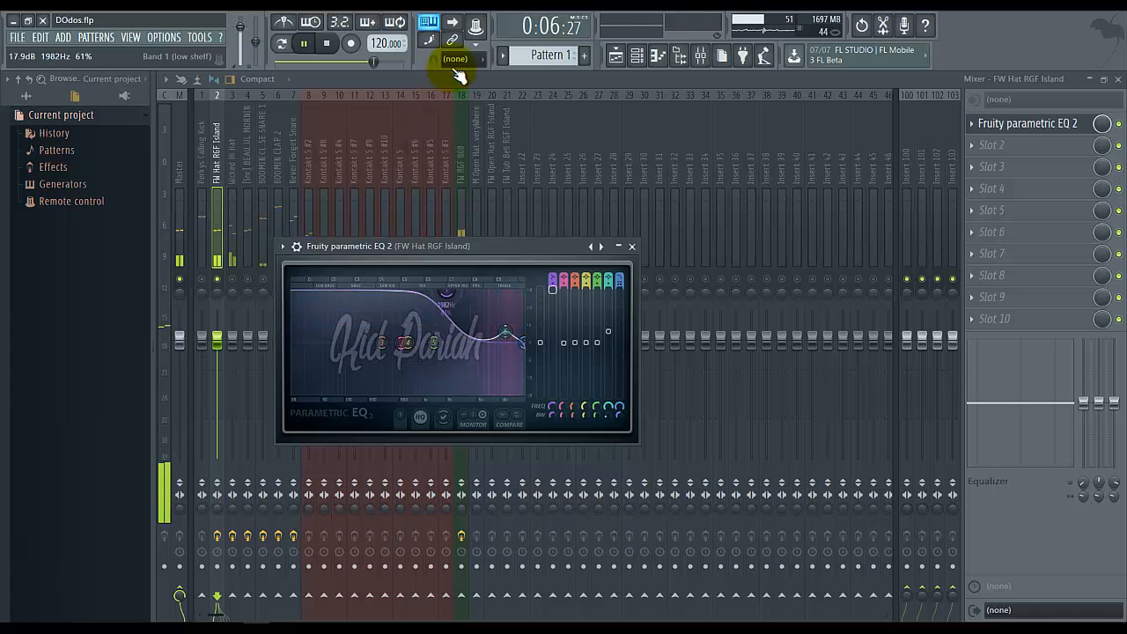
left_click_drag(447, 294, 434, 381)
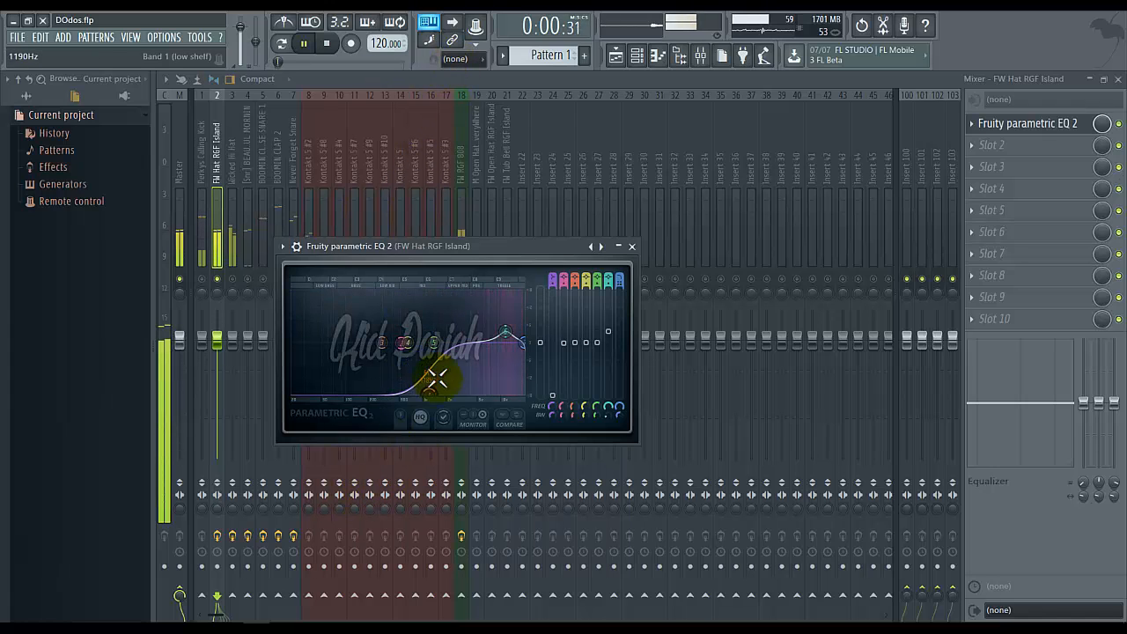
Solo and select the Perkys Calling Kick track and load Fruity Parametric EQ 2 into its slot 1.
left_click(203, 279)
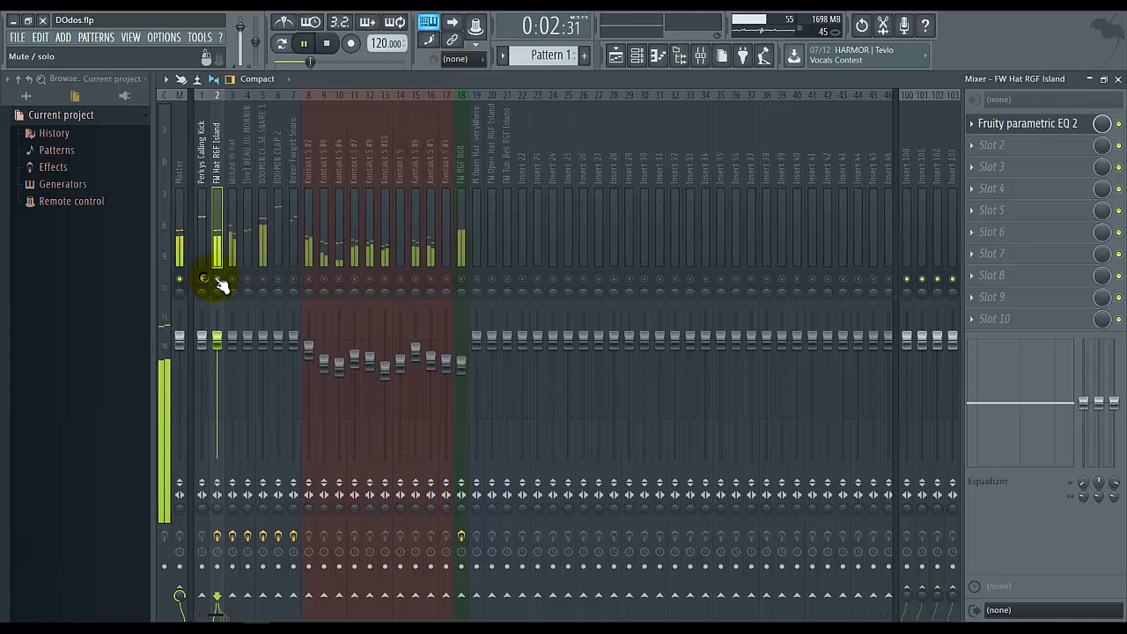
left_click(216, 279)
left_click(203, 219)
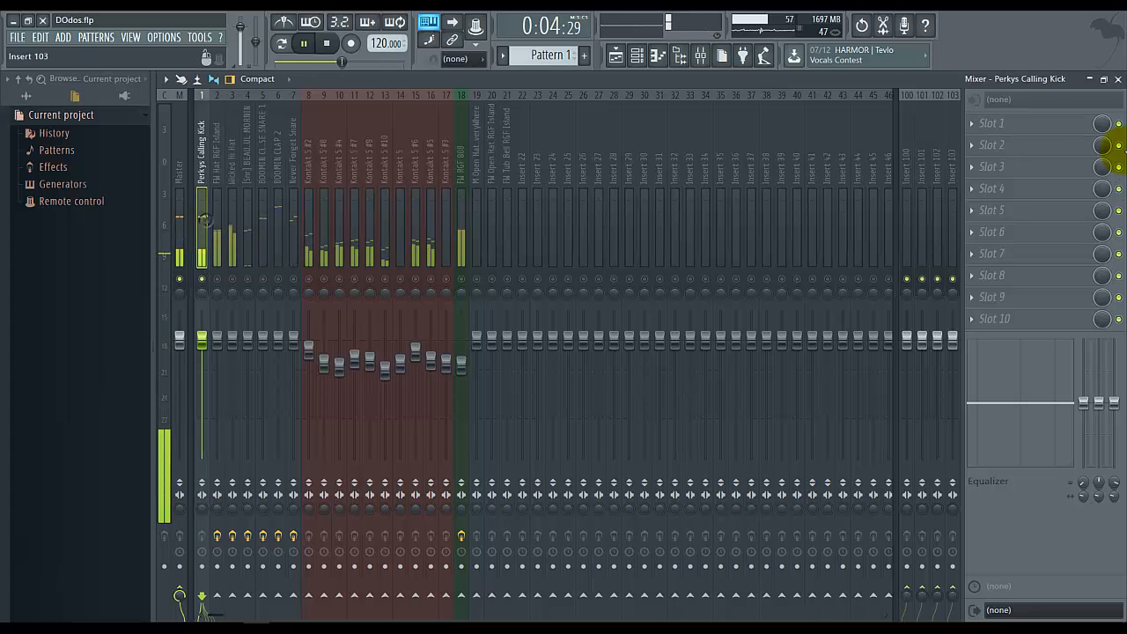
left_click(1023, 120)
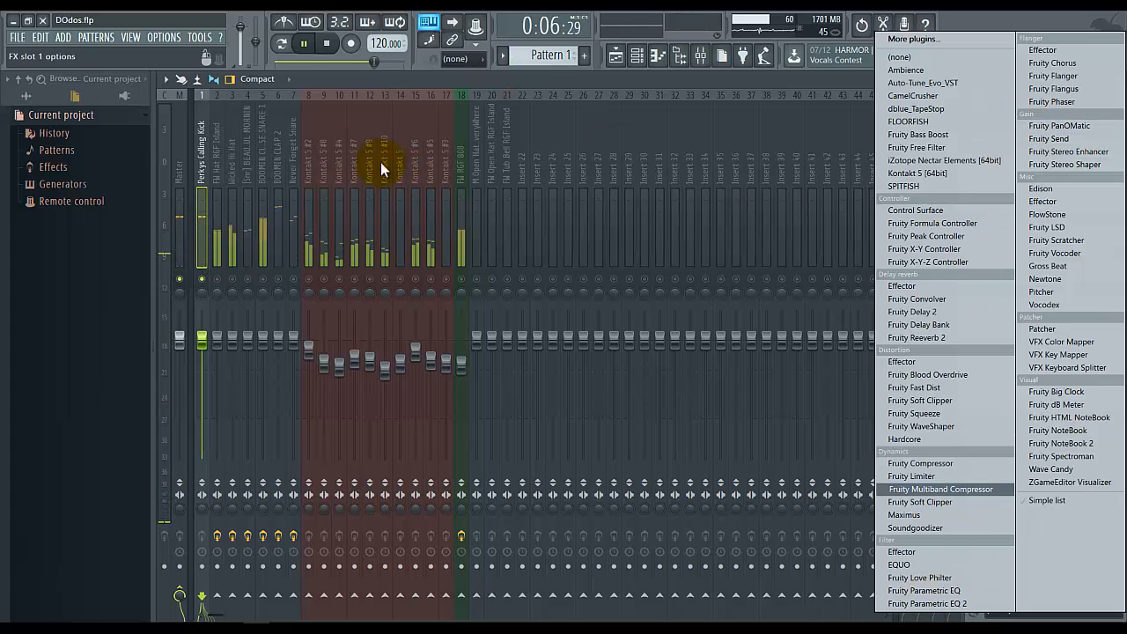
left_click(354, 161)
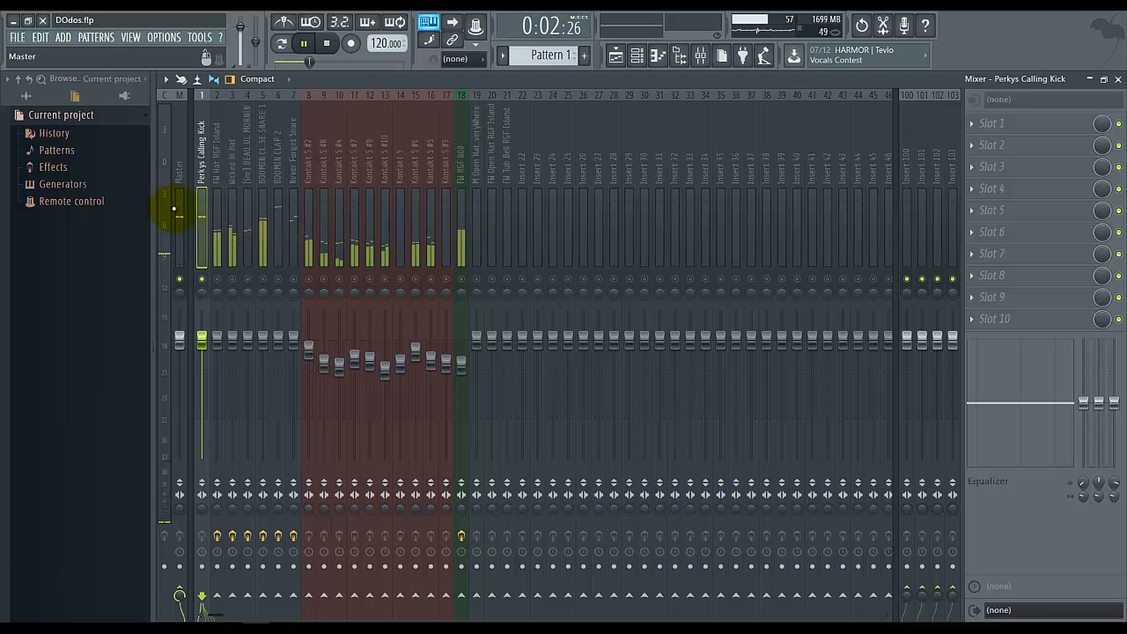
left_click(1028, 122)
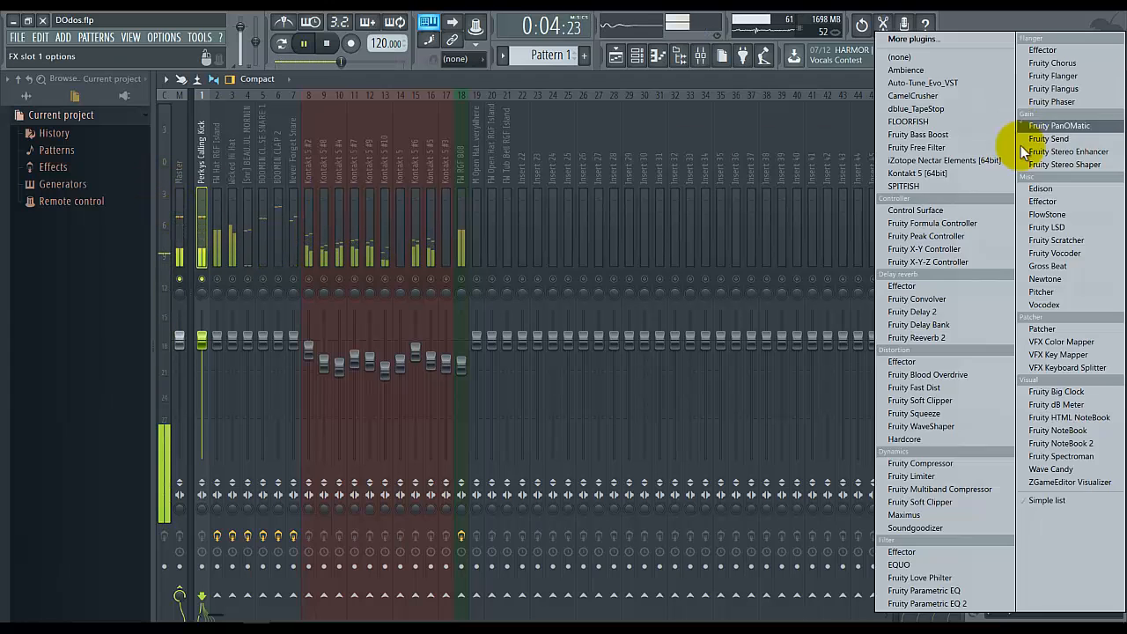
left_click(952, 602)
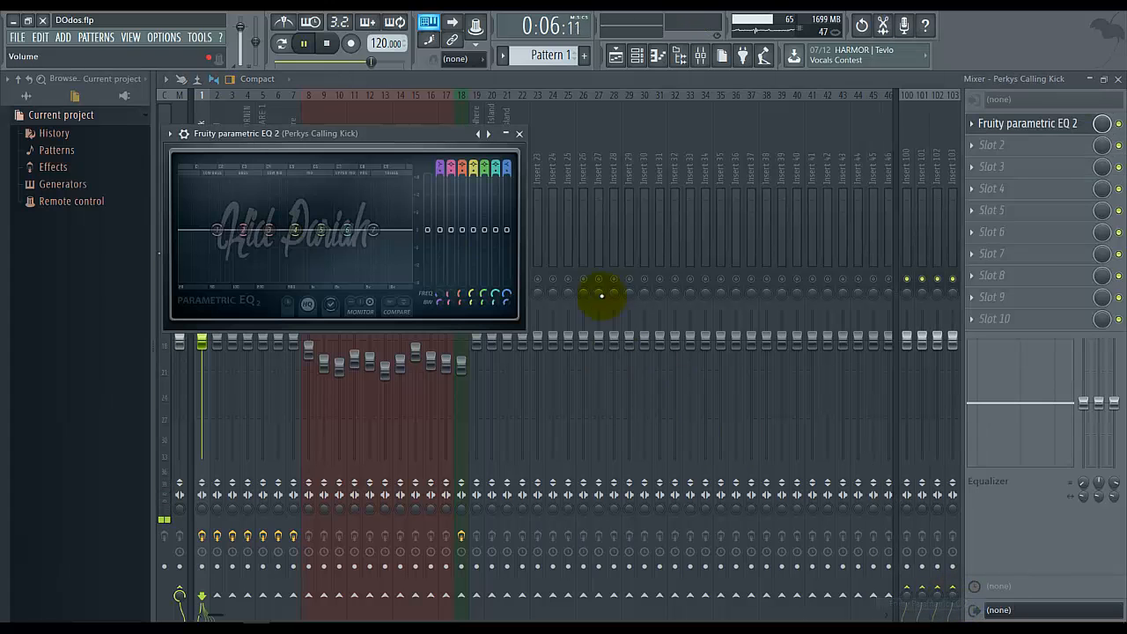
Set the kick EQ's band 7 as a low-pass at the top end and band 1 as a high-pass at the bottom.
left_click_drag(377, 234, 420, 405)
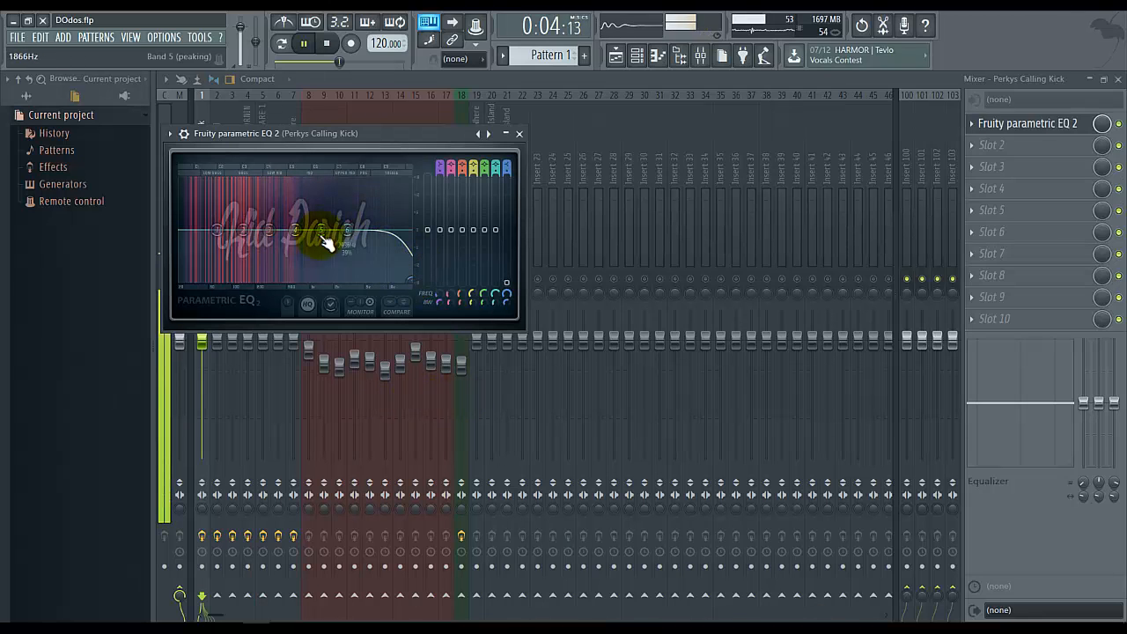
left_click_drag(441, 173, 443, 168)
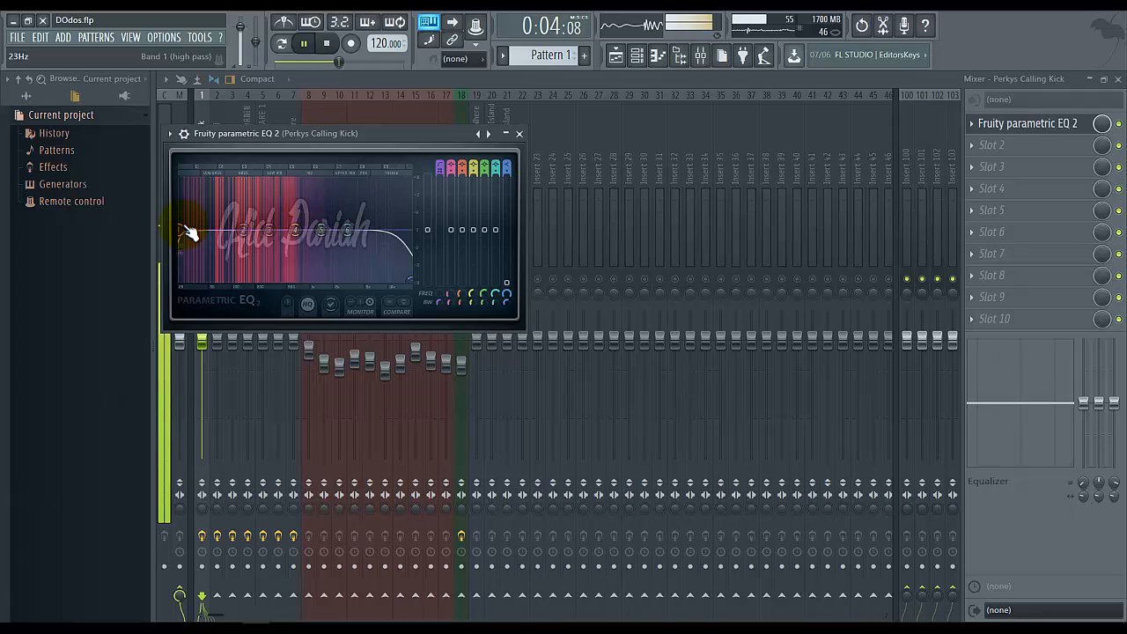
left_click_drag(184, 225, 200, 231)
left_click_drag(432, 176, 448, 150)
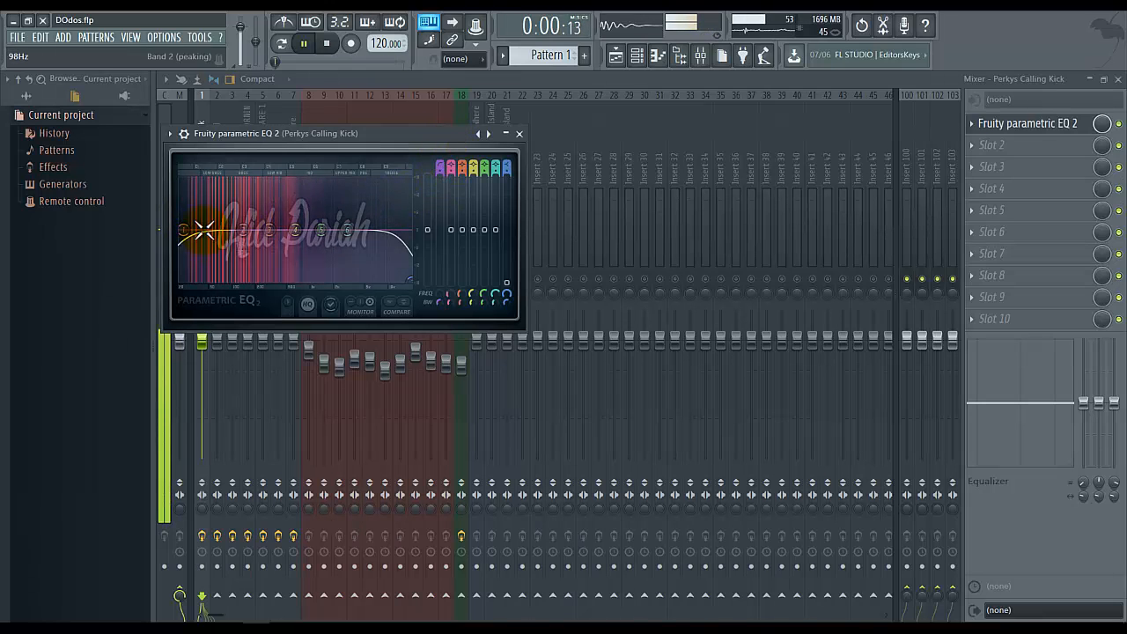
Sweep the kick's low end by ear and raise band 1's high-pass frequency.
left_click(228, 216)
left_click_drag(236, 211, 241, 211)
left_click_drag(237, 210, 191, 260)
left_click_drag(207, 195, 222, 234)
left_click_drag(214, 274, 219, 206)
left_click_drag(202, 266, 203, 262)
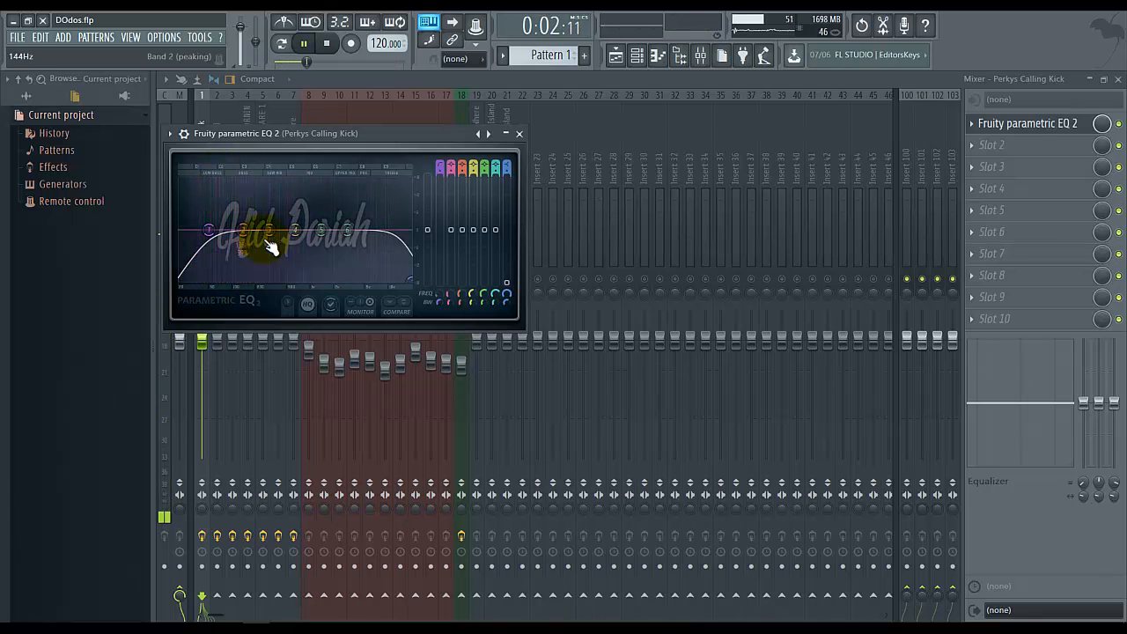
Add a small, narrow band 3 boost just above the kick EQ's high-pass, and stop playback.
left_click_drag(275, 239, 212, 197)
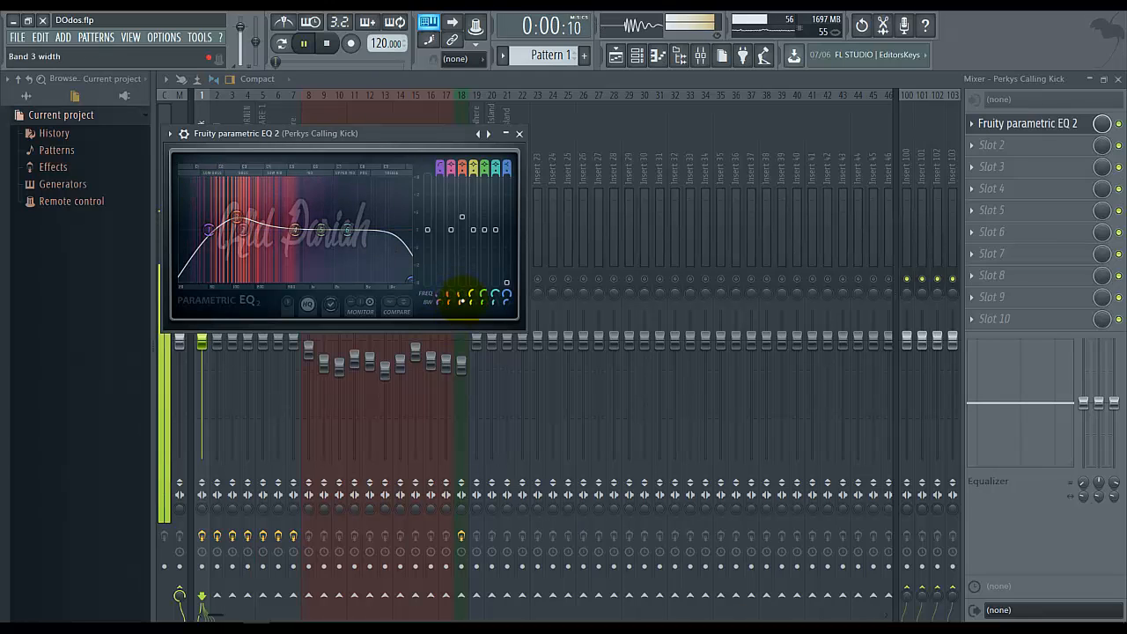
left_click_drag(461, 302, 461, 374)
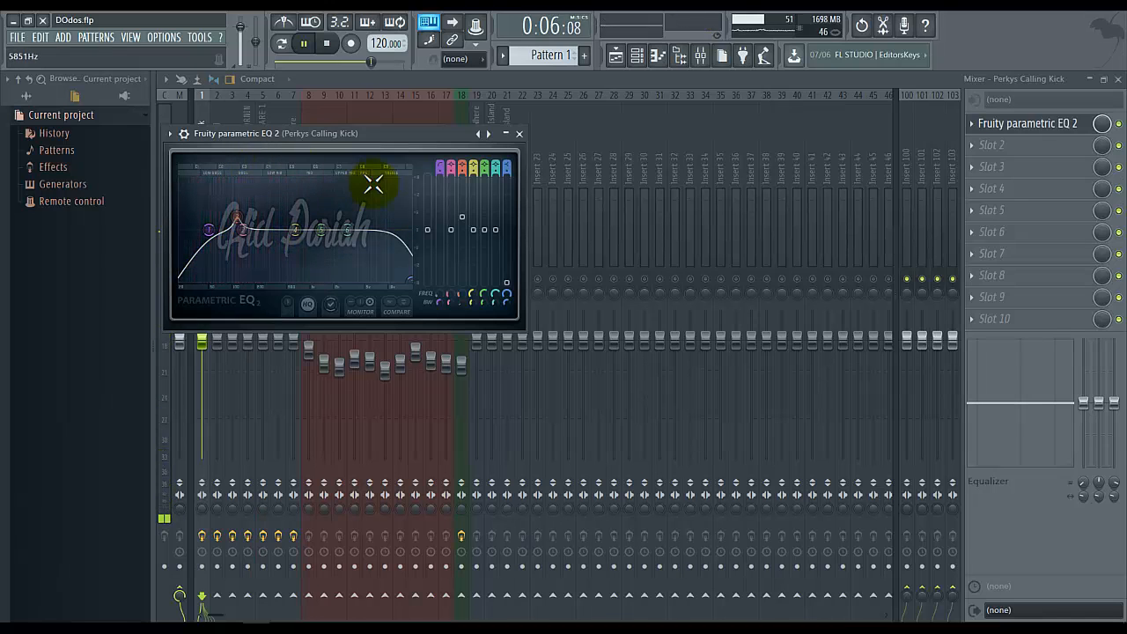
left_click(327, 44)
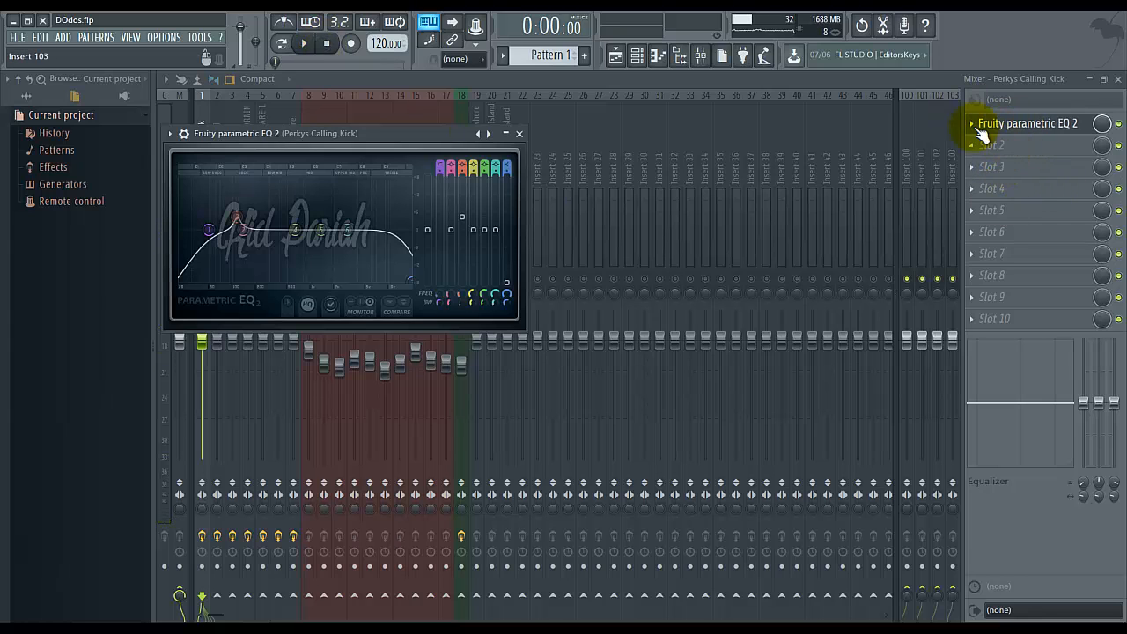
Load CamelCrusher into the kick's slot 3 and Fruity WaveShaper into slot 2, with CamelCrusher bypassed.
left_click(1027, 178)
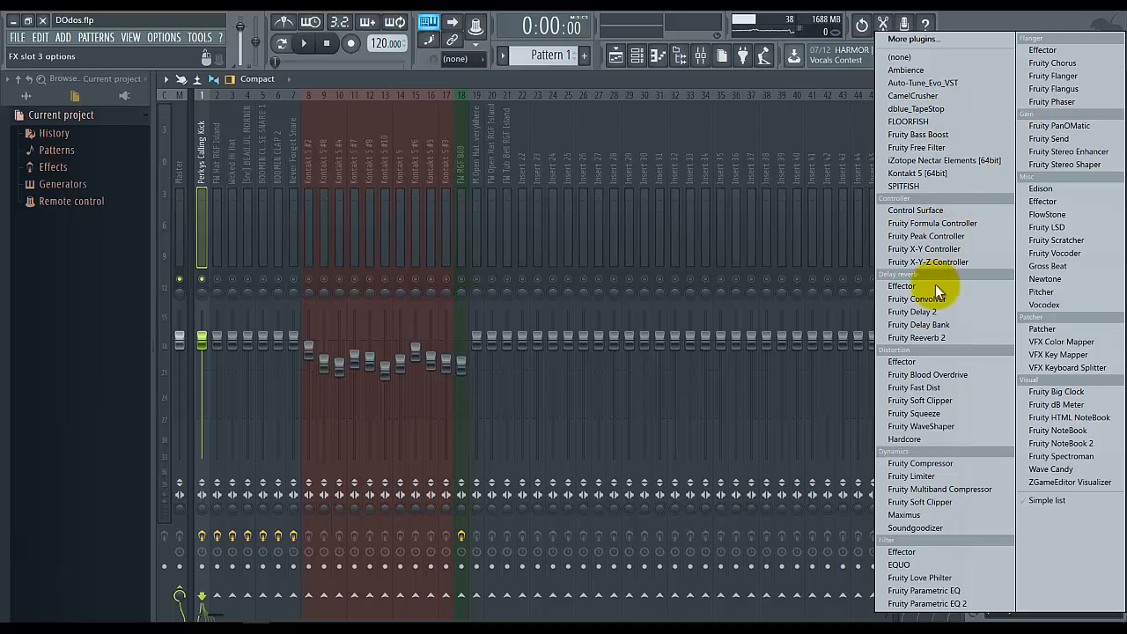
left_click(952, 98)
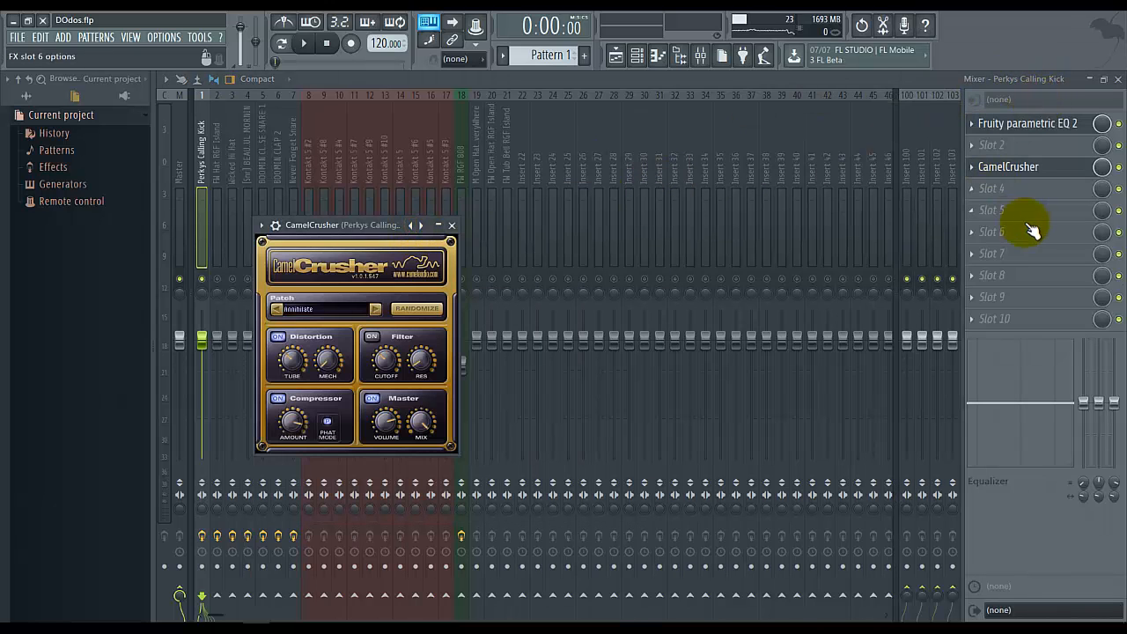
left_click(1016, 148)
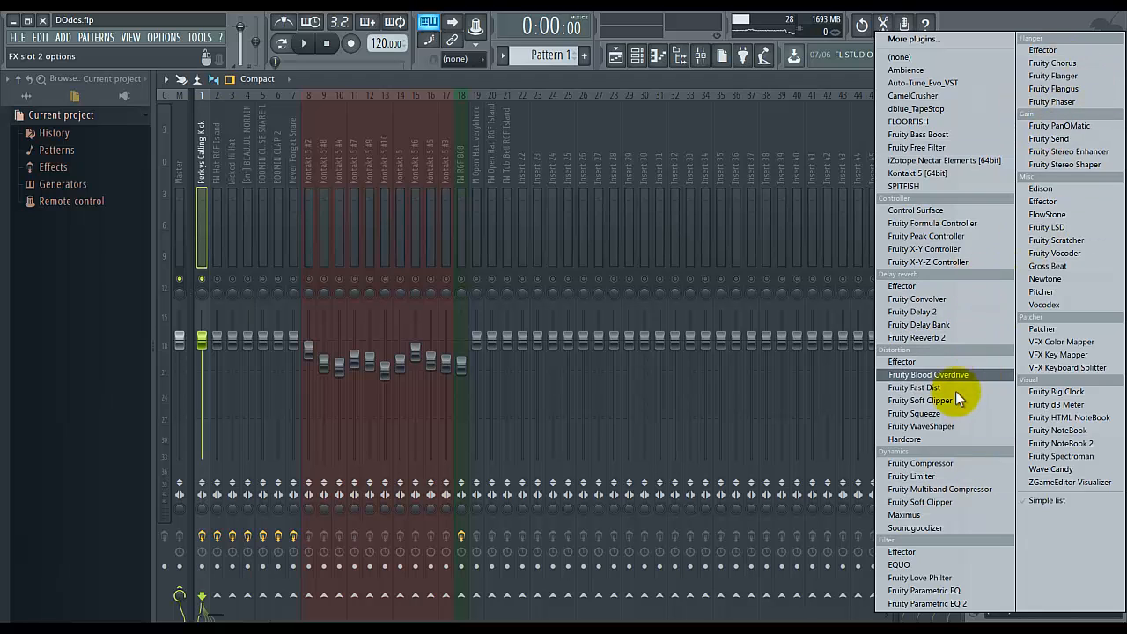
left_click(940, 426)
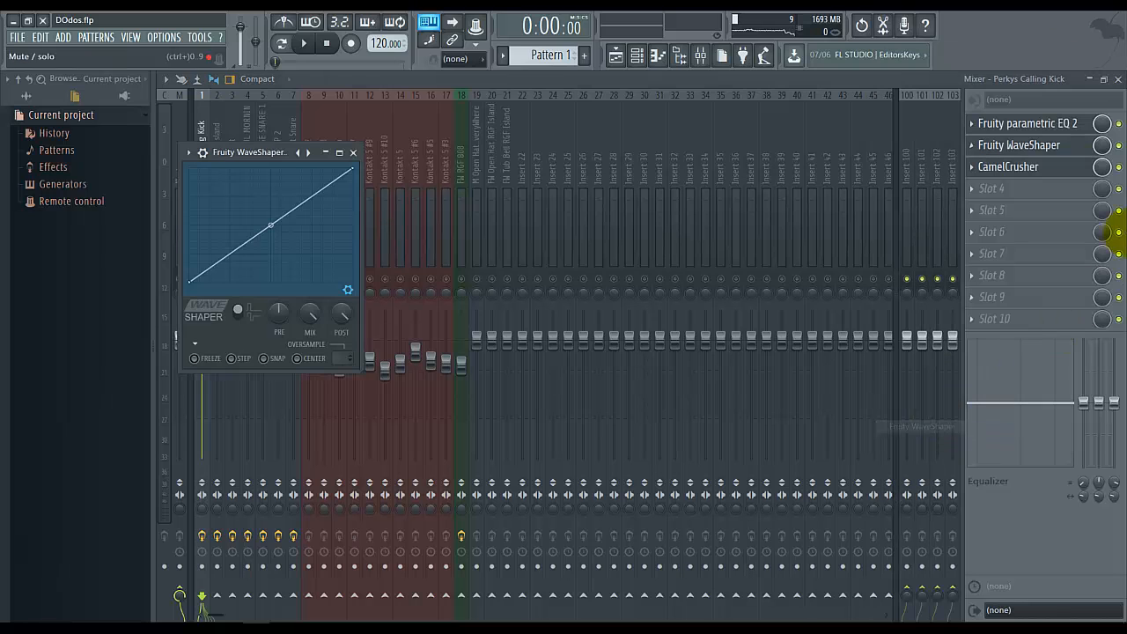
left_click(1119, 176)
Try bending the Fruity WaveShaper curve on the kick with extra points and tension while the beat plays.
left_click(1048, 145)
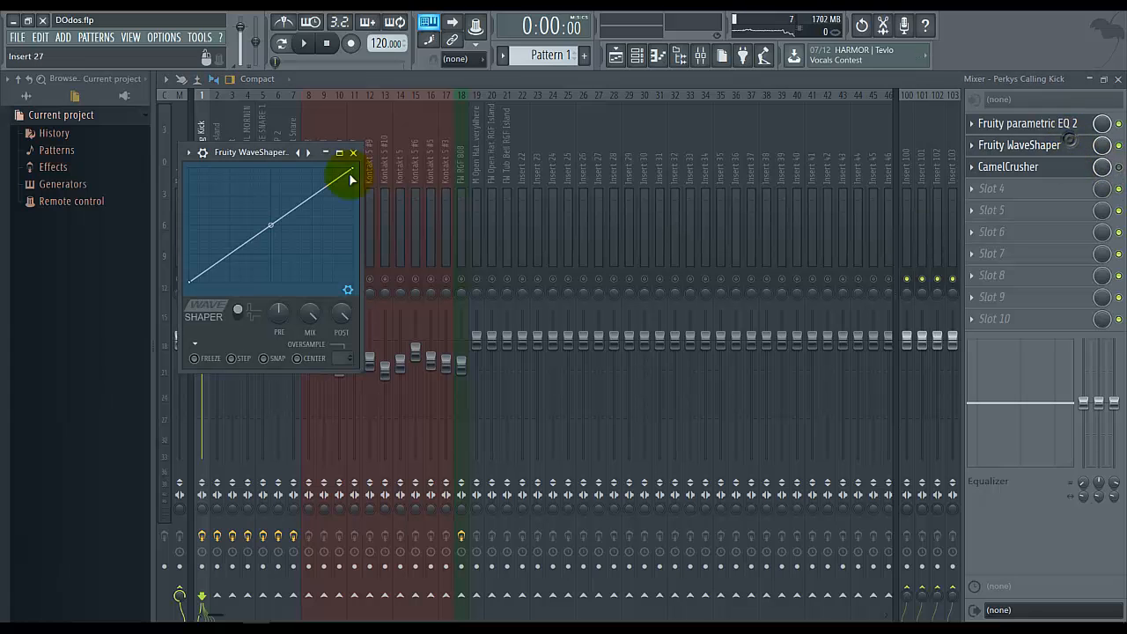
left_click(316, 53)
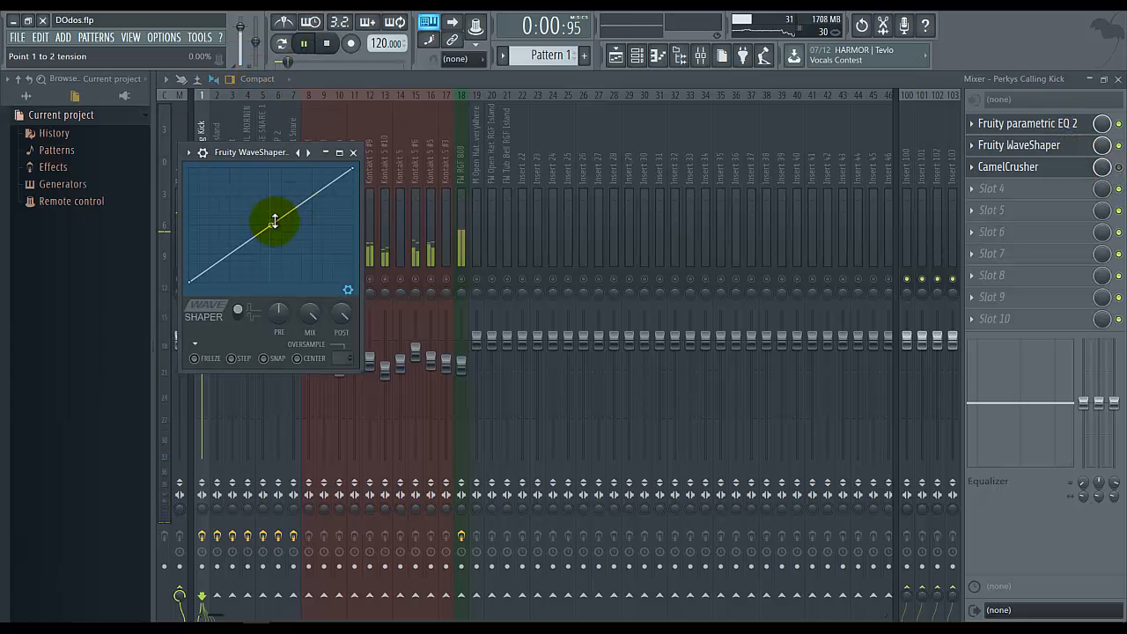
left_click_drag(271, 224, 246, 241)
right_click(257, 191)
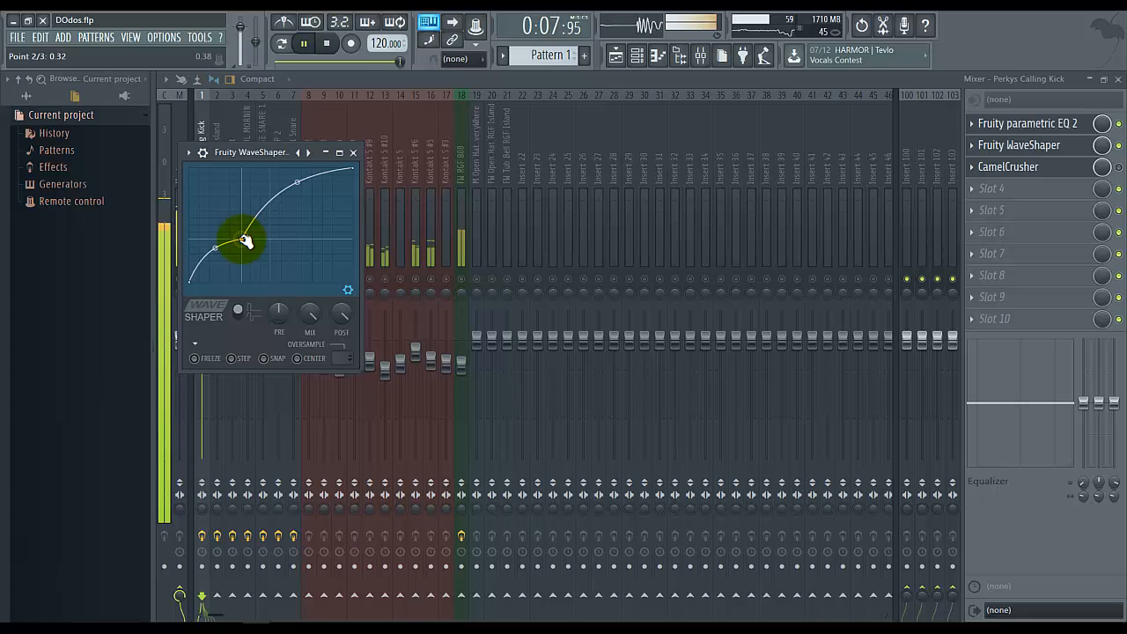
Bypass Fruity WaveShaper, enable CamelCrusher and change its patch to British Clean while listening, and stop playback.
left_click(1119, 145)
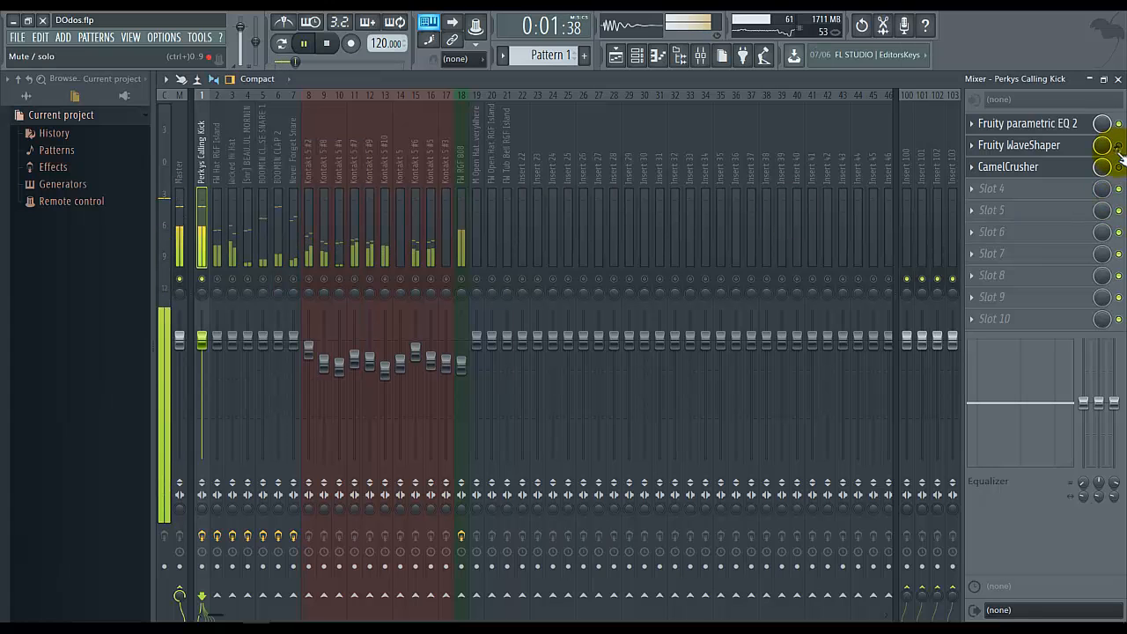
left_click(1044, 167)
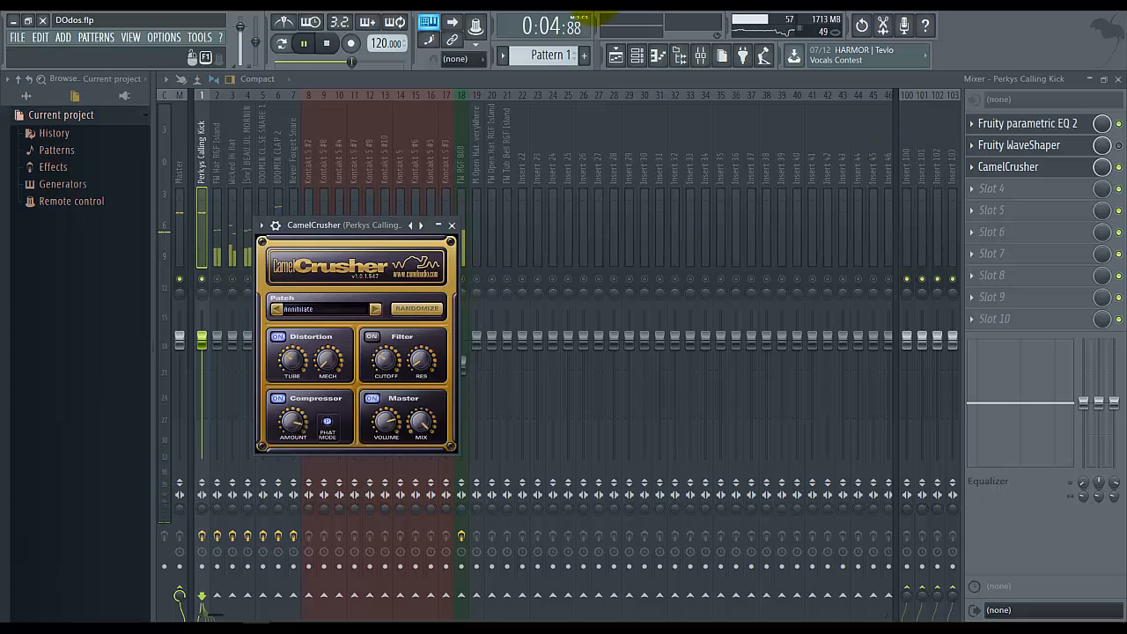
left_click(376, 310)
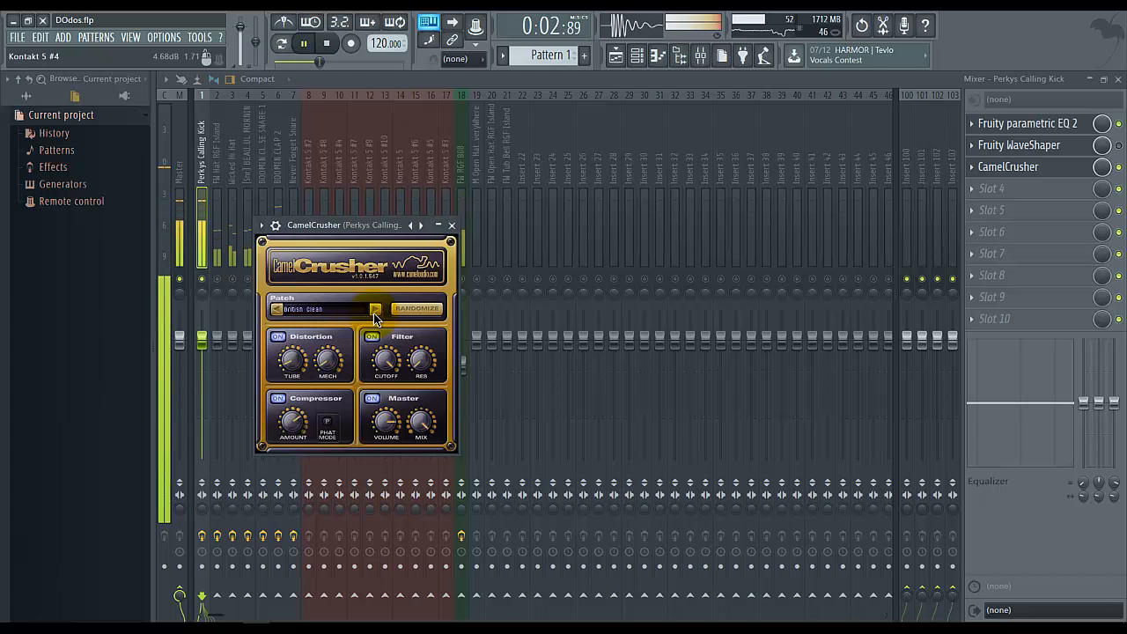
left_click(324, 42)
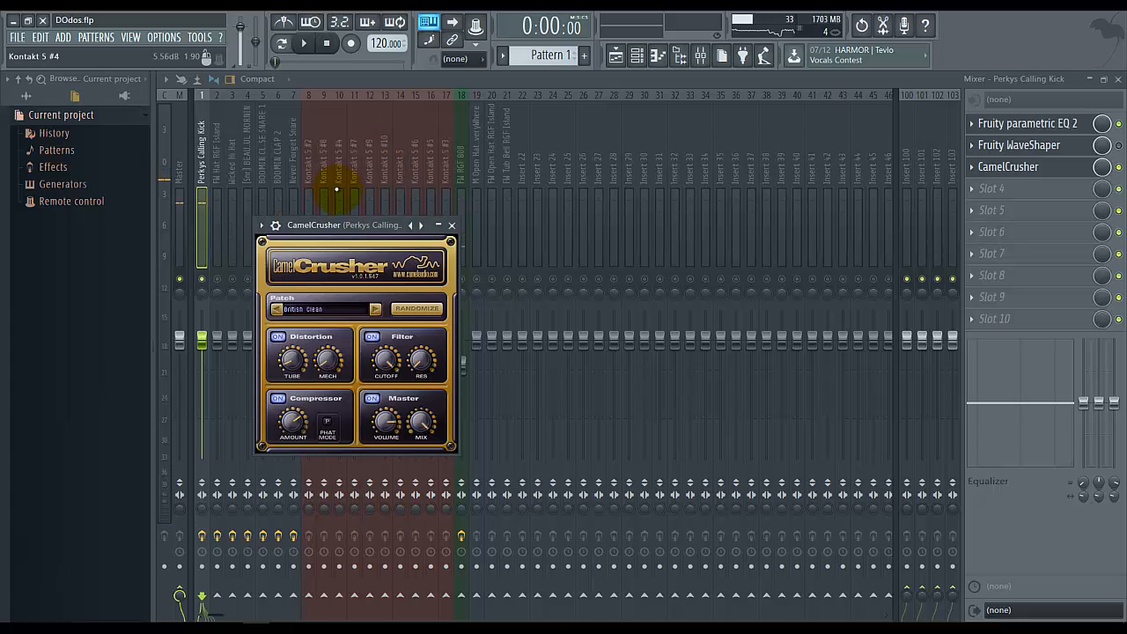
Remove Fruity WaveShaper from slot 2 of the kick track by replacing it with none.
left_click(971, 145)
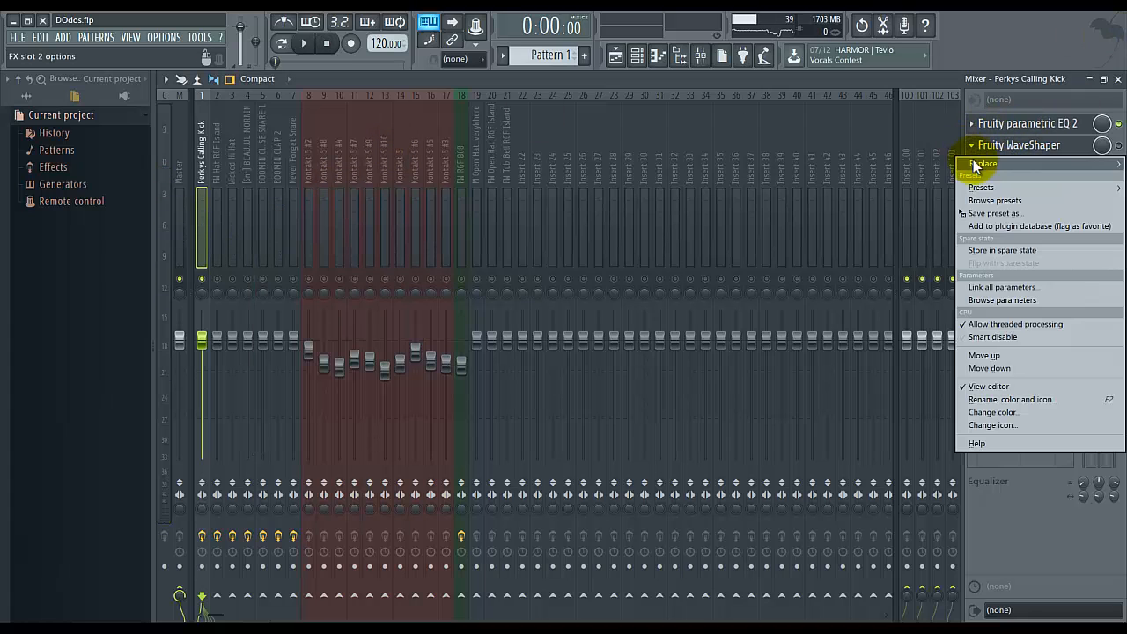
mouse_move(976, 166)
left_click(945, 54)
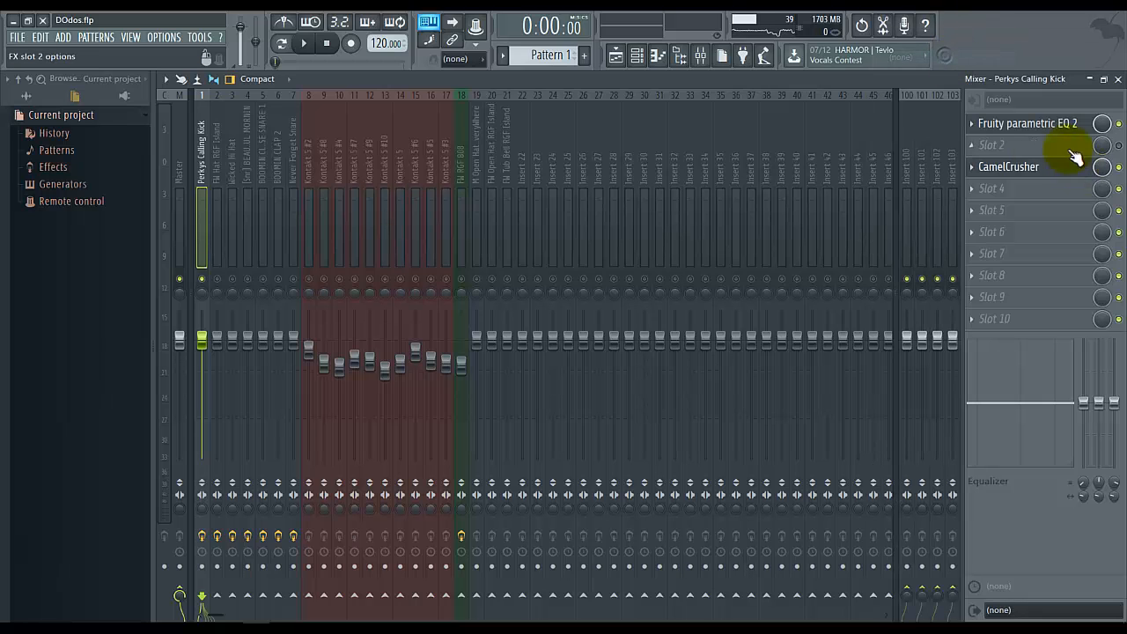
Move CamelCrusher up to slot 2 on the kick track and look over the kick's Fruity Parametric EQ 2 curve.
left_click(977, 172)
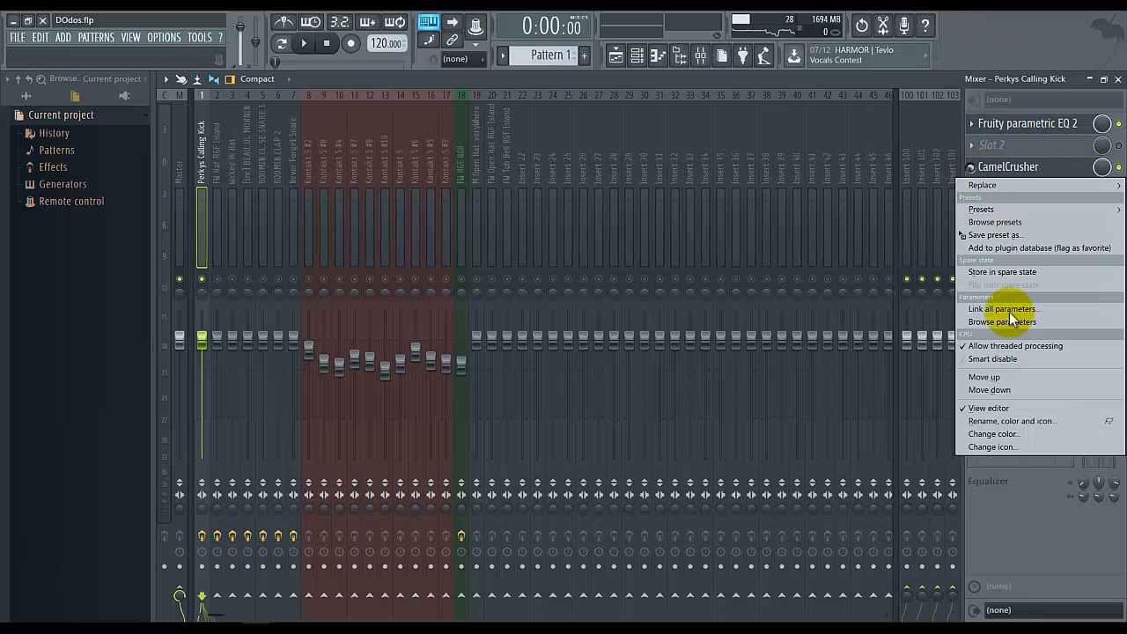
left_click(982, 378)
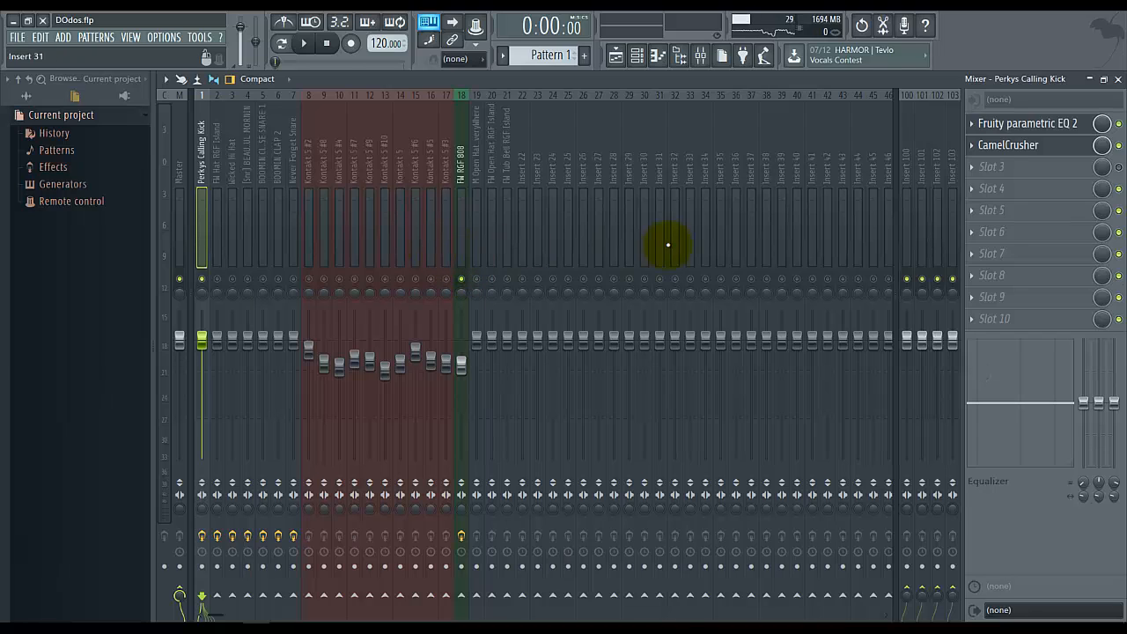
left_click(1057, 124)
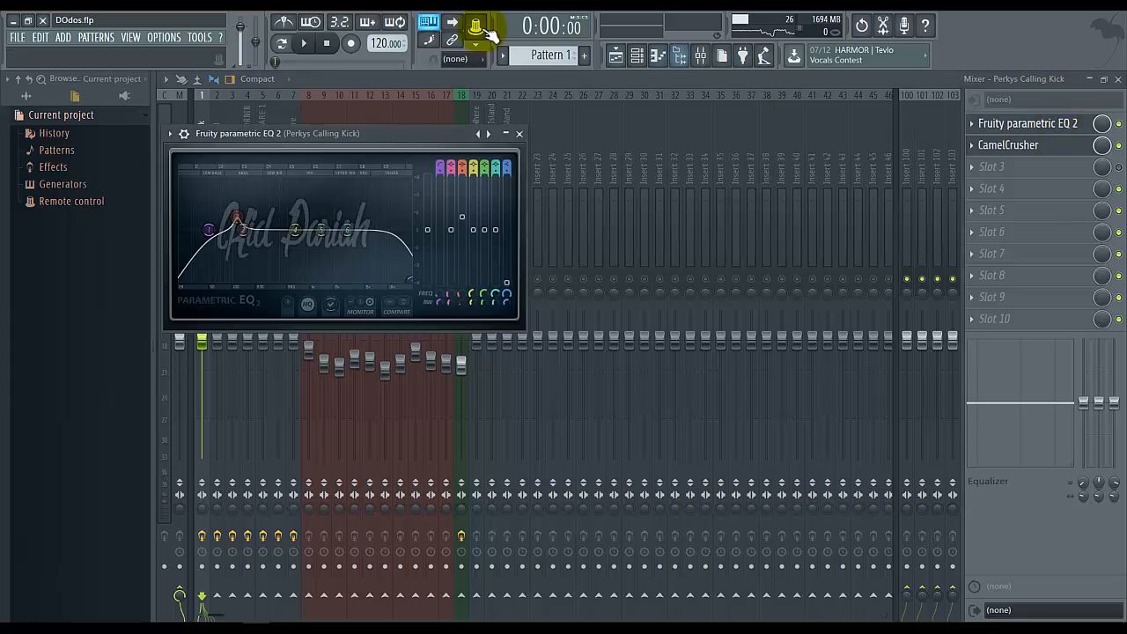
left_click(407, 77)
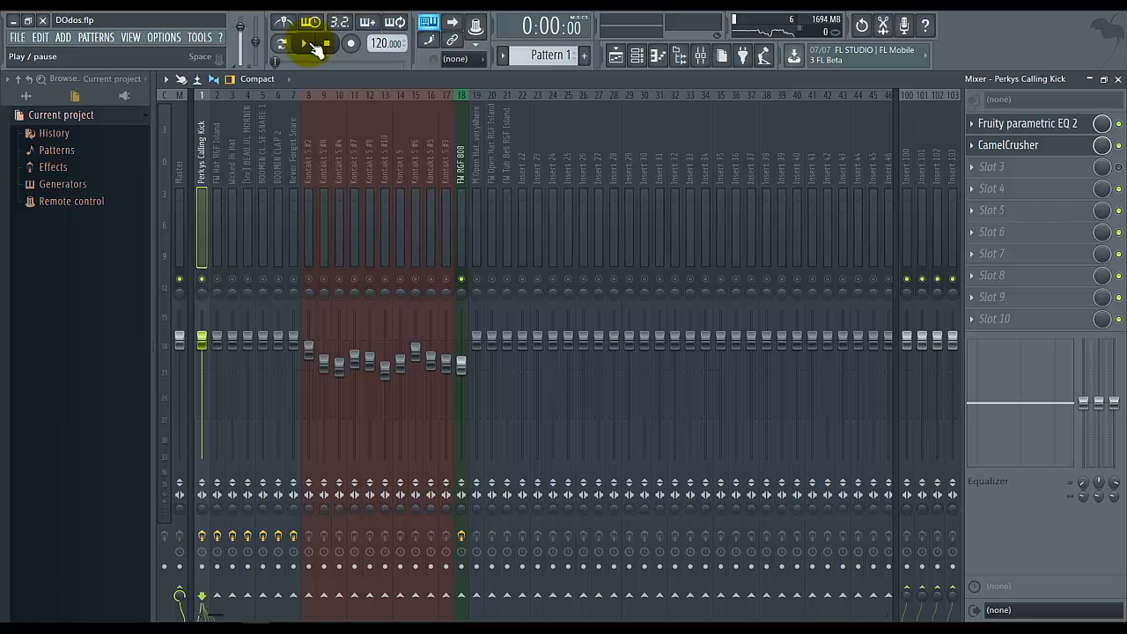
Raise the FW RGF 808 fader slightly and lower the Perkys Calling Kick fader to about -1 dB during playback.
left_click(308, 44)
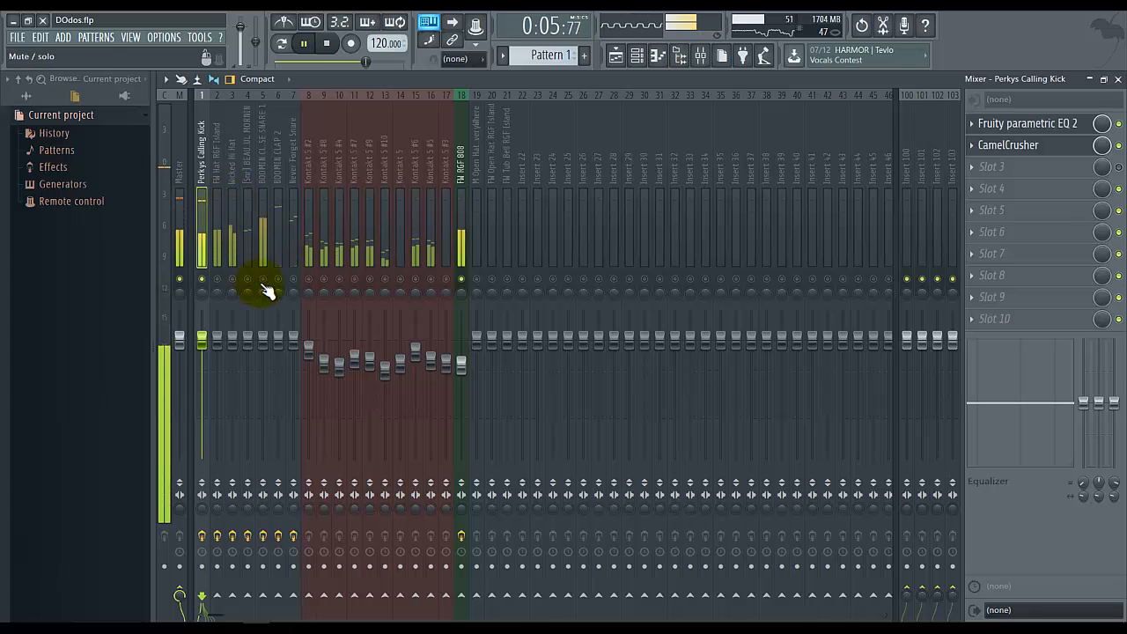
left_click(463, 363)
left_click_drag(474, 357, 475, 370)
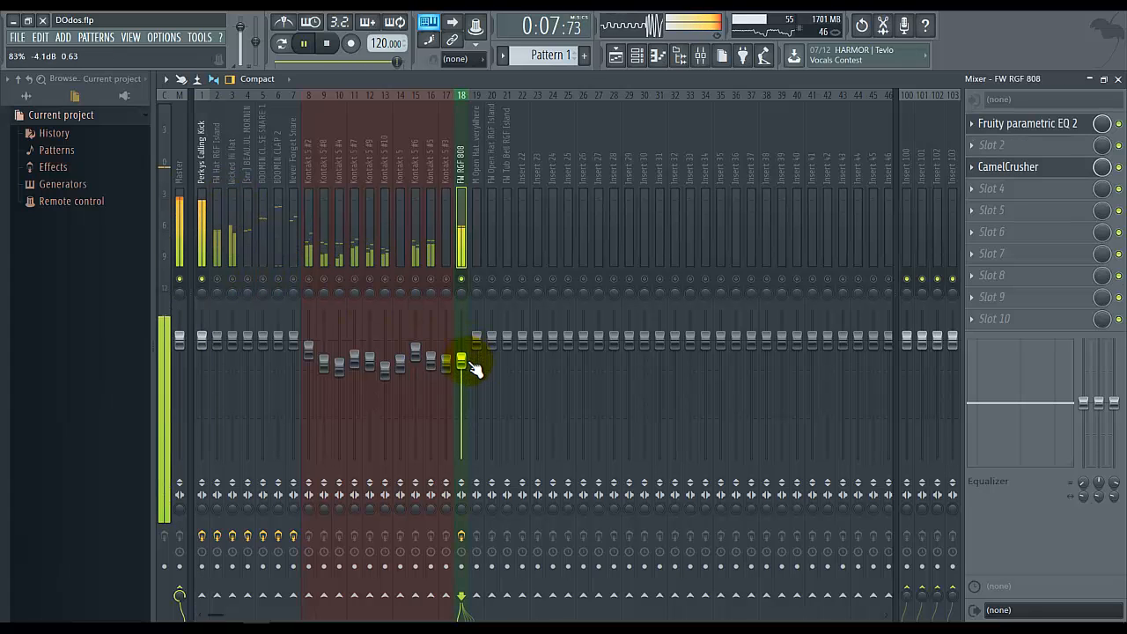
left_click(204, 338)
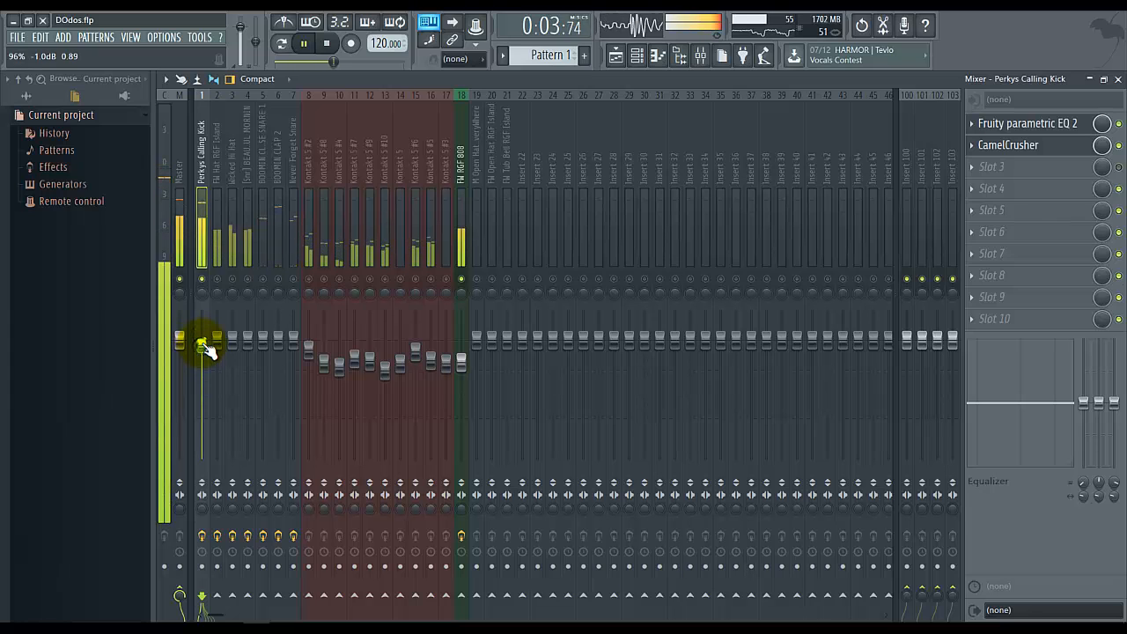
left_click_drag(202, 345, 207, 328)
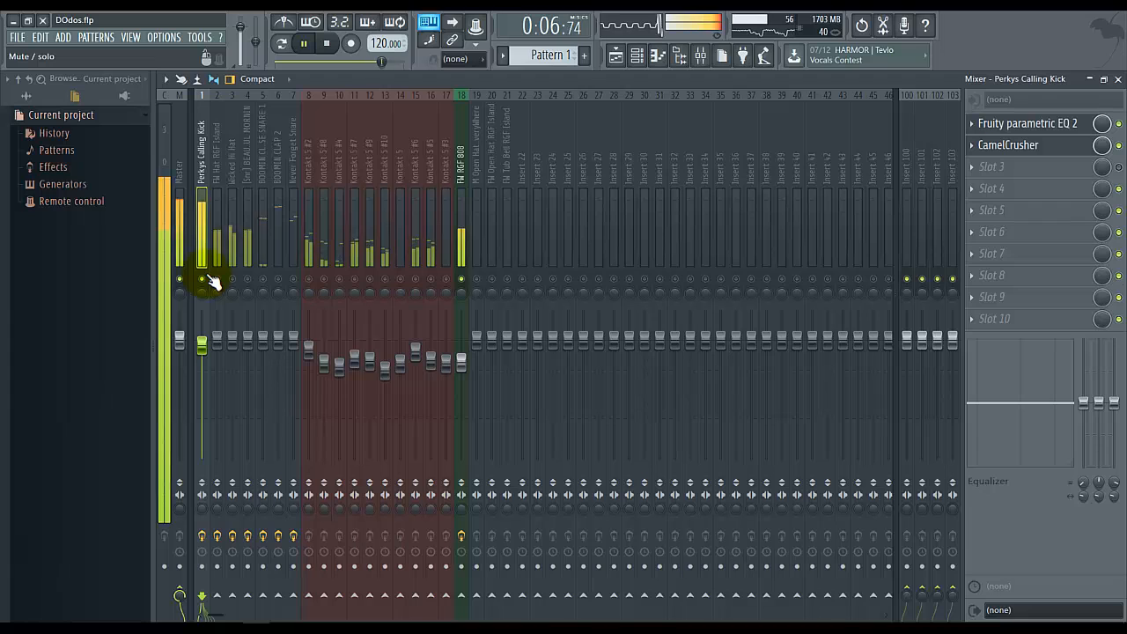
left_click(327, 43)
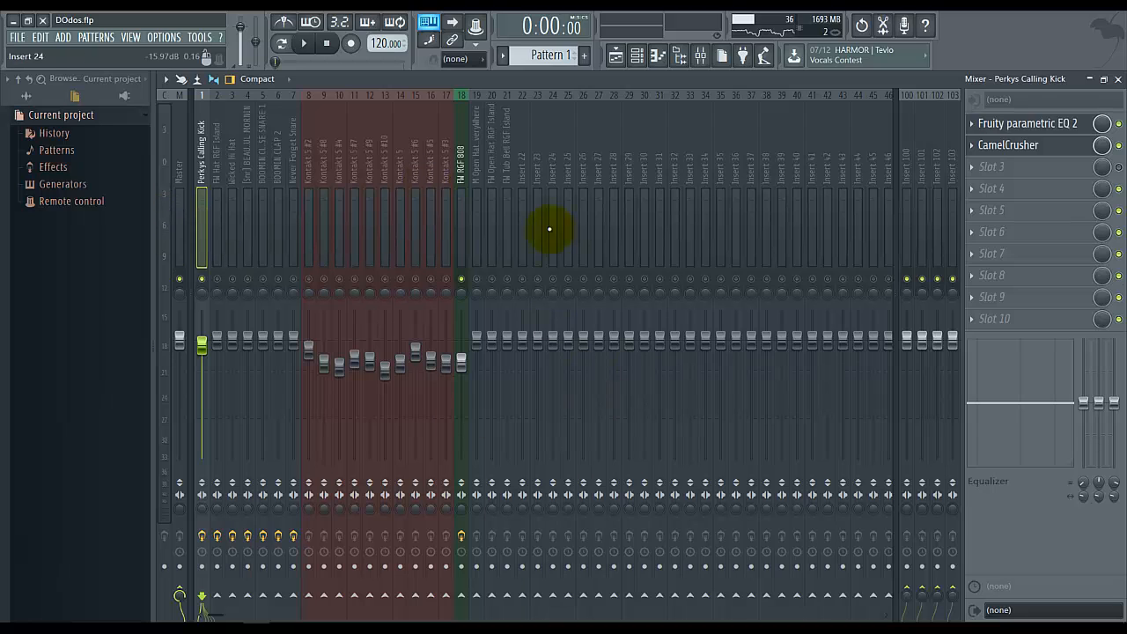
Solo the M Open Hat Uber EveryWhere mixer track and play the pattern to hear it alone.
right_click(462, 279)
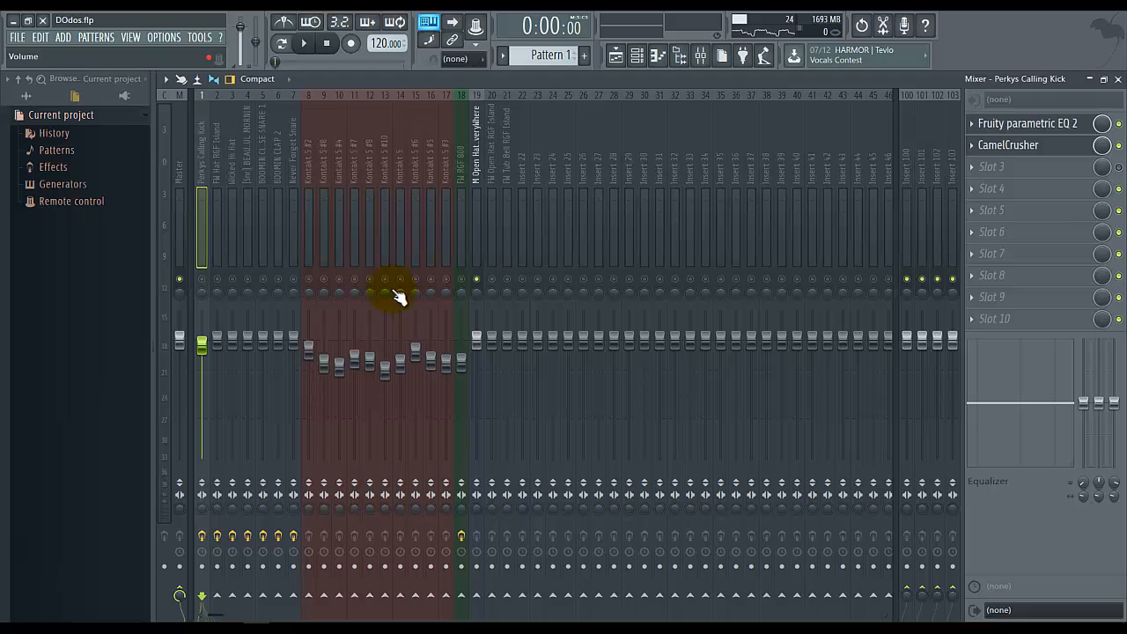
left_click(318, 253)
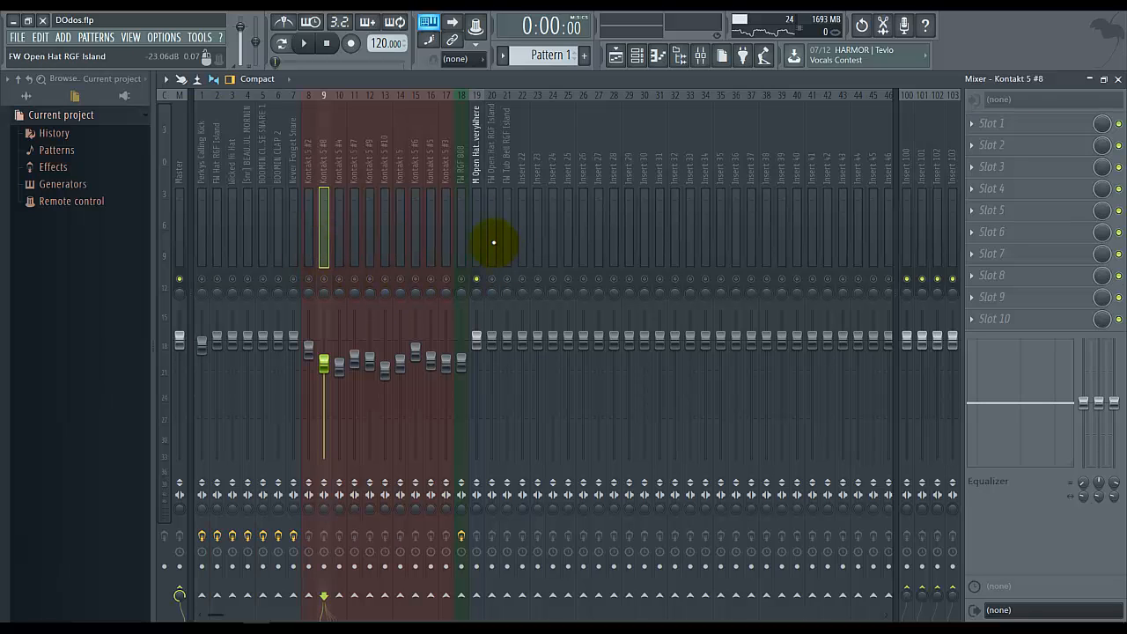
key("space")
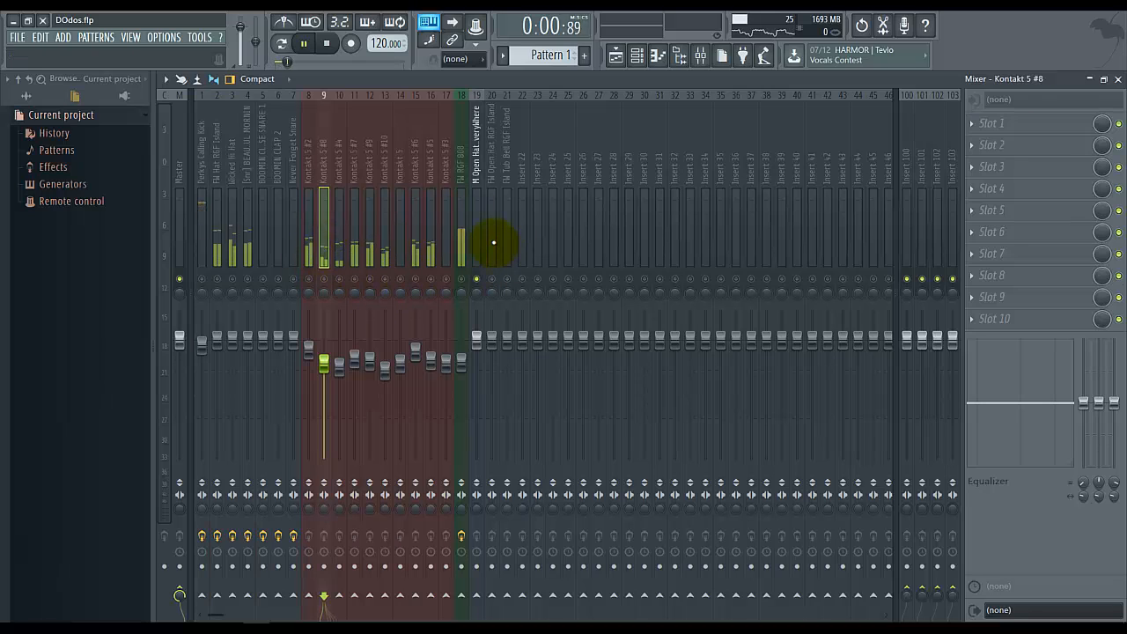
left_click(326, 43)
left_click(304, 43)
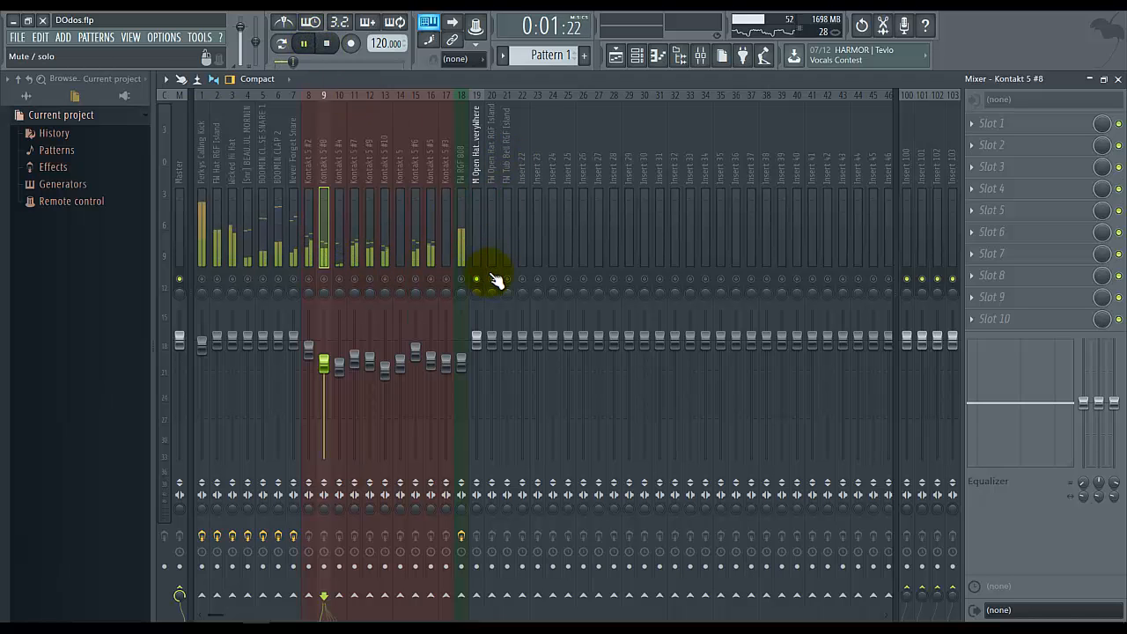
Unmute channels 19 to 21 in the channel rack, select the M Open Hat Uber EveryWhere mixer track and stop playback.
left_click(616, 55)
left_click(635, 55)
scroll(235, 422, "down", 3)
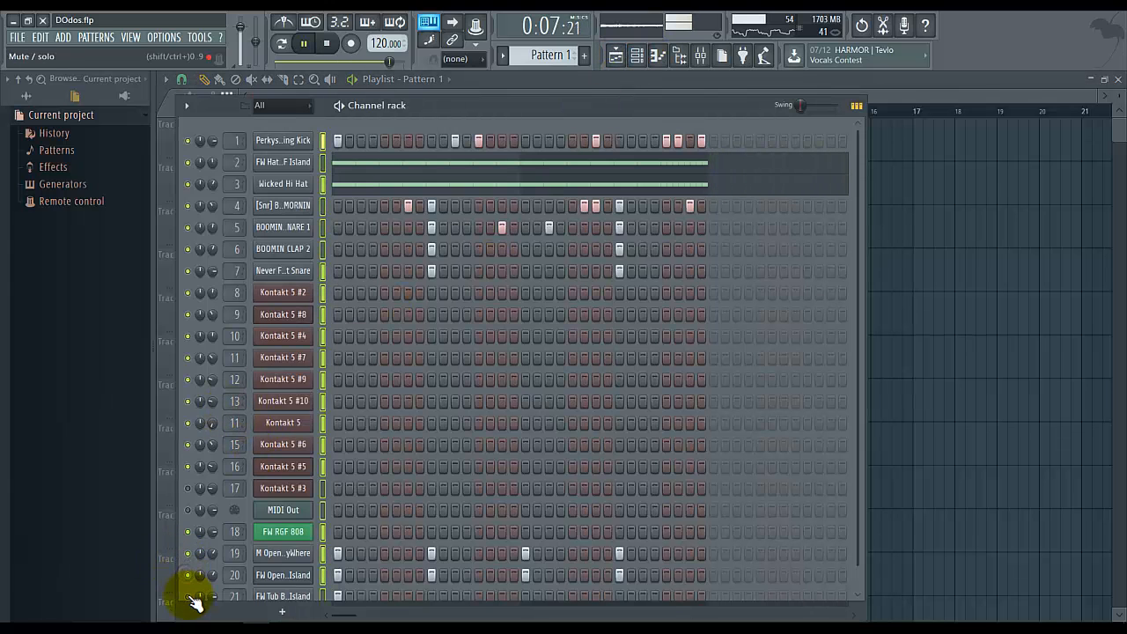
scroll(830, 440, "down", 1)
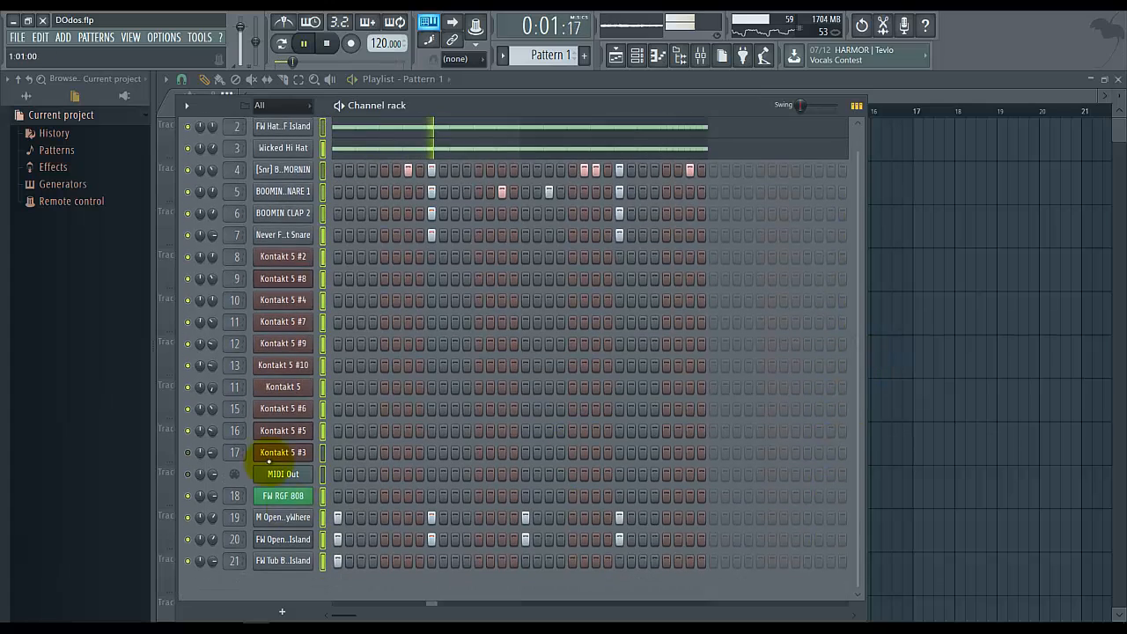
left_click(705, 55)
left_click(478, 246)
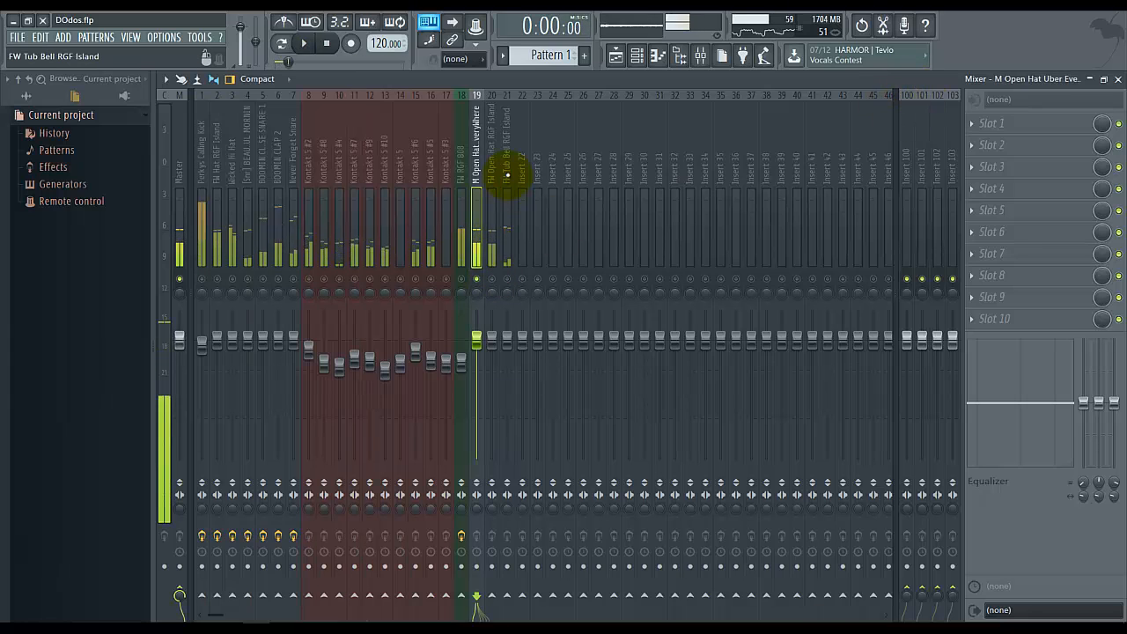
key("space")
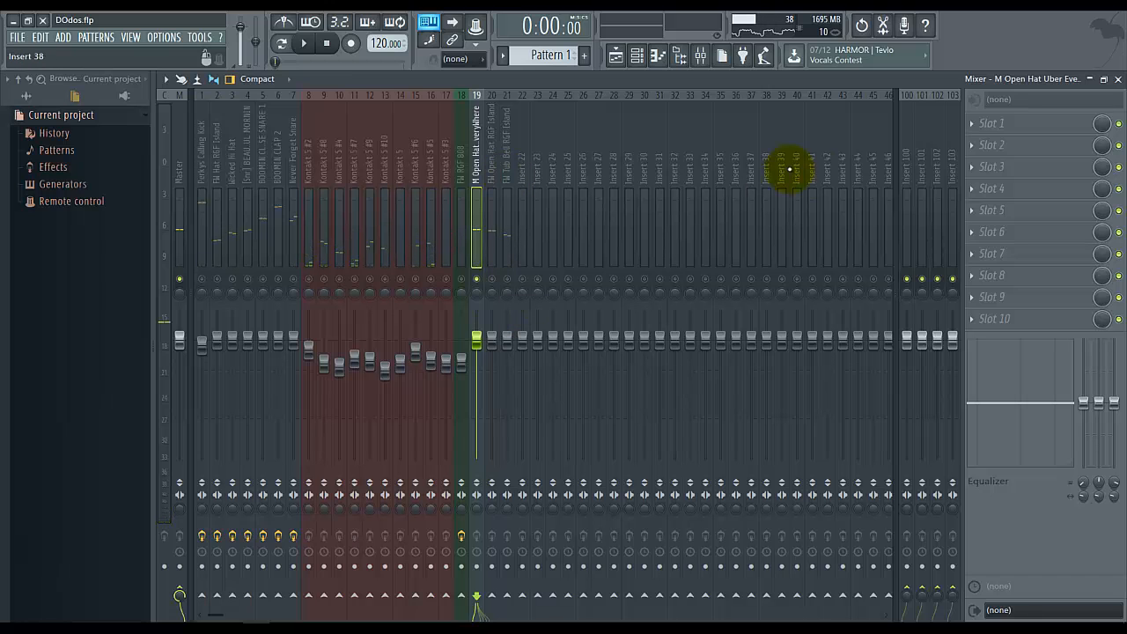
Insert Fruity Parametric EQ 2 in slot 1 of the M Open Hat track and make band 1 a high pass with a raised cutoff.
left_click(1012, 129)
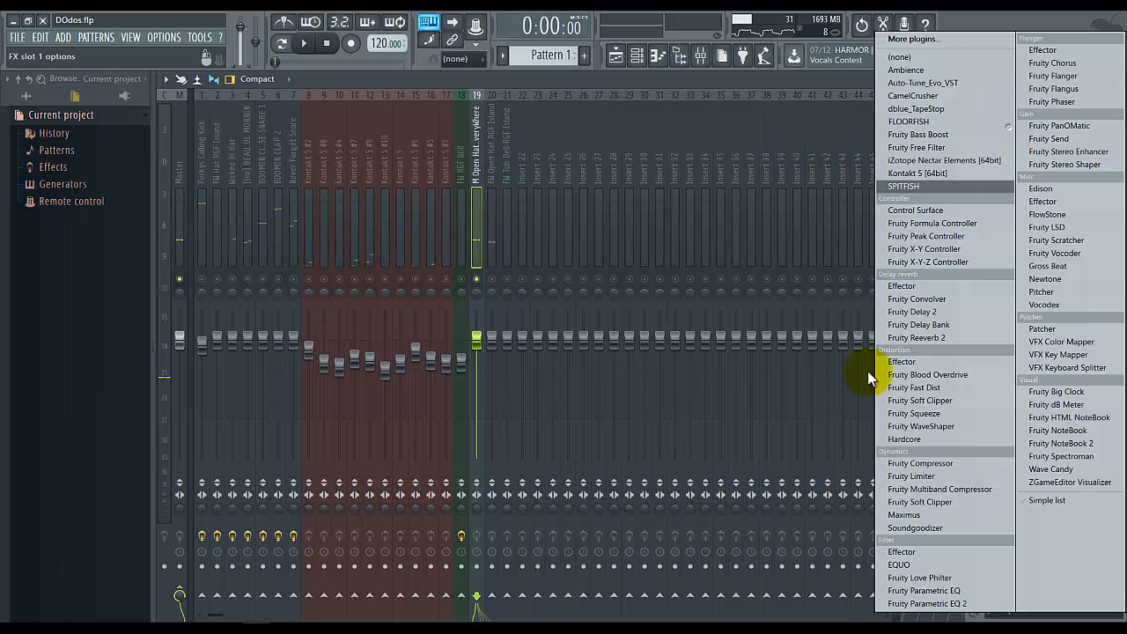
left_click(981, 606)
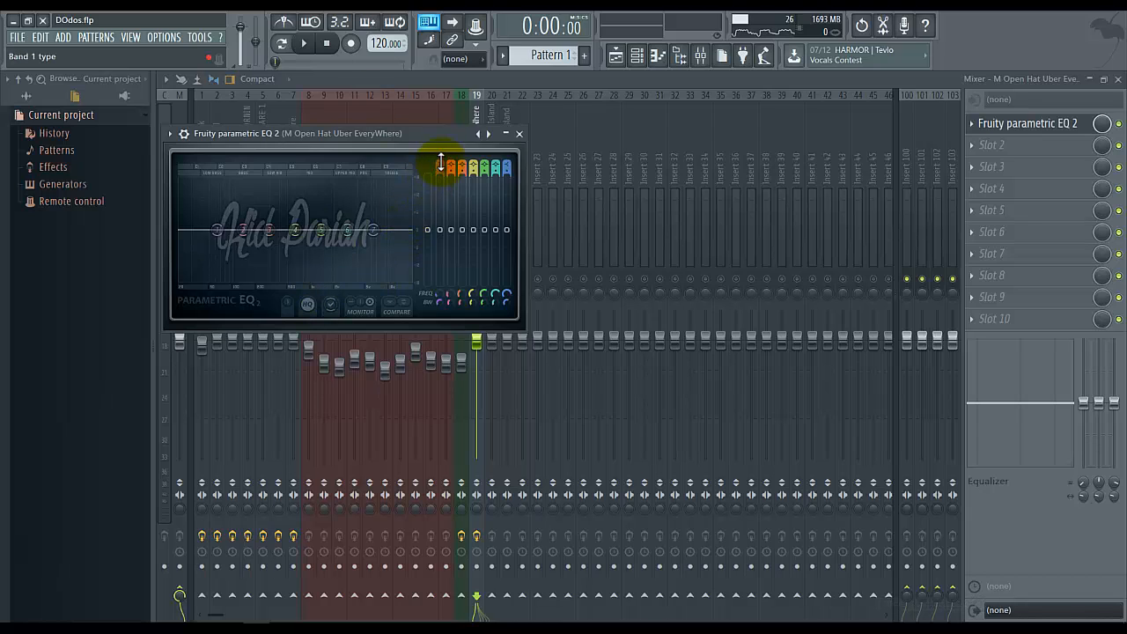
left_click_drag(441, 163, 438, 173)
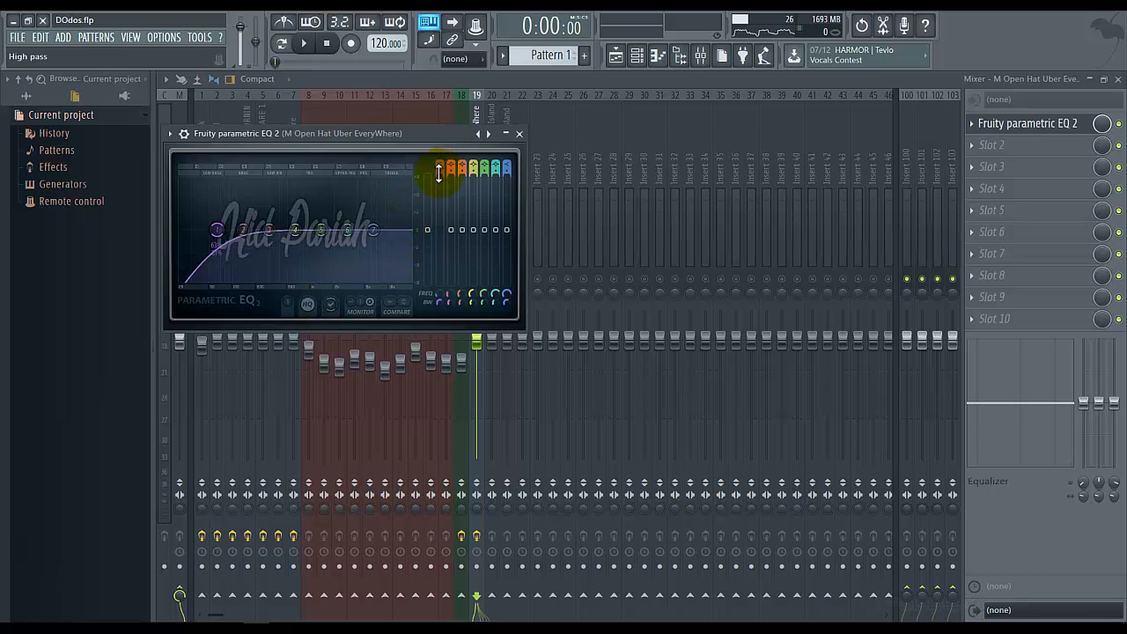
left_click(289, 229)
left_click_drag(222, 240, 248, 238)
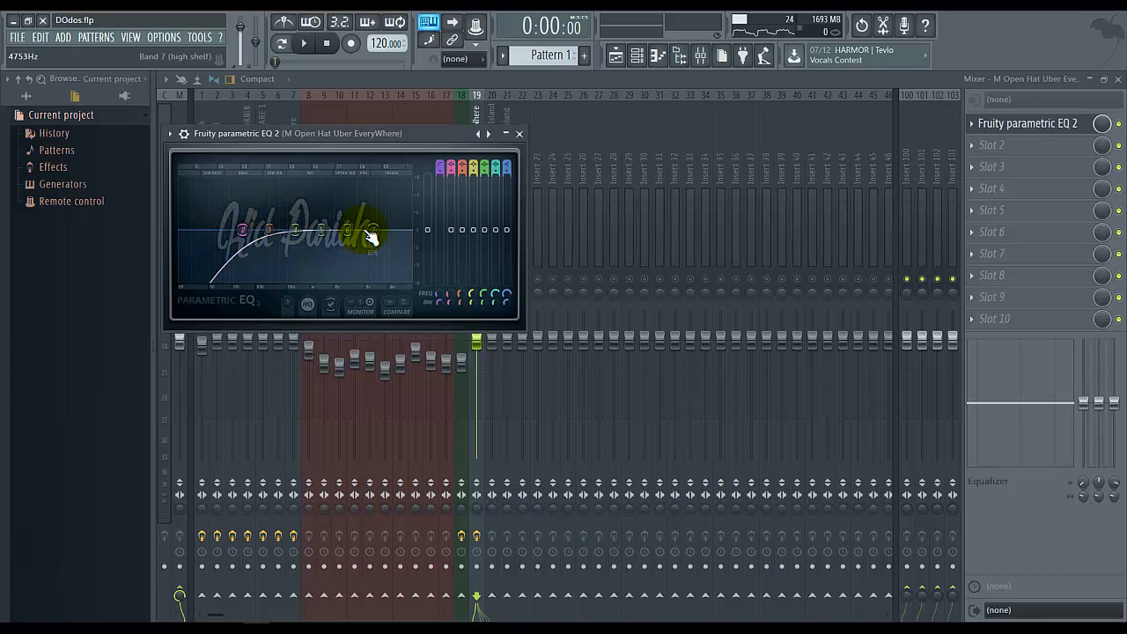
Change EQ band 7 on the M Open Hat track to a low pass at about 18.2 kHz.
left_click(506, 159)
mouse_move(506, 163)
left_mouse_down()
mouse_move(496, 202)
mouse_move(504, 166)
left_mouse_up()
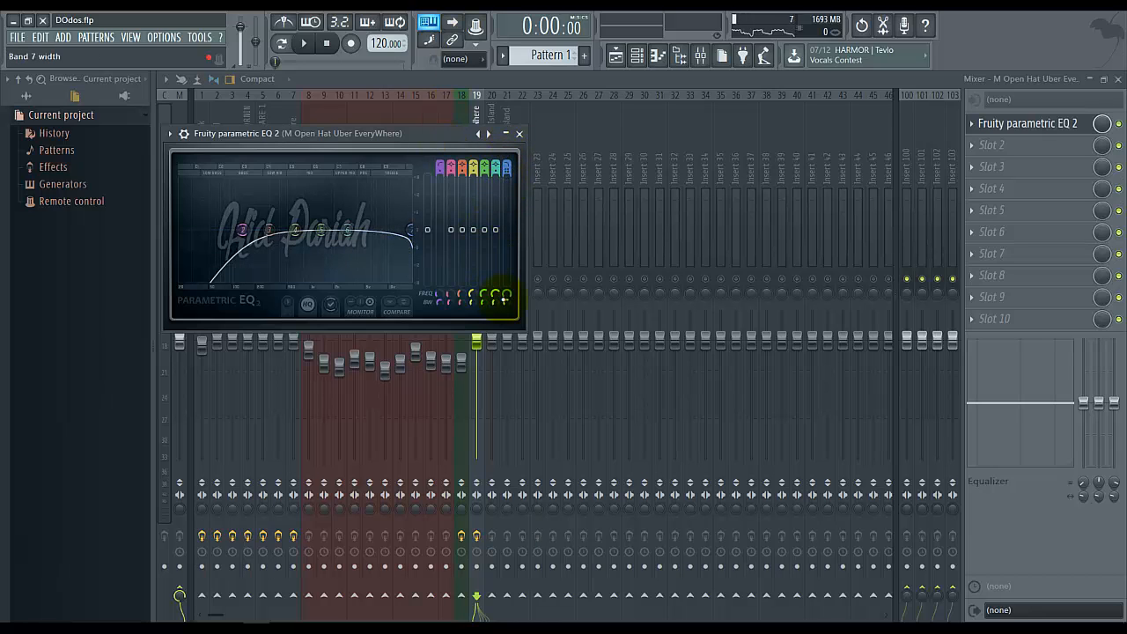
left_click_drag(503, 301, 506, 294)
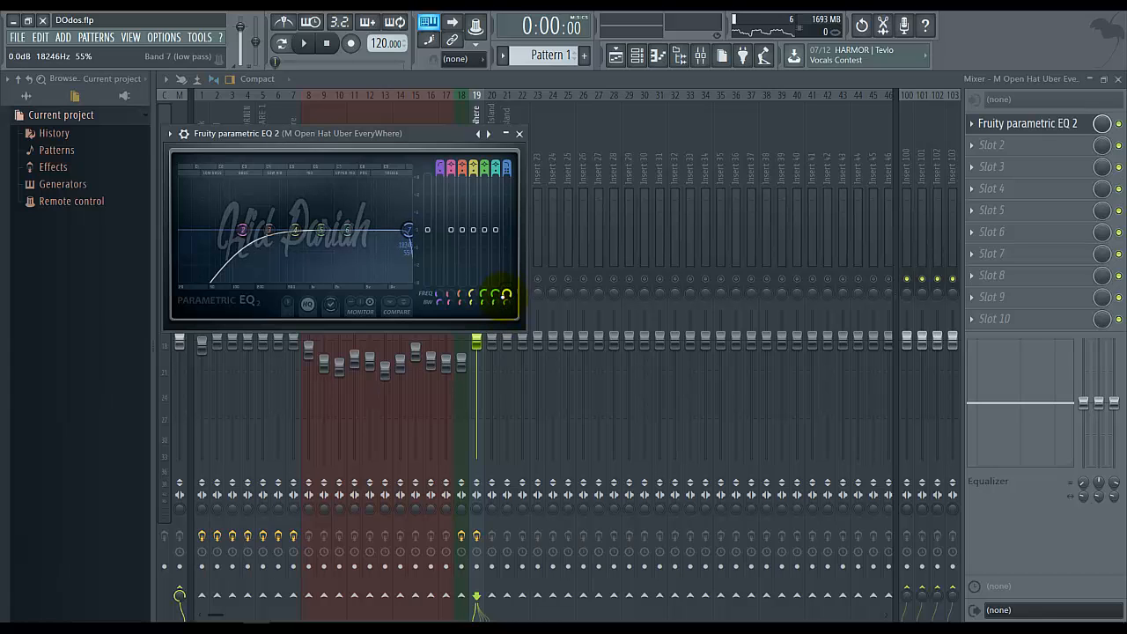
left_click(292, 234)
left_click_drag(263, 232, 243, 192)
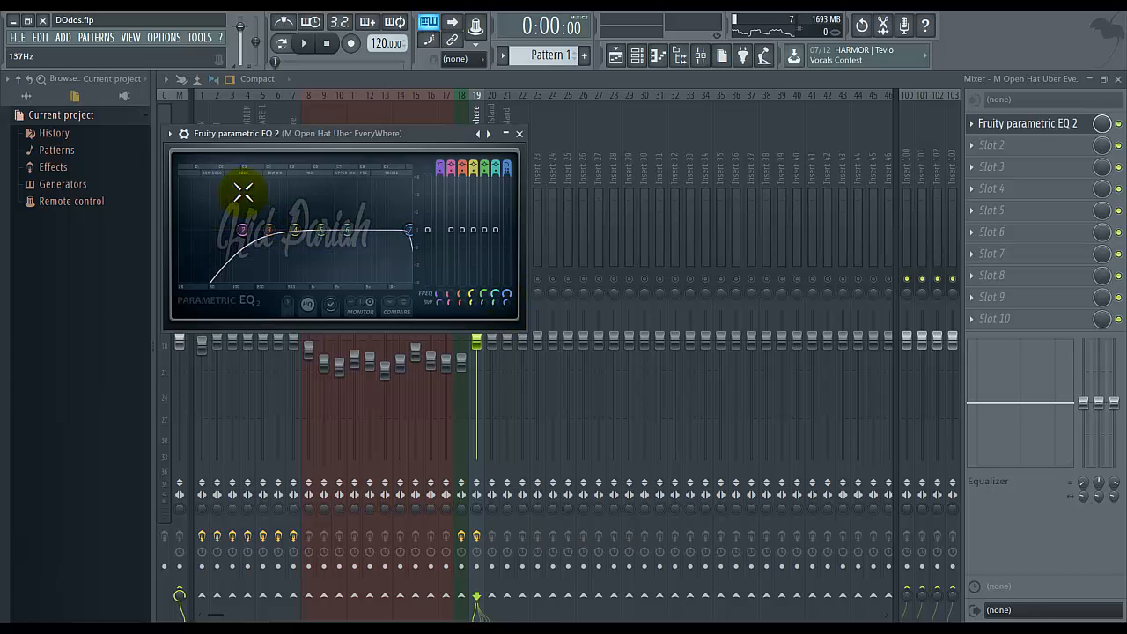
Raise the M Open Hat's high-pass cutoff to about 1590 Hz while listening to the loop.
key("space")
left_click_drag(252, 239, 367, 198)
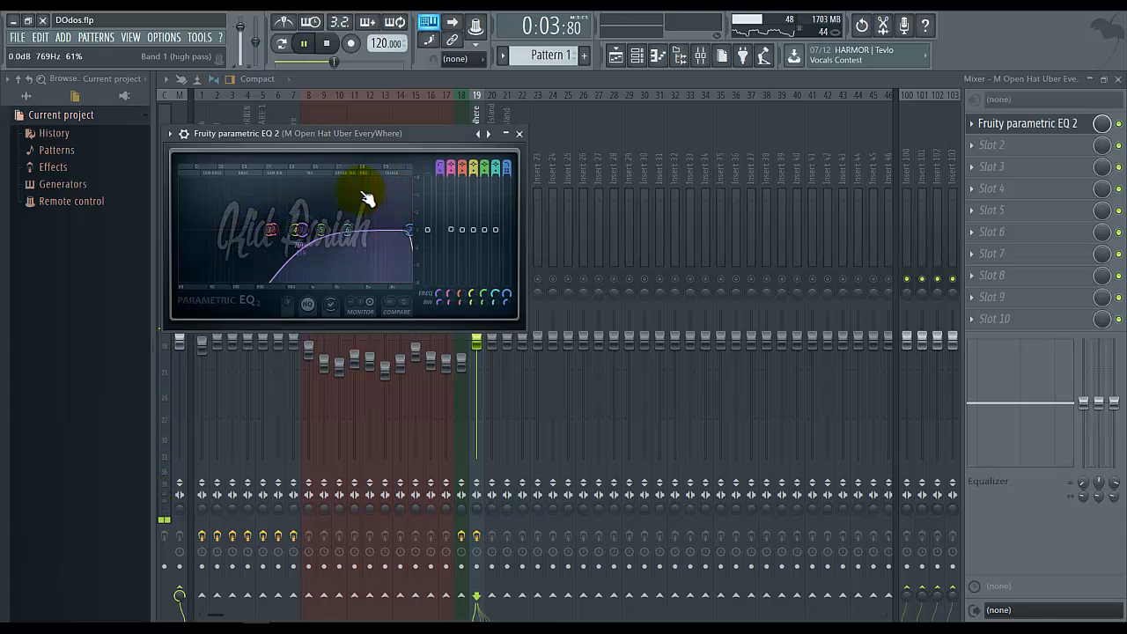
left_click(325, 43)
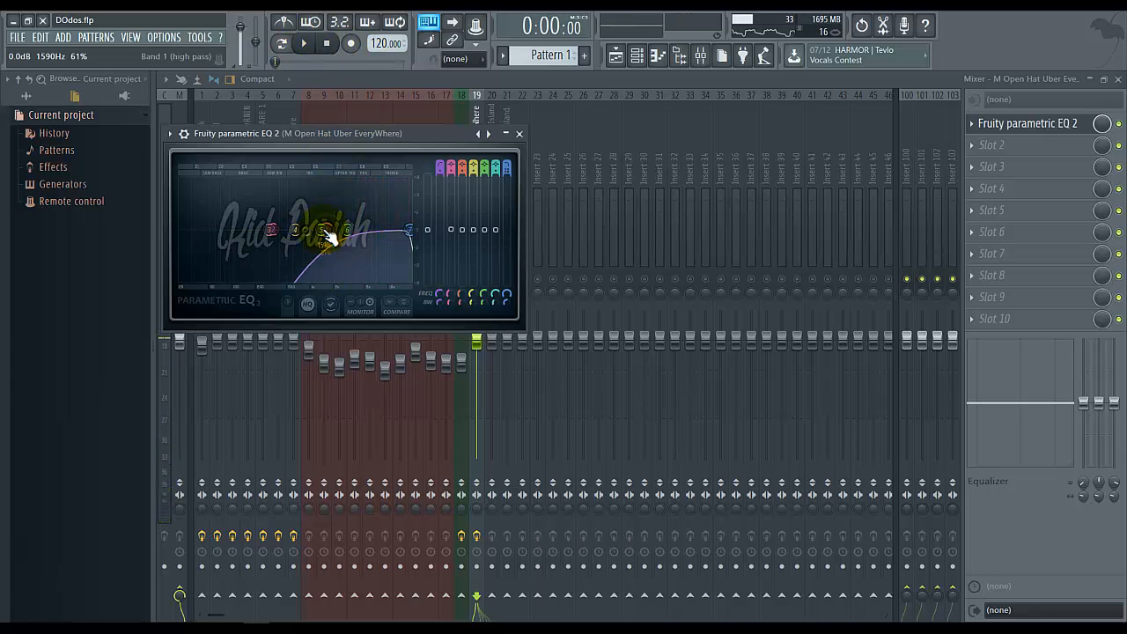
left_click_drag(329, 236, 291, 132)
Boost band 2 slightly in the treble and ease the high-pass cutoff back during playback, and close the M Open Hat's EQ.
left_click(307, 45)
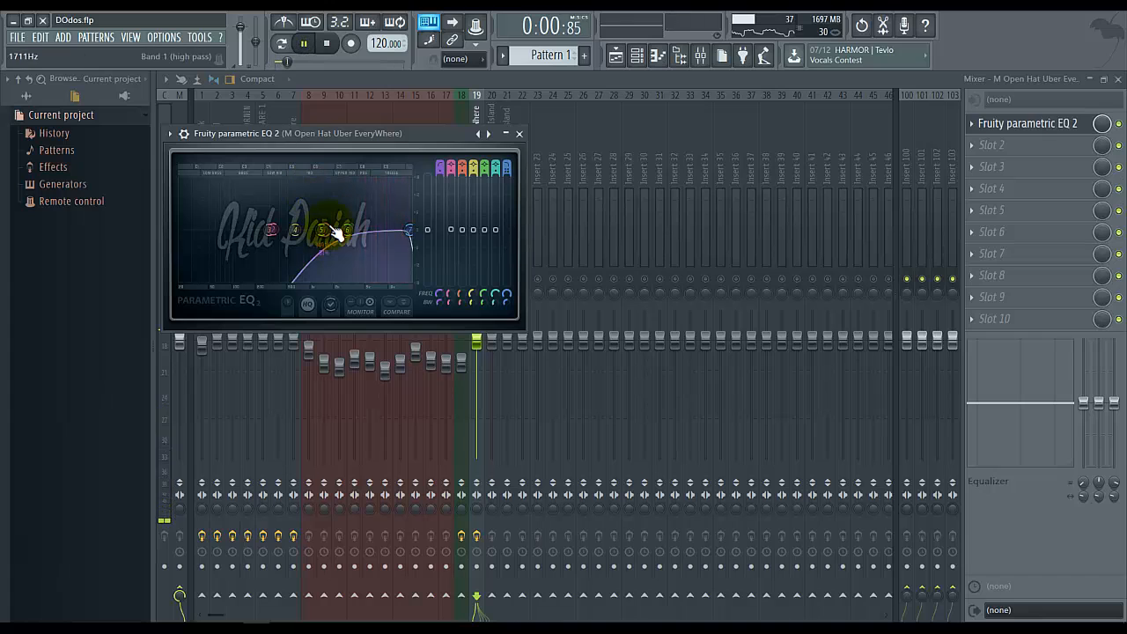
left_click_drag(329, 232, 444, 295)
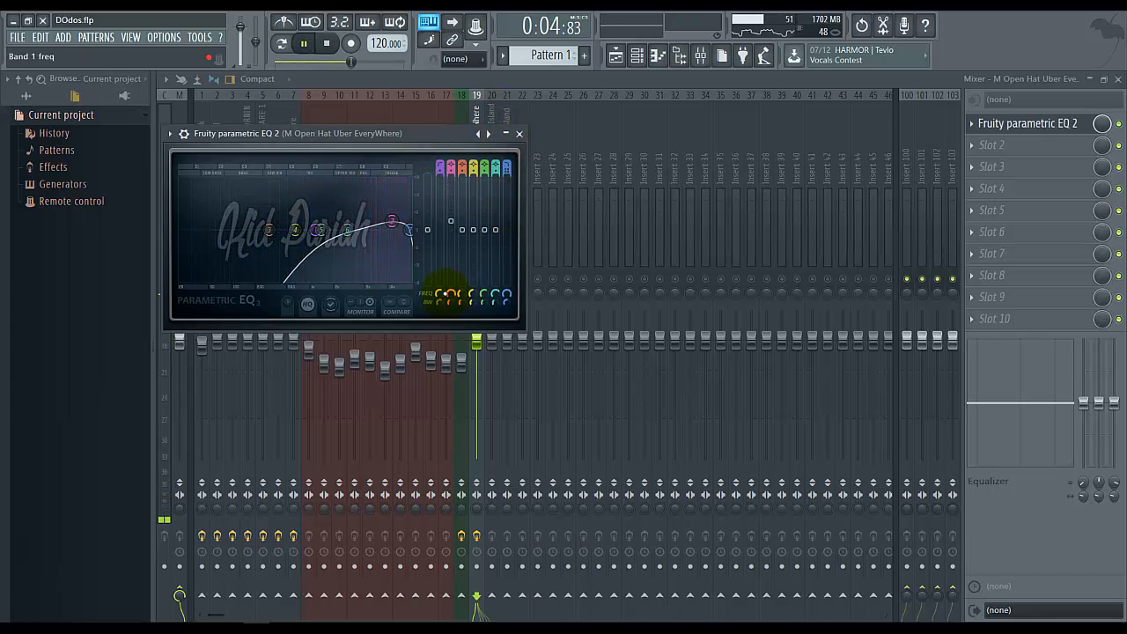
left_click(375, 231)
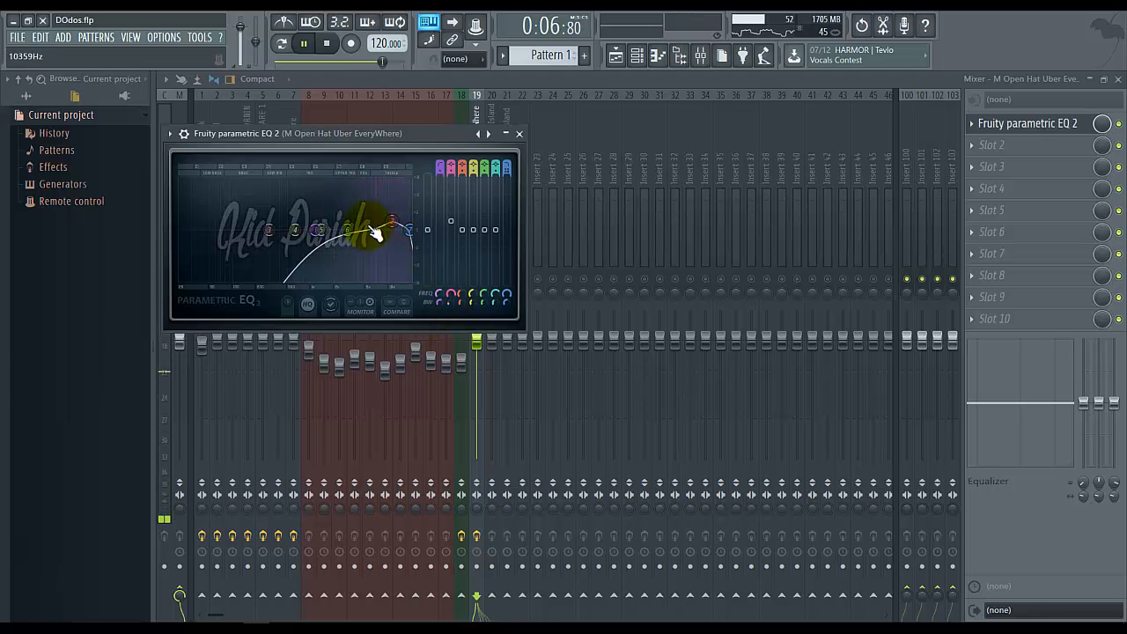
left_click_drag(374, 231, 398, 238)
key("space")
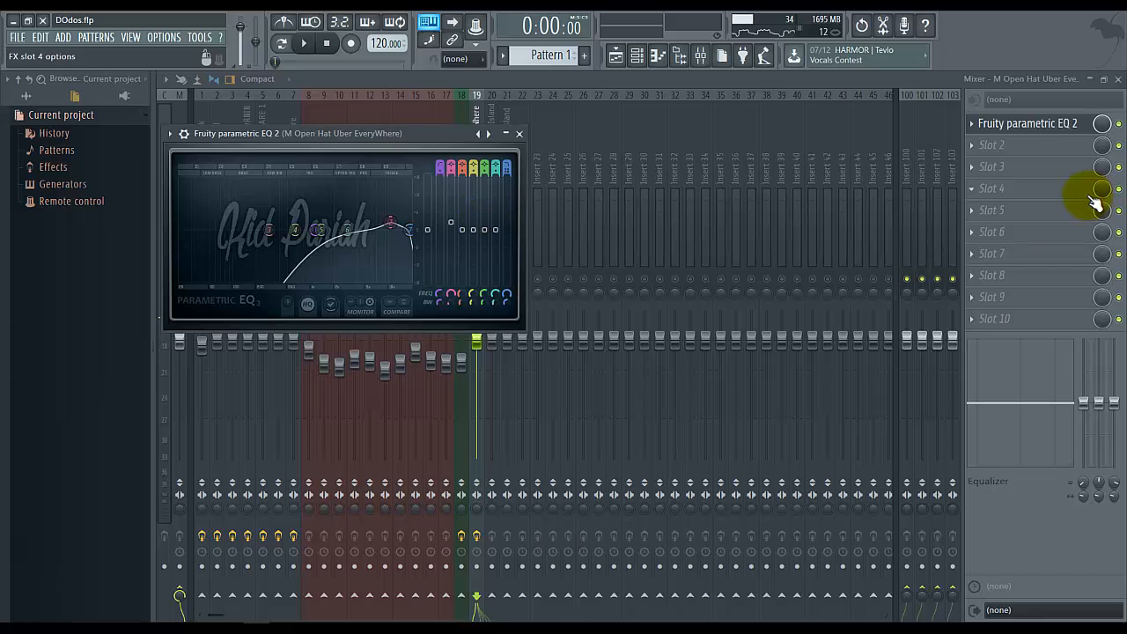
left_click(514, 77)
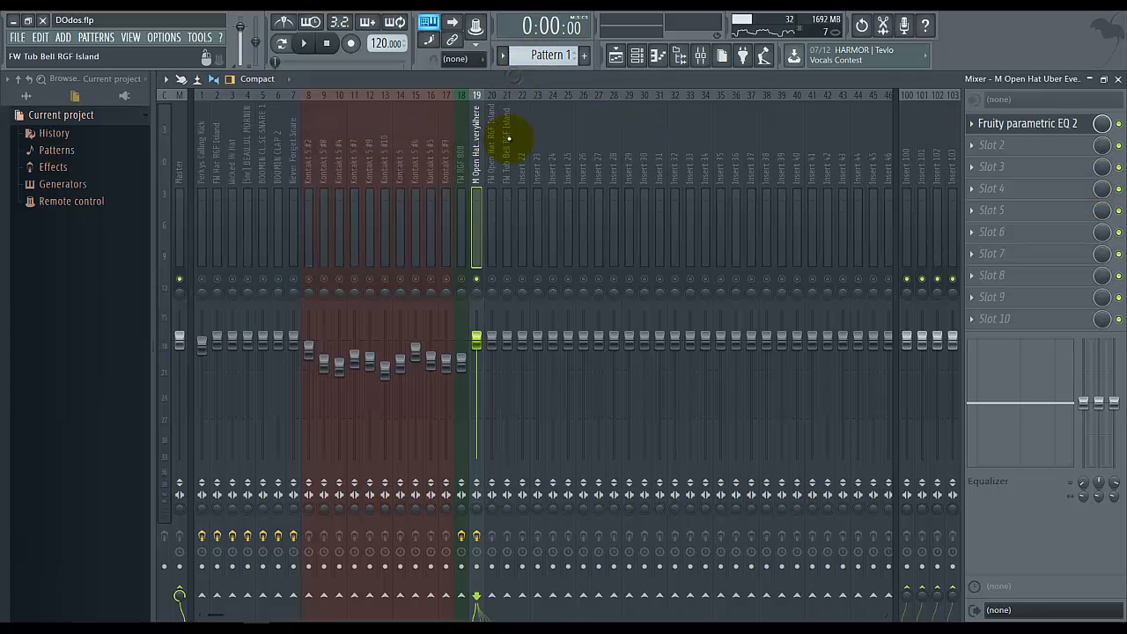
Solo the FW Open Hat RGF Island track, start playback and insert Fruity Parametric EQ 2 in its slot 1.
left_click(493, 138)
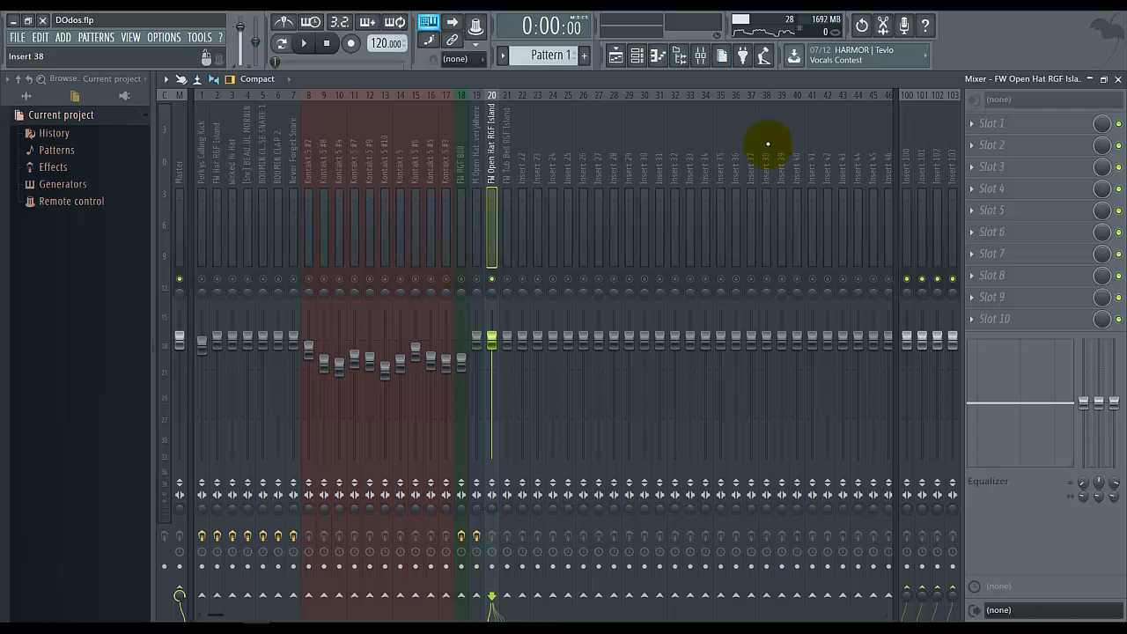
left_click(308, 44)
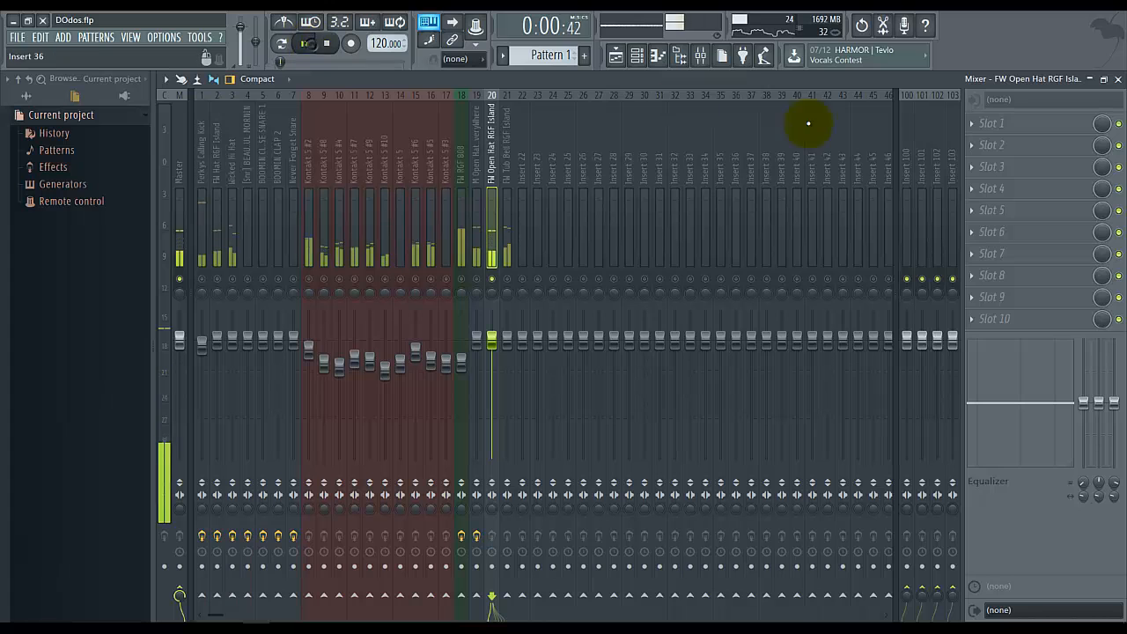
left_click(990, 122)
left_click(935, 599)
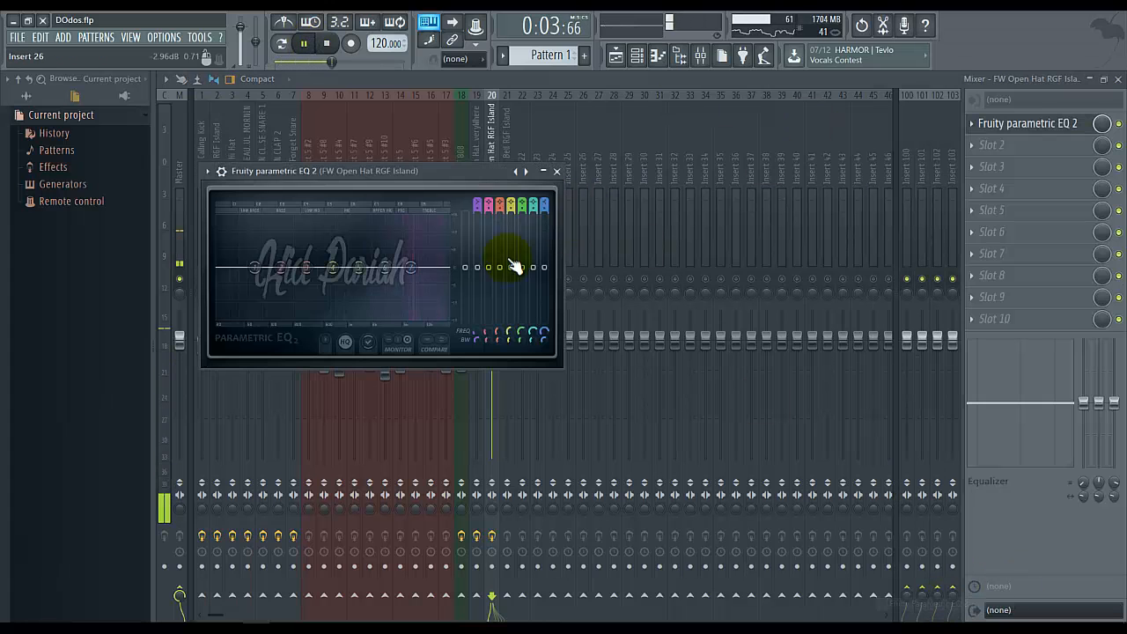
Cut the FW Open Hat's lows with band 1 at -18 dB around 769 Hz and boost band 4 about 4.3 dB near 8.4 kHz.
left_click_drag(252, 279, 407, 521)
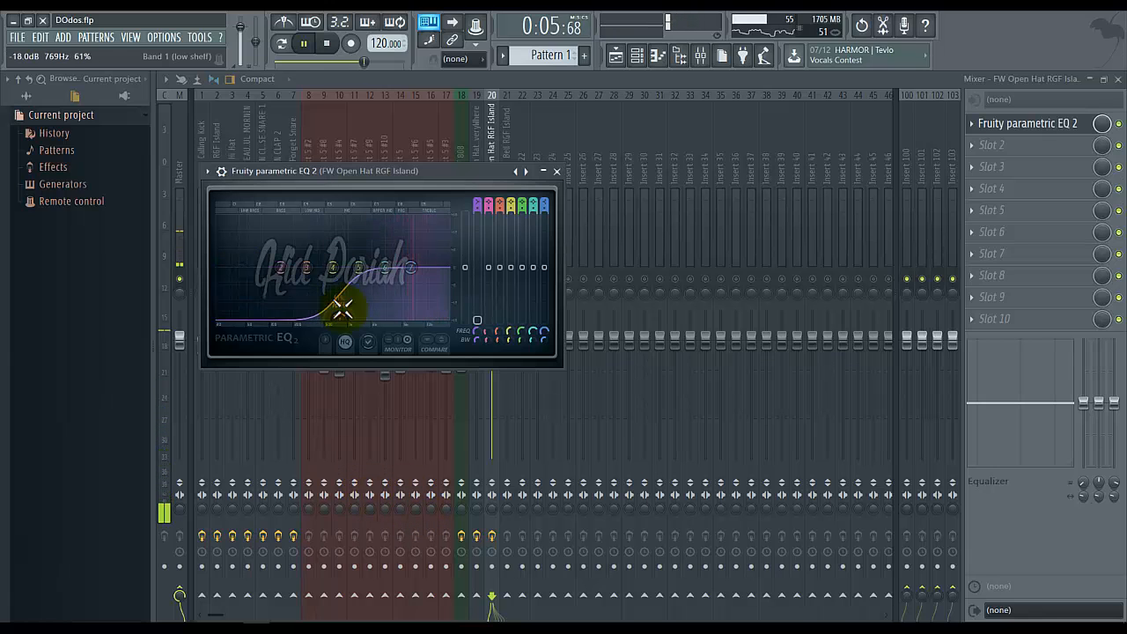
left_click_drag(334, 270, 505, 403)
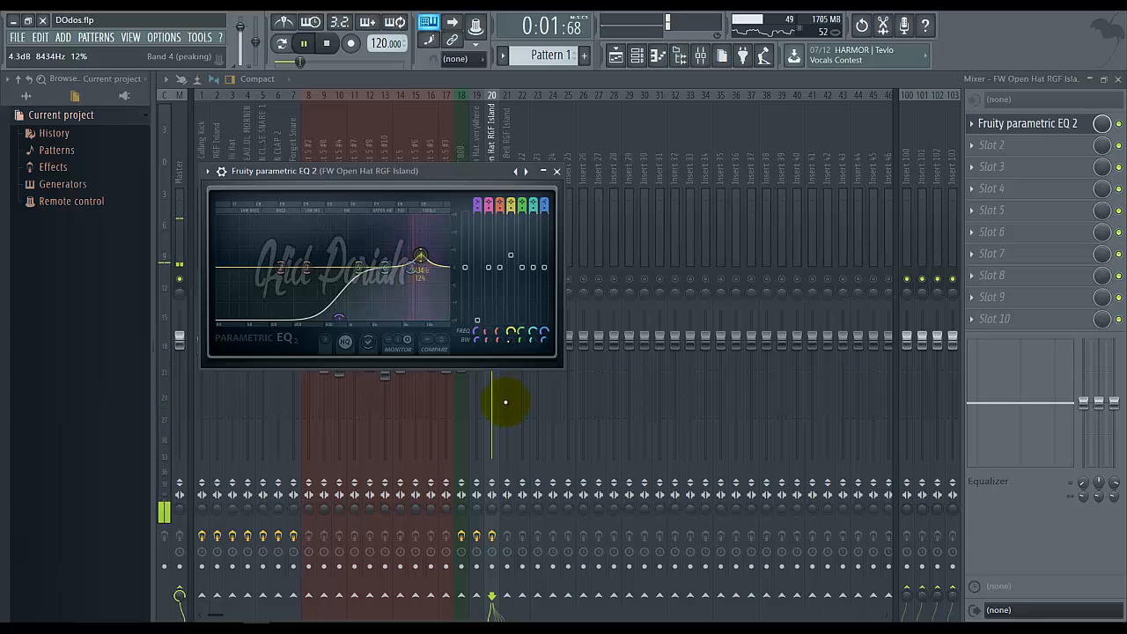
Close the open hat's EQ, solo the FW Tub Bell RGF Island track and add Fruity Parametric EQ 2 to its first effect slot.
left_click(509, 76)
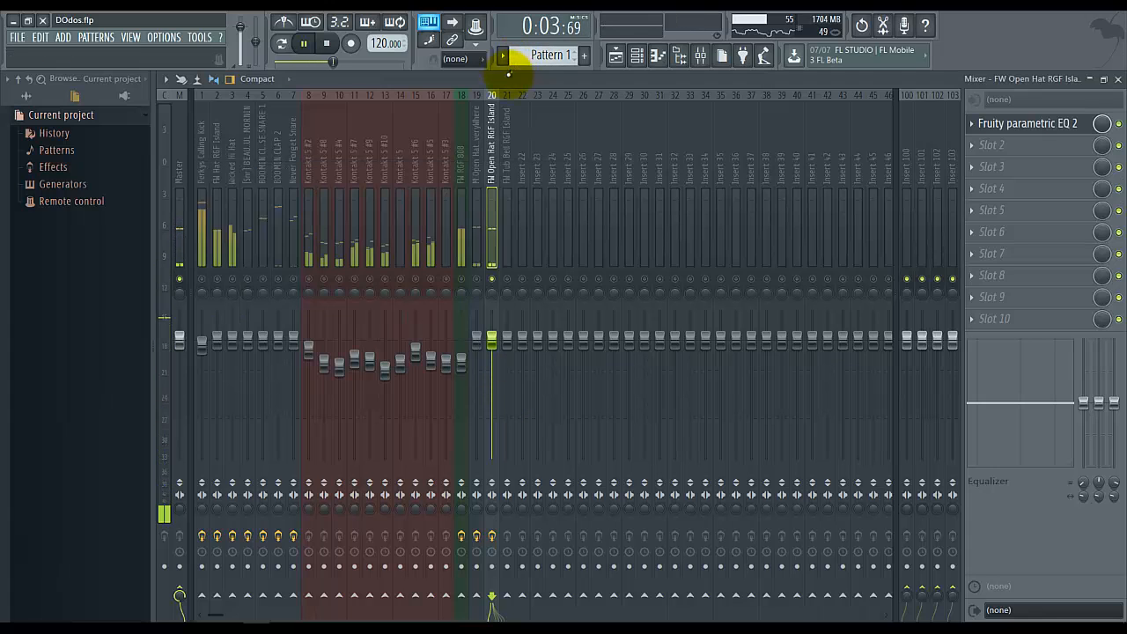
right_click(508, 281)
left_click(511, 237)
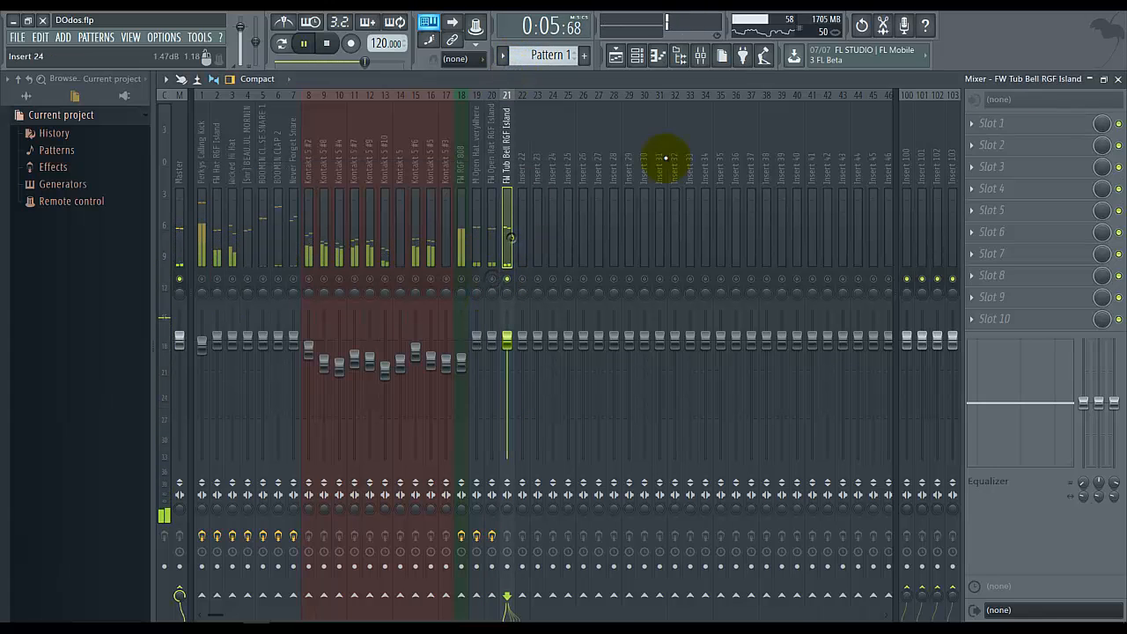
left_click(1015, 124)
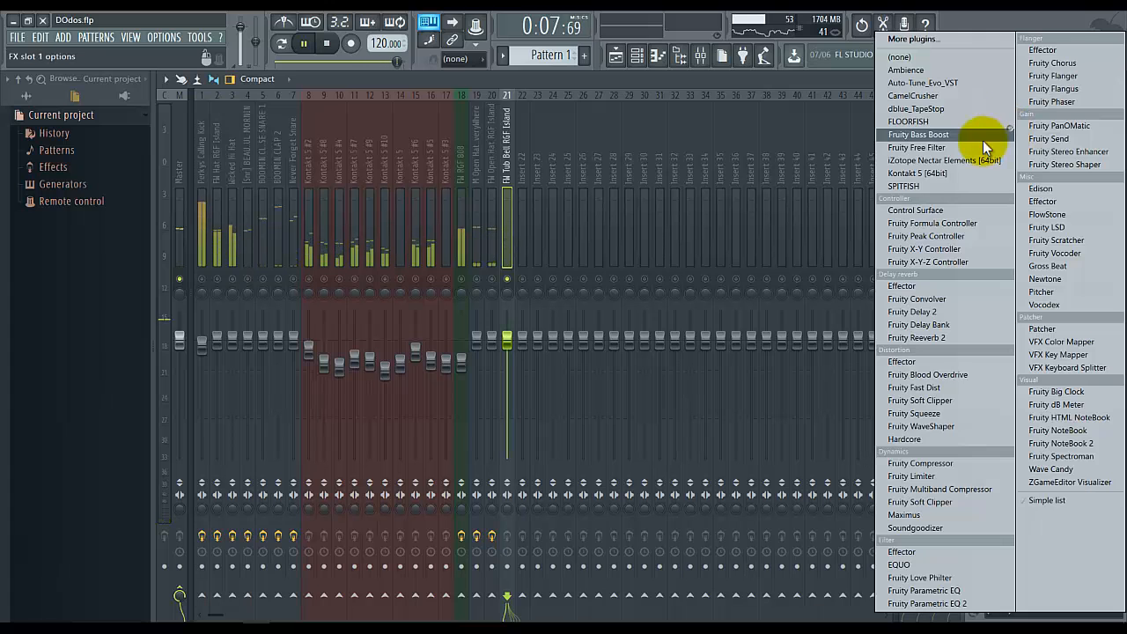
left_click(994, 603)
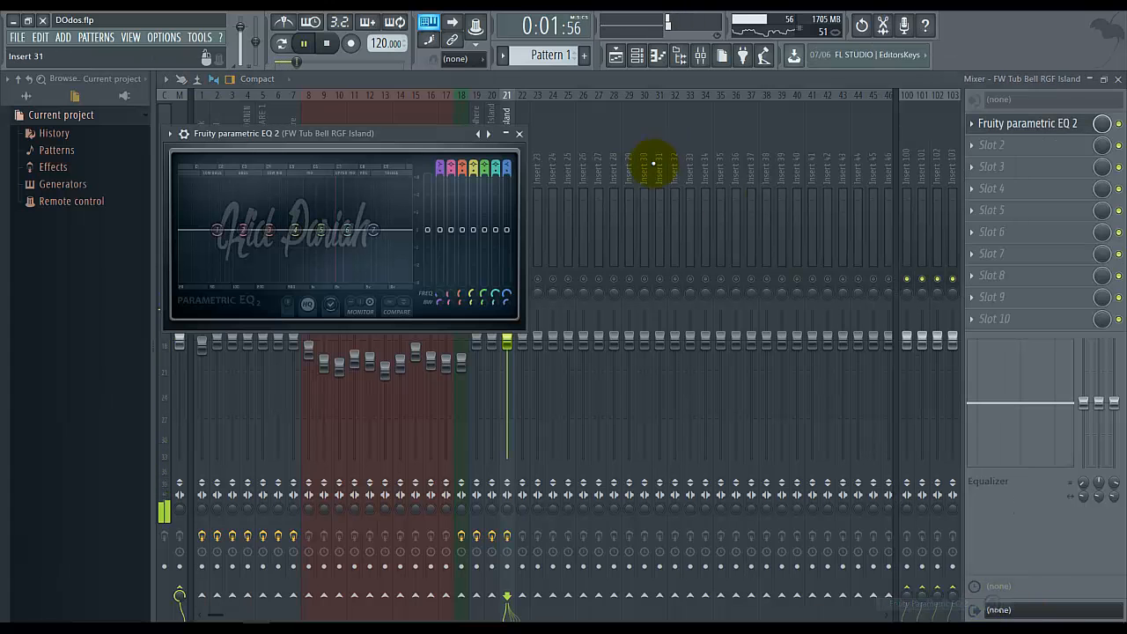
Turn band 1 of the tub bell's EQ into a steep high-pass at about 179 Hz with 55% bandwidth.
left_click_drag(441, 164, 438, 175)
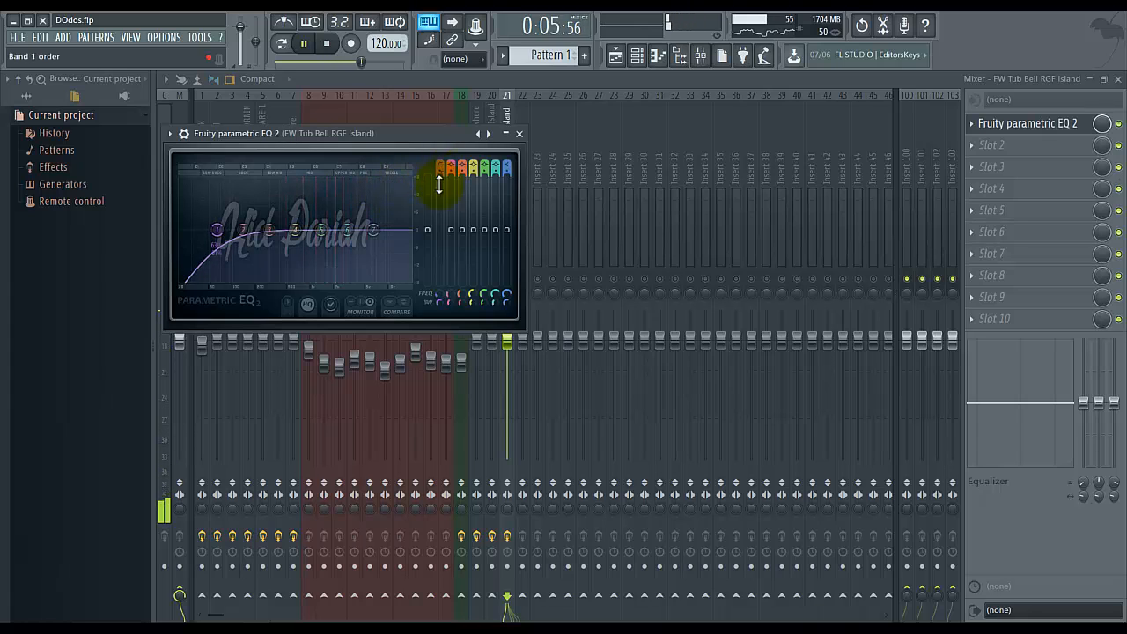
left_click_drag(439, 185, 441, 199)
mouse_move(437, 293)
left_mouse_down()
mouse_move(496, 183)
mouse_move(478, 225)
left_mouse_up()
left_click_drag(441, 299, 440, 315)
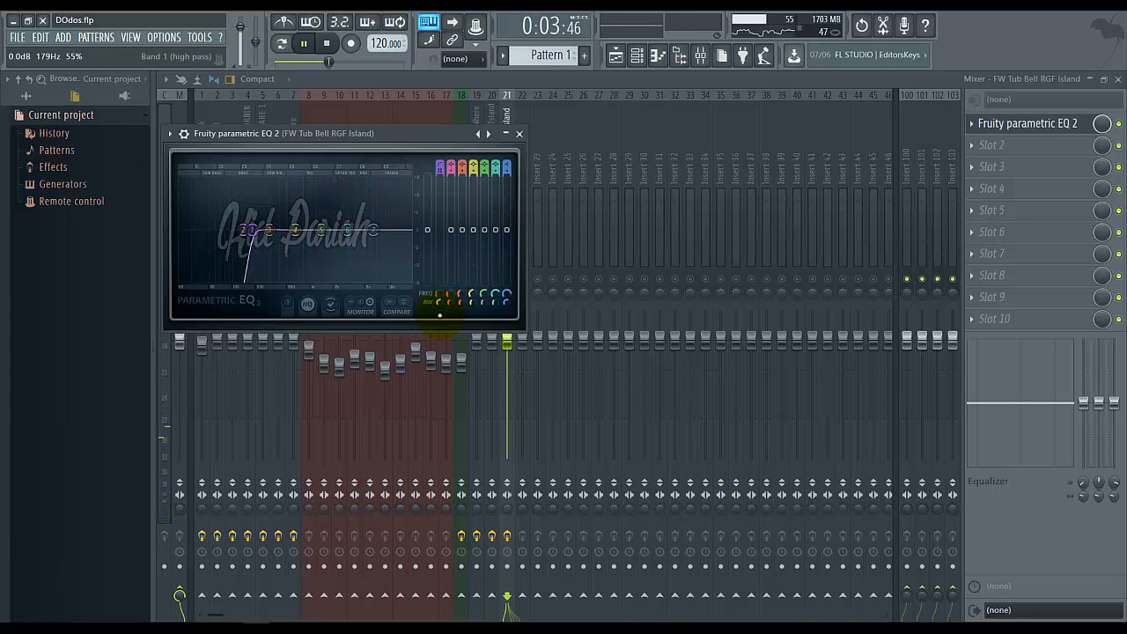
Roll off the tub bell's highest frequencies with band 7 and add a small midrange boost with band 5, ending with playback stopped.
left_click_drag(373, 230, 553, 359)
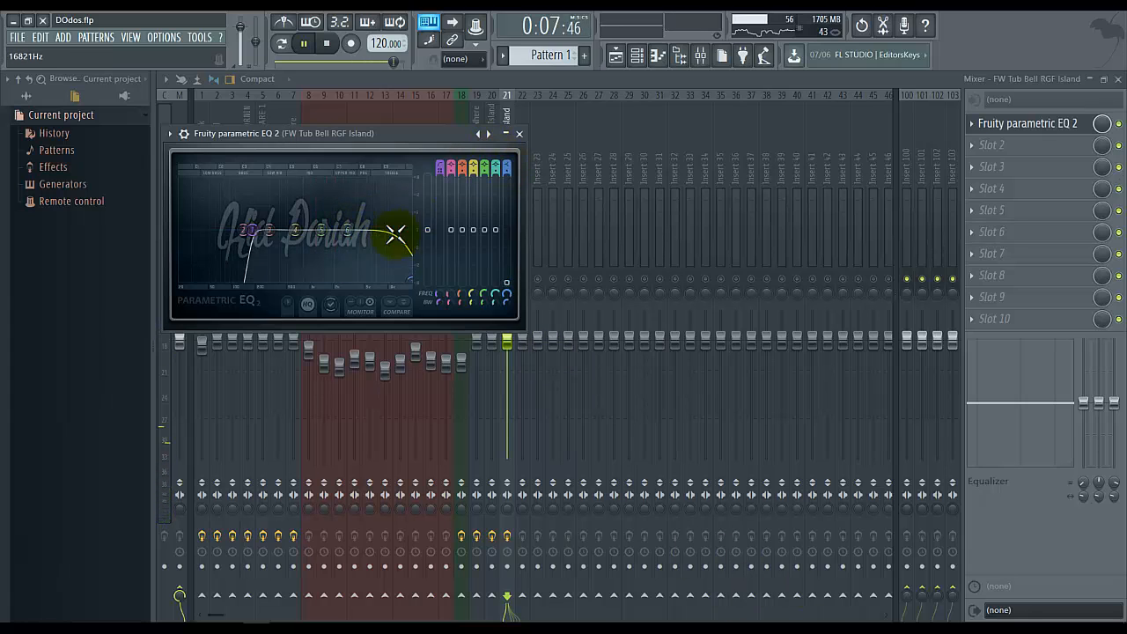
left_click_drag(348, 230, 325, 216)
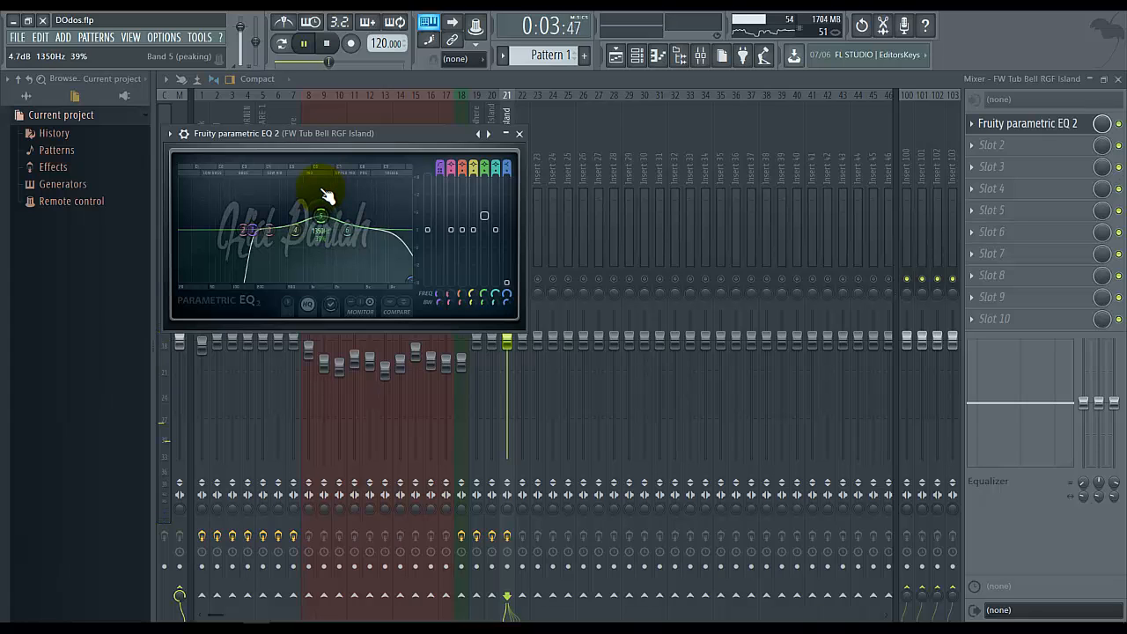
left_click_drag(329, 195, 331, 222)
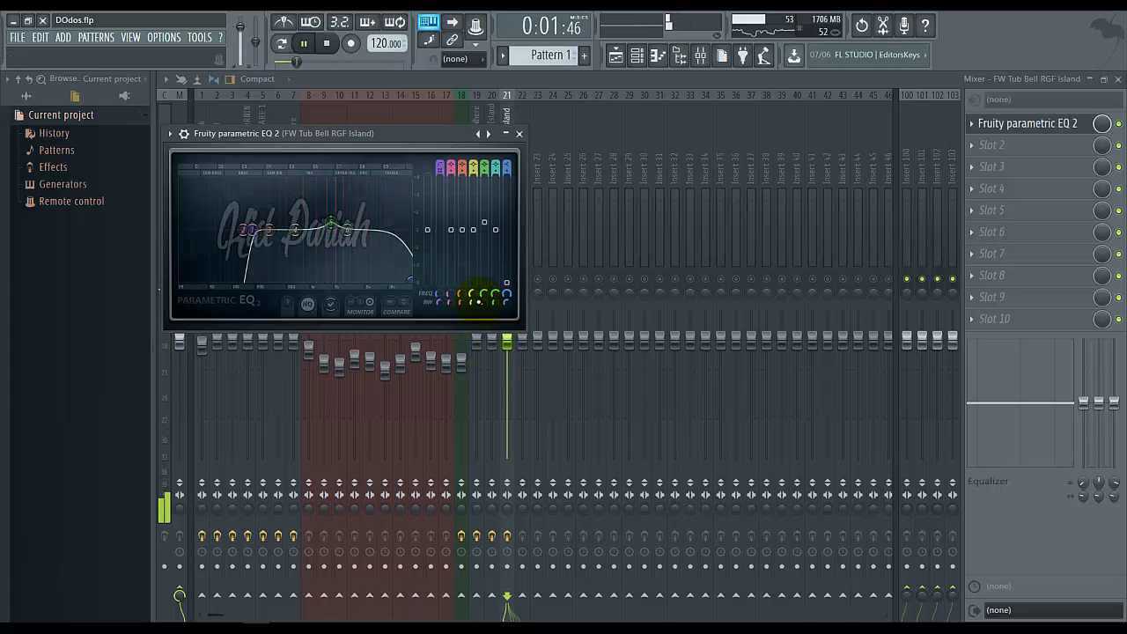
key("Escape")
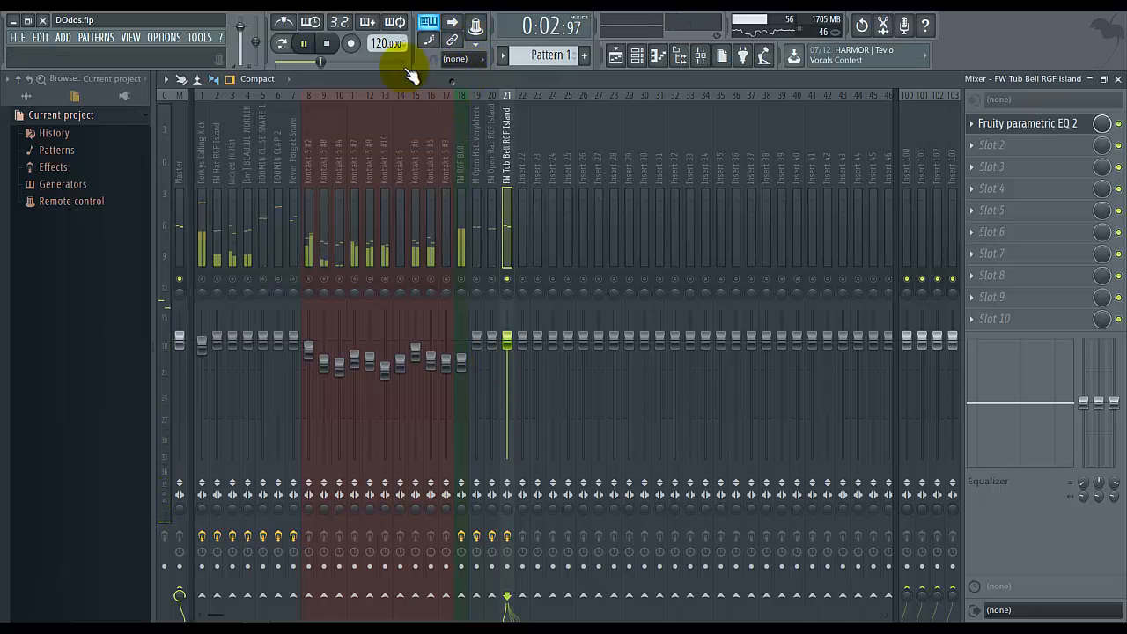
left_click(326, 43)
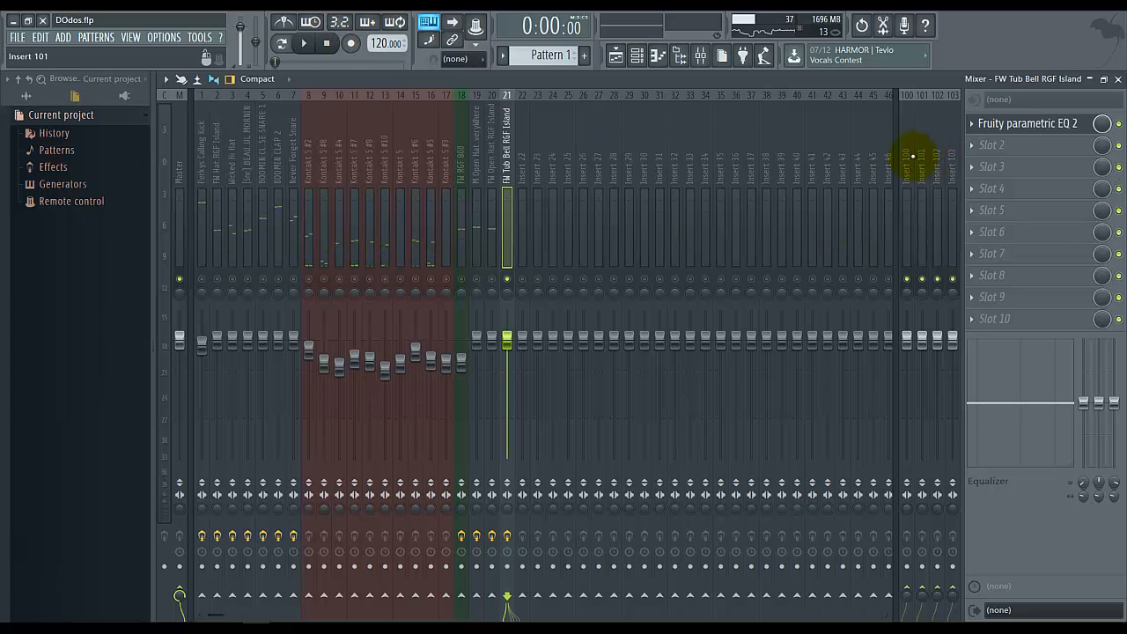
Load the Aux Ambient Reverb mixer track preset onto Insert 100.
left_click(909, 144)
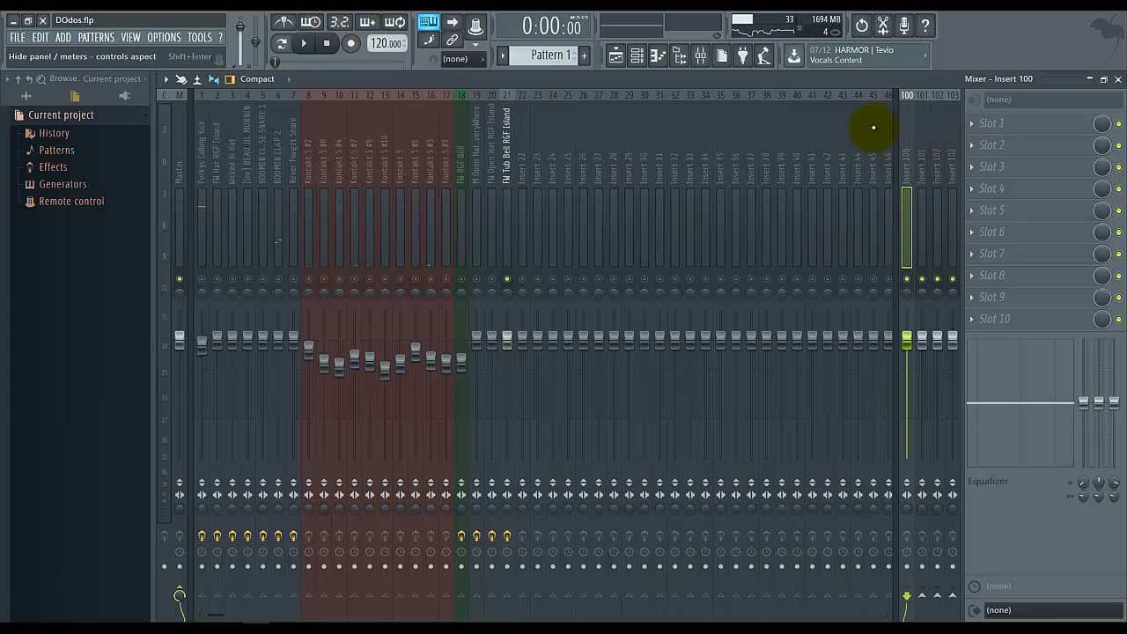
right_click(907, 133)
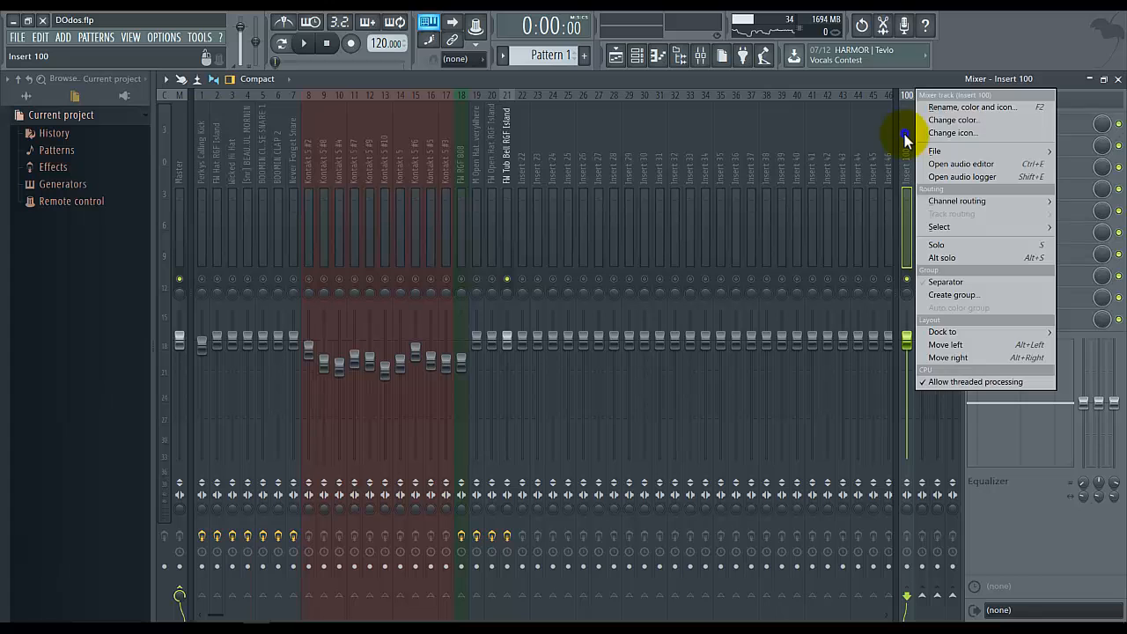
mouse_move(978, 150)
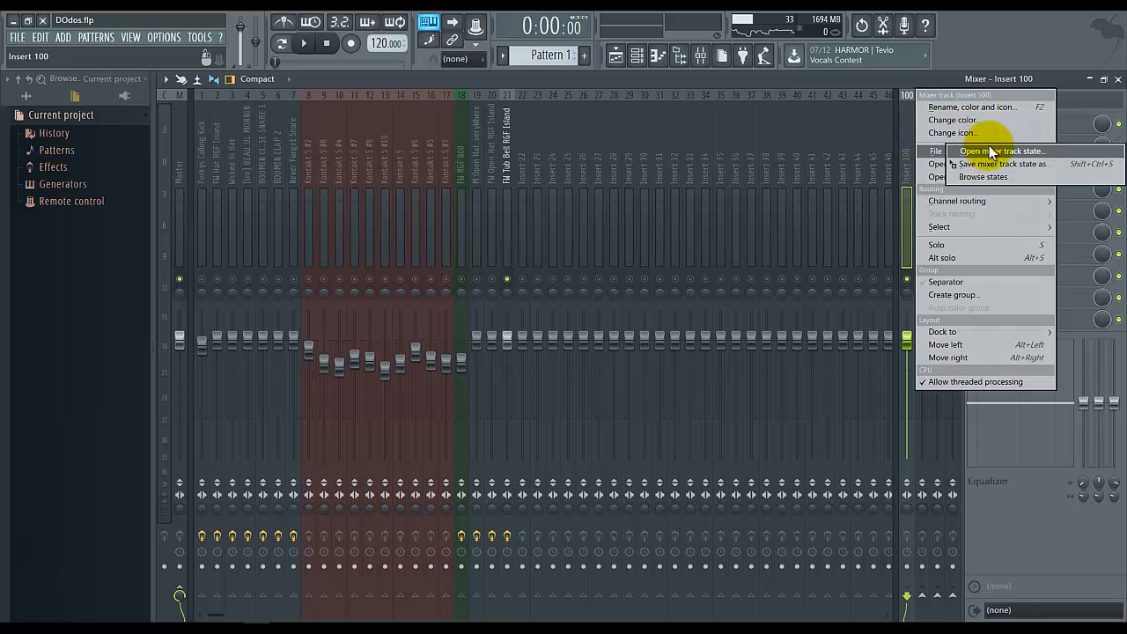
left_click(1039, 151)
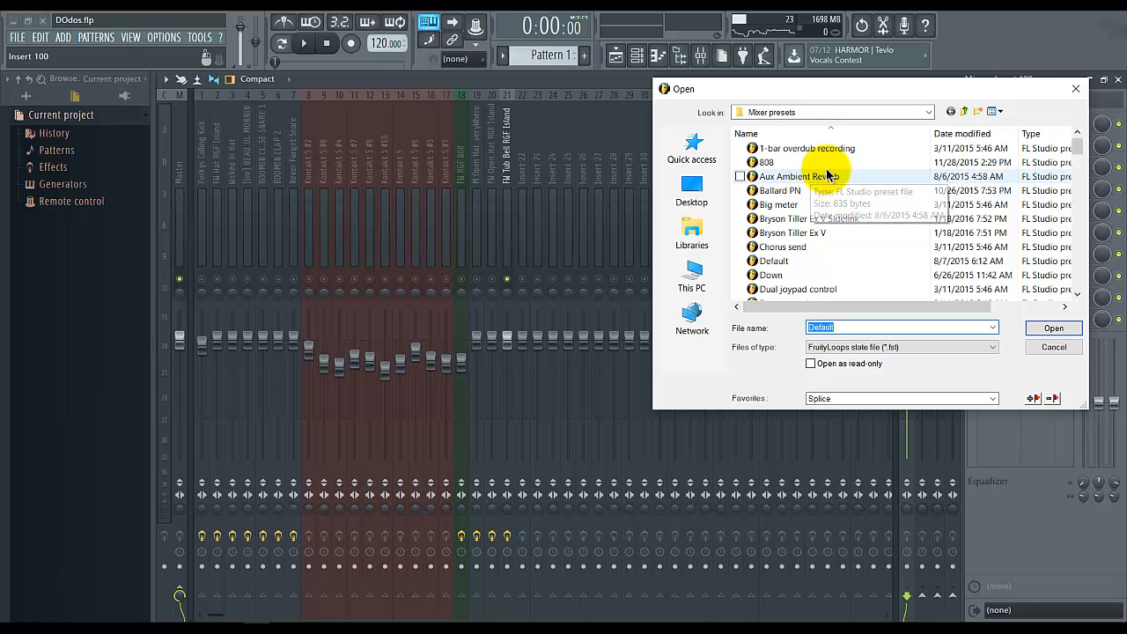
left_click(828, 176)
double_click(844, 176)
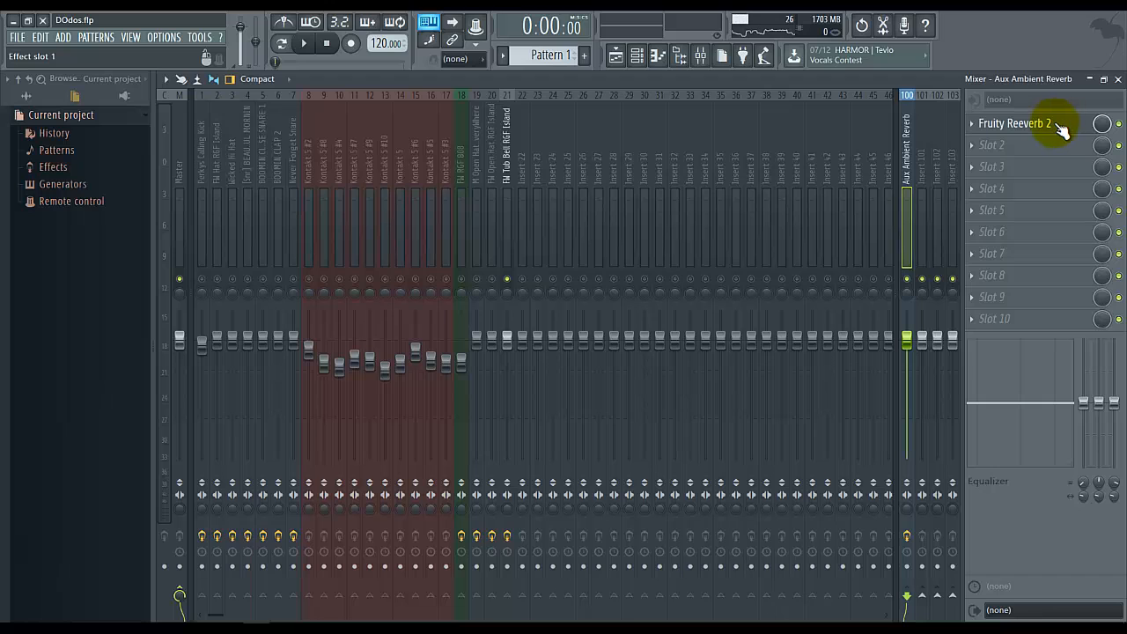
Examine the Fruity Reeverb 2 settings on the Aux Ambient Reverb track.
left_click(1022, 123)
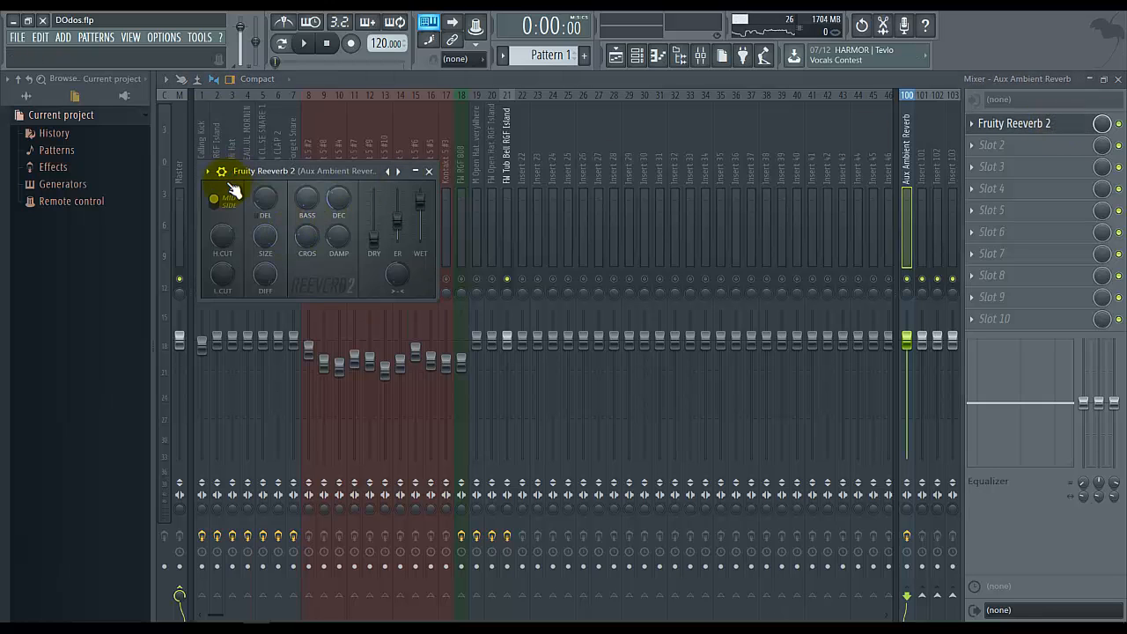
left_click_drag(366, 171, 554, 155)
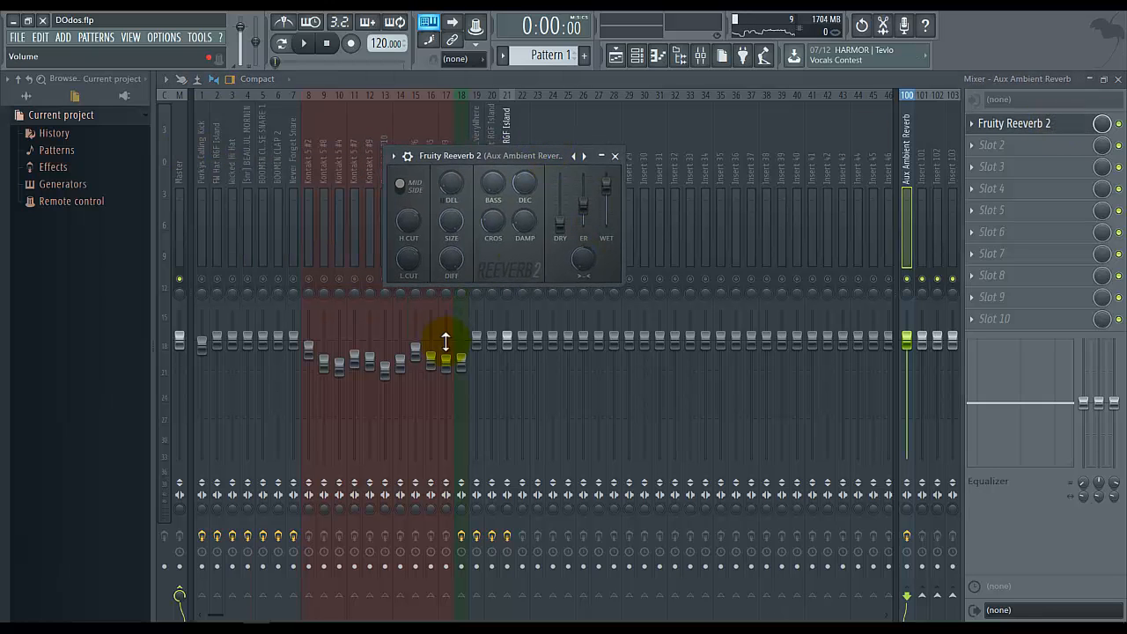
left_click(446, 119)
Route the FW Tub Bell RGF Island track to Aux Ambient Reverb and set its send level to about 15% during playback.
left_click(505, 175)
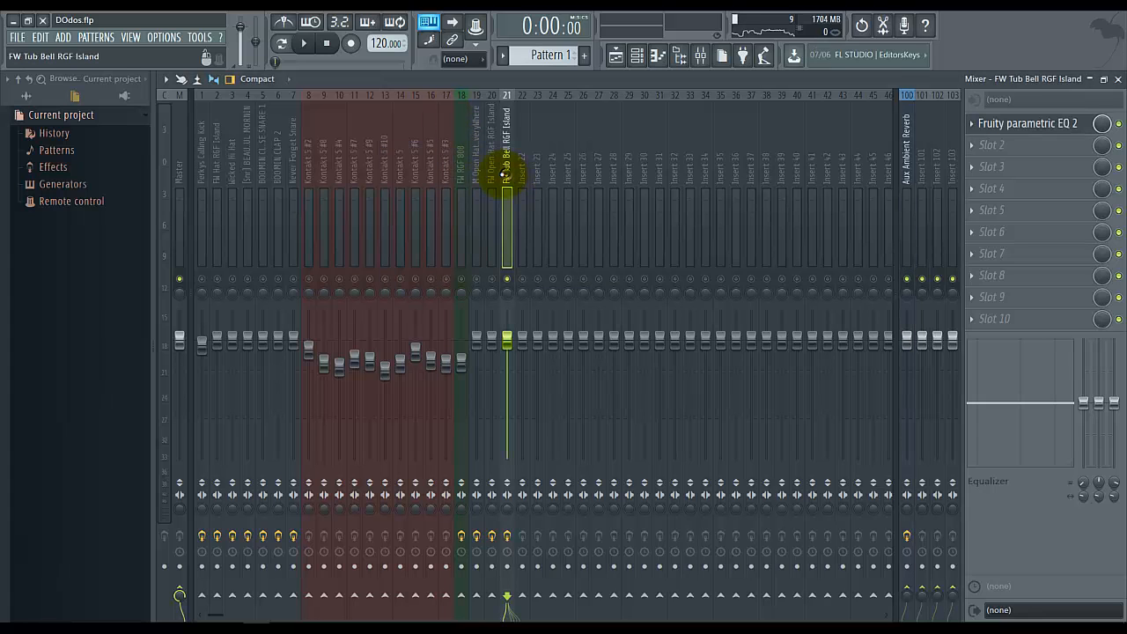
key("space")
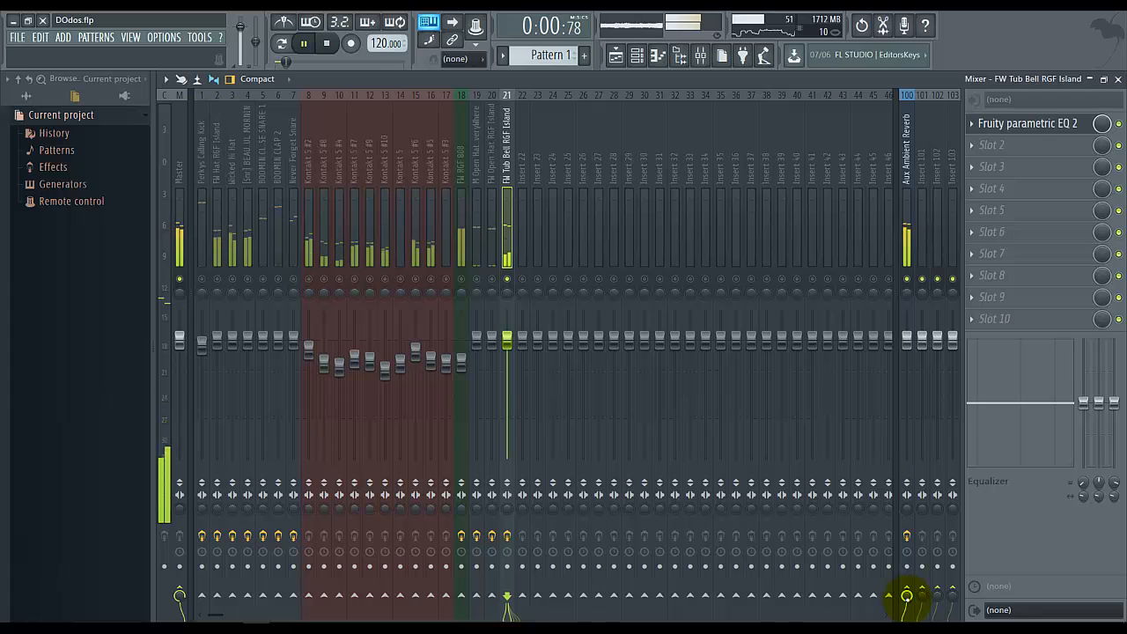
key("space")
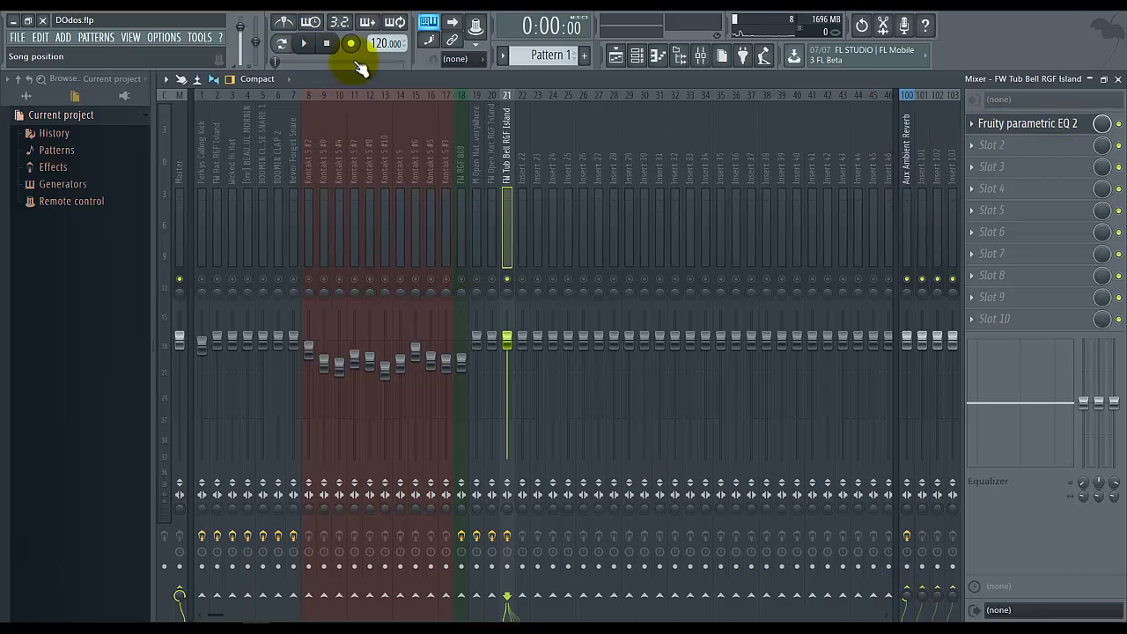
left_click(304, 43)
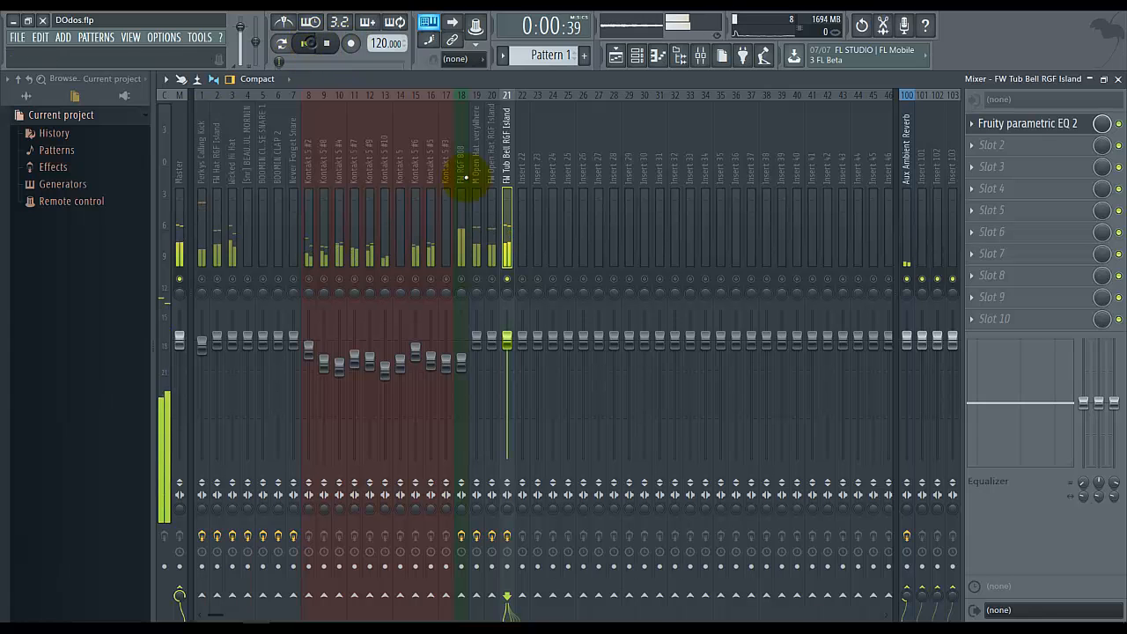
left_click_drag(907, 602, 910, 608)
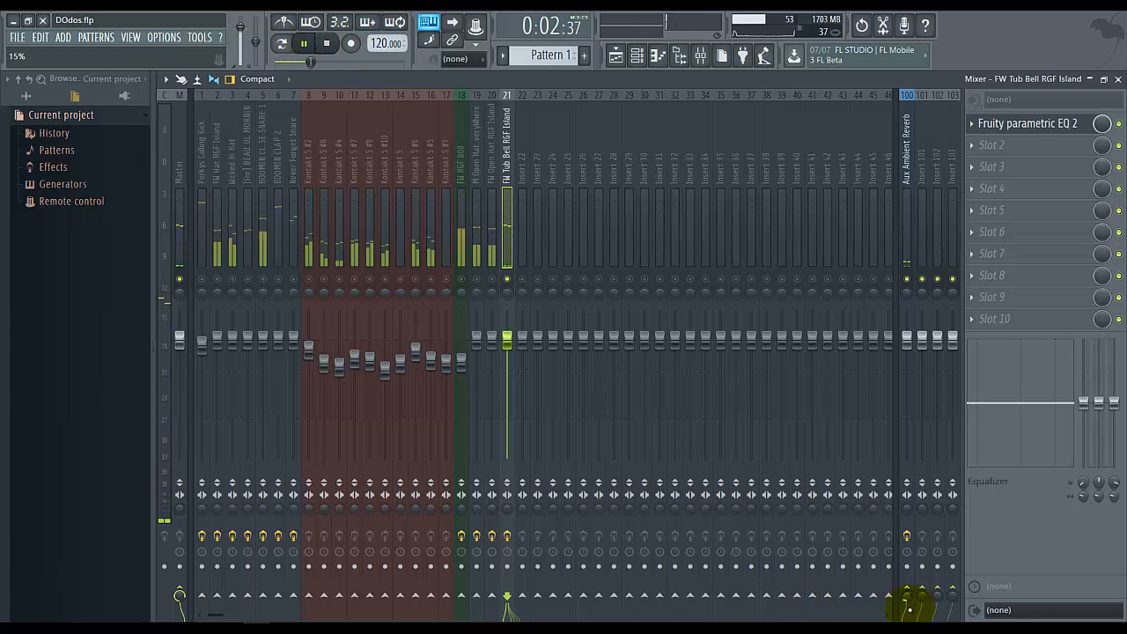
Send the FW Open Hat RGF Island and M Open Hat Uber Everywhere tracks to Aux Ambient Reverb, the latter at about 10%.
left_click(486, 229)
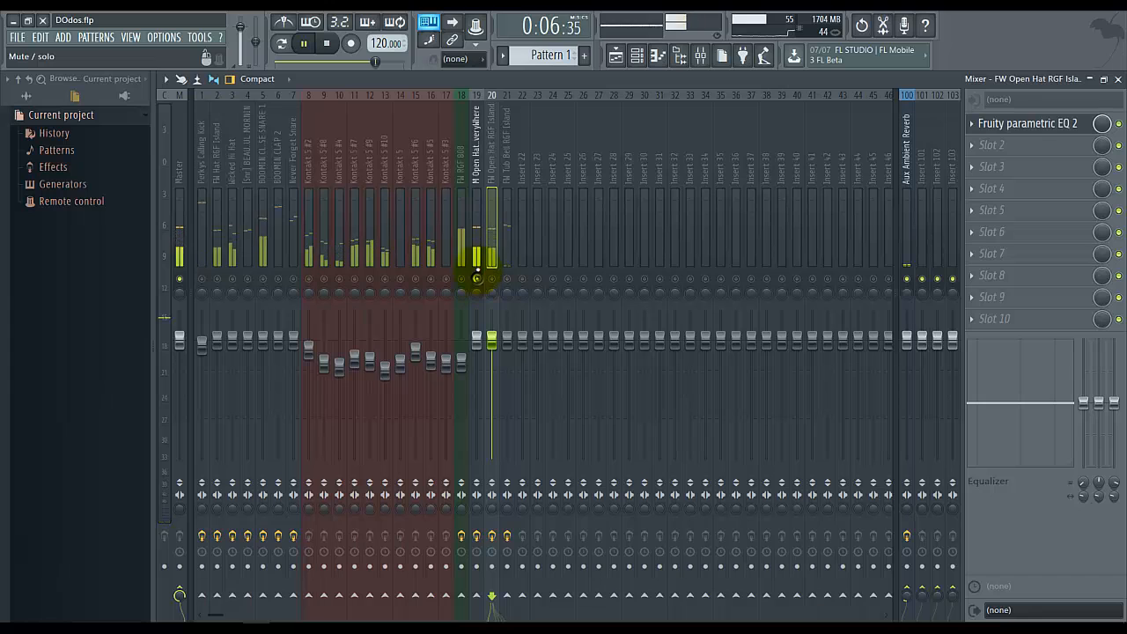
left_click(478, 252)
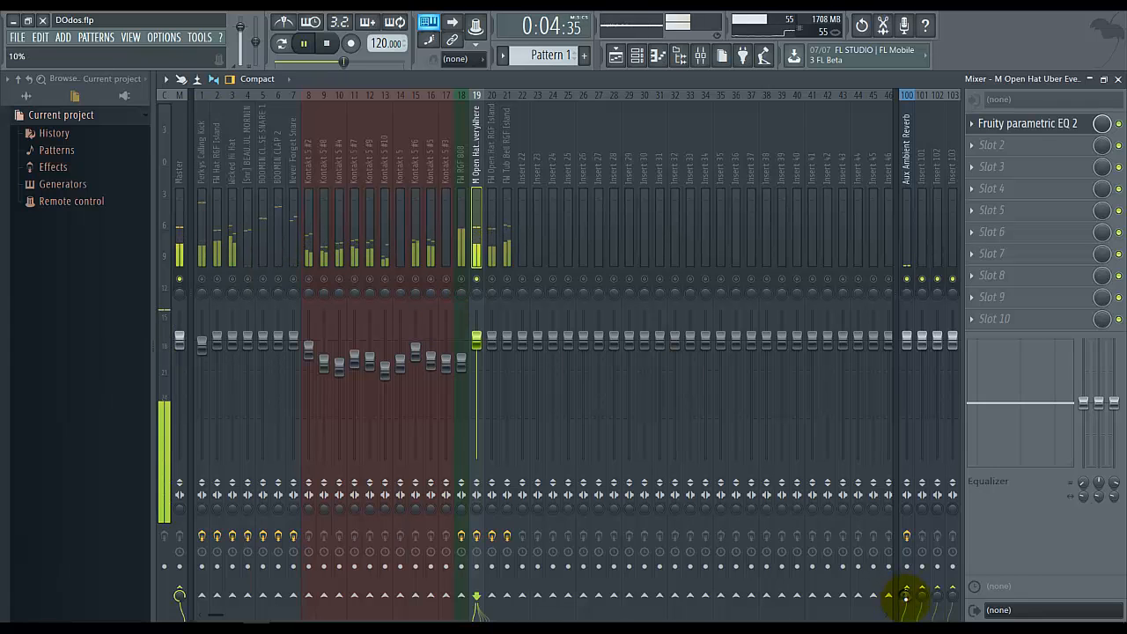
left_click(445, 279)
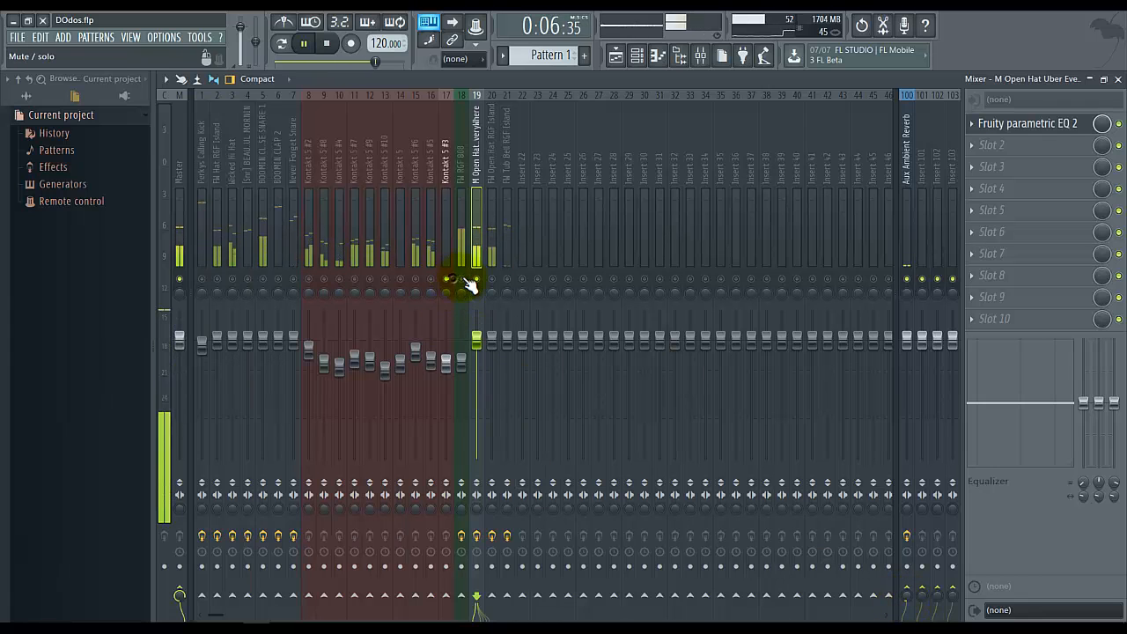
left_click(476, 280)
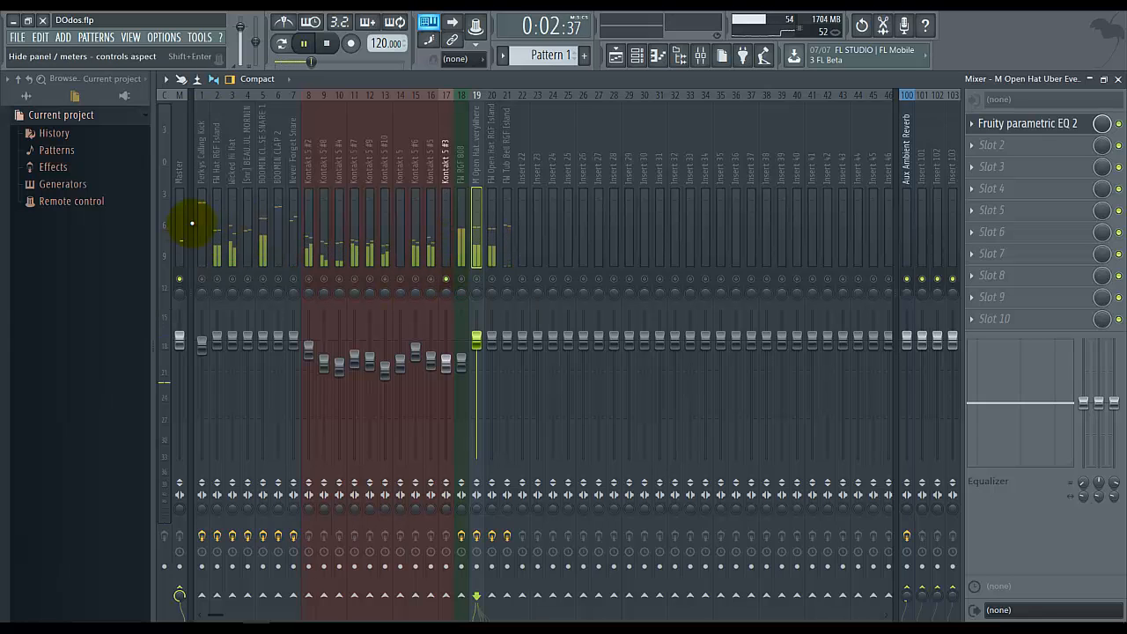
Send the Kontakt 5 #5, #6 and #10 tracks to Aux Ambient Reverb, with #5 at about 20% and #10 at about 41%.
left_click(444, 250)
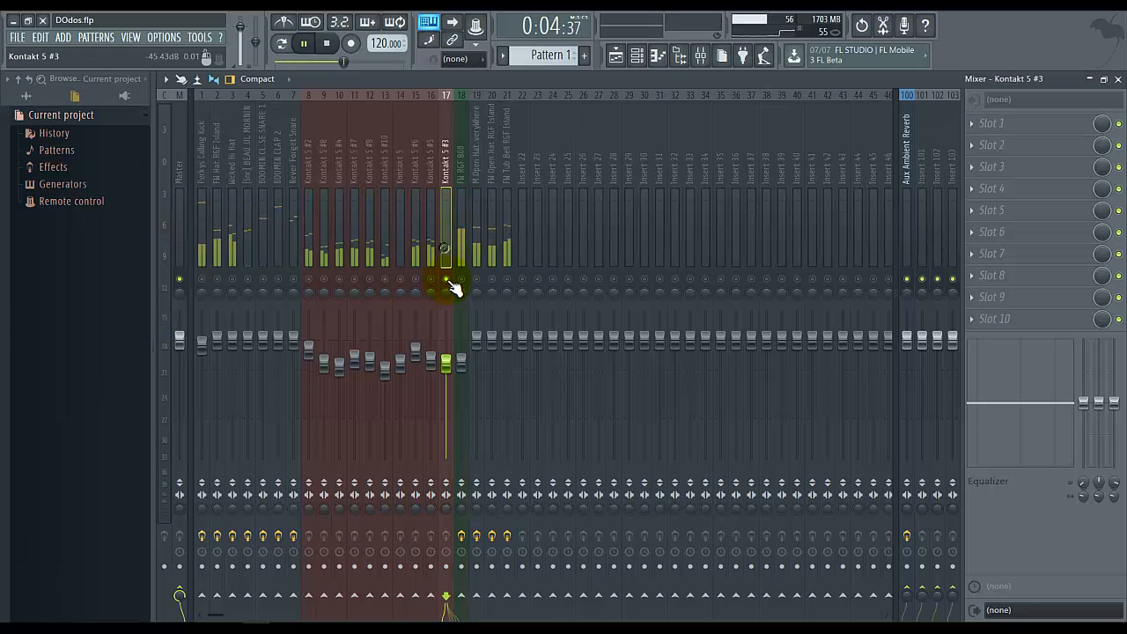
left_click(428, 253)
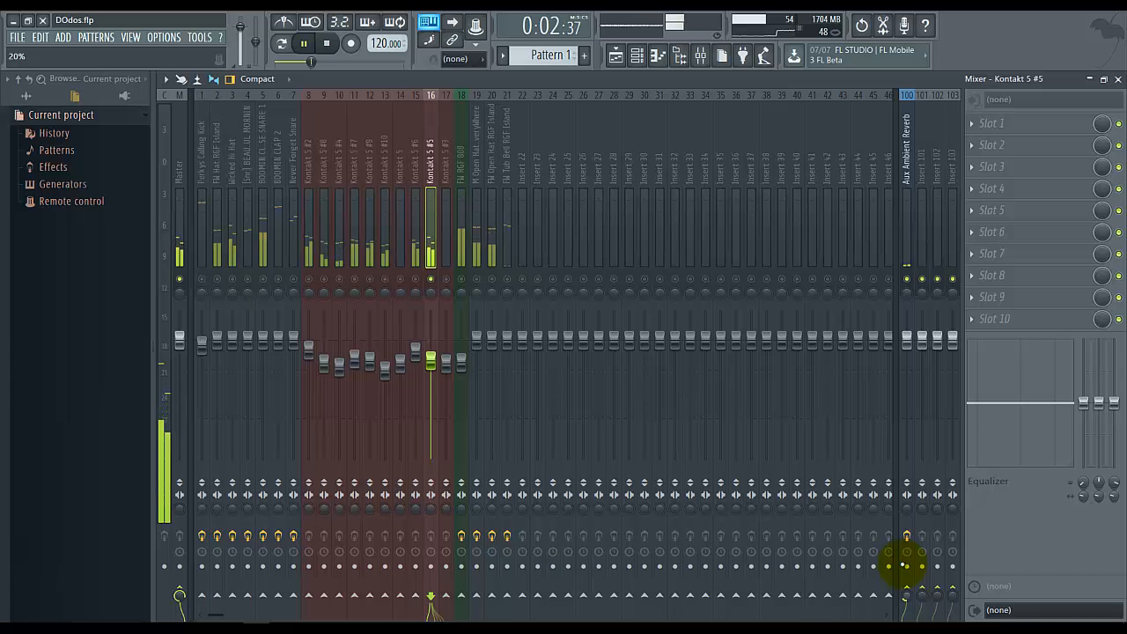
left_click(417, 279)
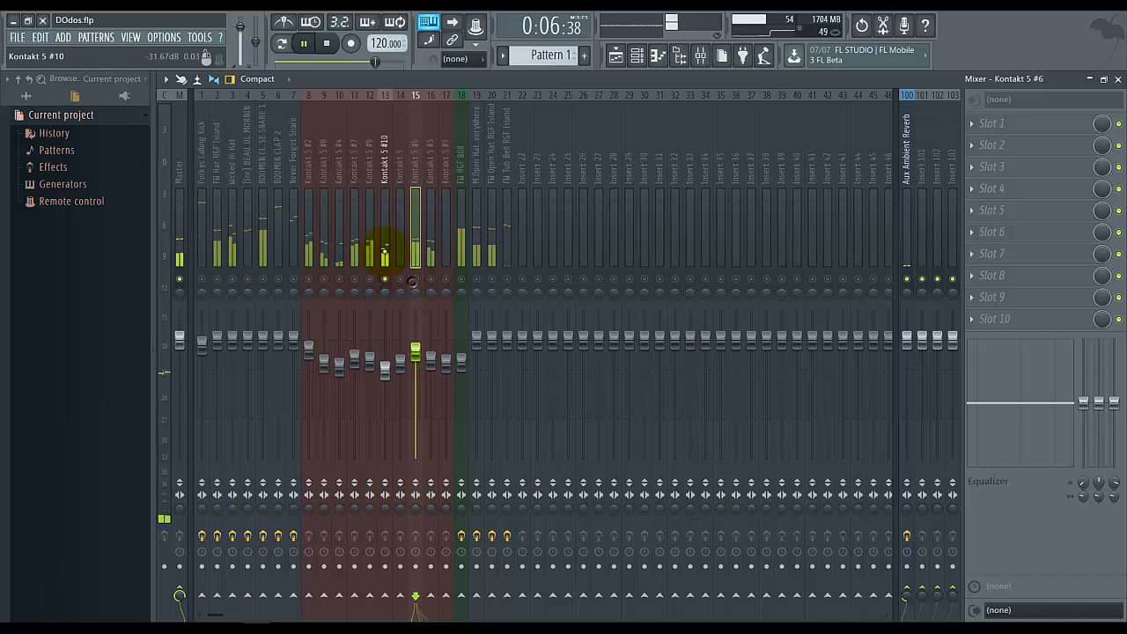
left_click(387, 251)
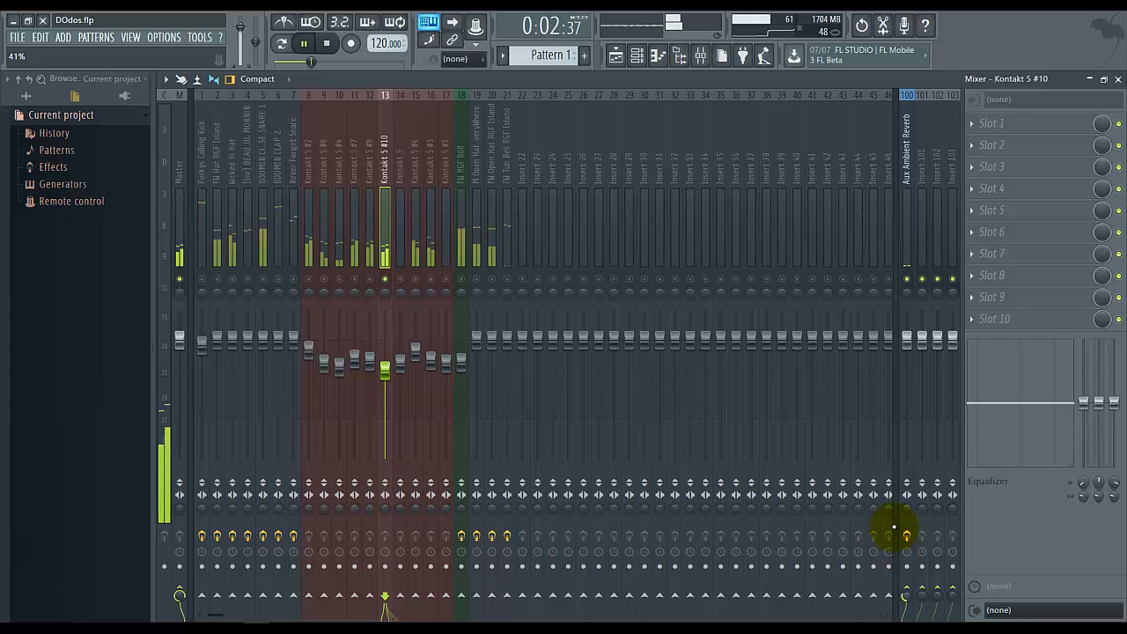
Send Kontakt 5 #9 at about 43% and #7 at about 44% to Aux Ambient Reverb, along with Kontakt 5 #4 and #8.
left_click(373, 282)
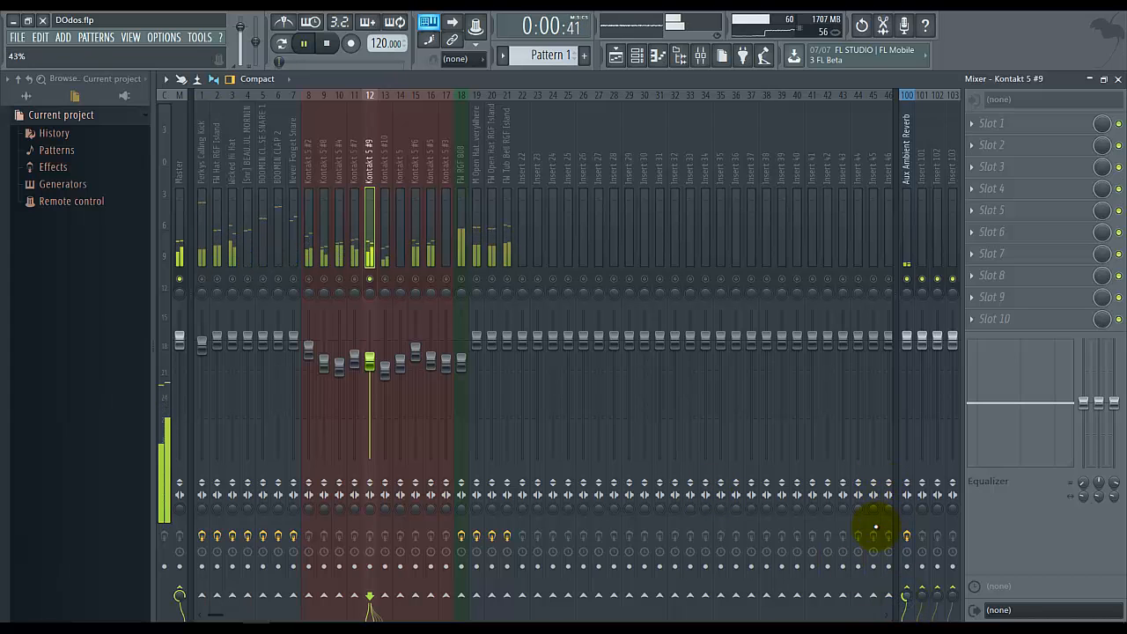
left_click(356, 282)
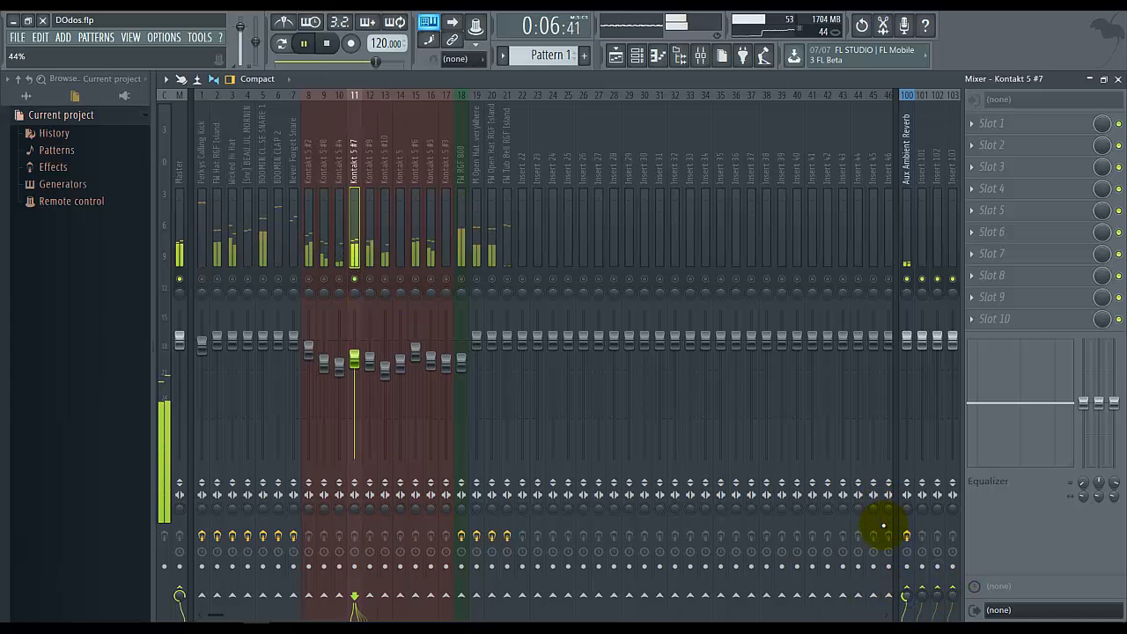
left_click(339, 264)
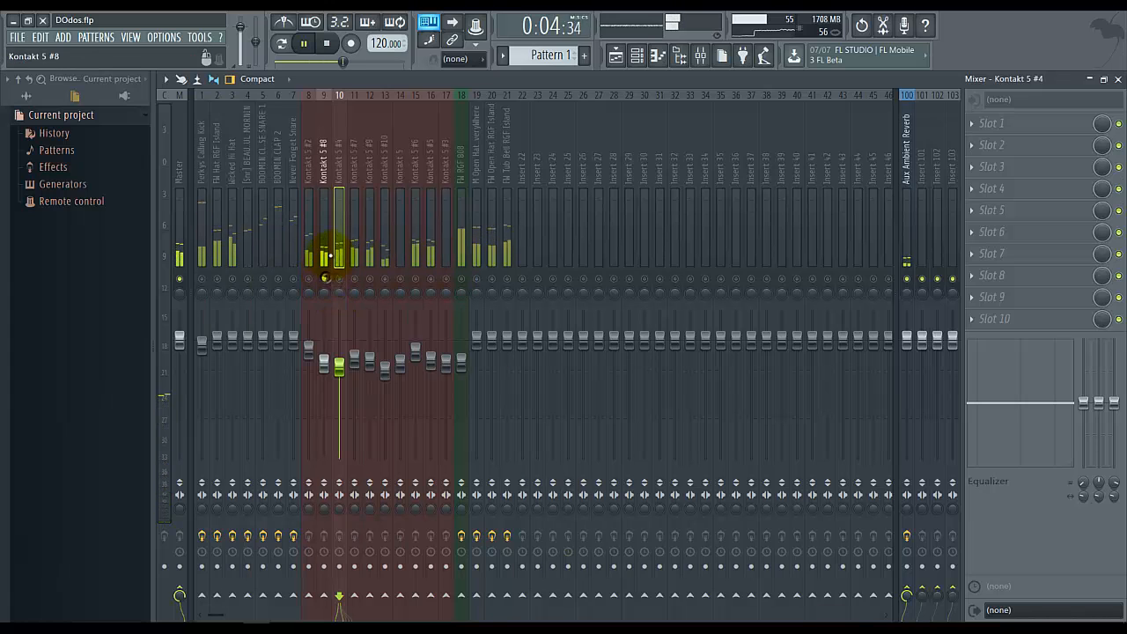
left_click(326, 255)
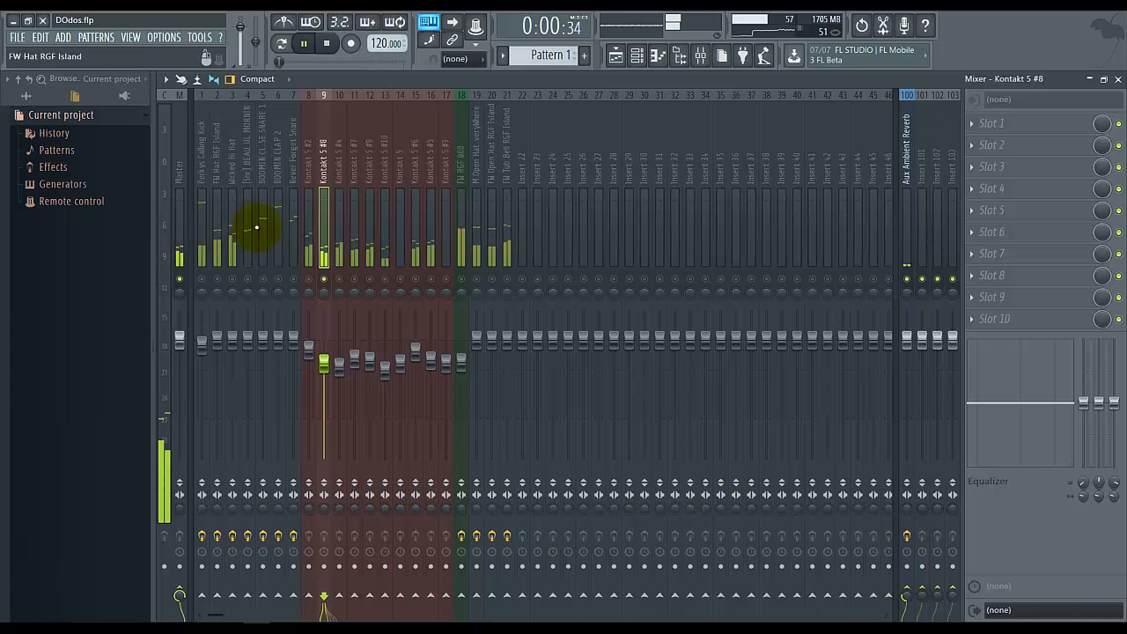
Send the Kontakt 5 #2 and Never Forget Snare tracks to Aux Ambient Reverb, the latter at about 15%.
left_click(313, 284)
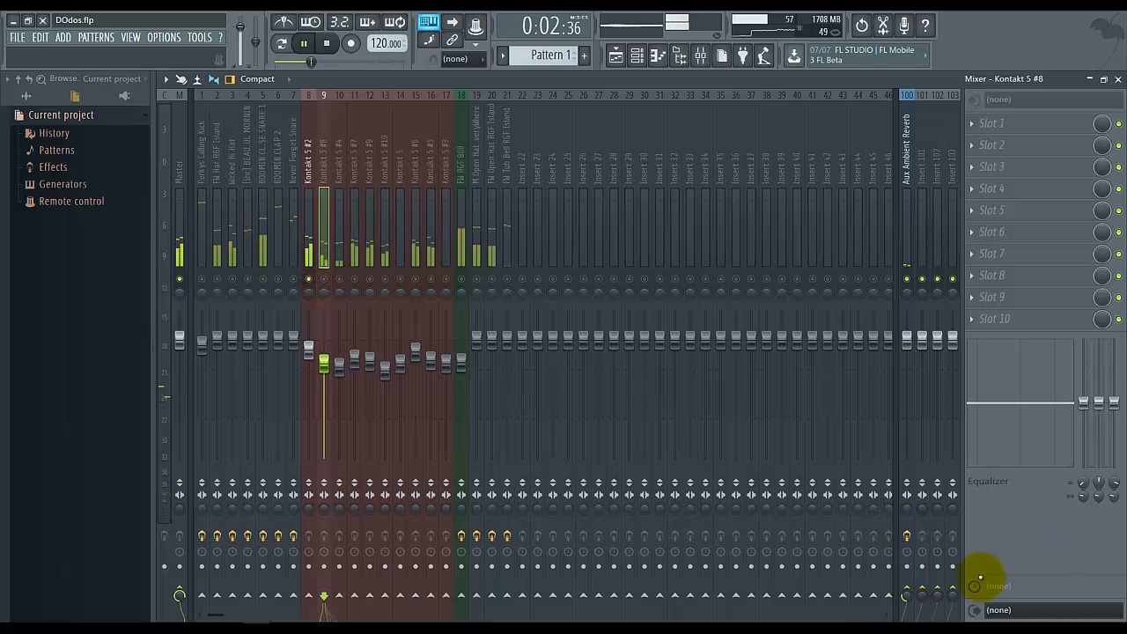
left_click(310, 193)
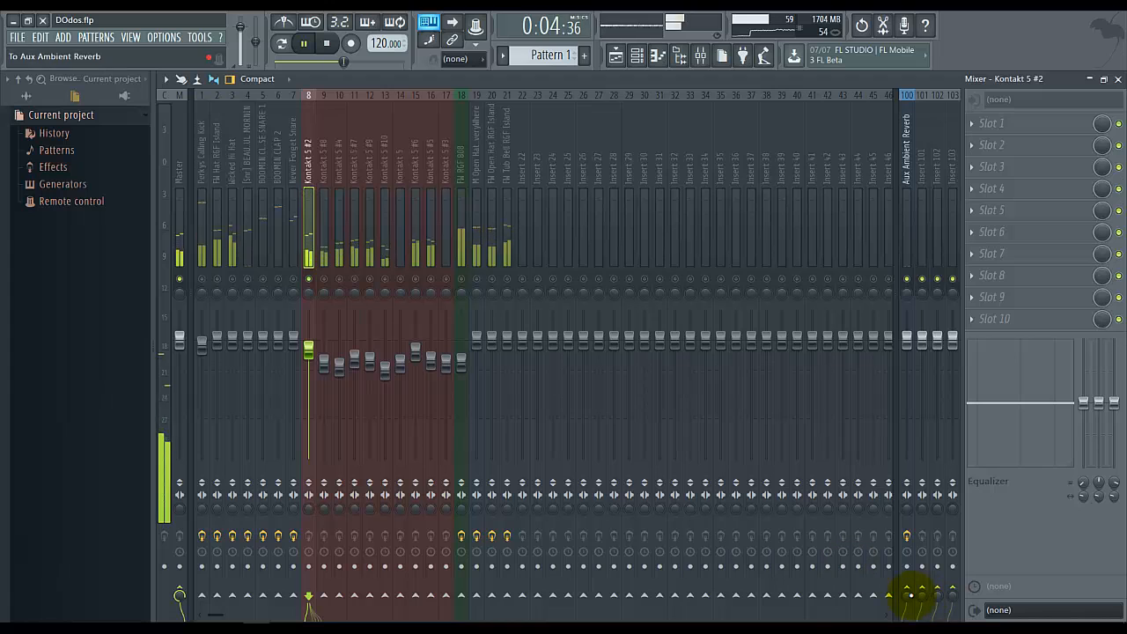
left_click(295, 252)
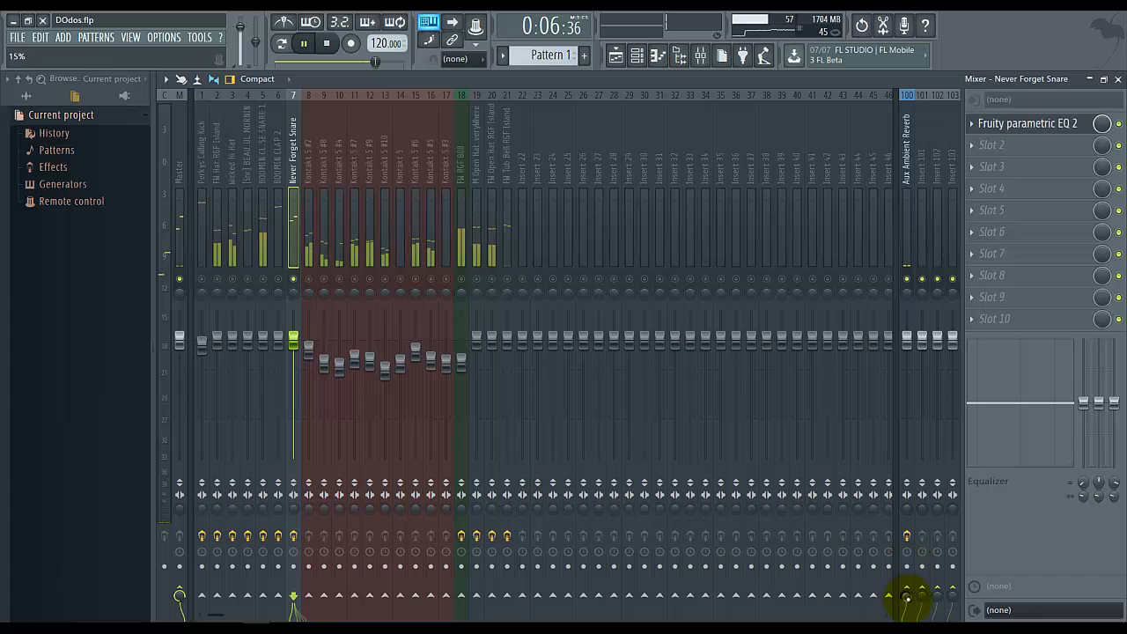
Solo BOOMEN CLAP 2, the BOOMIN CLASSIC snare and the [Snr] BEAUTIFUL MORNIN track in turn and send each to Aux Ambient Reverb.
left_click(279, 278)
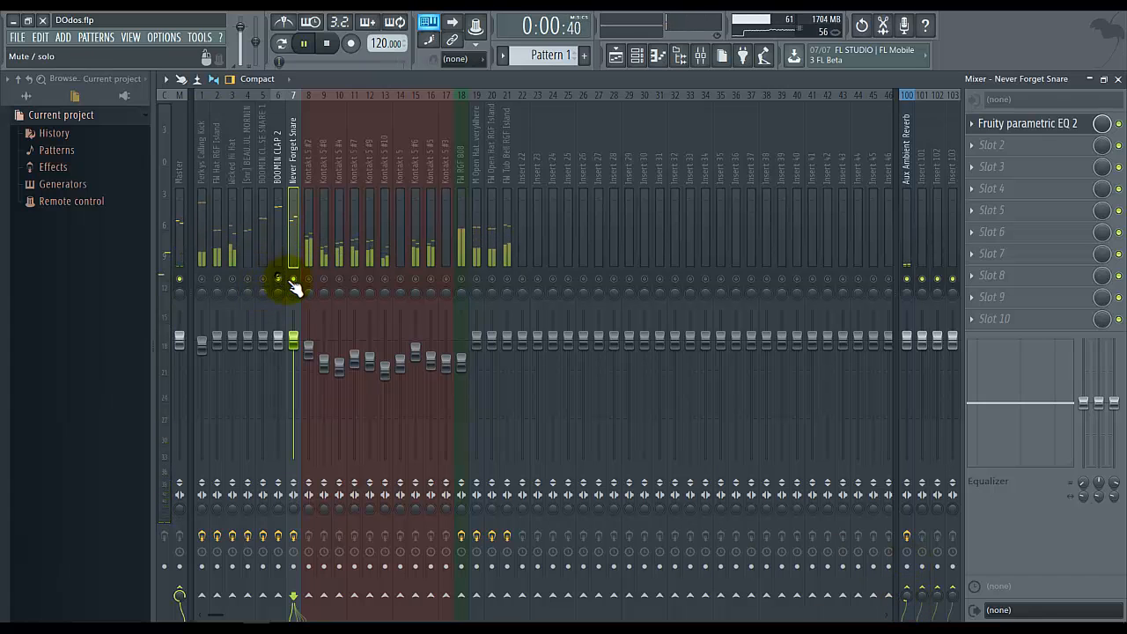
left_click(277, 252)
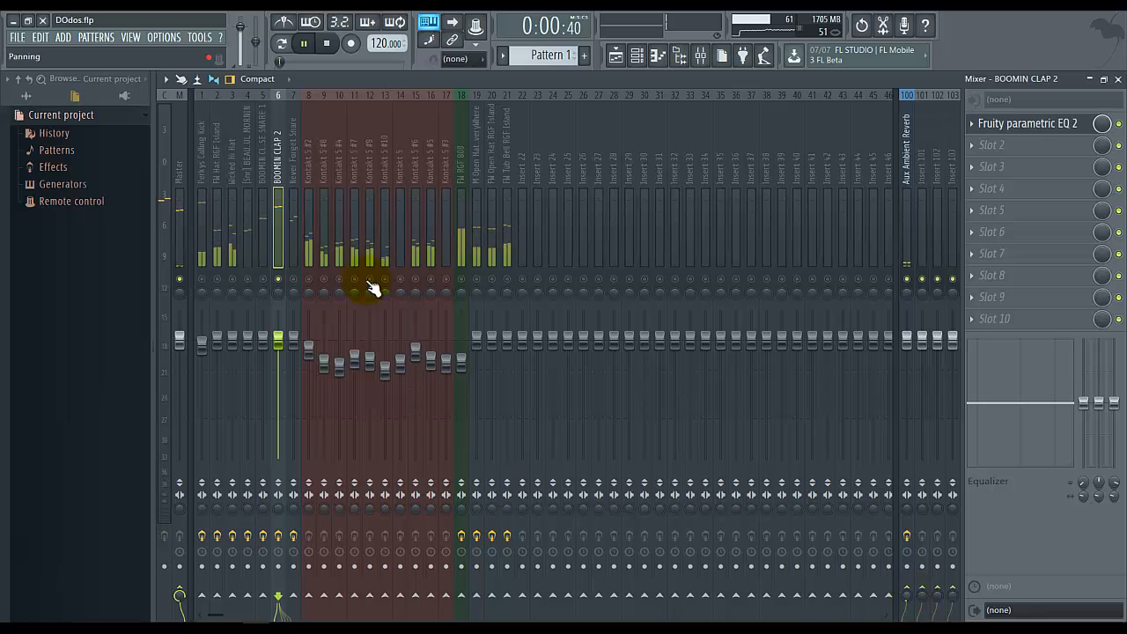
left_click(265, 252)
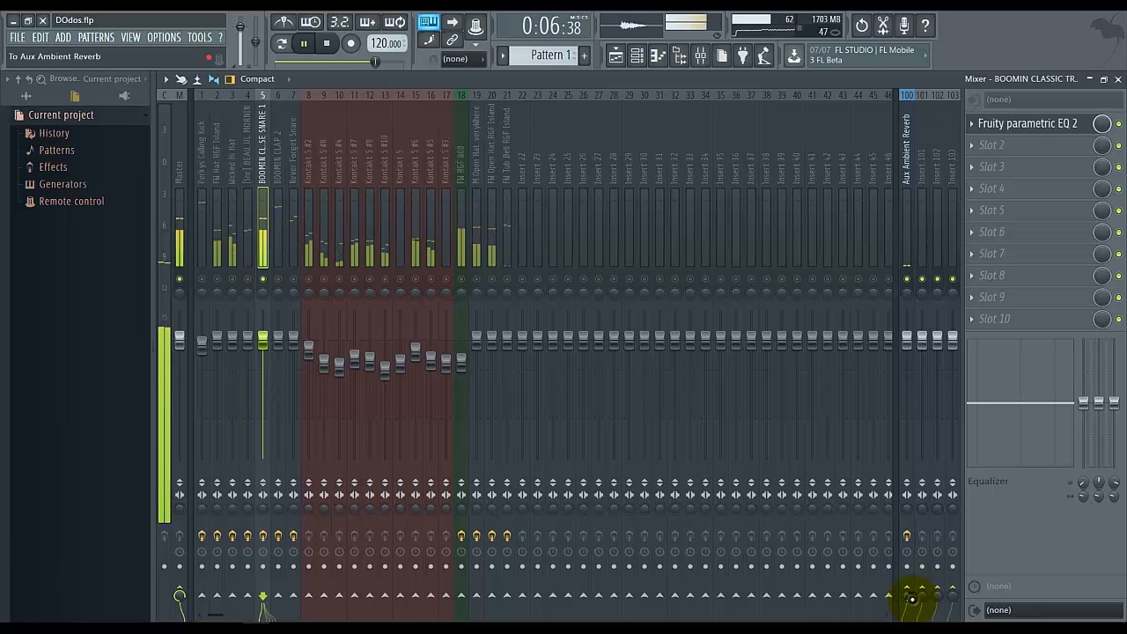
left_click(248, 257)
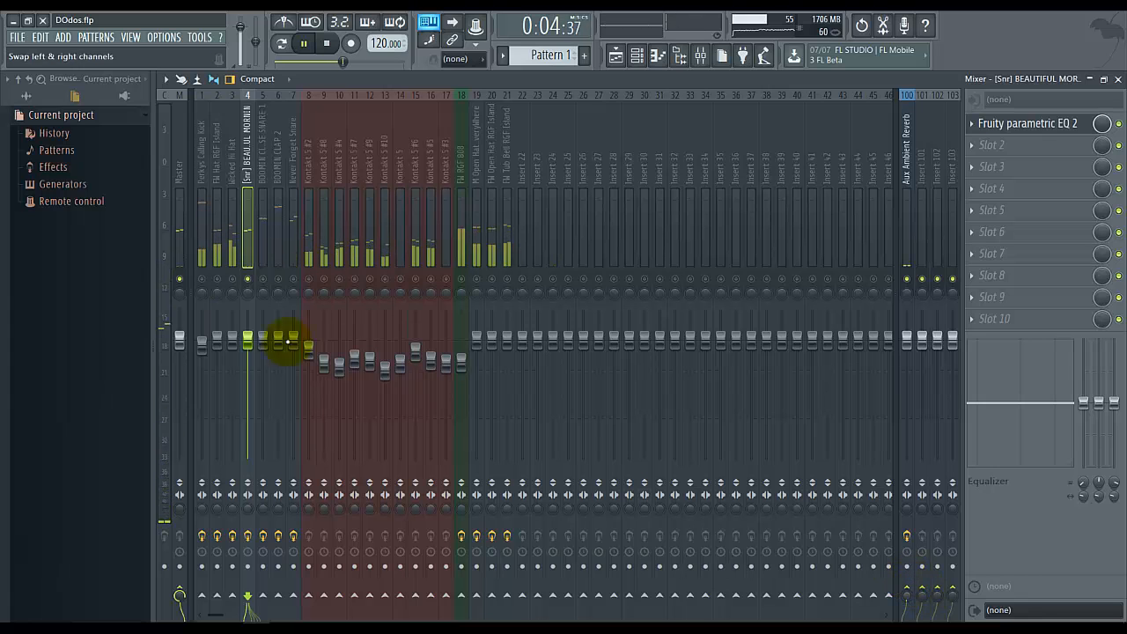
Send Wicked Hi Hat to Aux Ambient Reverb at about 13%, check FW Hat RGF Island in solo, and restore all tracks.
left_click(231, 251)
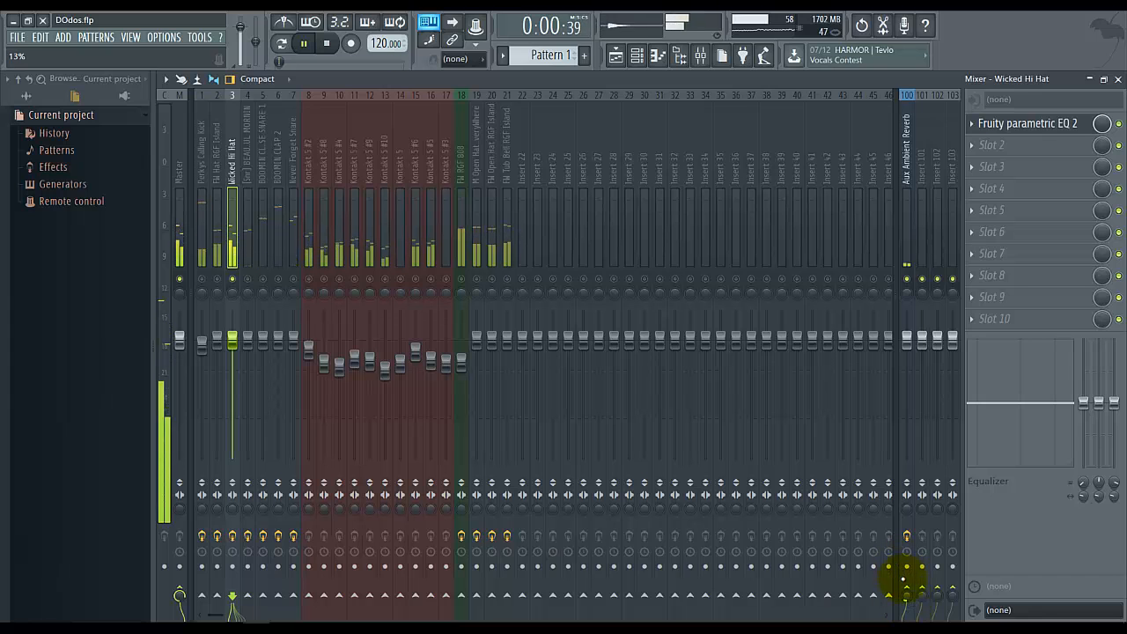
left_click(221, 280)
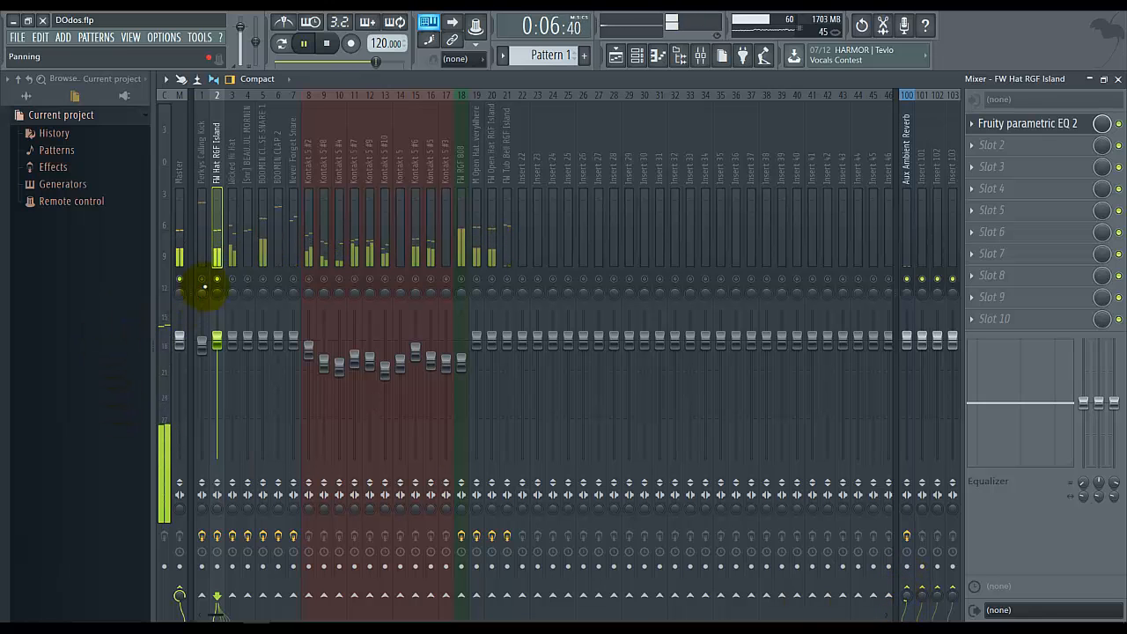
left_click(202, 280)
right_click(219, 281)
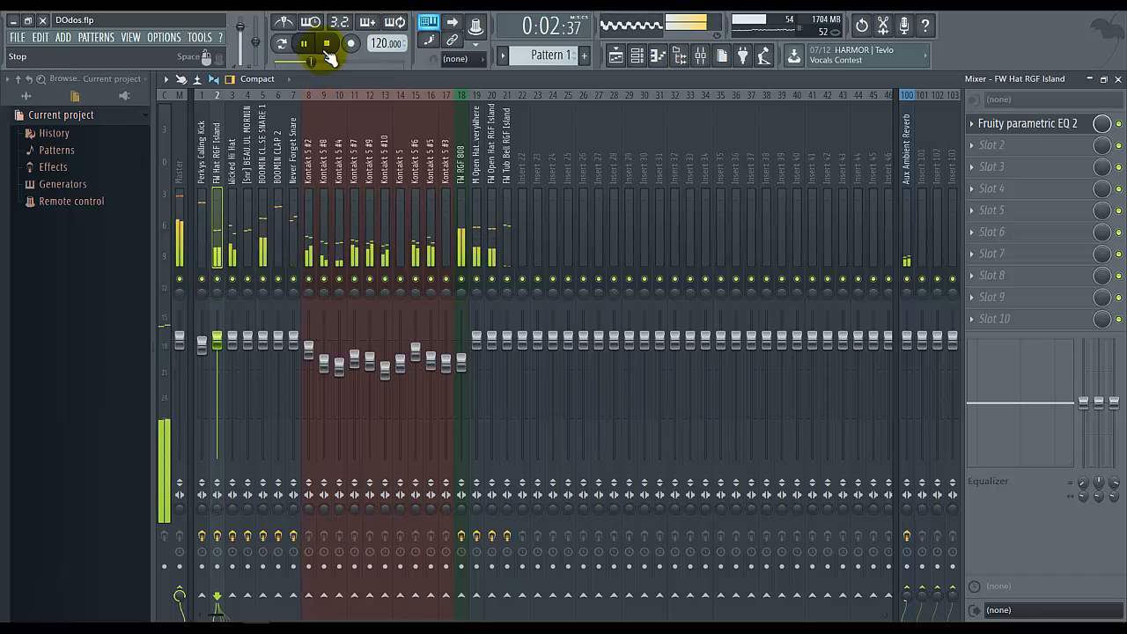
Lower the M Open Hat Uber Everywhere and FW Open Hat RGF Island volumes during playback, comparing the mix with the latter muted.
left_click(481, 249)
mouse_move(492, 347)
left_mouse_down()
mouse_move(495, 373)
mouse_move(478, 361)
left_mouse_up()
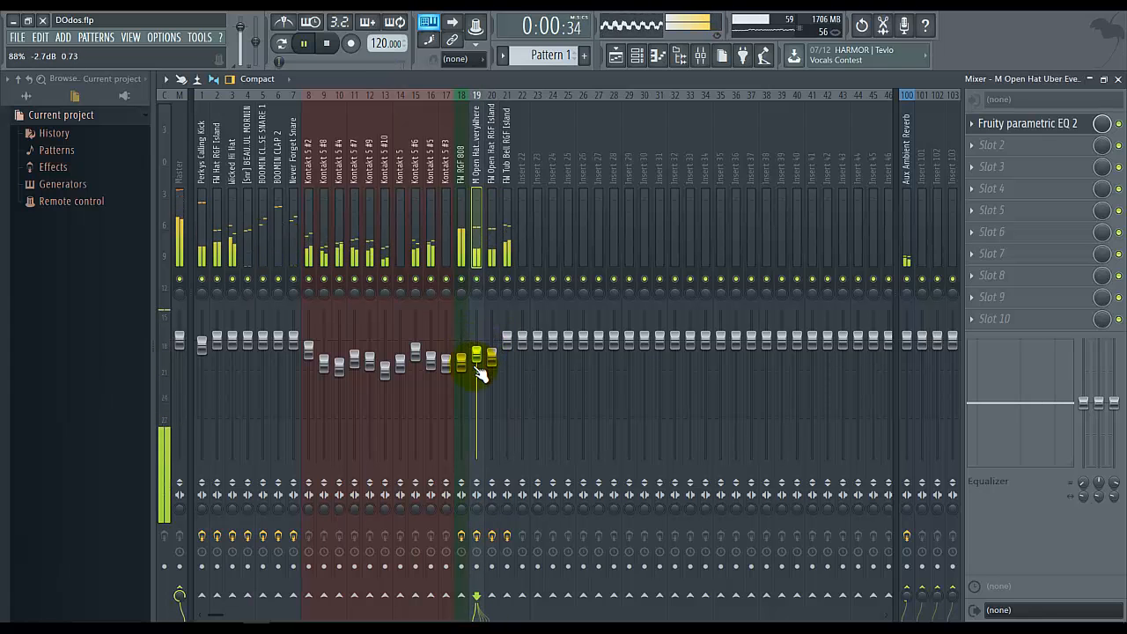
left_click(493, 279)
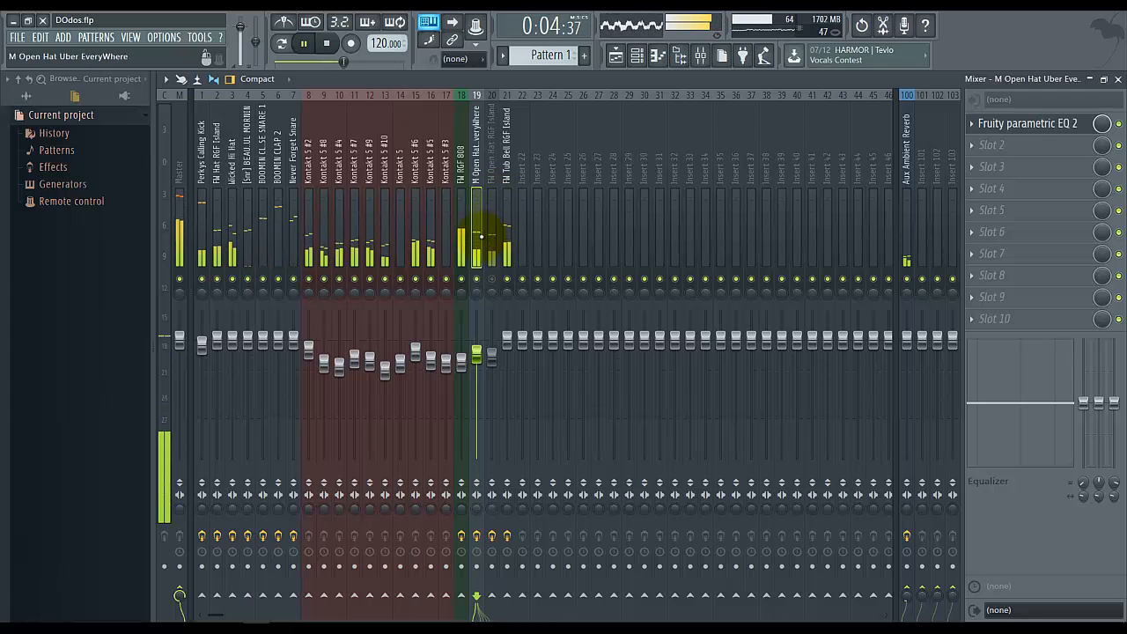
left_click_drag(492, 354, 496, 414)
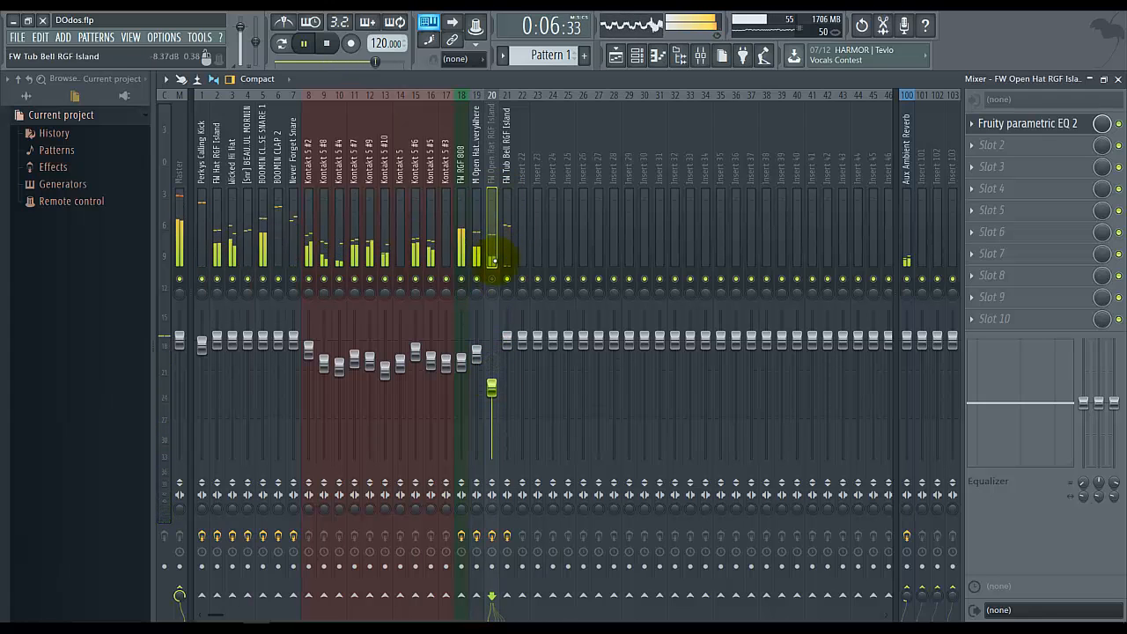
left_click(498, 280)
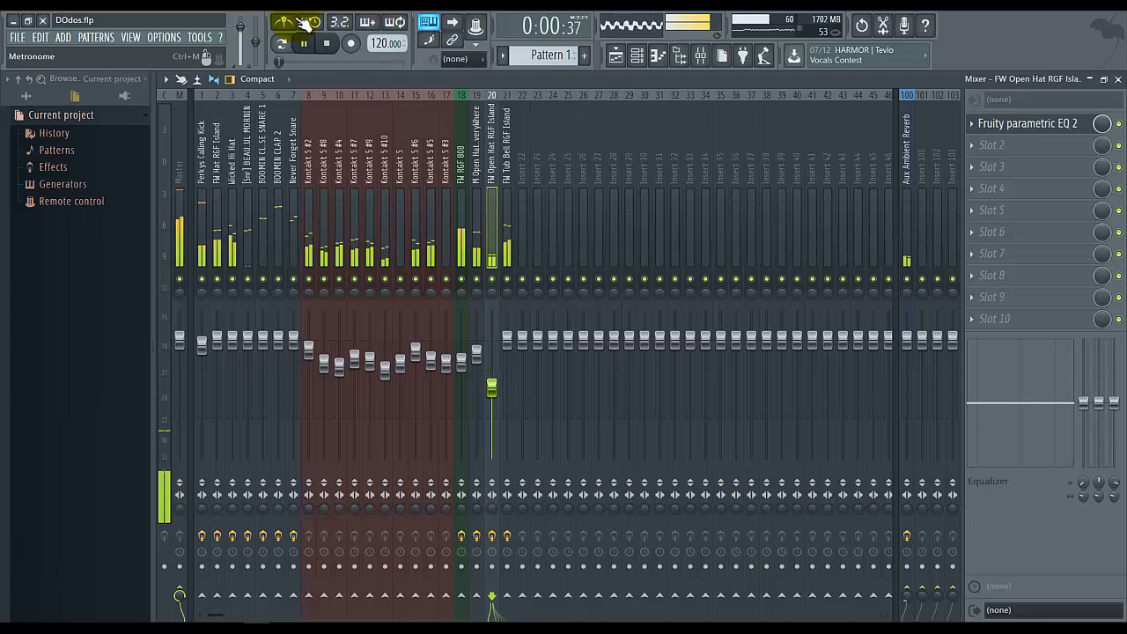
left_click(327, 45)
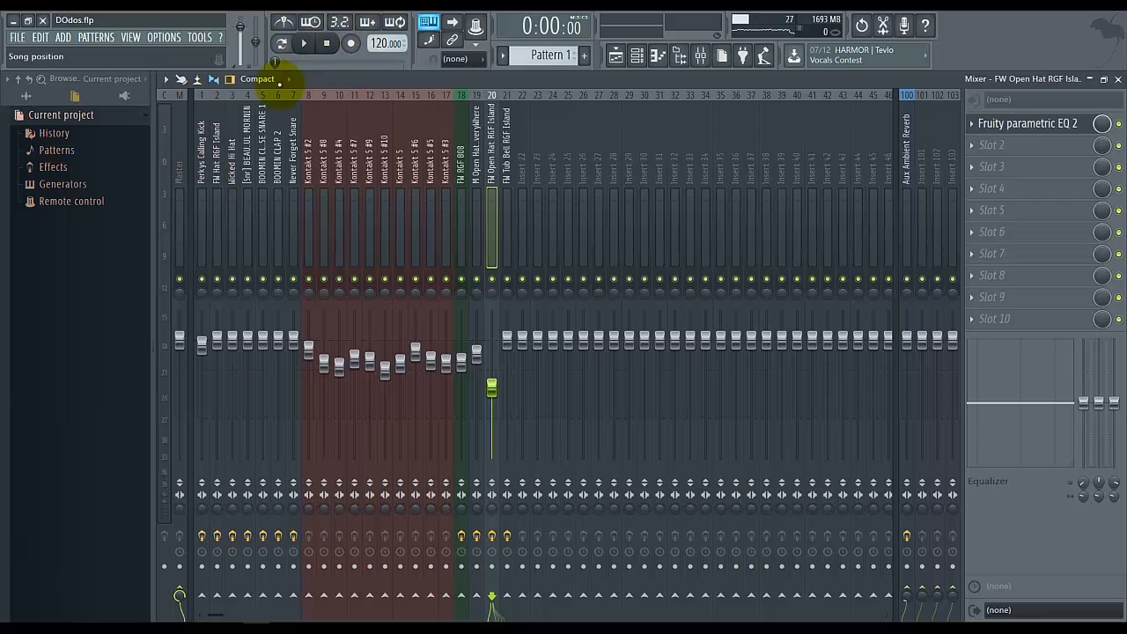
Play back the full mix and compare the Wicked Hi Hat and FW Hat RGF Island tracks in it.
left_click(232, 145)
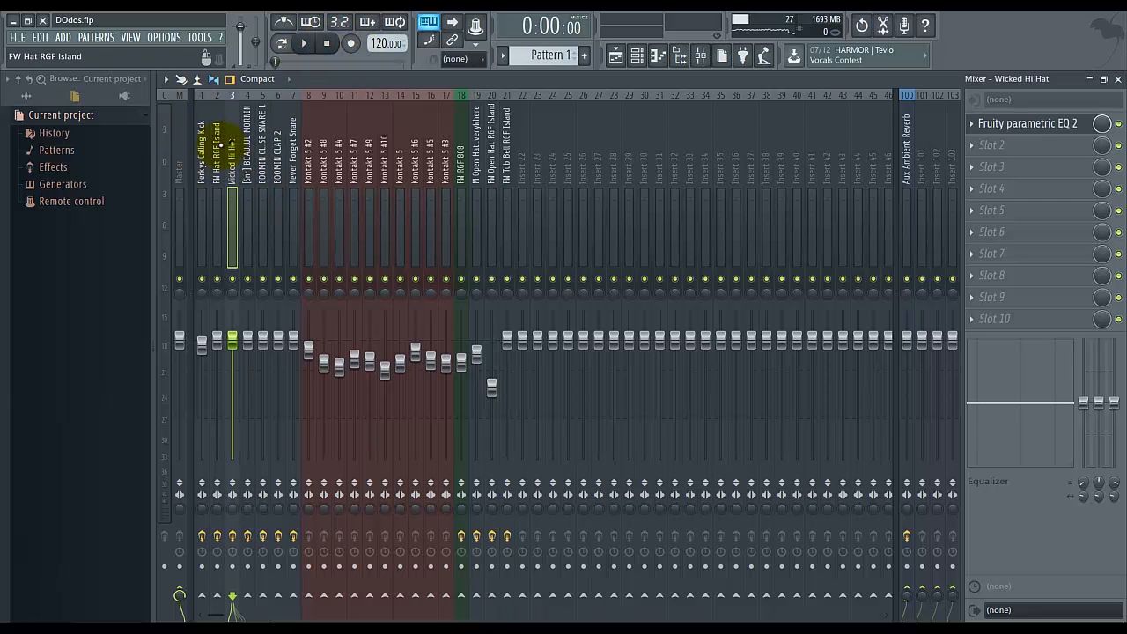
left_click(217, 145)
left_click(232, 152)
left_click(304, 43)
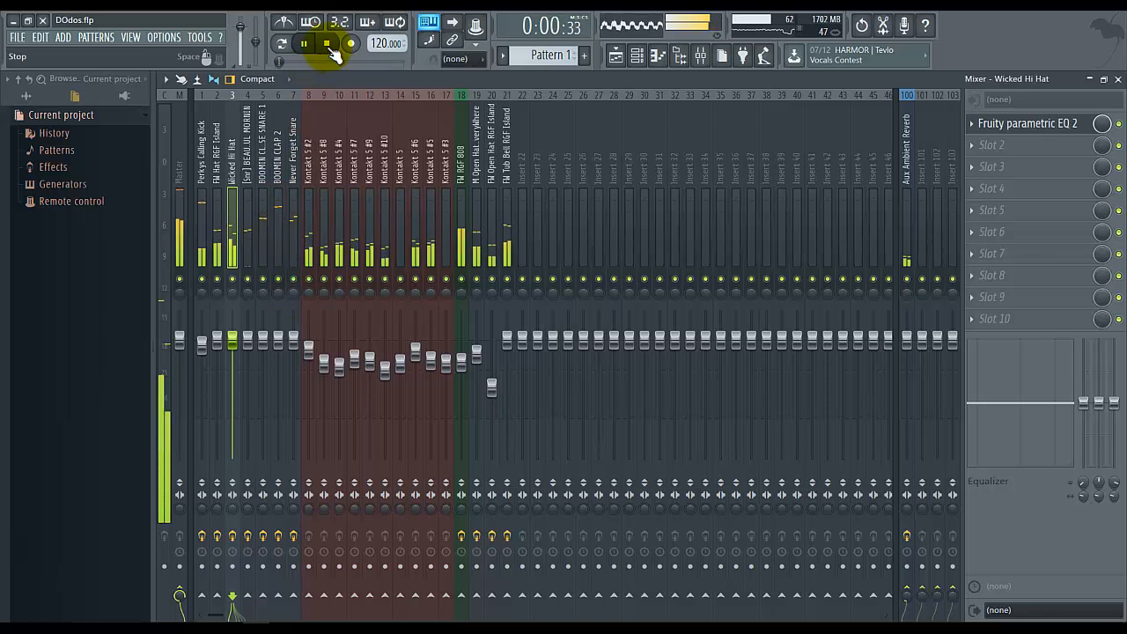
left_click(327, 45)
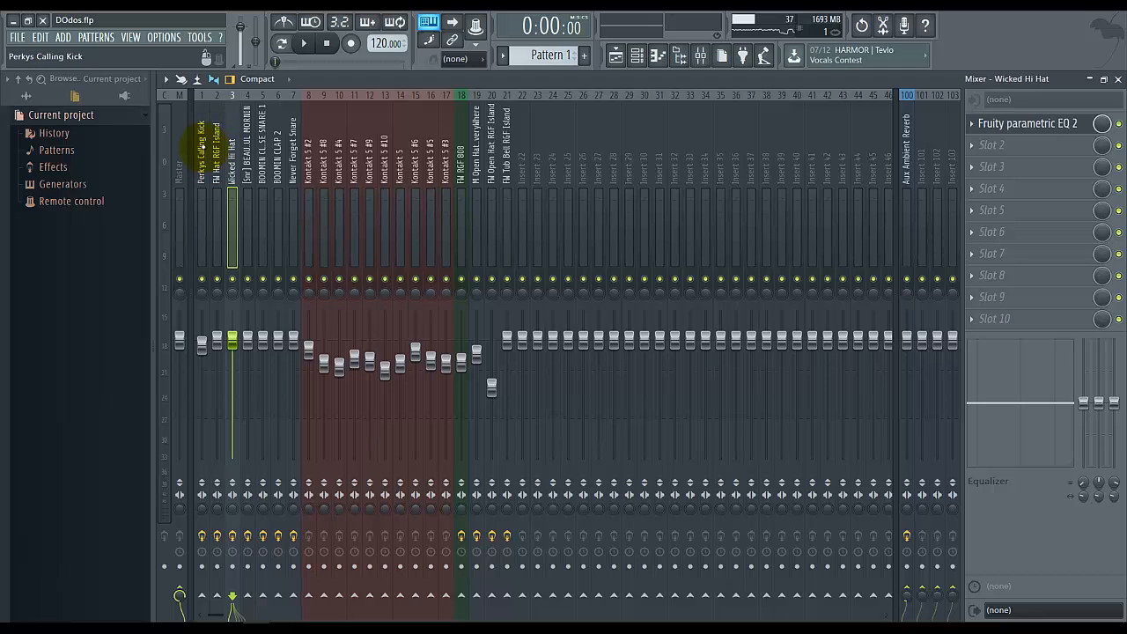
left_click(217, 143)
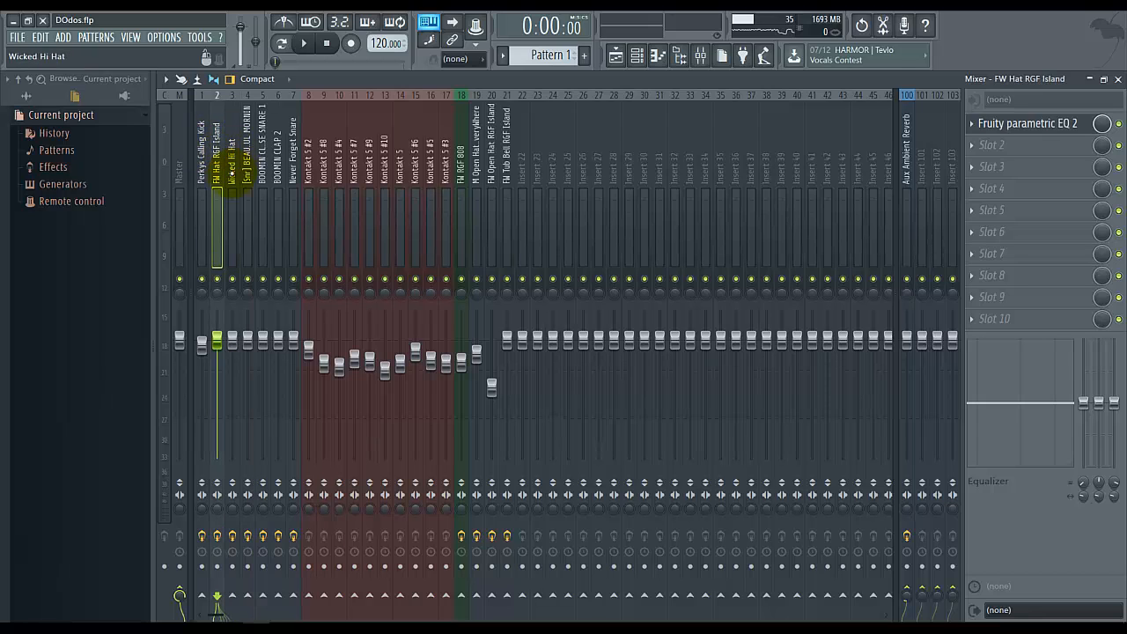
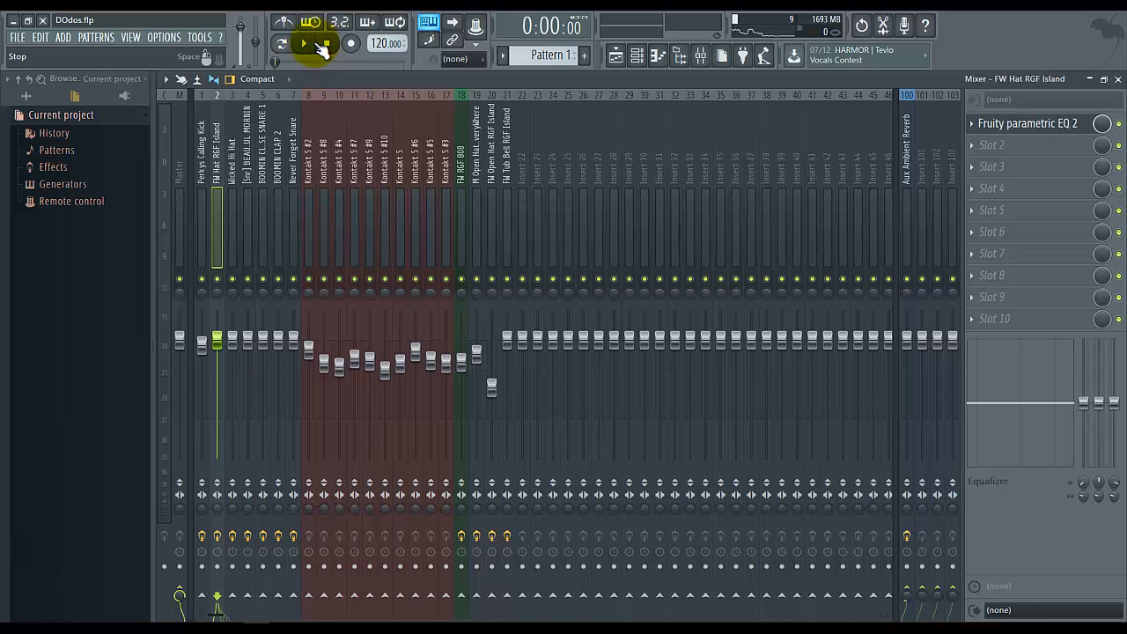
Set M Open Hat Uber Everywhere to about 78% (-5.2 dB) and FW Open Hat RGF Island to about 57% (-10.7 dB) during playback.
left_click(304, 44)
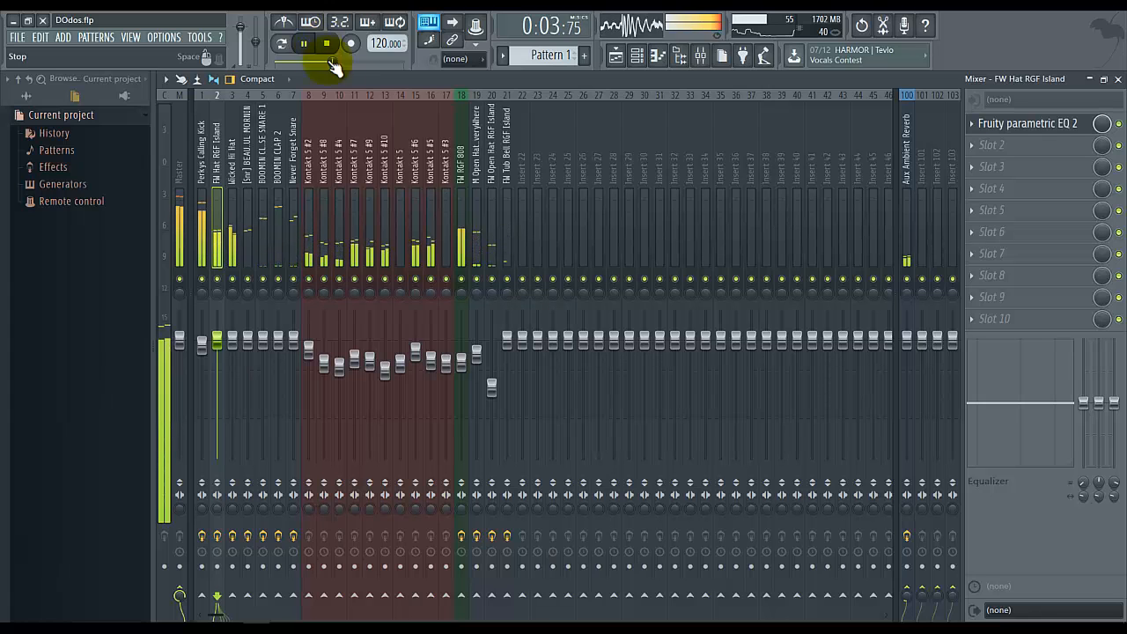
left_click(481, 367)
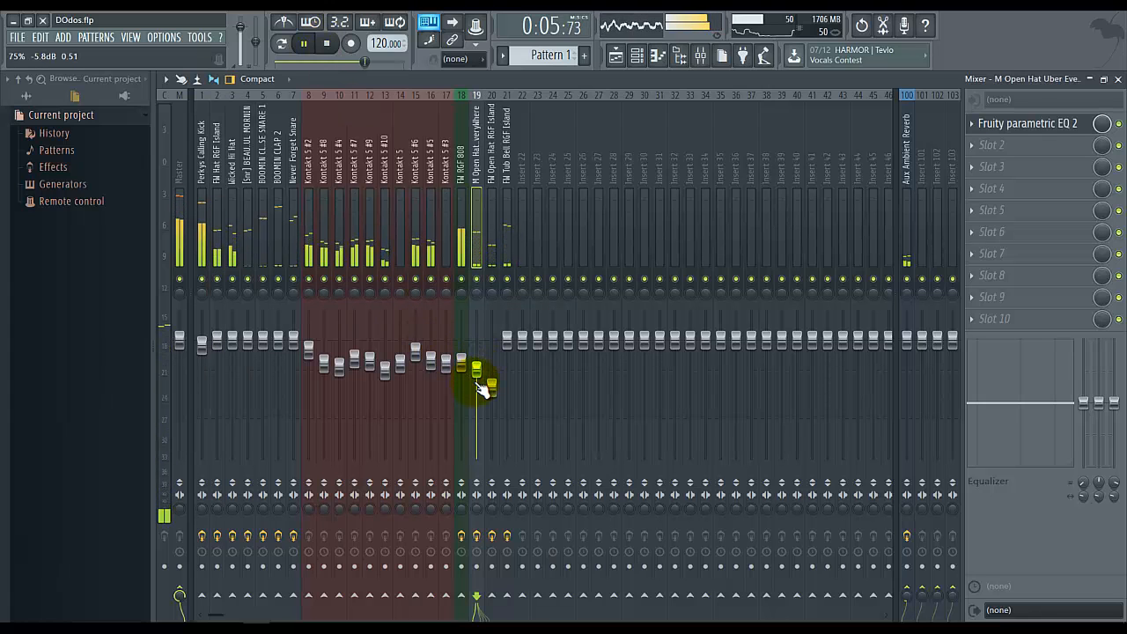
left_click(491, 388)
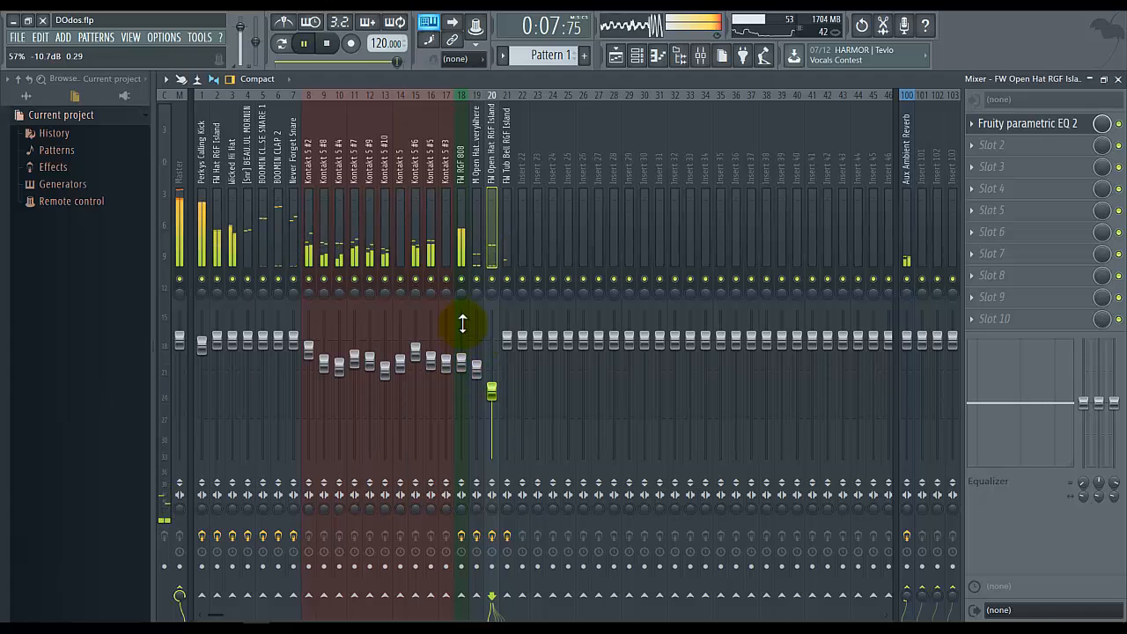
left_click(480, 367)
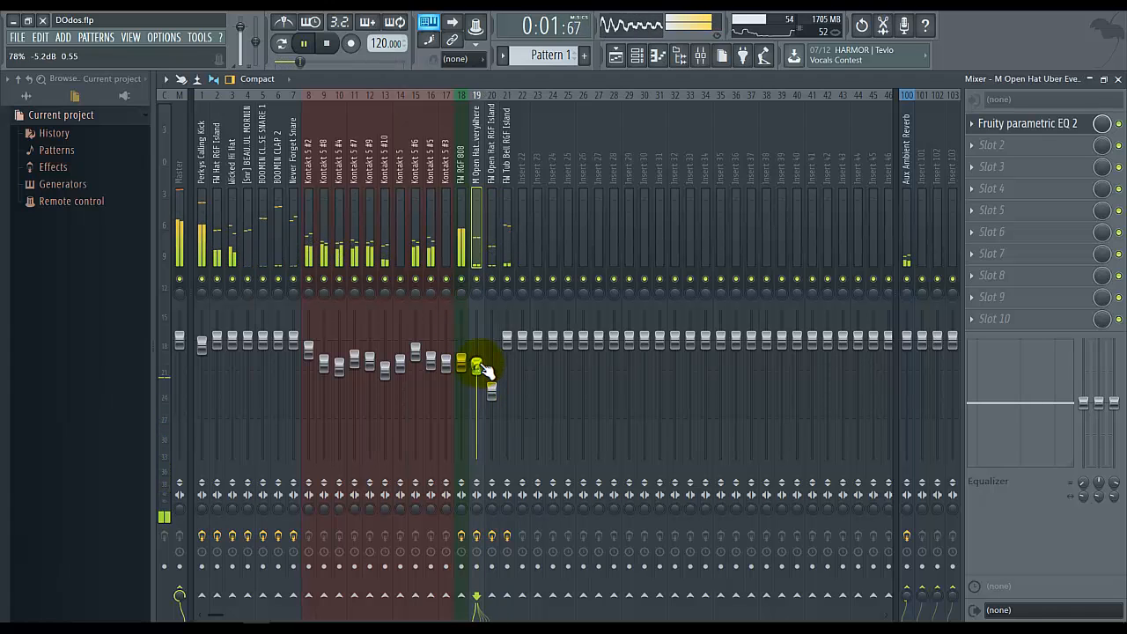
left_click(330, 47)
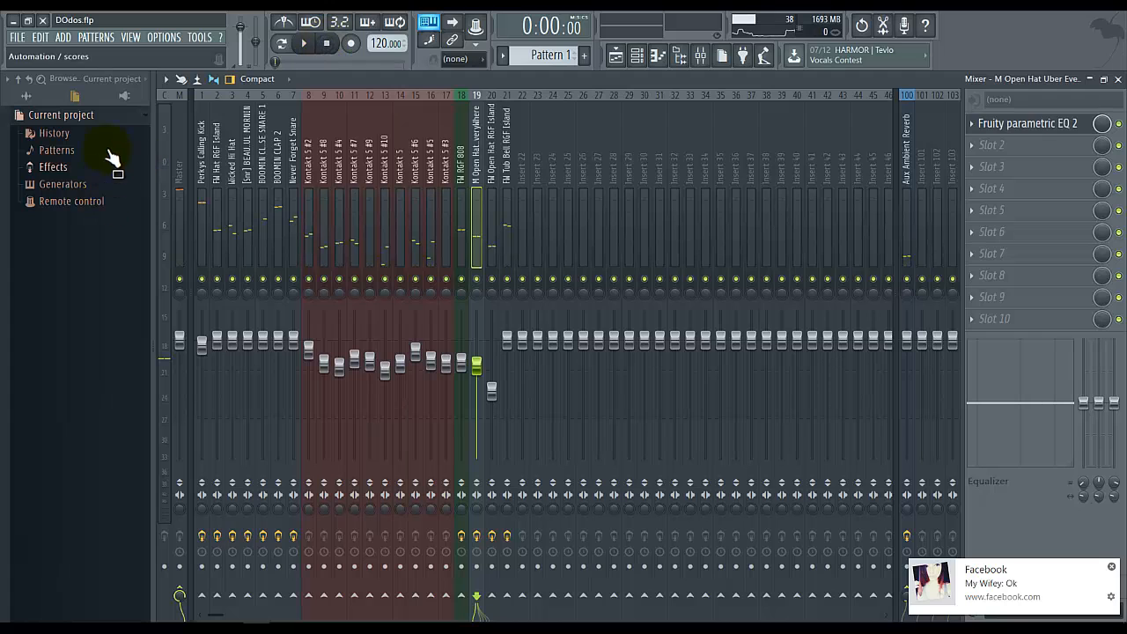
Add Fruity Parametric EQ 2 to the first effect slot of the Master track and move its window clear of the effect slots.
left_click(181, 141)
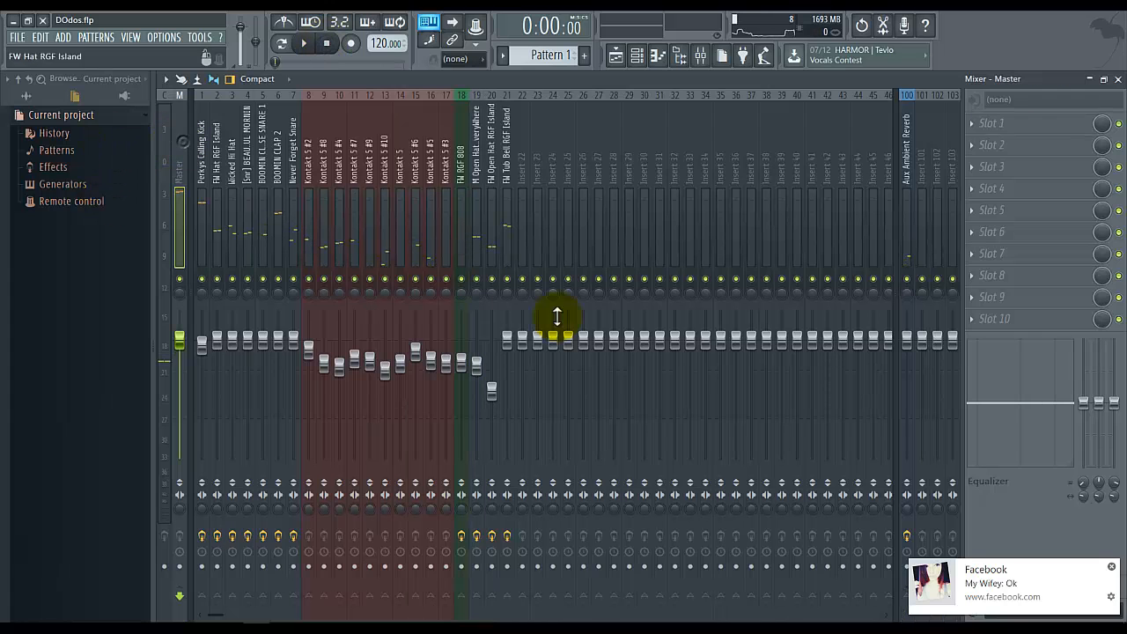
left_click(993, 125)
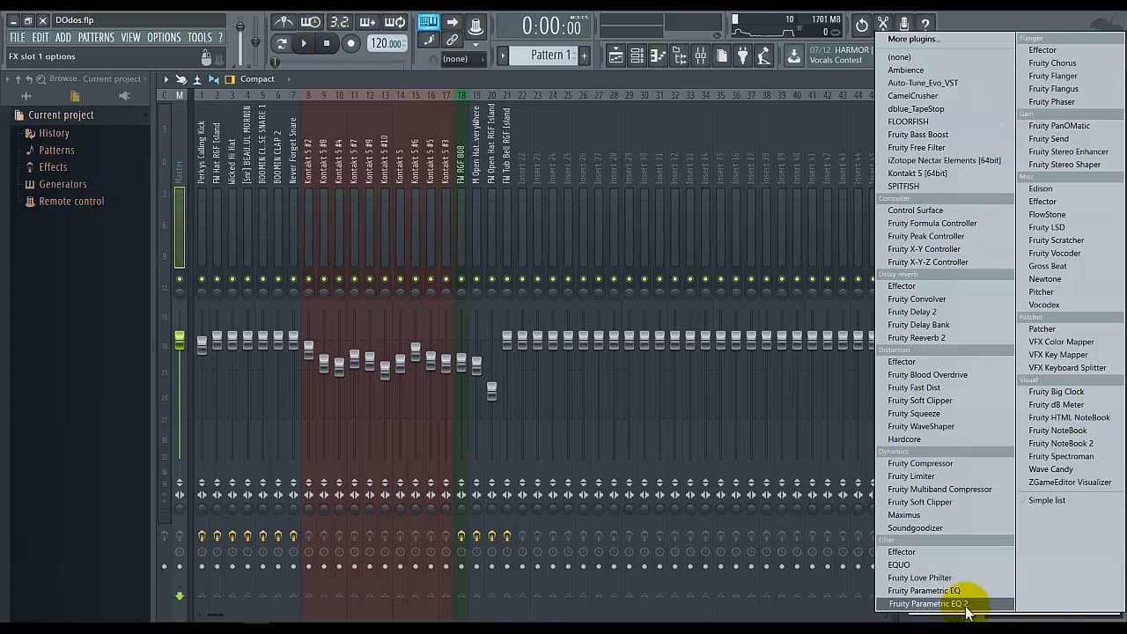
left_click(933, 605)
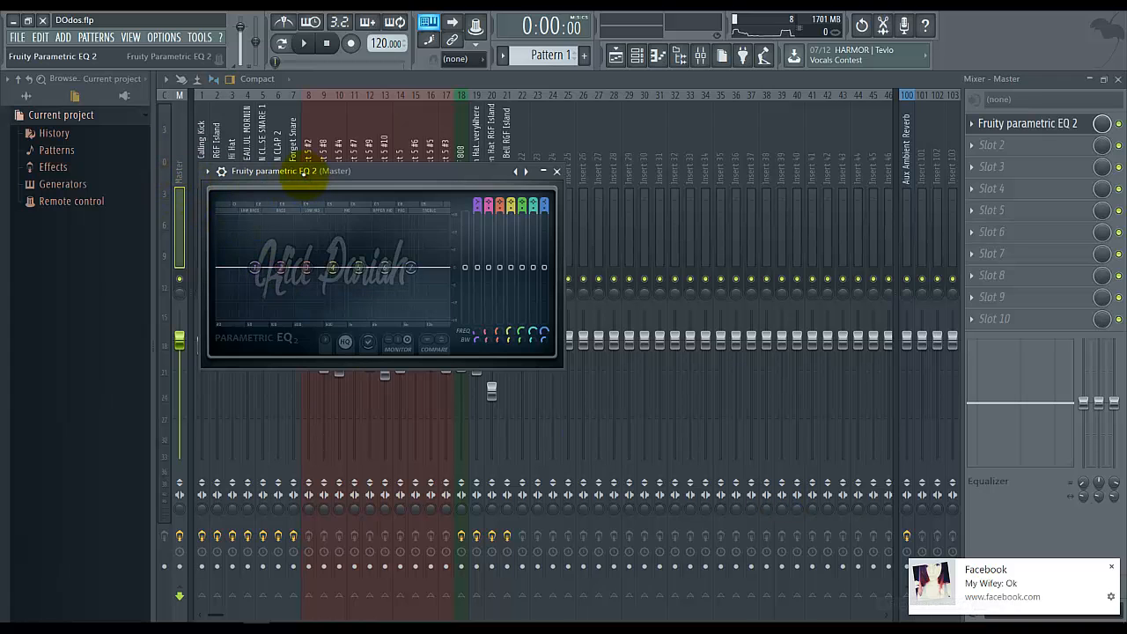
left_click_drag(302, 171, 354, 98)
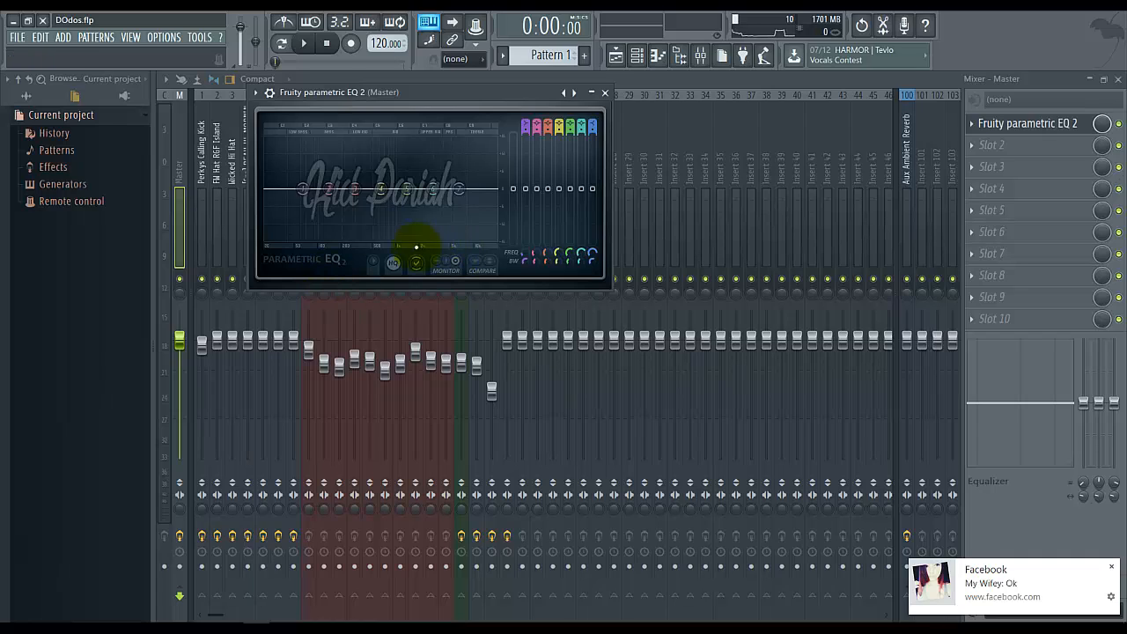
Make band 1 of the Master EQ a high-pass filter at about 30 Hz with a width of about 57%.
left_click_drag(529, 118, 504, 195)
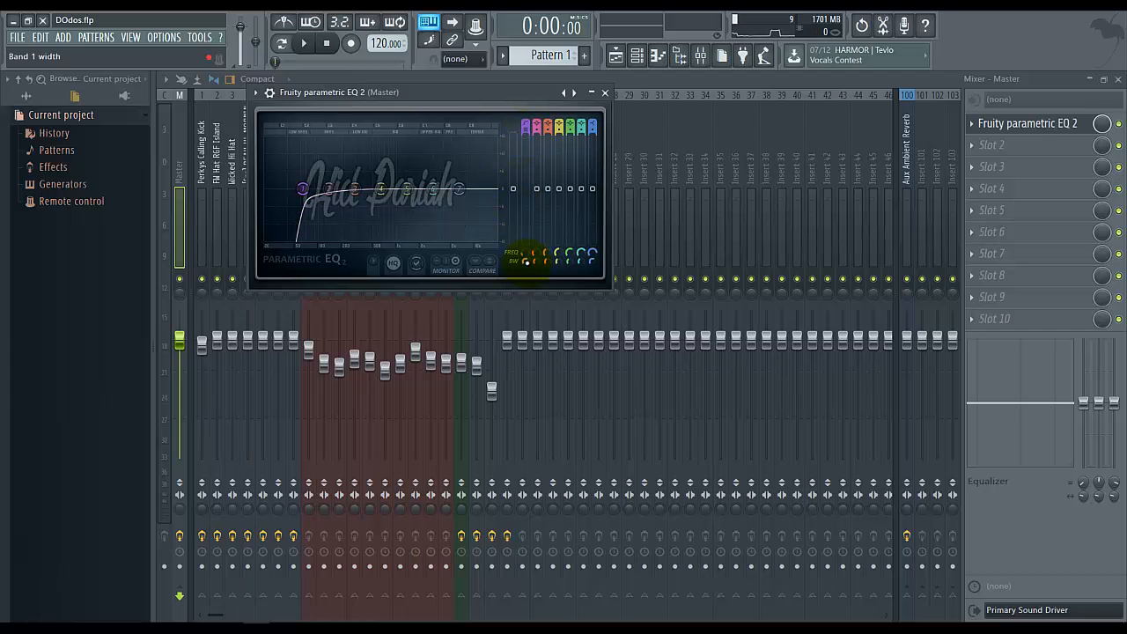
left_click_drag(525, 261, 527, 271)
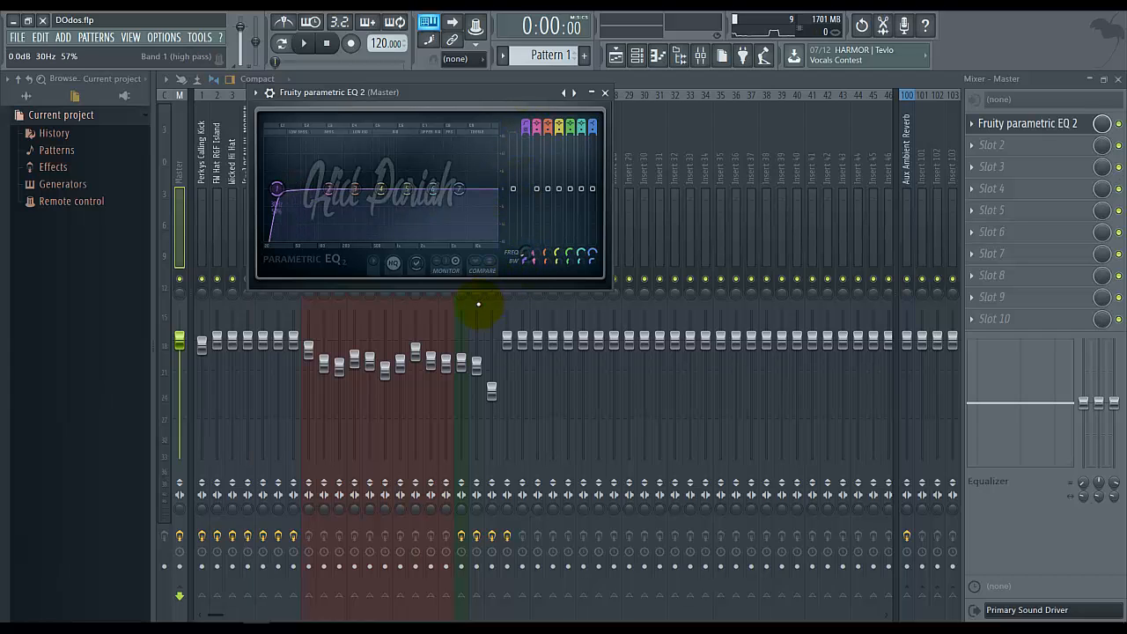
Make band 7 of the Master EQ a low-pass filter at about 15426 Hz while the beat plays.
left_click(303, 42)
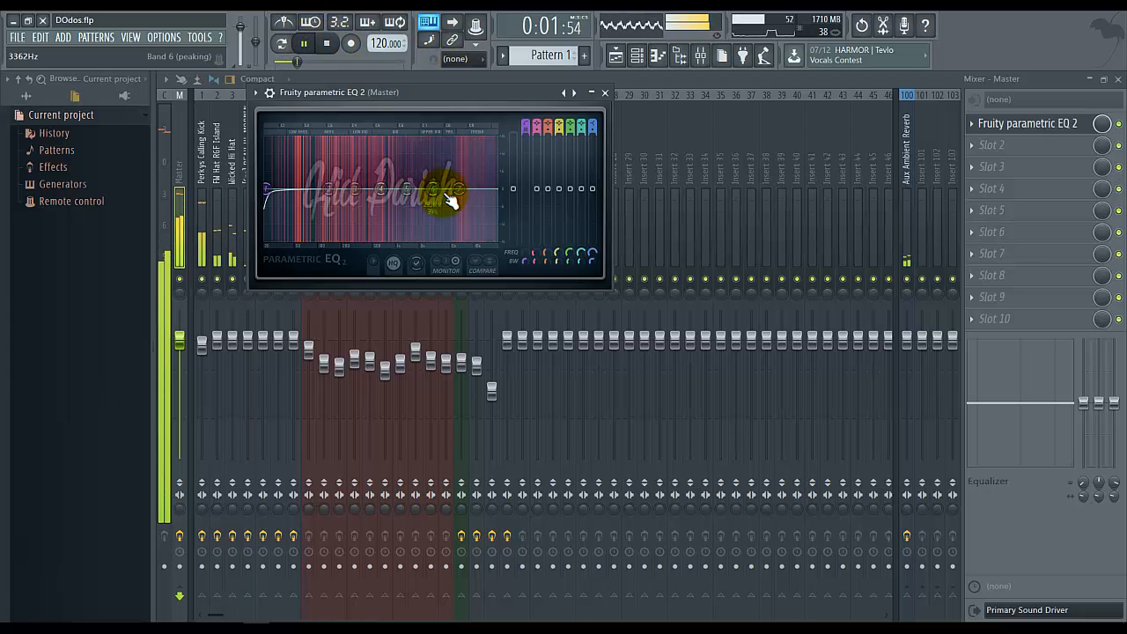
left_click_drag(460, 189, 496, 236)
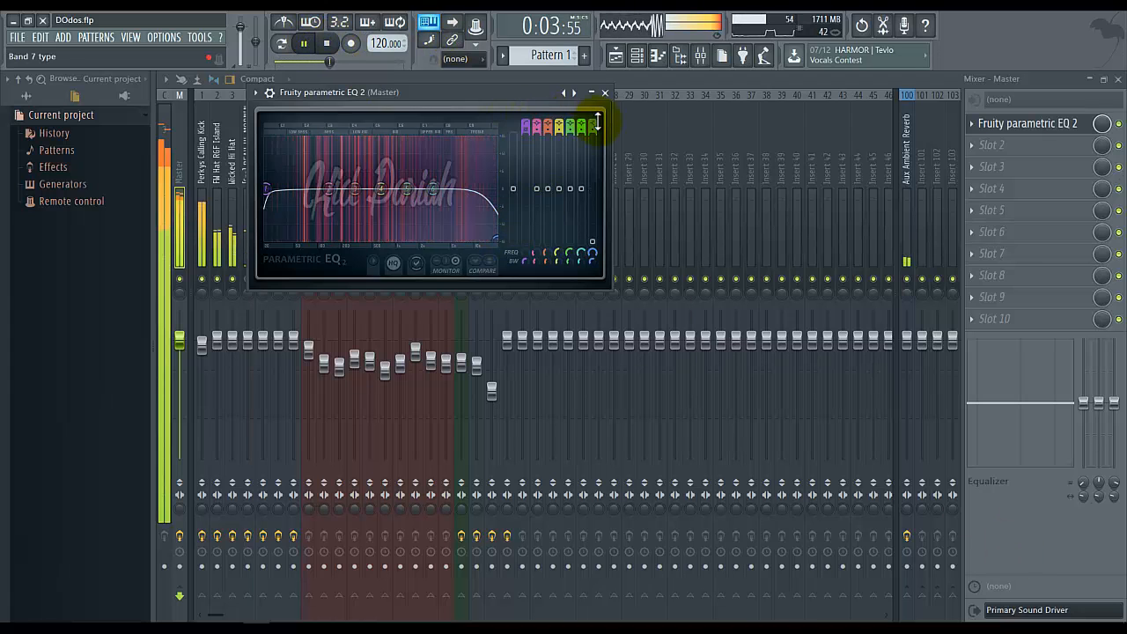
left_click_drag(595, 130, 598, 166)
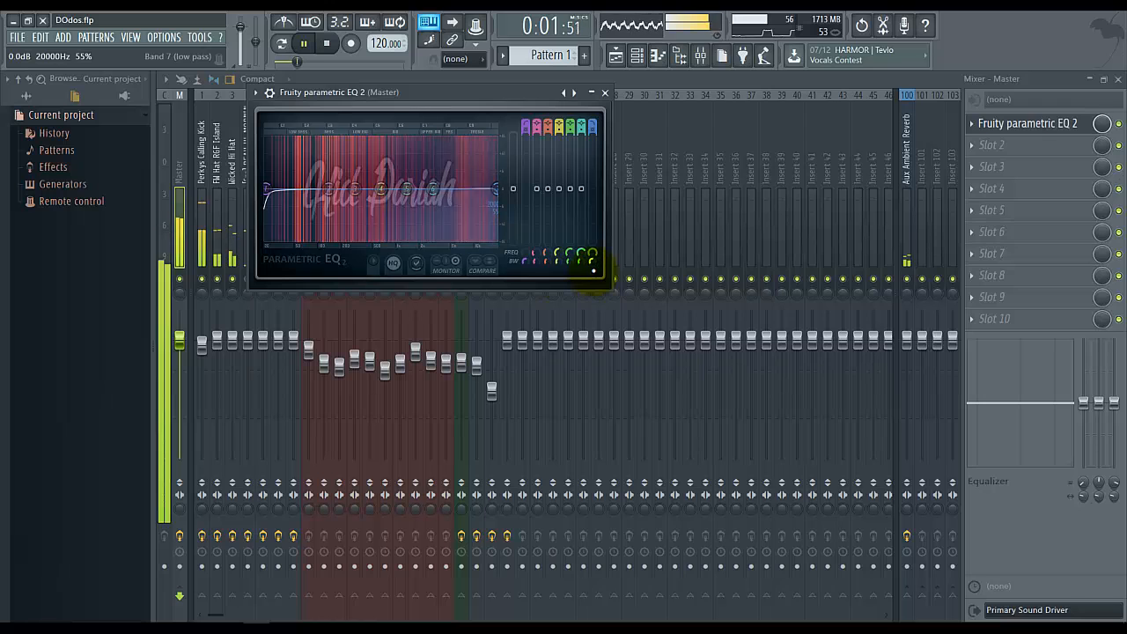
left_click_drag(594, 254, 587, 252)
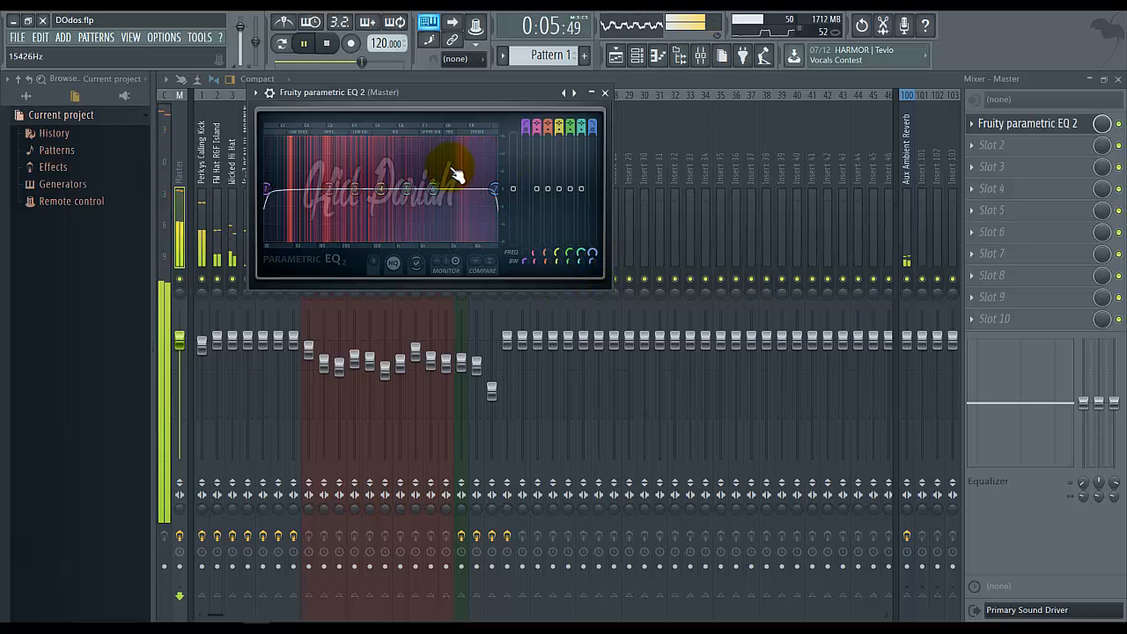
Stop the beat playback and narrow the width of the band 1 high-pass filter in the Master EQ.
left_click_drag(449, 195, 412, 177)
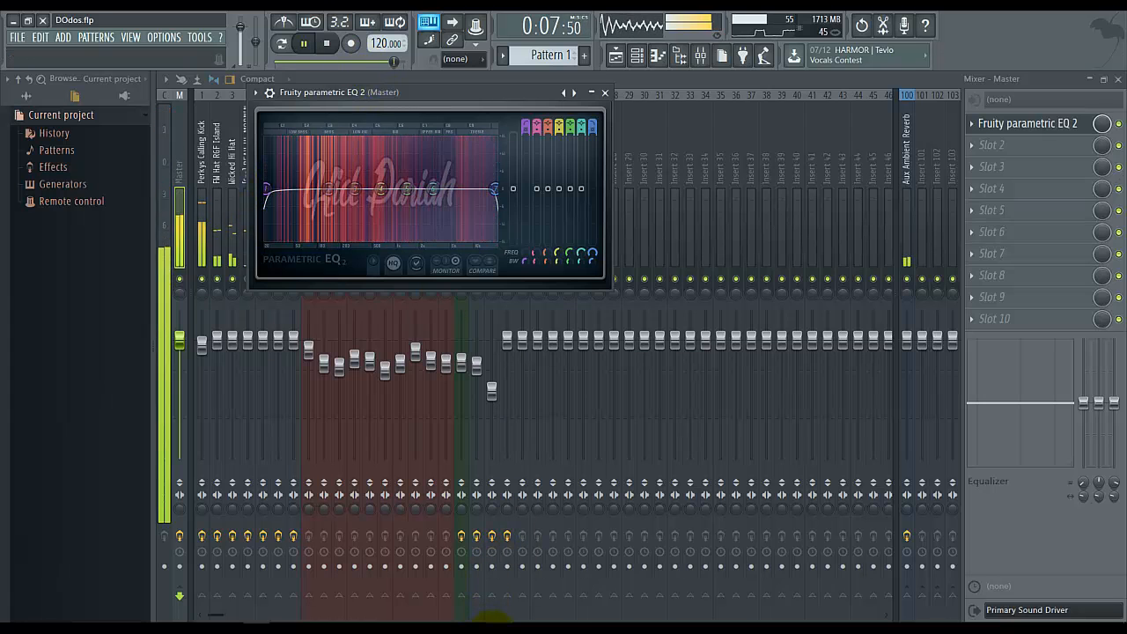
left_click(488, 621)
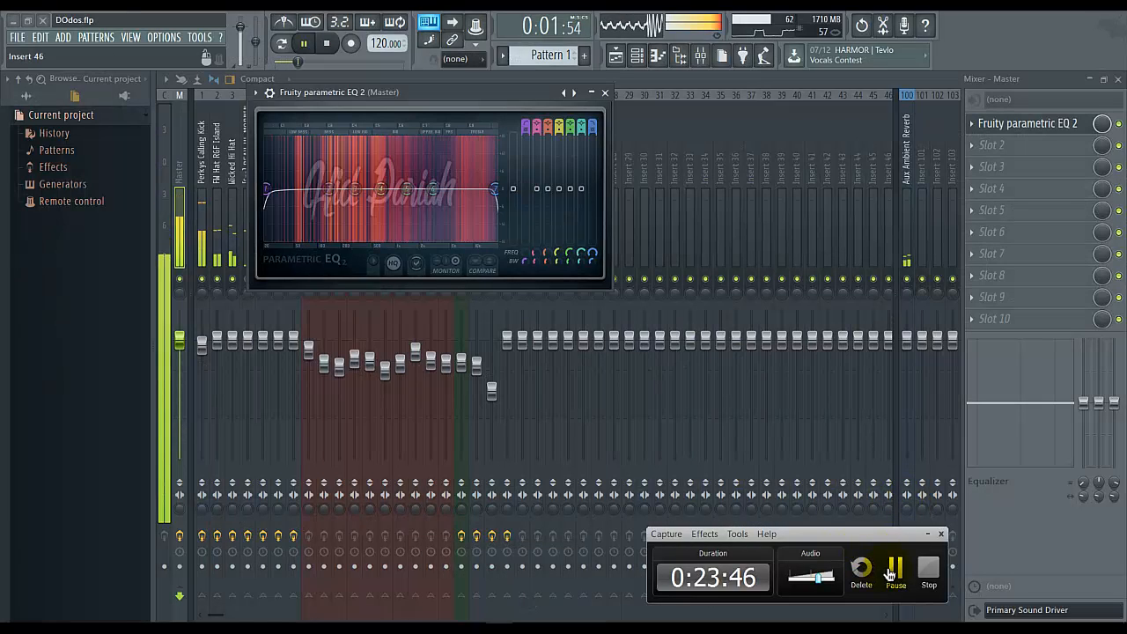
key("space")
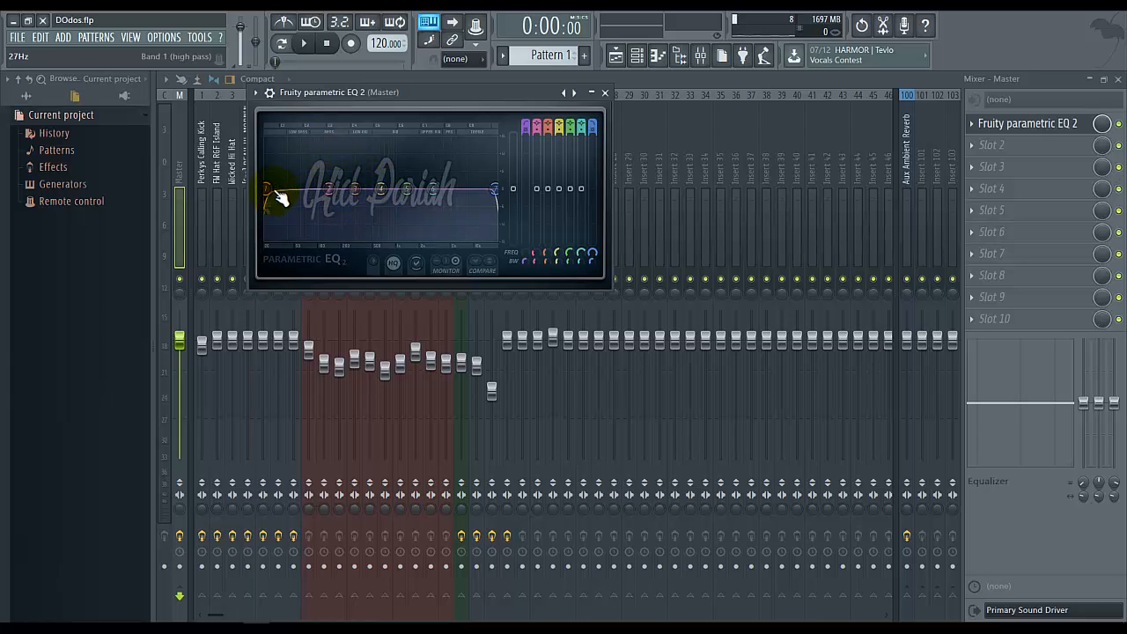
left_click_drag(525, 260, 526, 269)
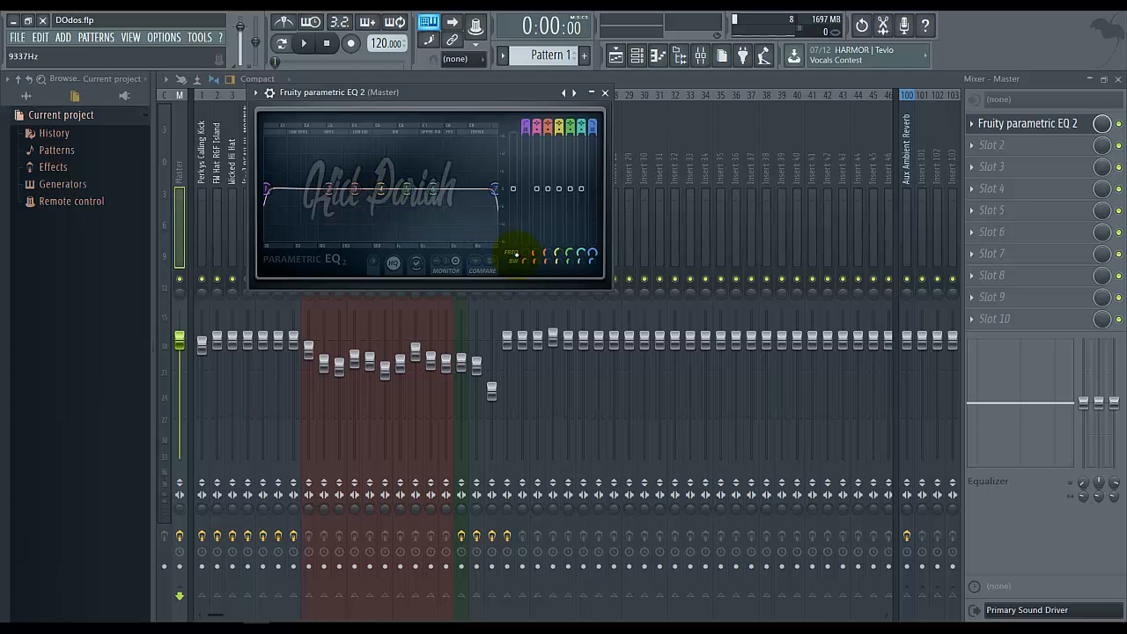
Shift band 2 of the Master EQ slightly lower, cut band 3 to about -1.9 dB at 363 Hz with 29% width, and audition the beat.
mouse_move(331, 189)
left_mouse_down()
mouse_move(317, 157)
mouse_move(326, 192)
left_mouse_up()
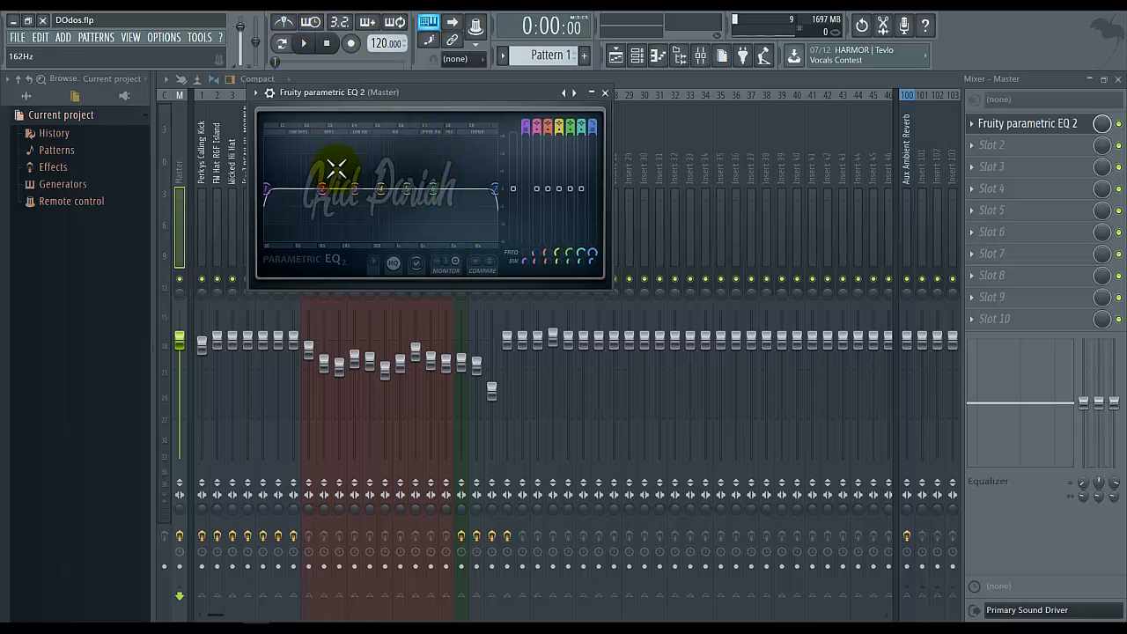
left_click_drag(370, 193, 365, 156)
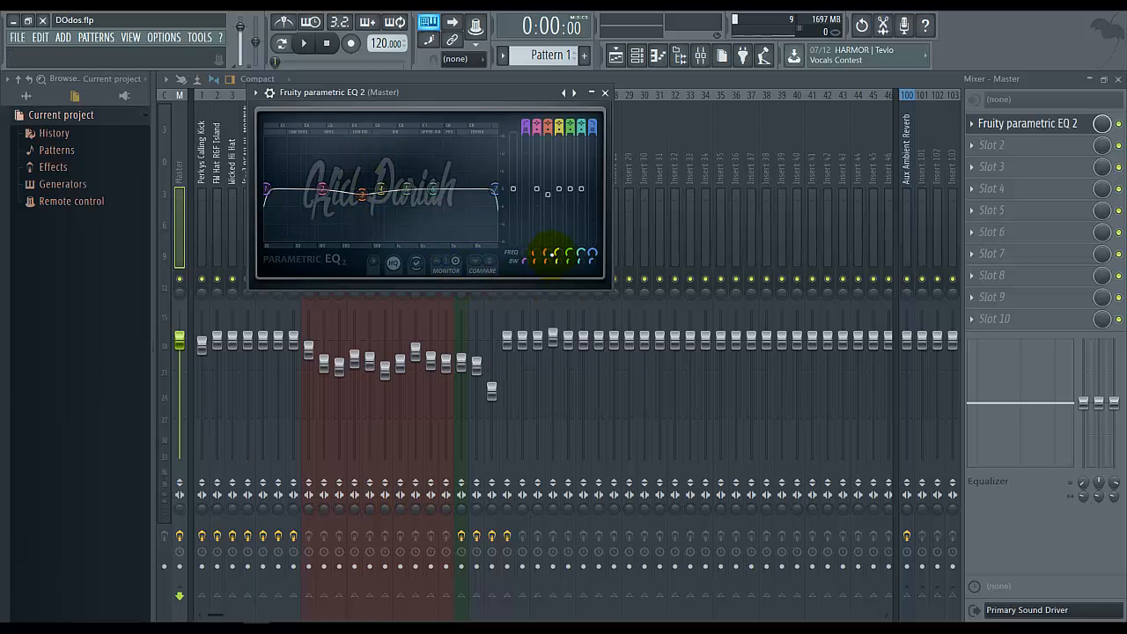
left_click_drag(546, 256, 546, 285)
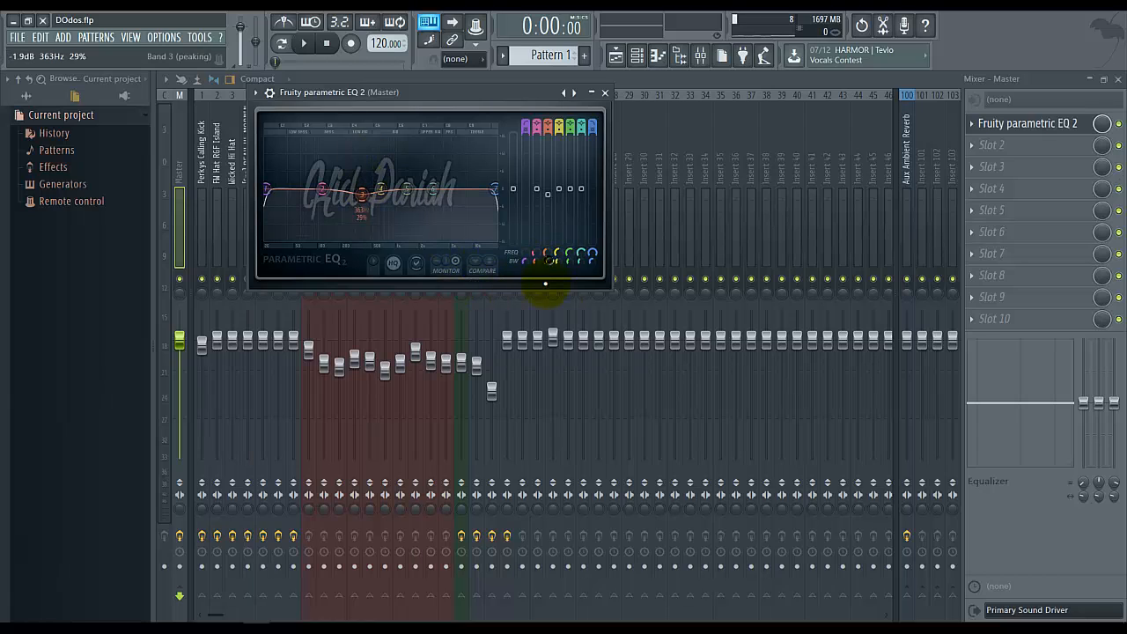
left_click(308, 43)
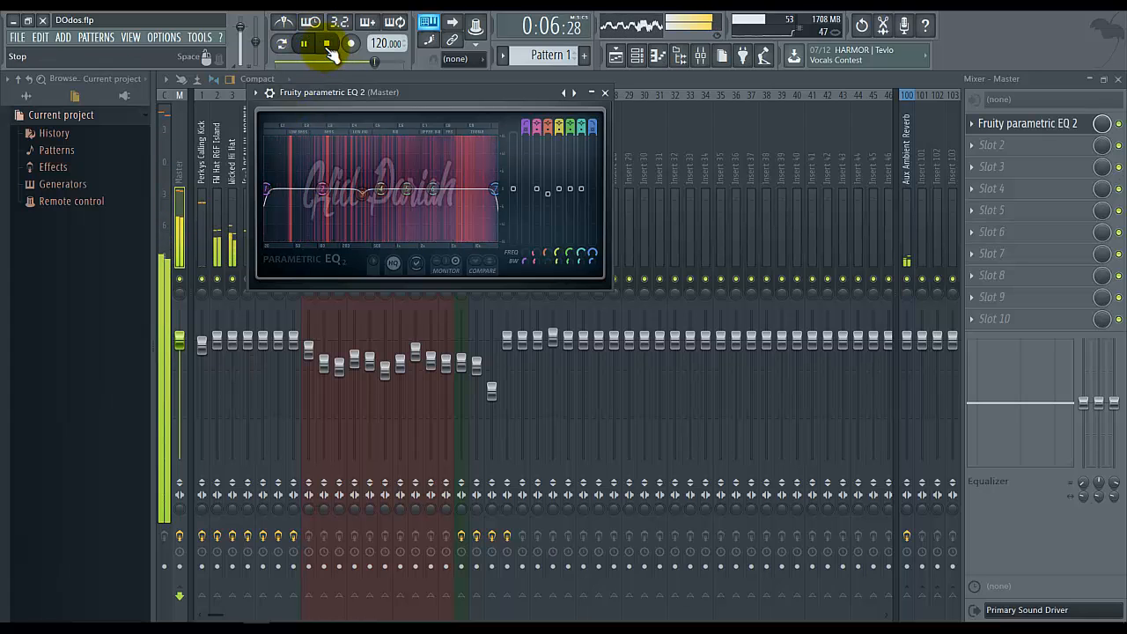
left_click(327, 51)
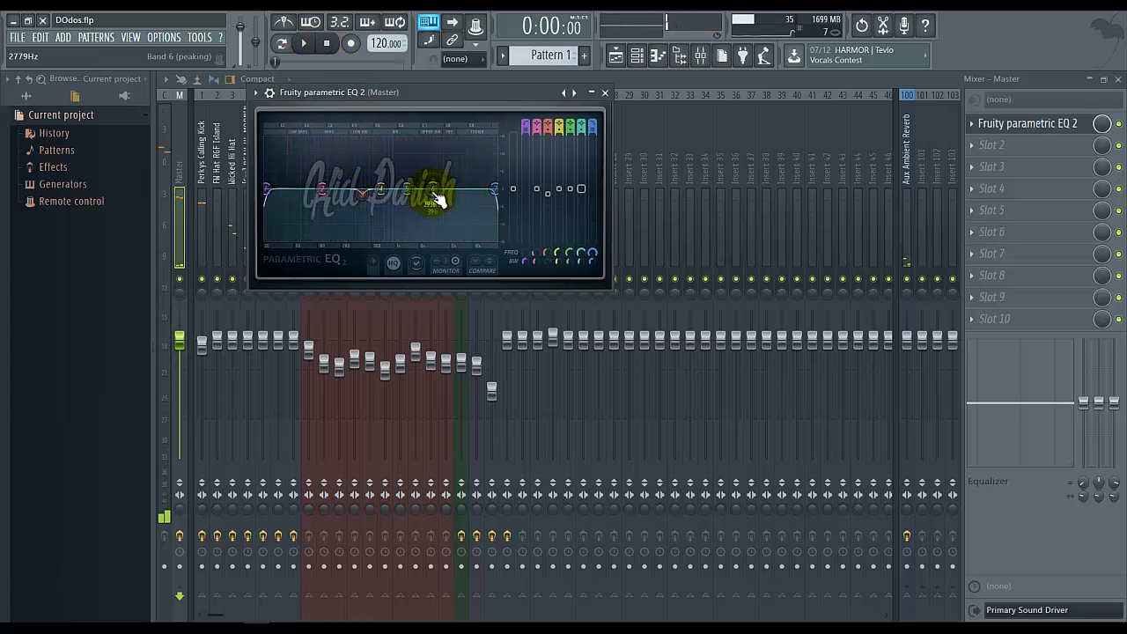
Try boosting band 6 of the Master EQ by about 2.5 dB near 10 kHz while the beat plays.
left_click_drag(438, 199, 511, 164)
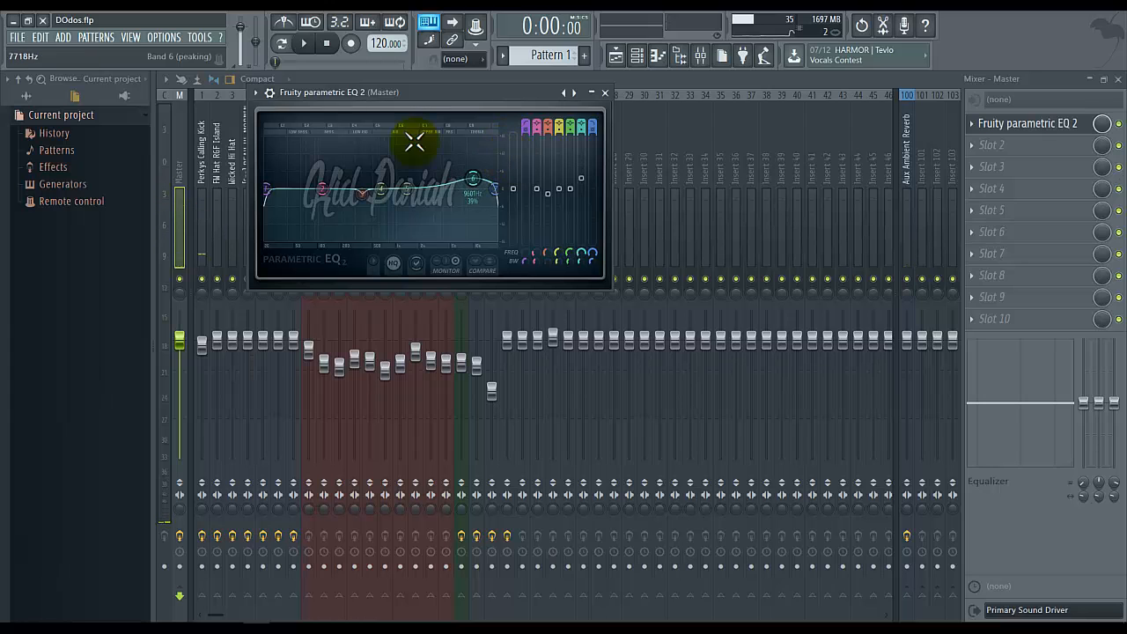
left_click(307, 43)
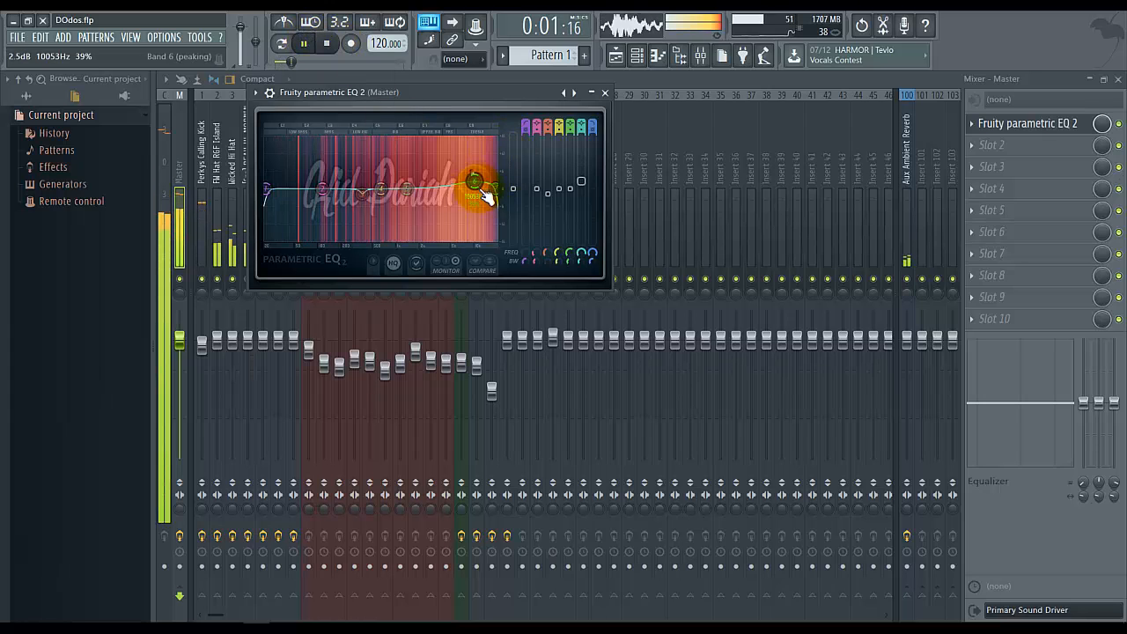
left_click_drag(476, 182, 468, 206)
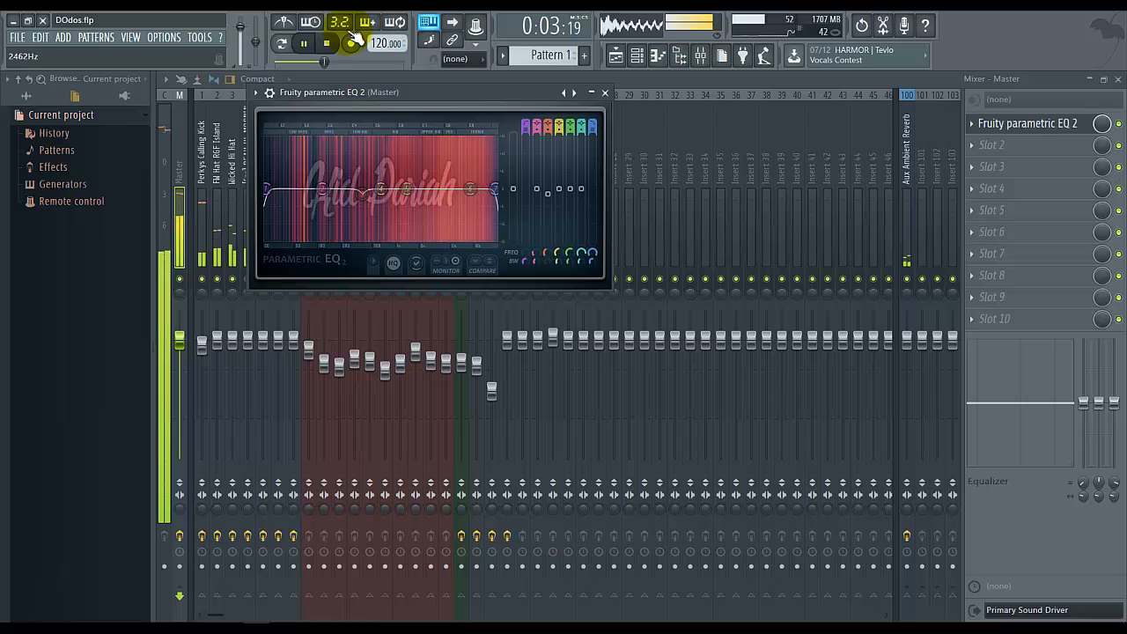
left_click(329, 43)
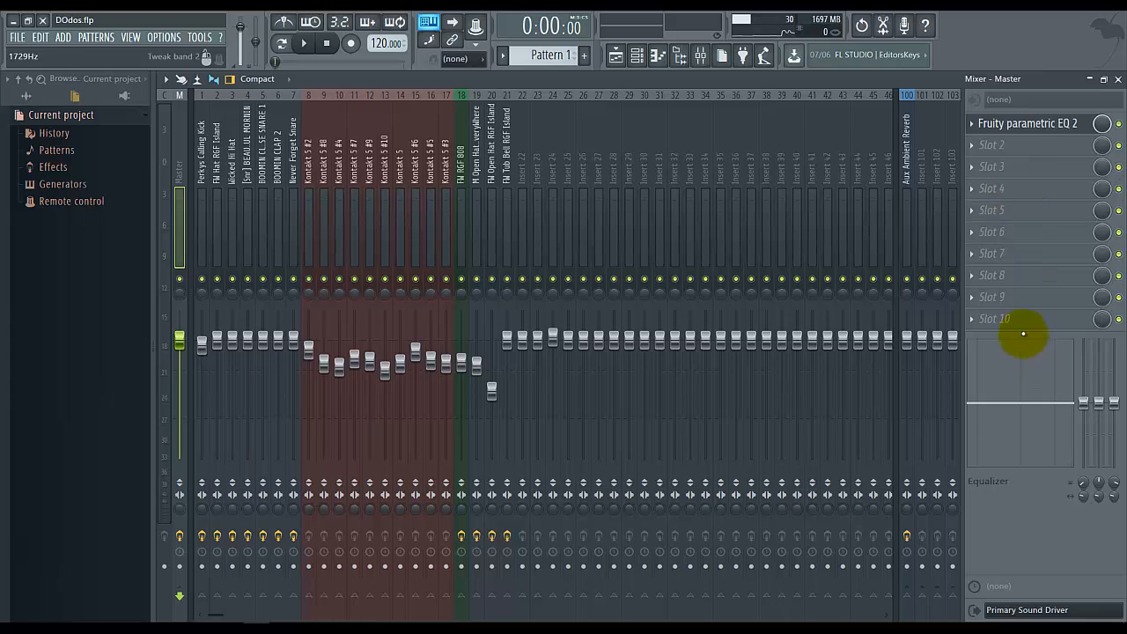
Add Fruity Limiter to slot 10 of the Master track, audition the beat through it, and close its window.
left_click(1022, 319)
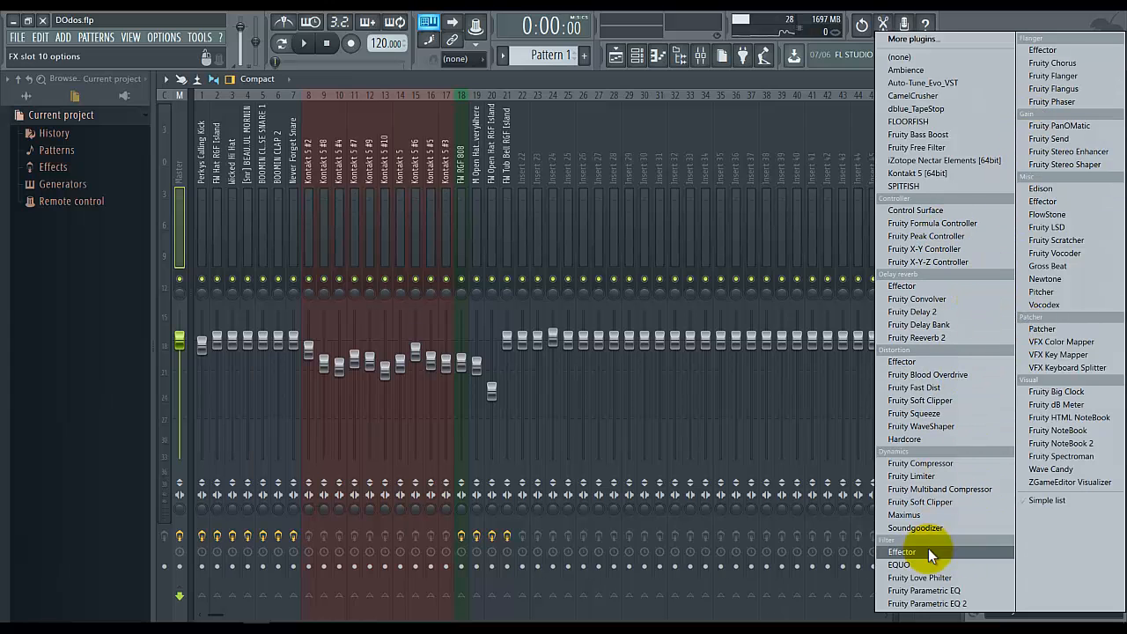
left_click(958, 475)
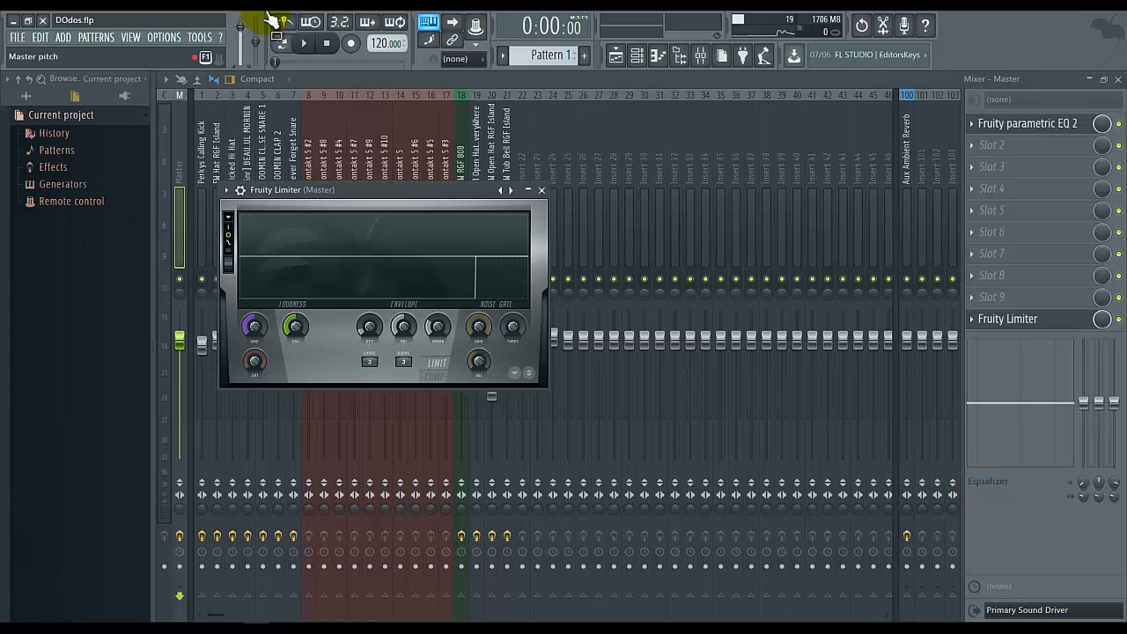
left_click(304, 43)
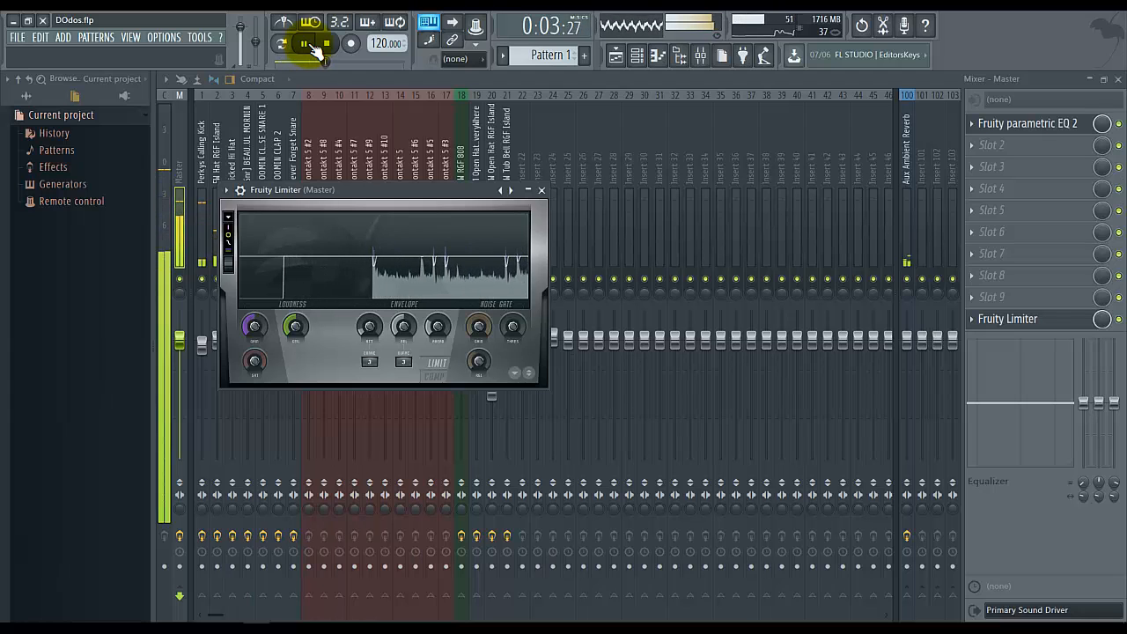
left_click(326, 43)
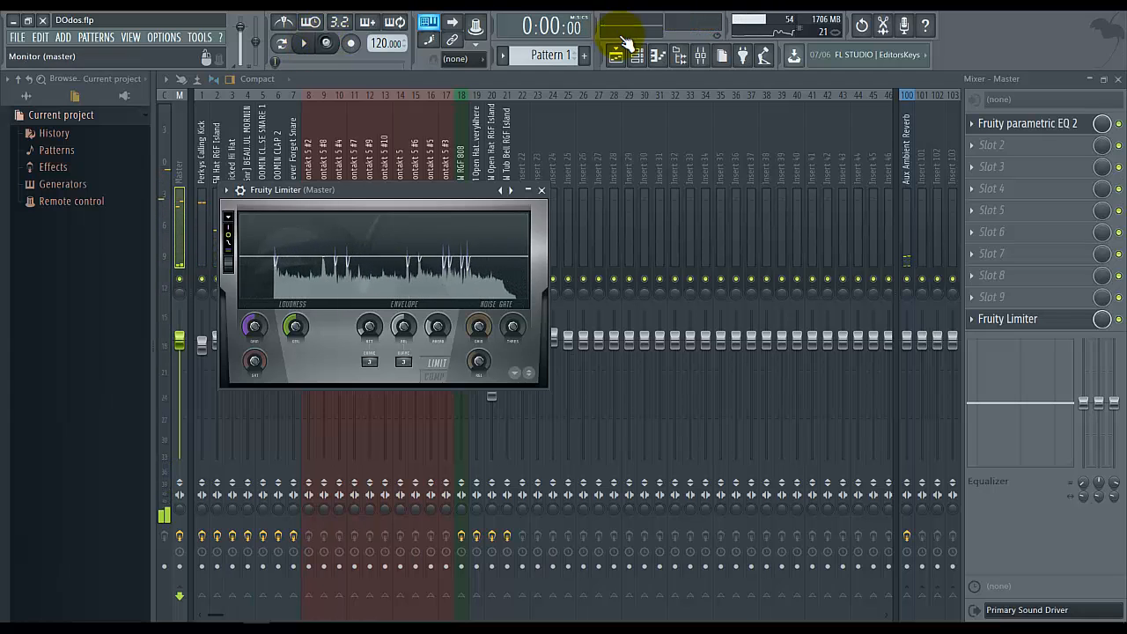
left_click(627, 95)
left_click(541, 191)
Check the effect slots of the bell and drum tracks, and solo the Kontakt 5 #2 track.
left_click(508, 148)
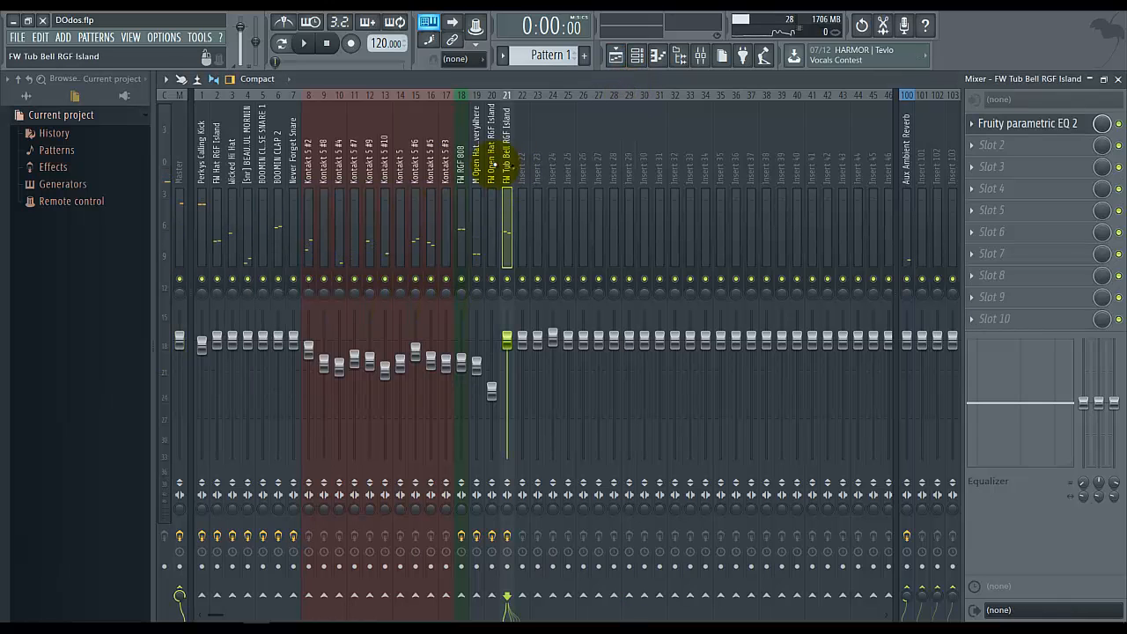
left_click(202, 154)
left_click(233, 154)
left_click(263, 154)
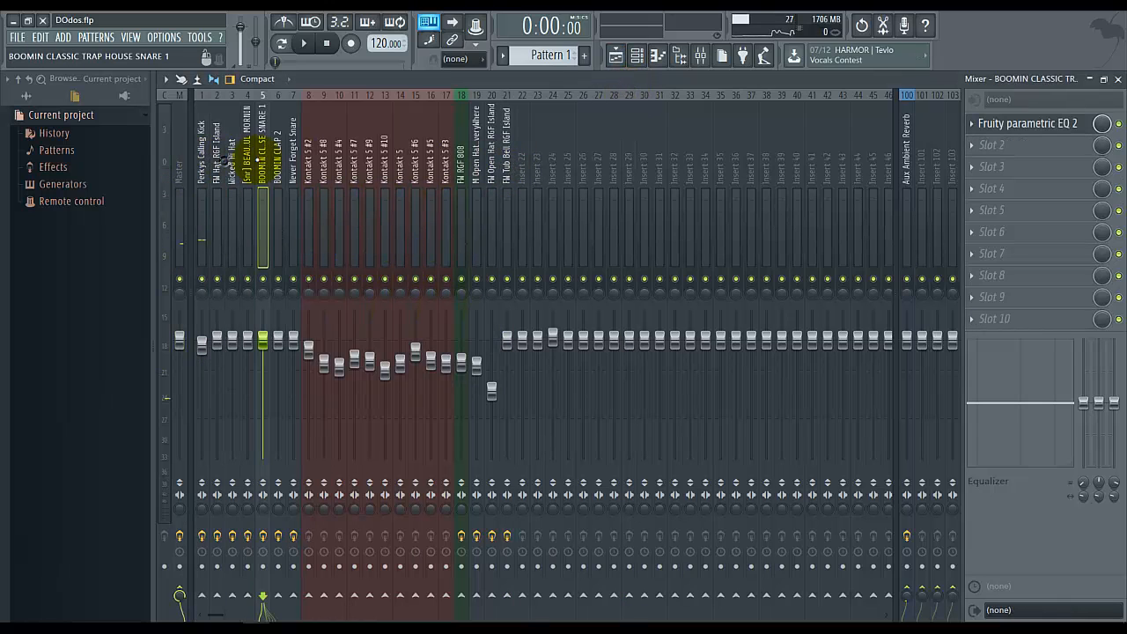
left_click(335, 165)
left_click(323, 159)
left_click(277, 159)
left_click(387, 130)
left_click(310, 157)
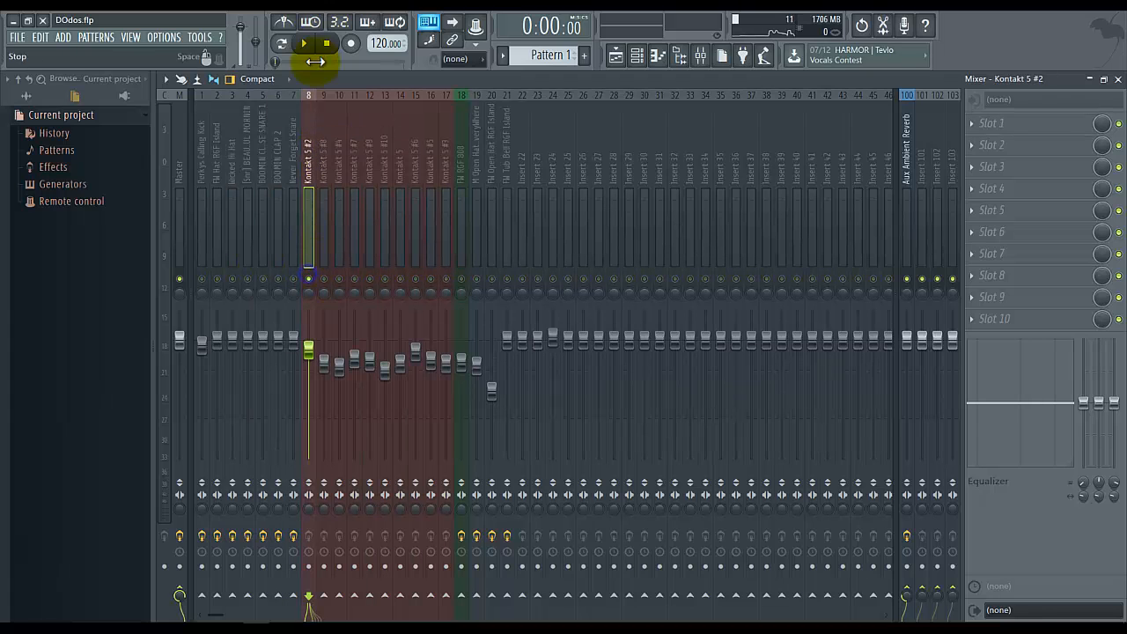
Add Fruity Parametric EQ 2 to slot 1 of Kontakt 5 #2 during playback, rolling off the lows and highs with a Steep 6 slope on band 7.
left_click(303, 43)
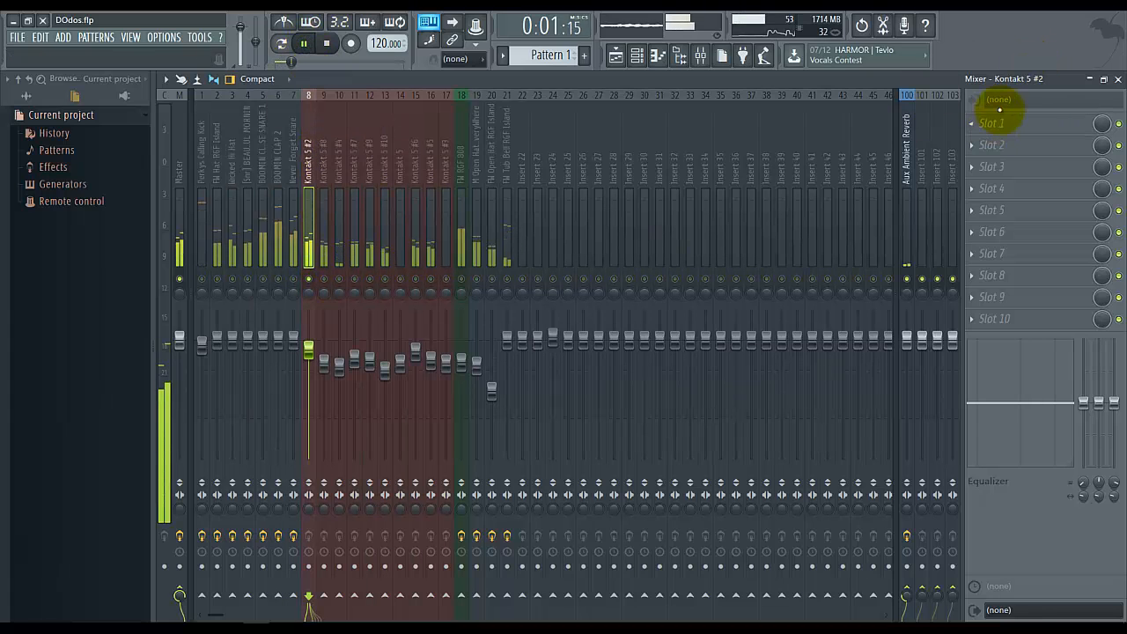
left_click(1000, 121)
left_click(927, 604)
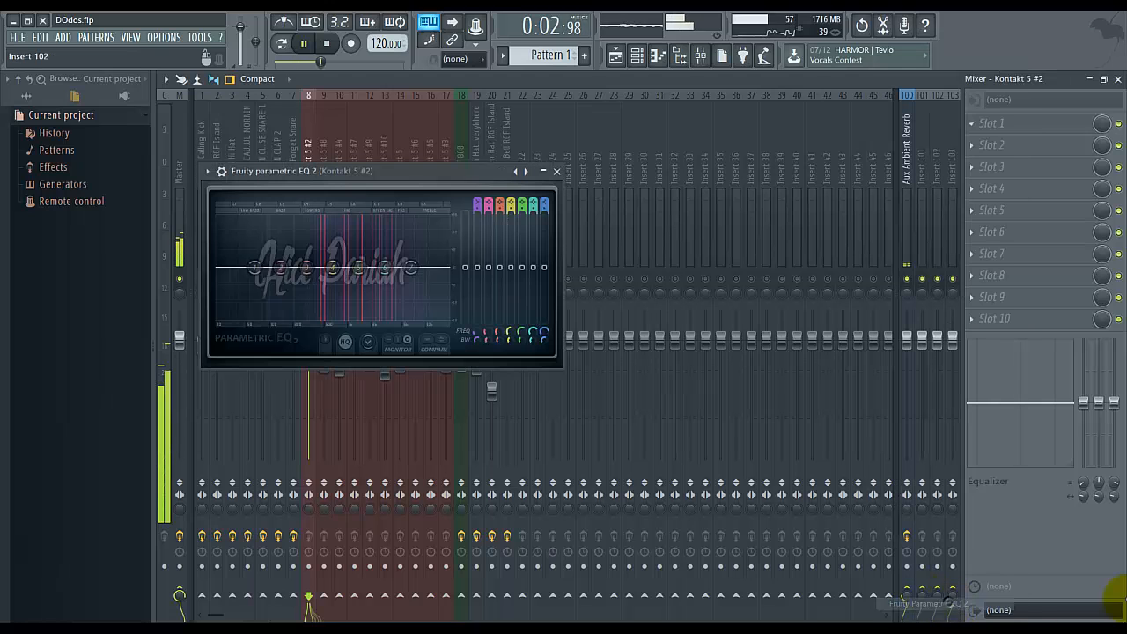
left_click_drag(255, 267, 240, 490)
left_click_drag(410, 267, 454, 319)
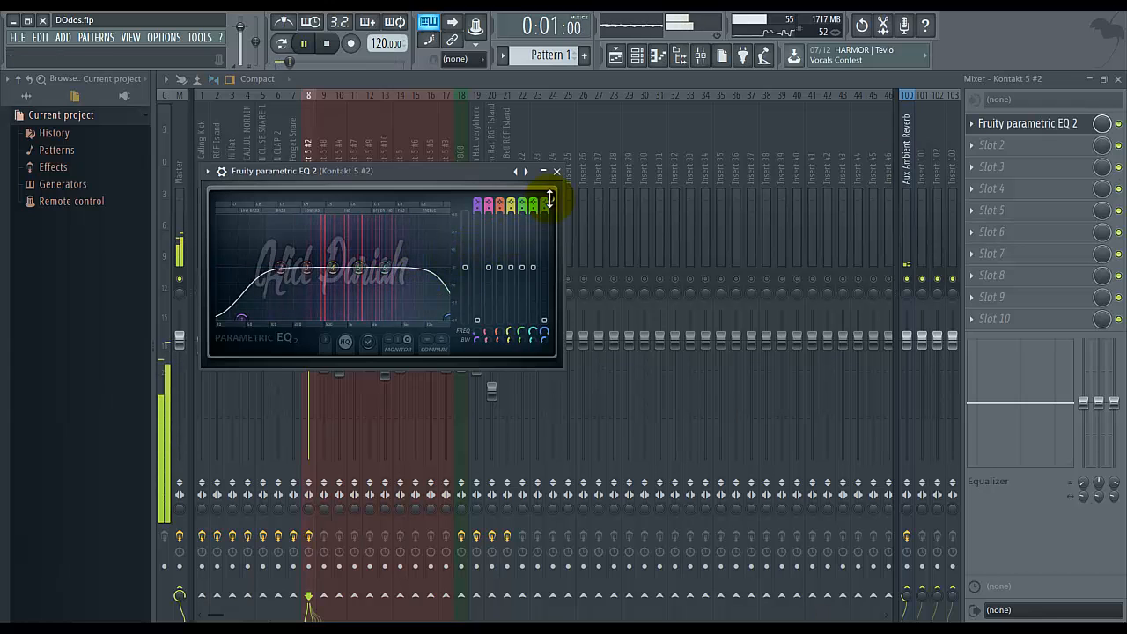
left_click_drag(550, 199, 548, 220)
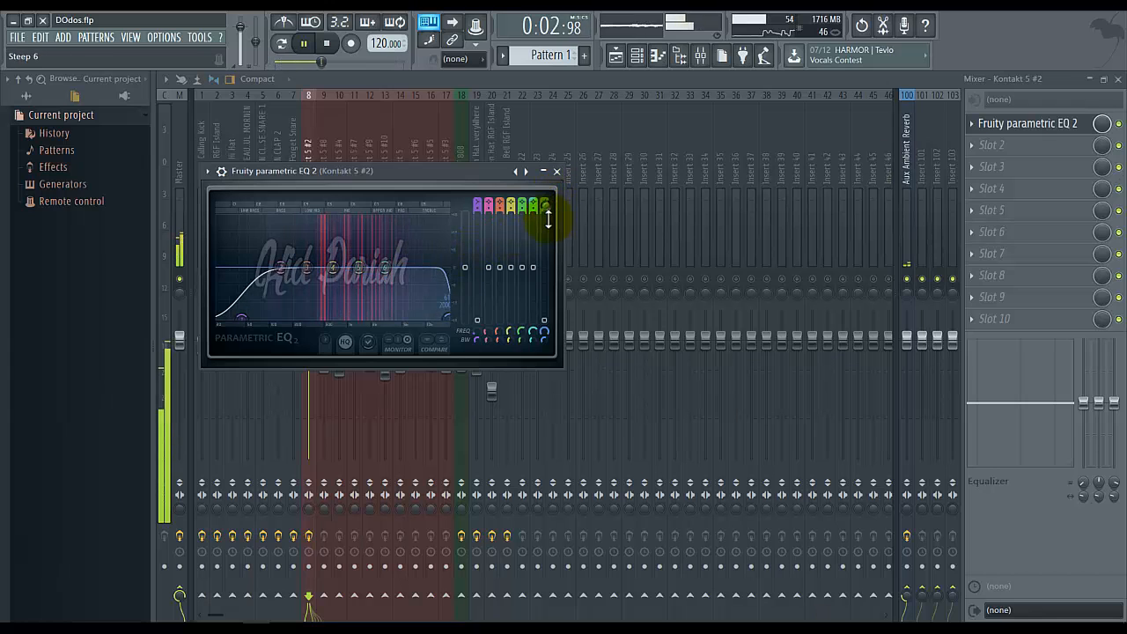
Shape band 4 of the Kontakt 5 #2 EQ into a small, narrow low-mid boost, close the EQ, and pause playback.
mouse_move(396, 245)
left_mouse_down()
mouse_move(388, 275)
mouse_move(390, 233)
left_mouse_up()
left_click_drag(333, 266, 321, 227)
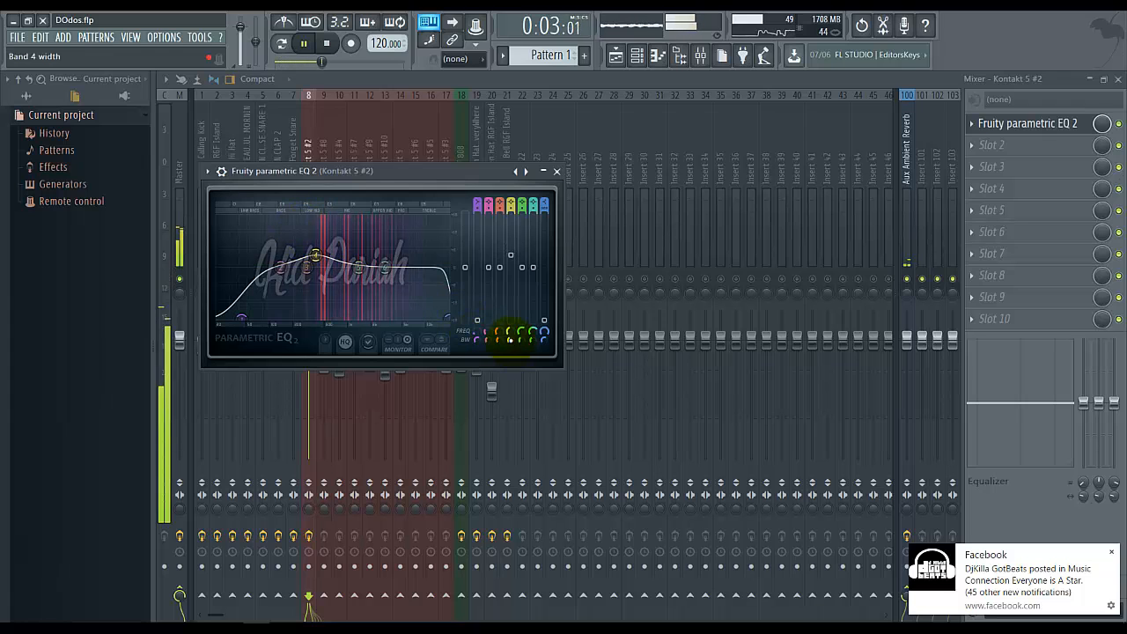
left_click_drag(510, 339, 518, 381)
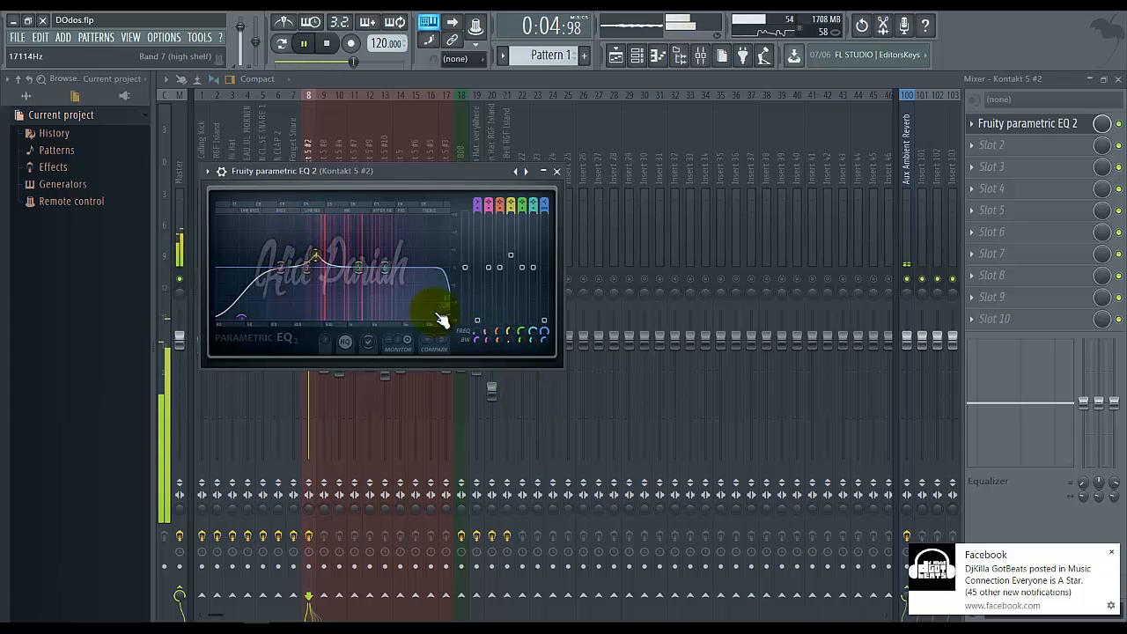
left_click_drag(324, 254, 352, 264)
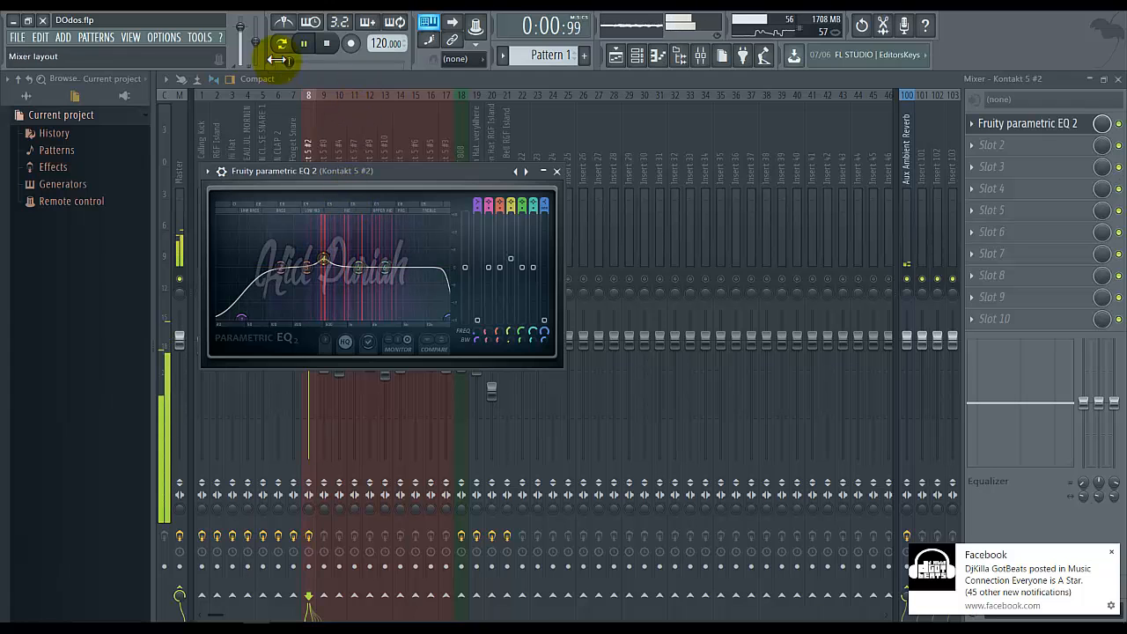
left_click(371, 96)
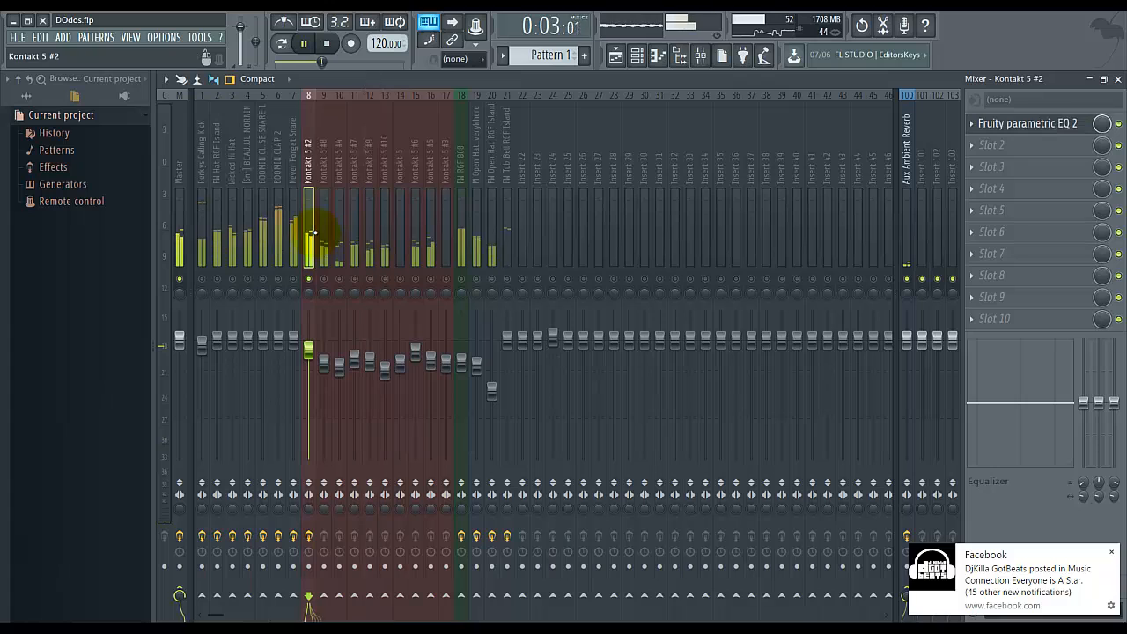
left_click(303, 43)
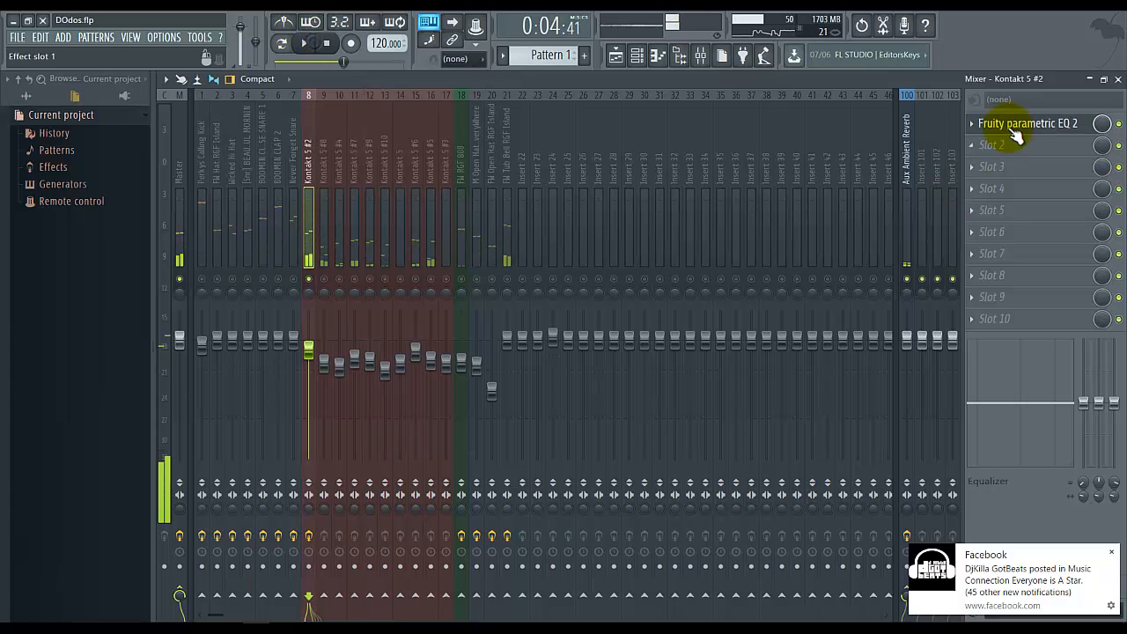
Copy the Kontakt 5 #2 EQ preset onto the Kontakt 5 #8 track and close the copied EQ's window.
left_click(969, 123)
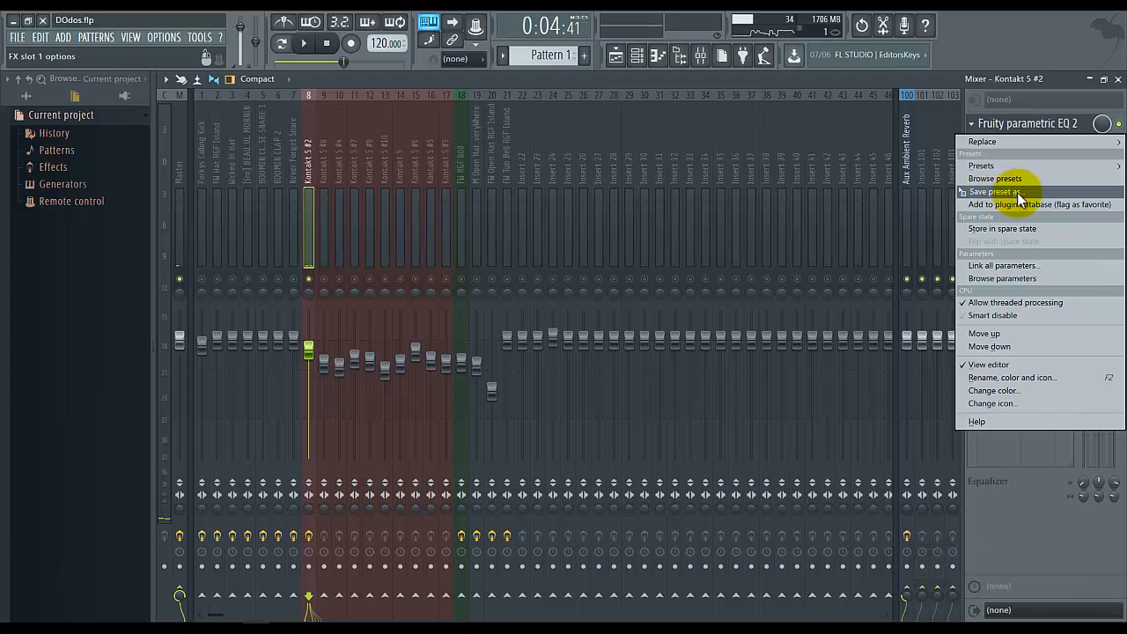
left_click_drag(1017, 192, 323, 147)
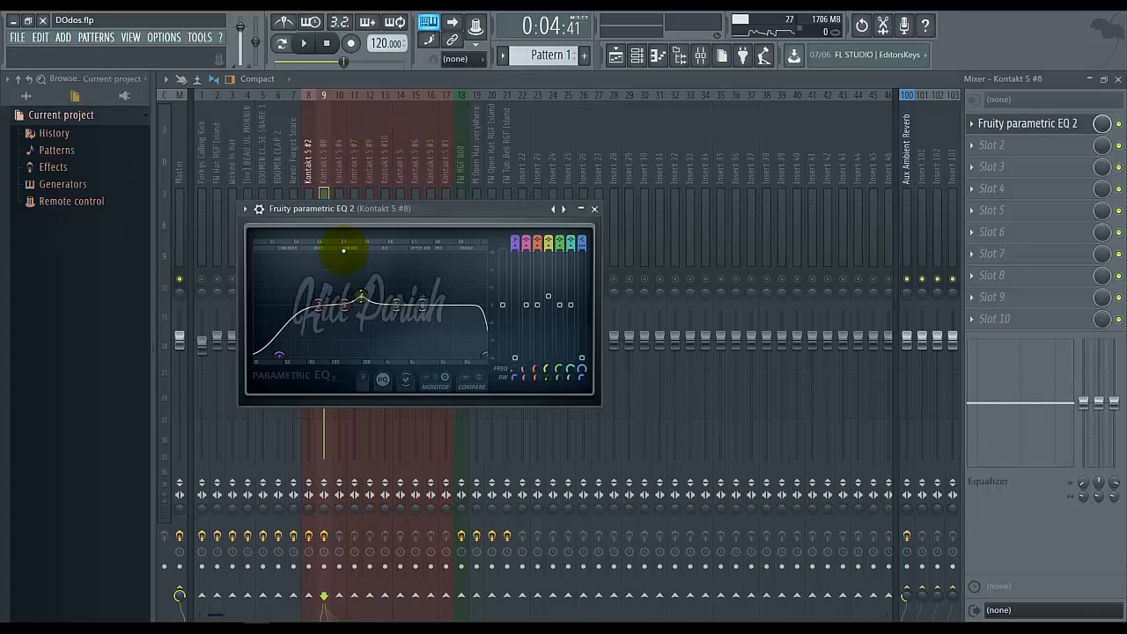
key("Escape")
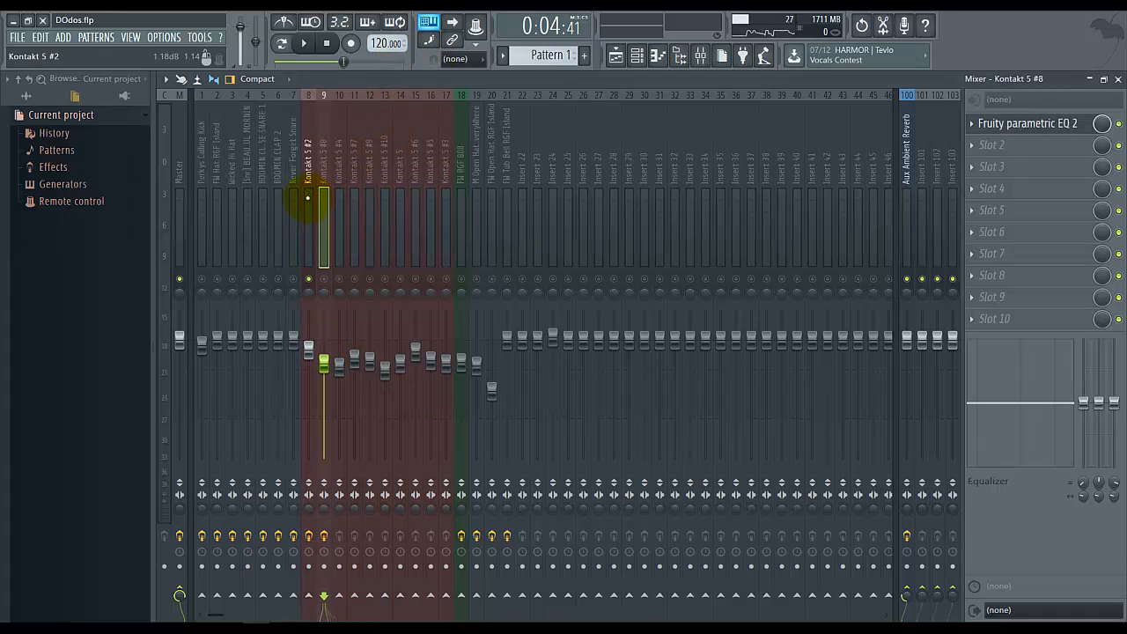
Enable Kontakt 5 #8 alongside the soloed Kontakt 5 #2 track and audition the two together.
left_click(306, 200)
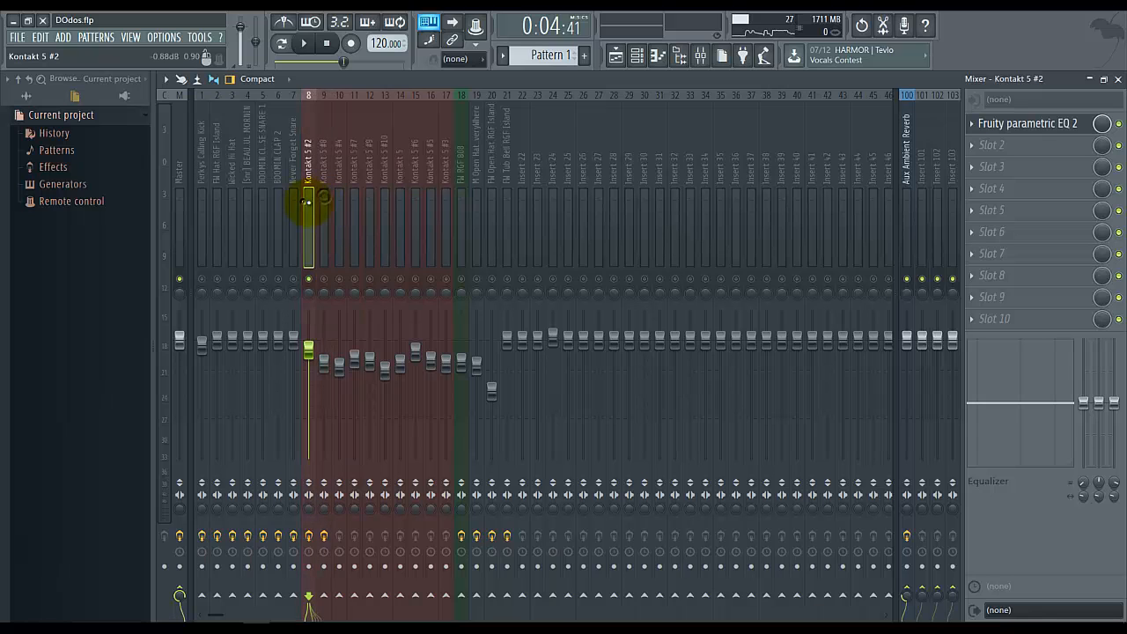
left_click(304, 43)
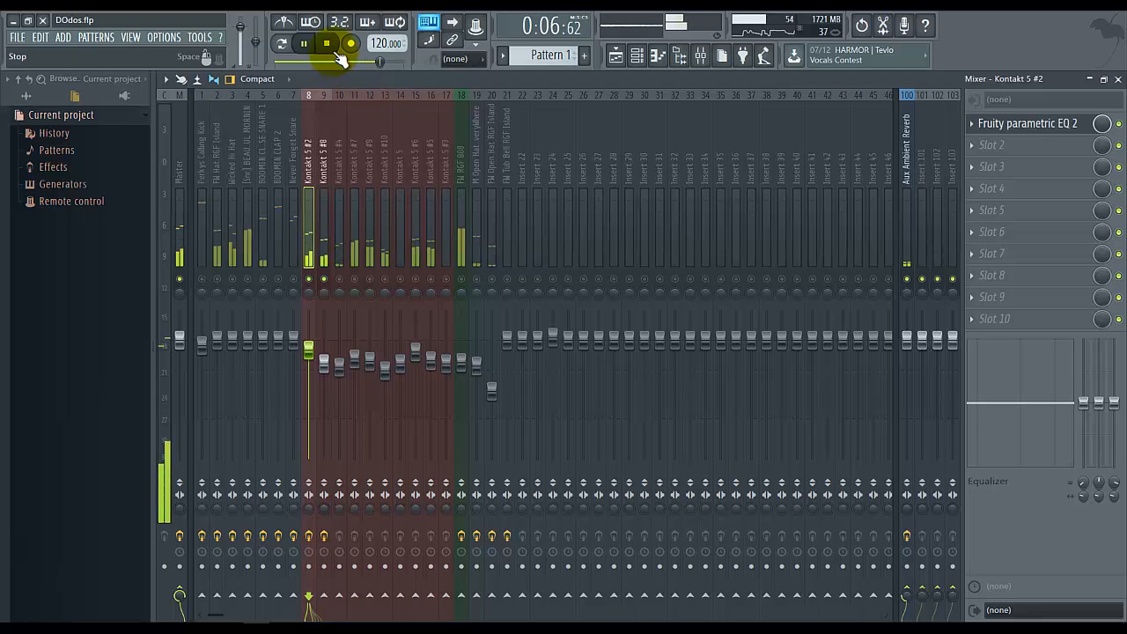
left_click(332, 48)
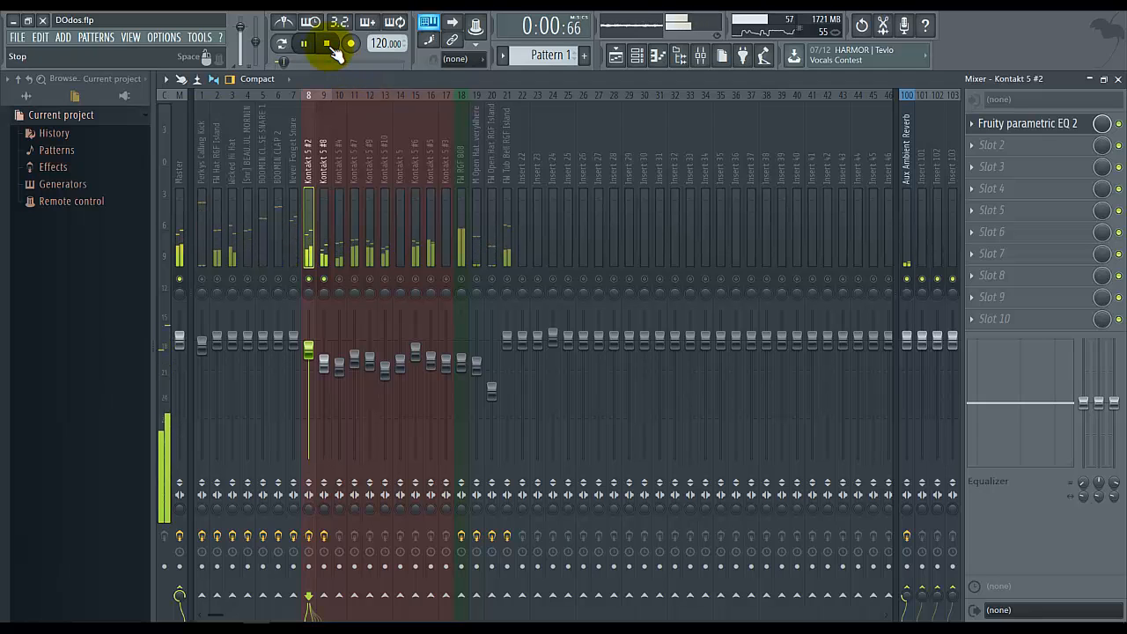
Solo the Kontakt 5 #4 track and audition it briefly.
left_click(309, 279)
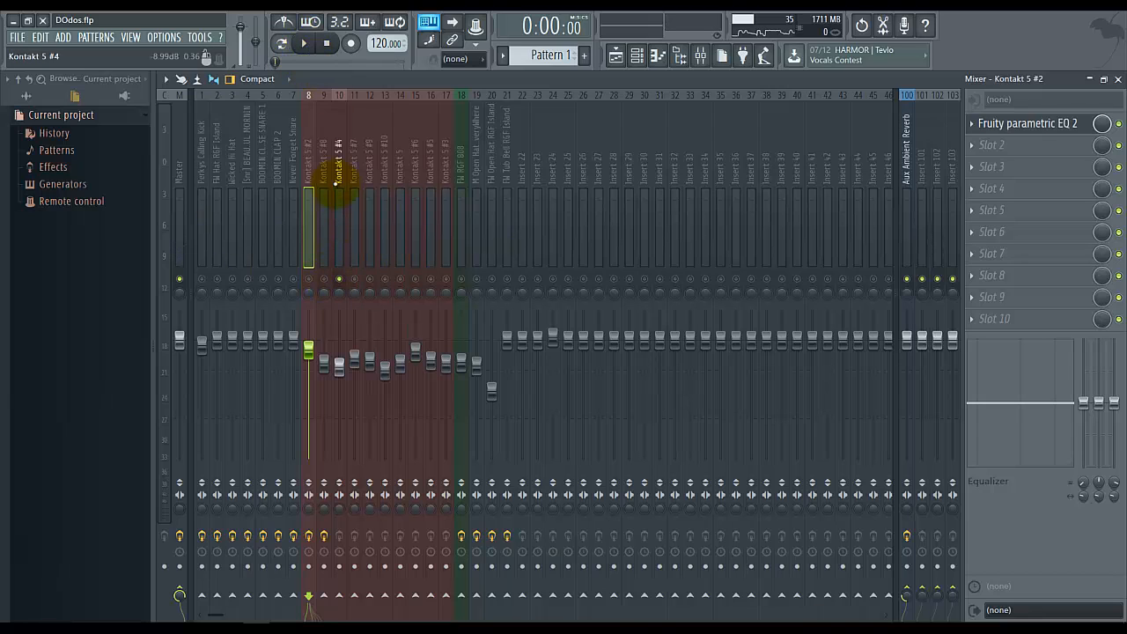
left_click(307, 49)
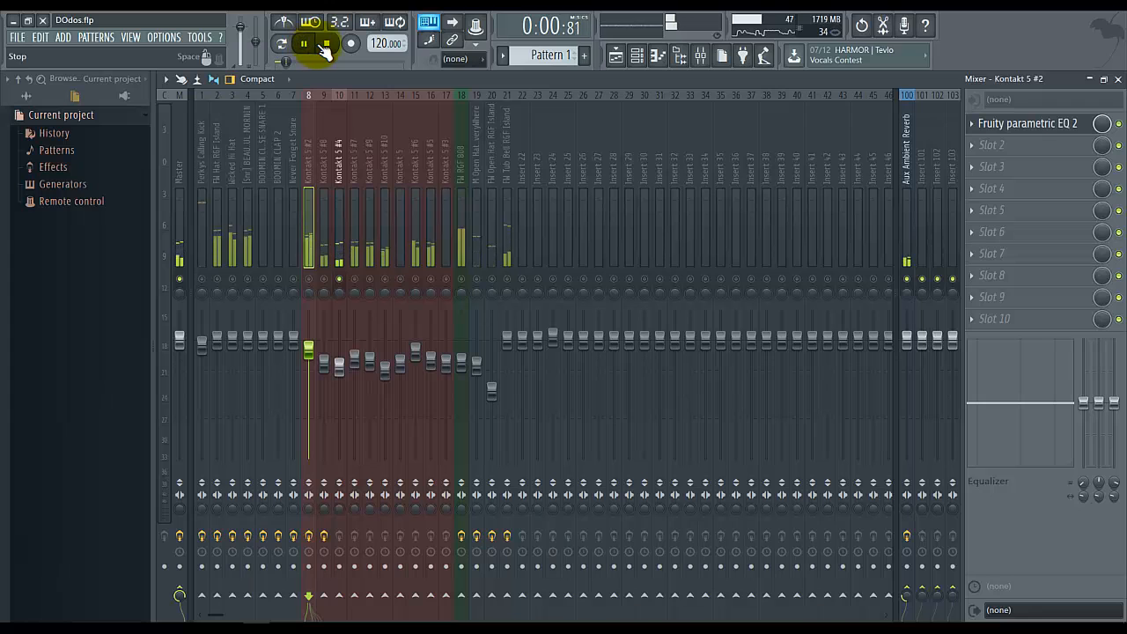
left_click(326, 43)
Add Fruity Parametric EQ 2 to slot 1 of Kontakt 5 #4, cut the lows with band 1, and roll off the extreme highs with band 7.
left_click(360, 163)
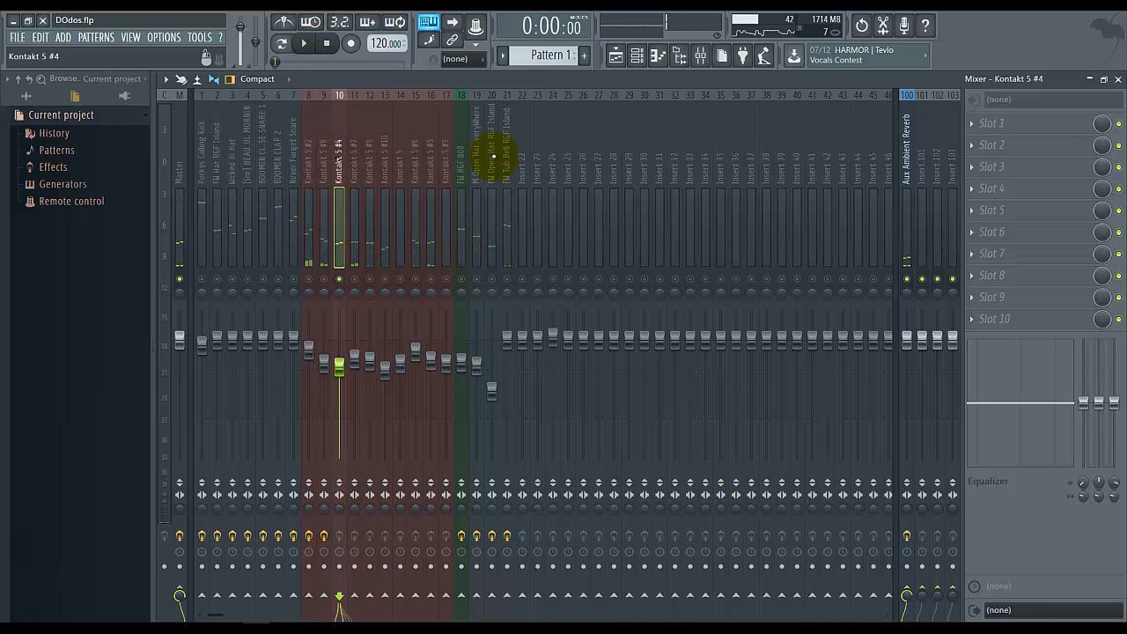
left_click(995, 123)
left_click(934, 603)
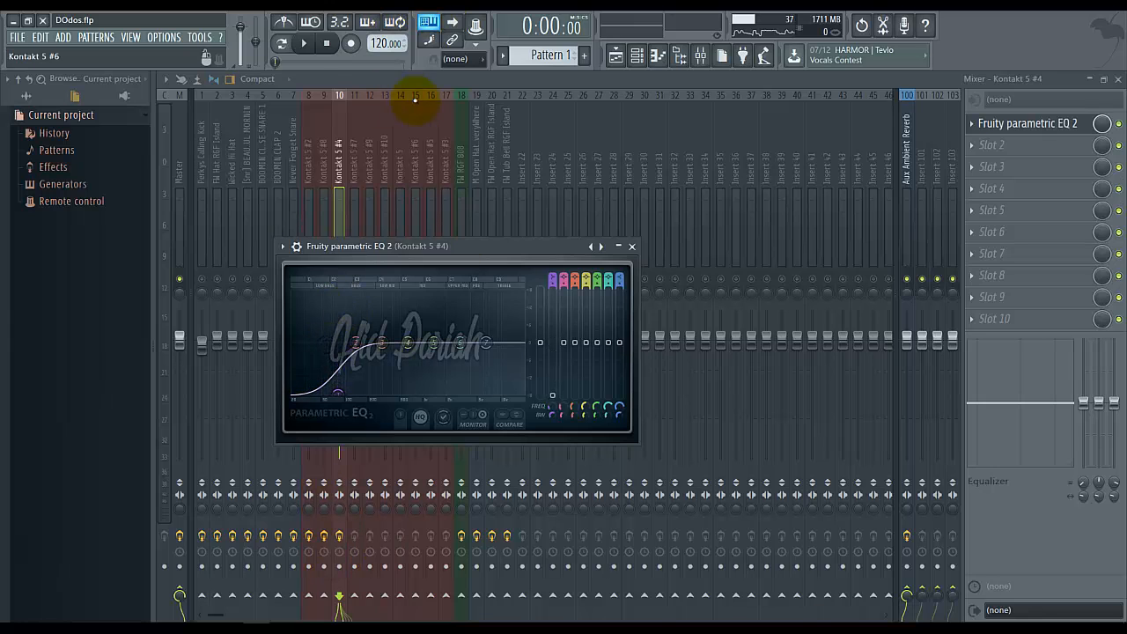
left_click(304, 43)
left_click_drag(485, 343, 522, 366)
left_click(331, 44)
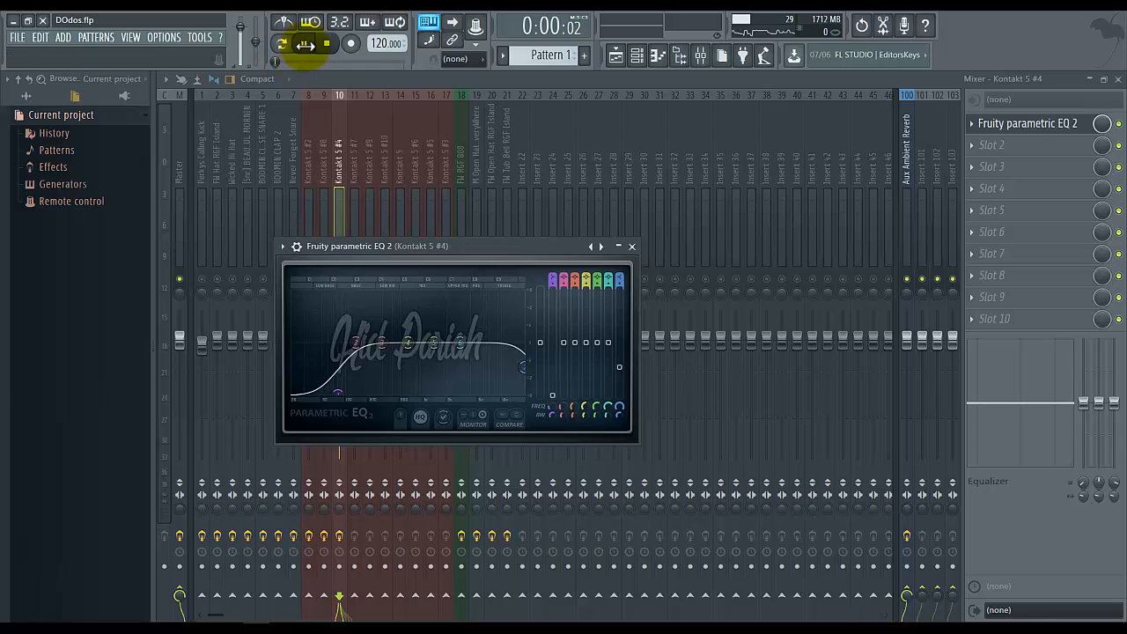
Try stronger low and high cuts on the Kontakt 5 #4 EQ during playback so only the mids pass through.
left_click(306, 44)
left_click_drag(338, 392, 379, 392)
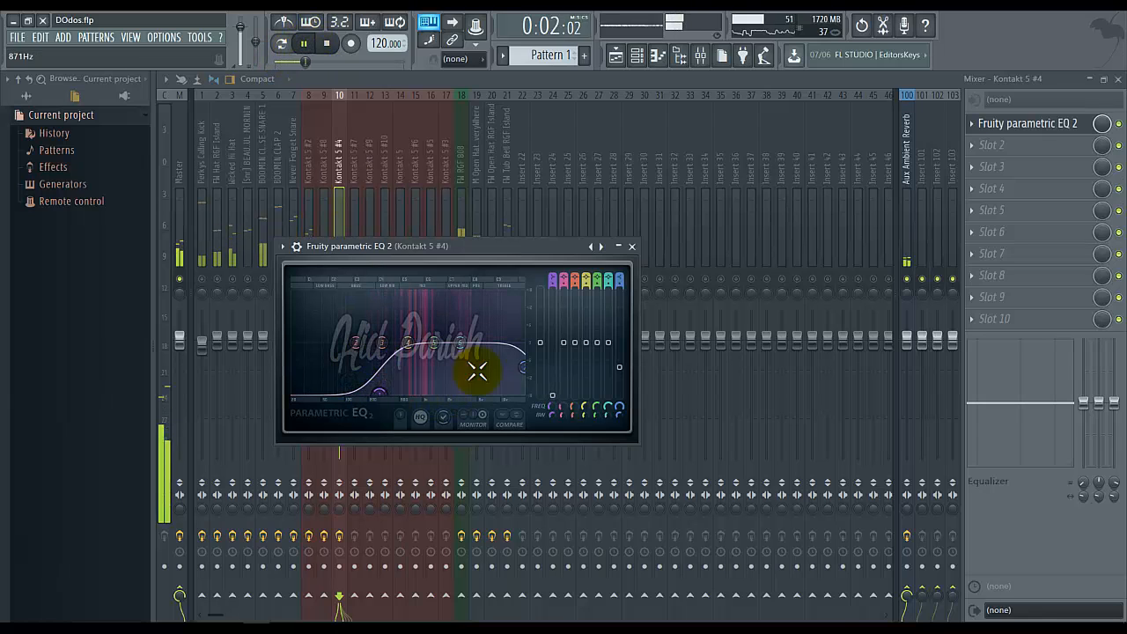
left_click_drag(478, 371, 481, 394)
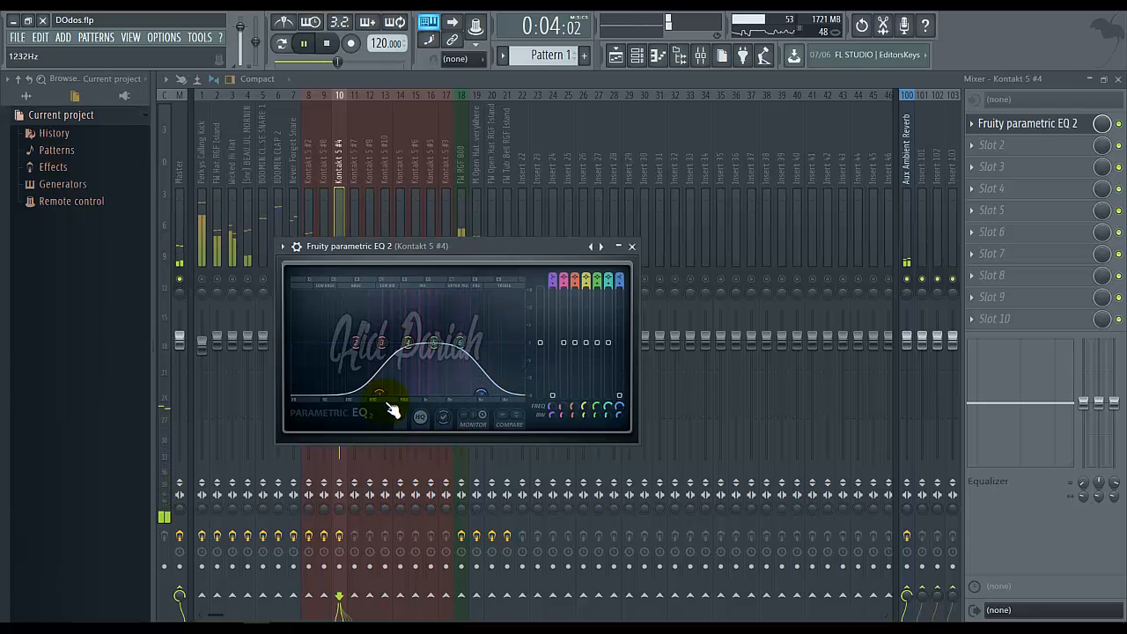
left_click_drag(392, 410, 369, 403)
left_click(331, 44)
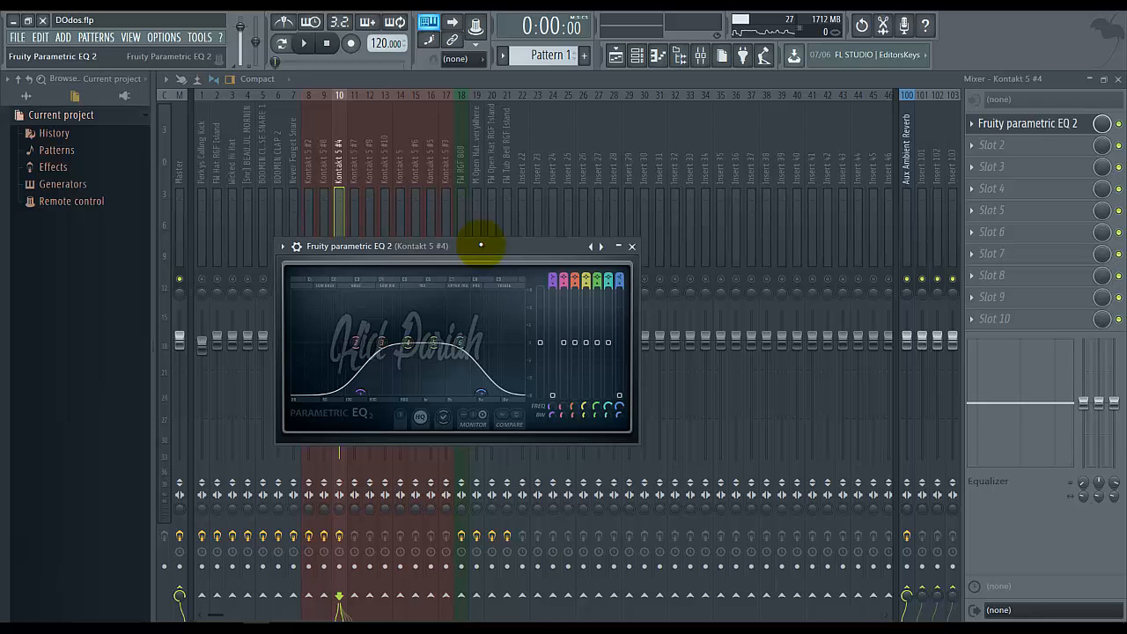
Move the Kontakt 5 #4 EQ's band 1 cut down to 21 Hz and the band 7 cut to the top of the spectrum.
left_click_drag(359, 393, 272, 415)
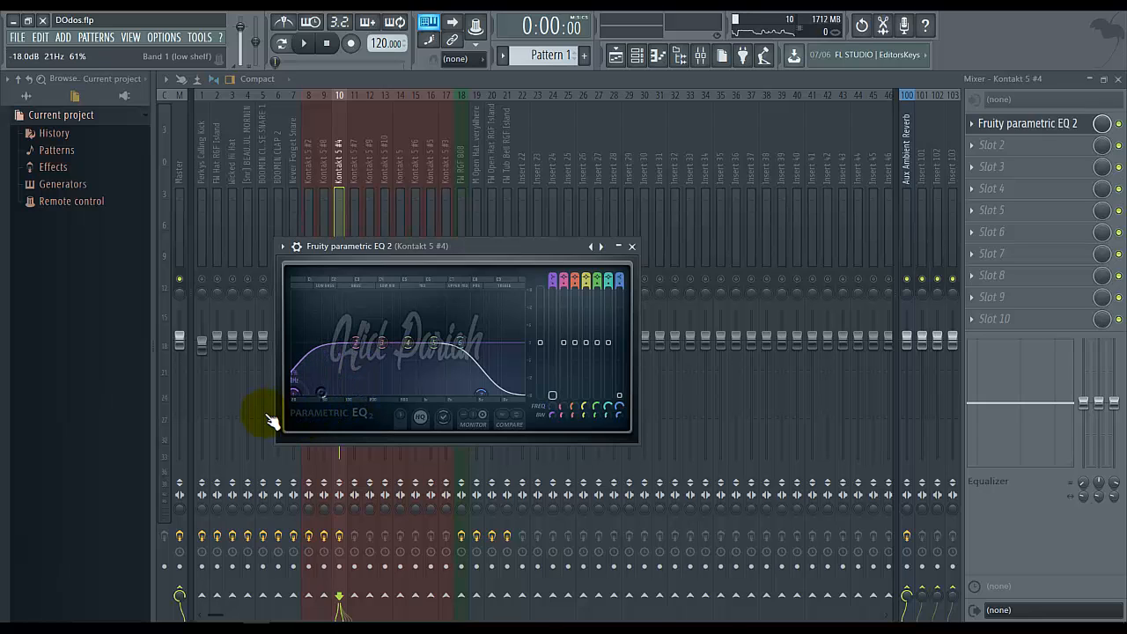
left_click_drag(517, 392, 514, 344)
left_click(340, 22)
left_click(310, 22)
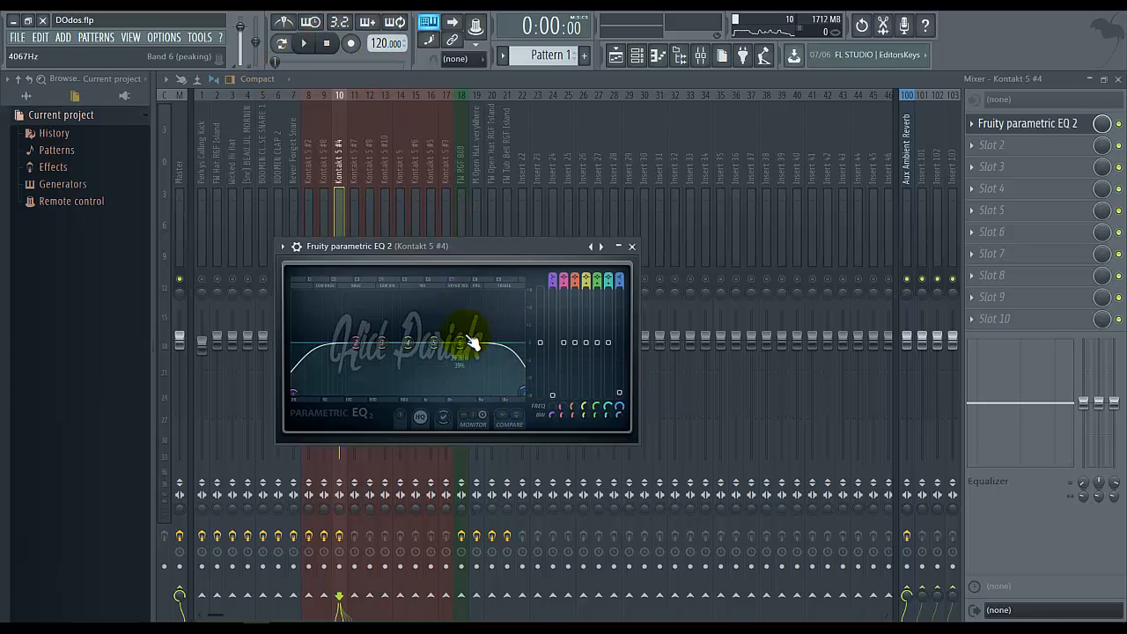
Give band 7 a Steep 6 slope during playback and shape band 6 into a small, narrow midrange boost.
left_click_drag(454, 344, 476, 304)
mouse_move(473, 329)
left_mouse_down()
mouse_move(476, 346)
mouse_move(458, 138)
mouse_move(403, 55)
mouse_move(272, 604)
mouse_move(462, 597)
mouse_move(478, 285)
mouse_move(474, 341)
mouse_move(464, 345)
left_mouse_up()
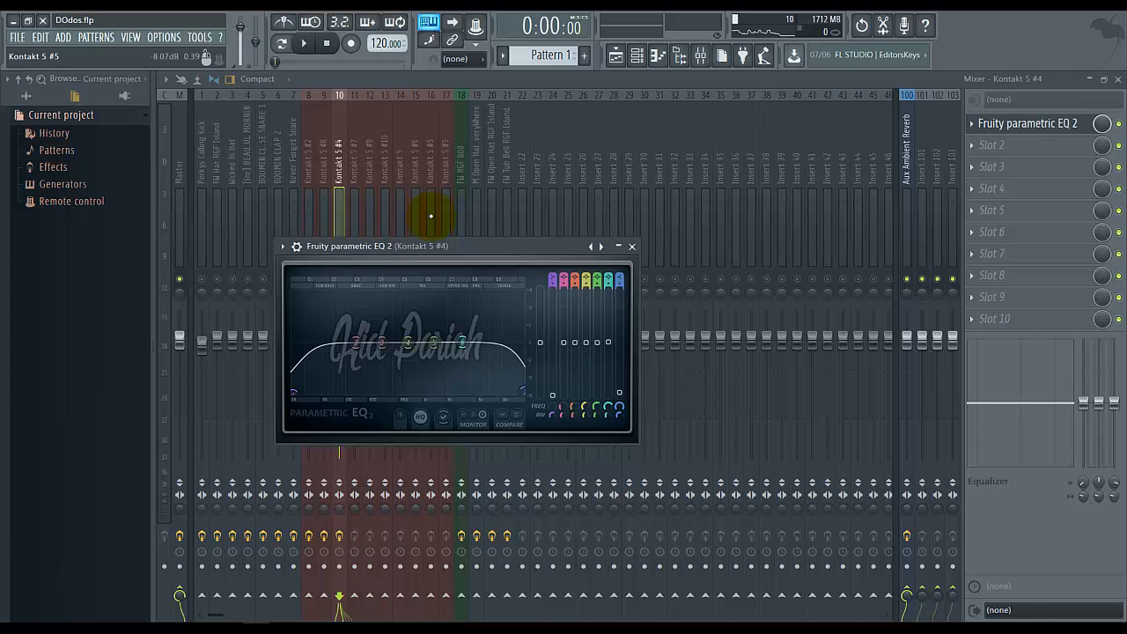
left_click(303, 43)
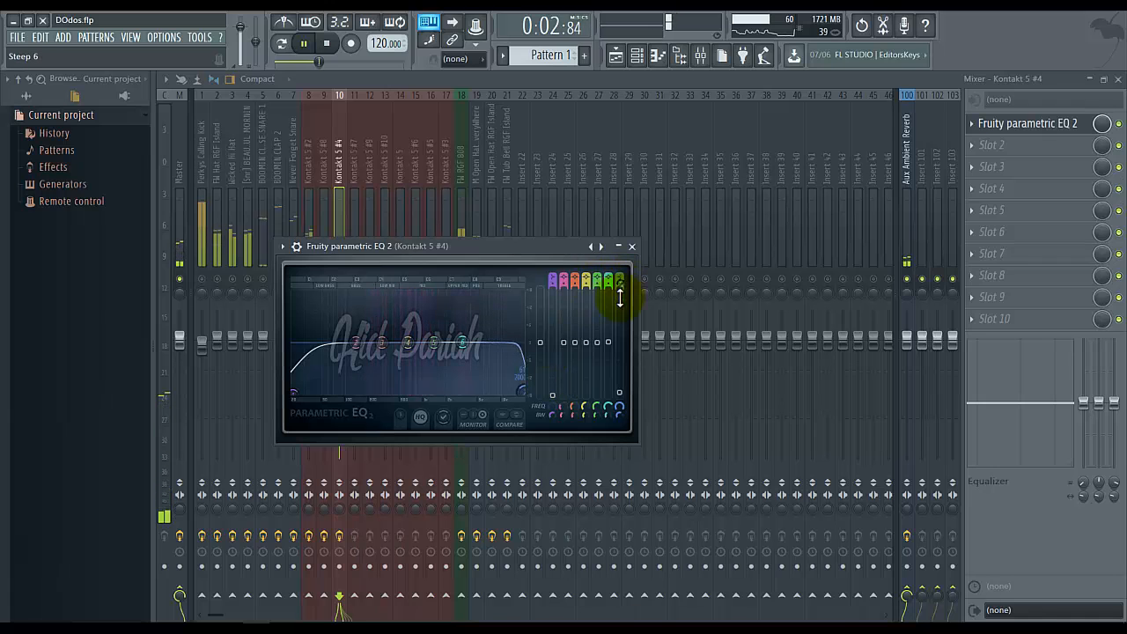
left_click_drag(473, 358, 417, 327)
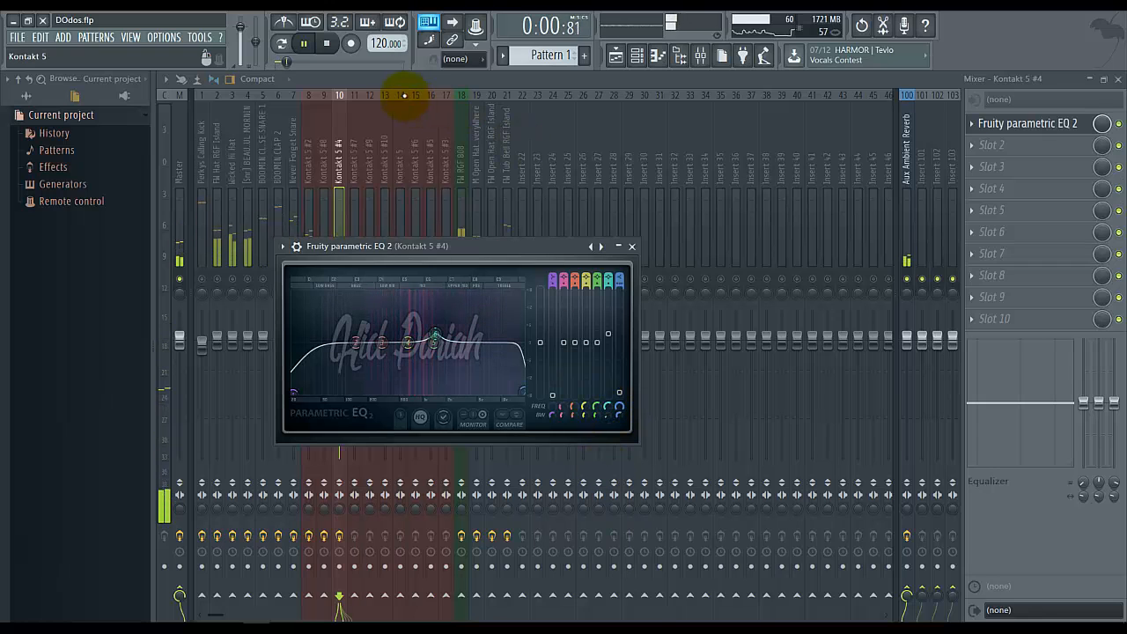
Solo Kontakt 5 #7, add Fruity Parametric EQ 2 to slot 1, cut lows at 53 Hz, and roll off highs with a Steep 8 band 7.
left_click(402, 96)
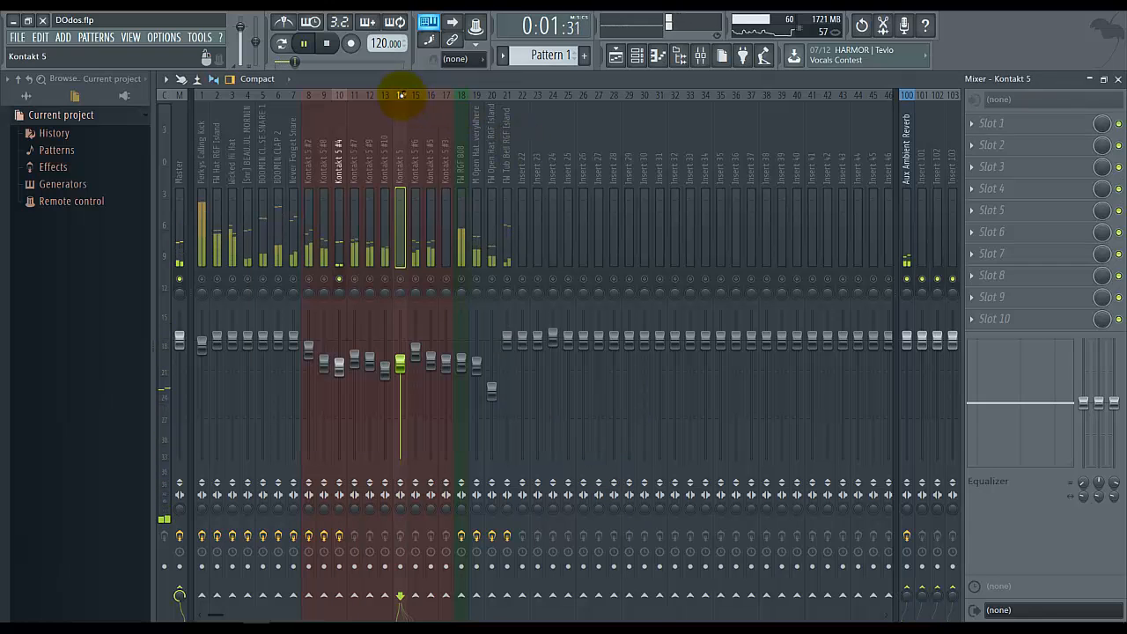
left_click(355, 255)
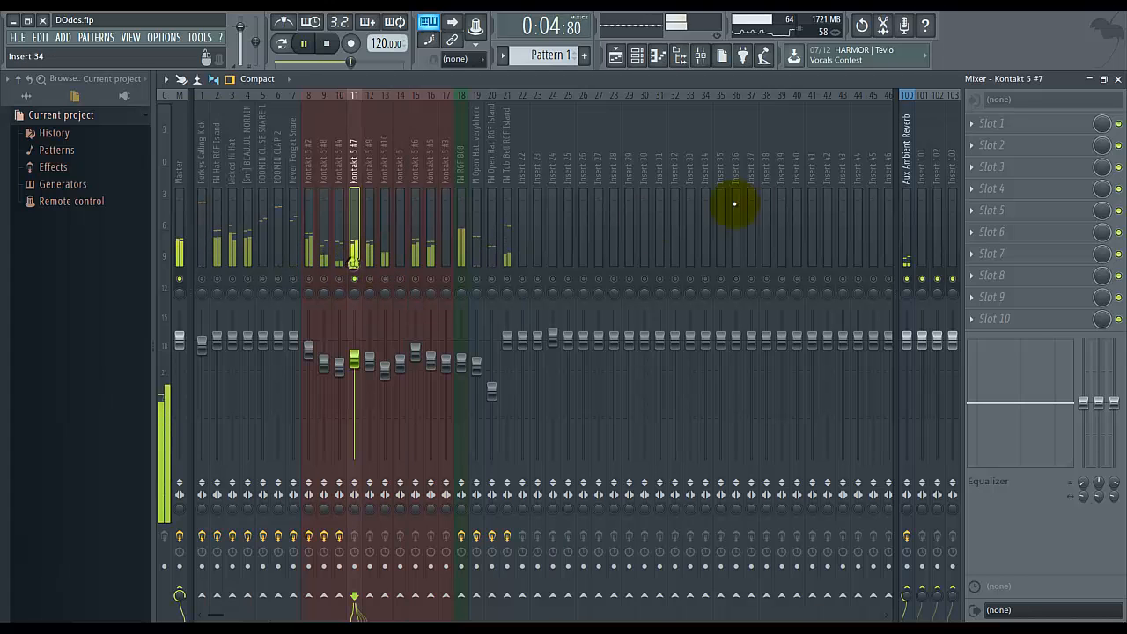
left_click(993, 125)
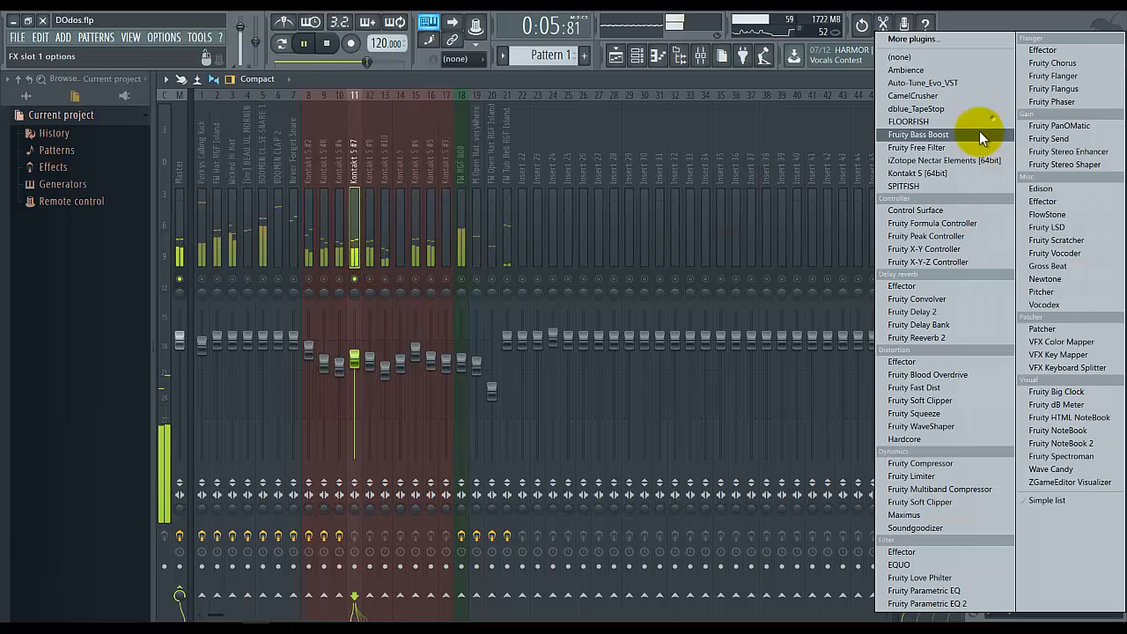
left_click(986, 603)
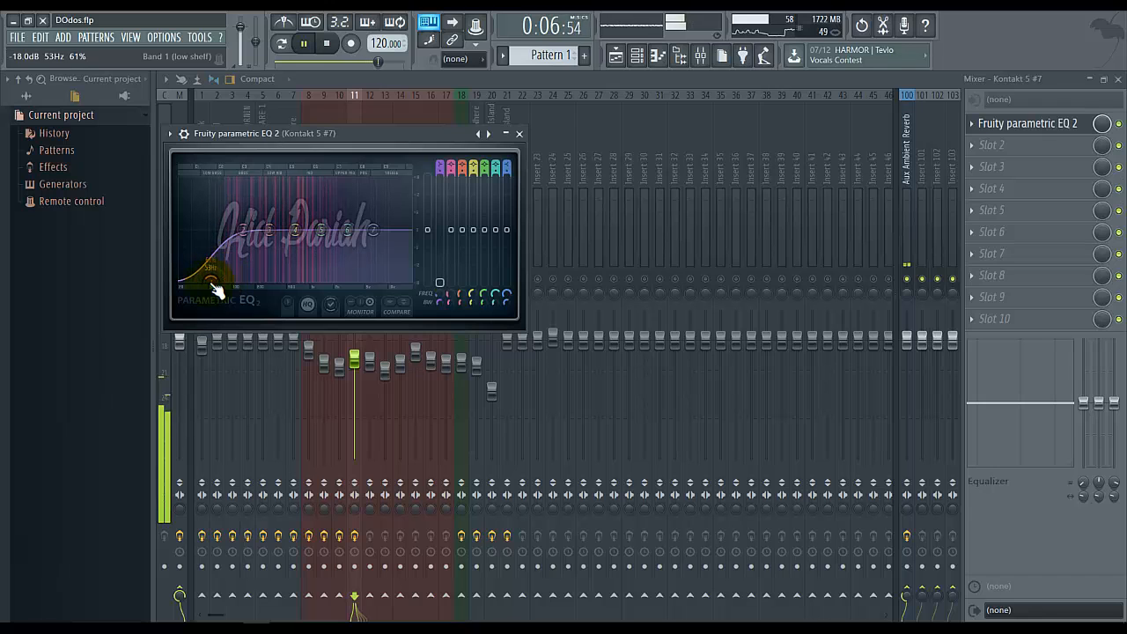
left_click_drag(373, 232, 745, 534)
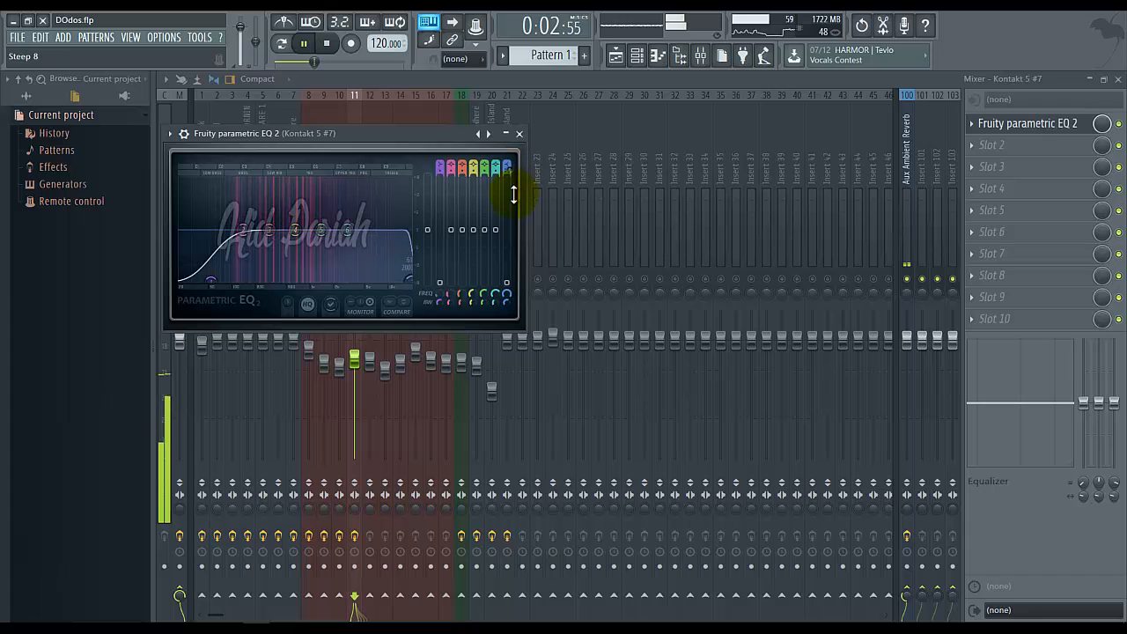
Shape band 6 of the Kontakt 5 #7 EQ into a 2.3 dB boost at 442 Hz with 19% bandwidth, stop playback, and close the EQ.
left_click_drag(350, 224, 367, 181)
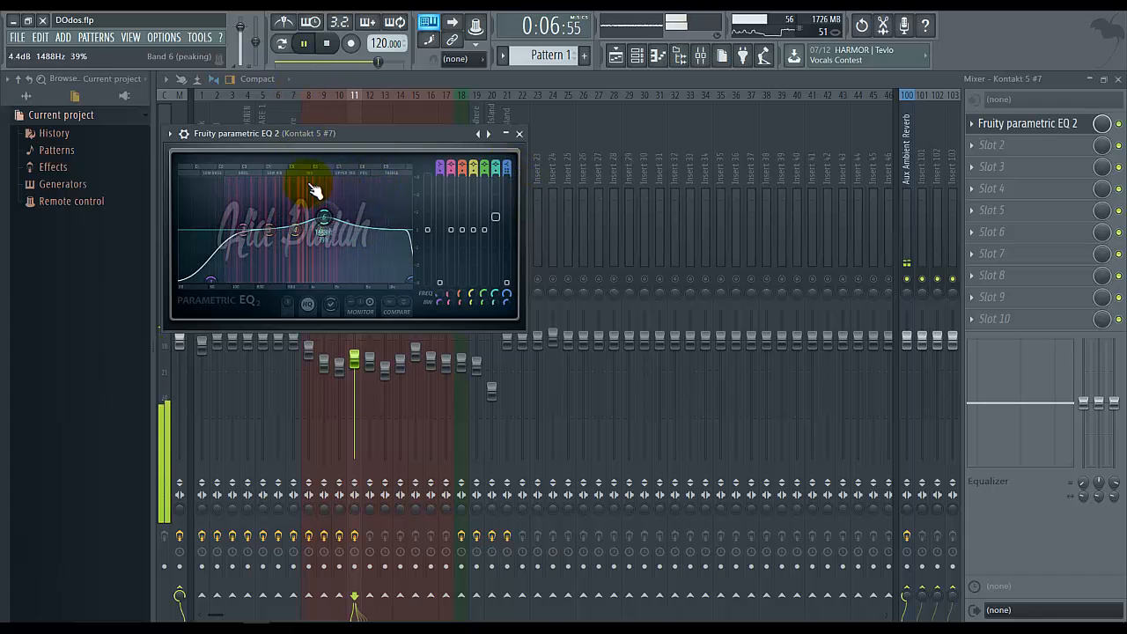
left_click_drag(237, 203, 235, 212)
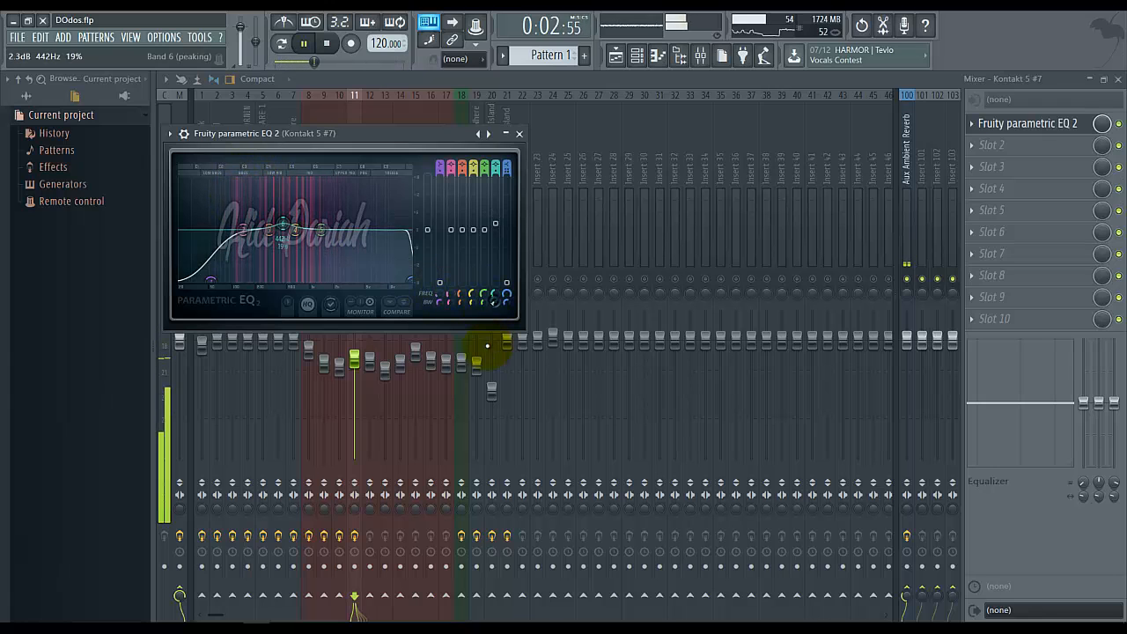
key("space")
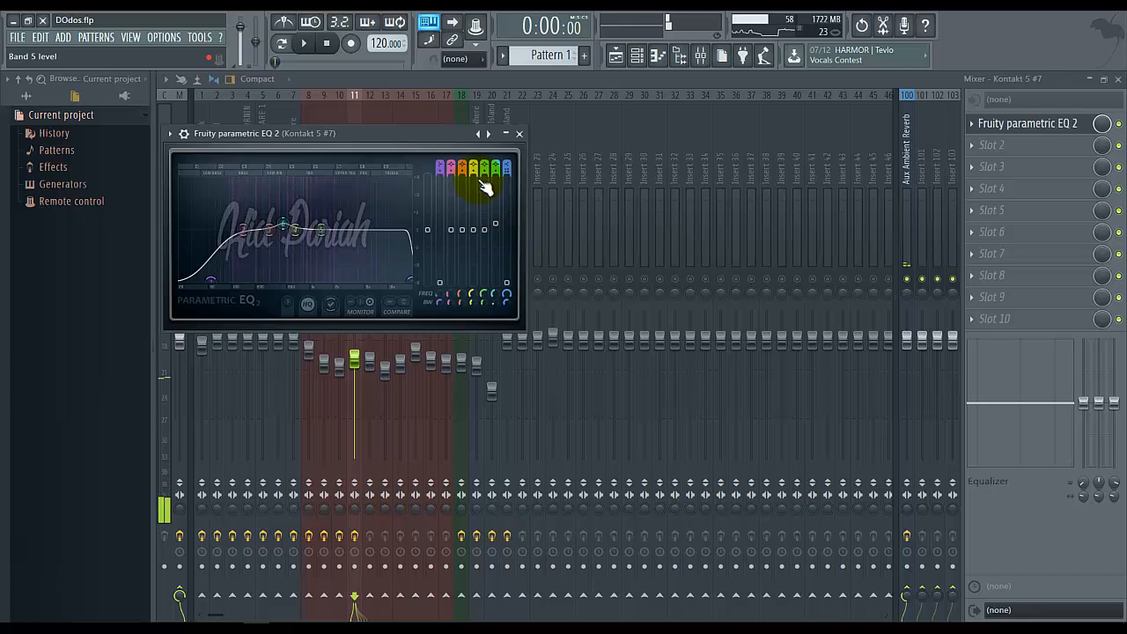
left_click(434, 82)
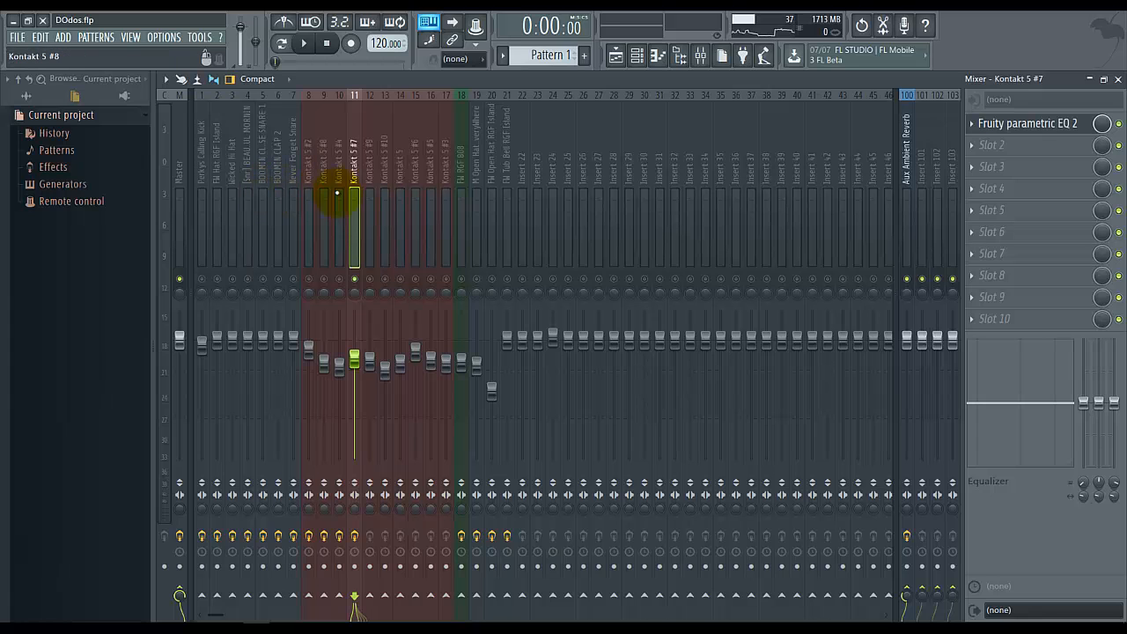
Add Fruity Parametric EQ 2 to slot 1 of Kontakt 5 #9 and close its window.
left_click(369, 195)
left_click(1021, 130)
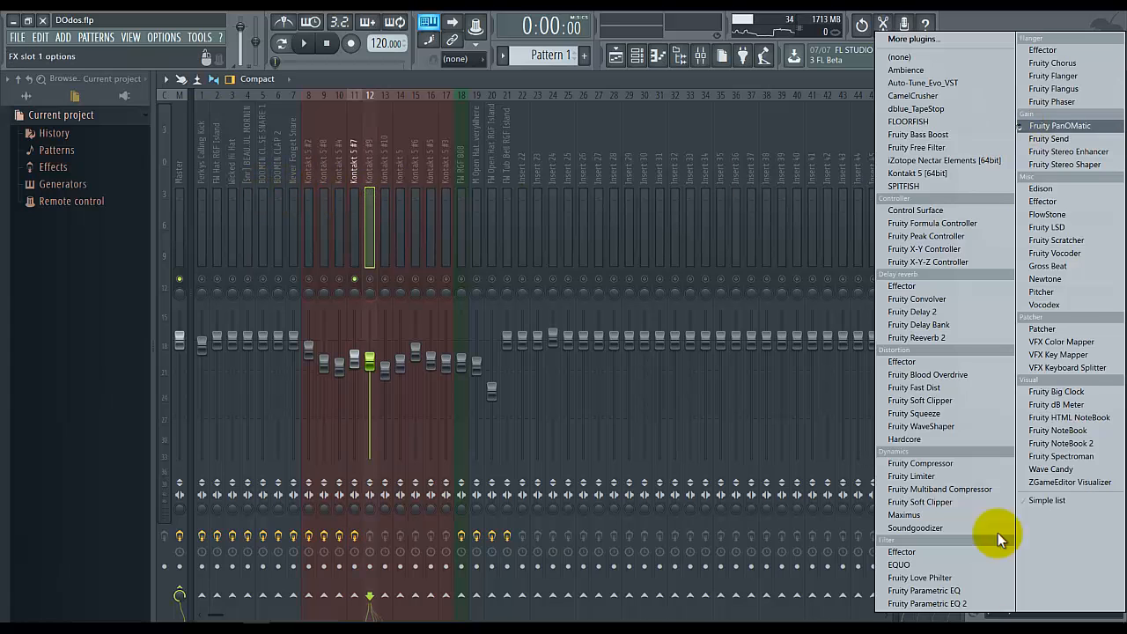
left_click(930, 604)
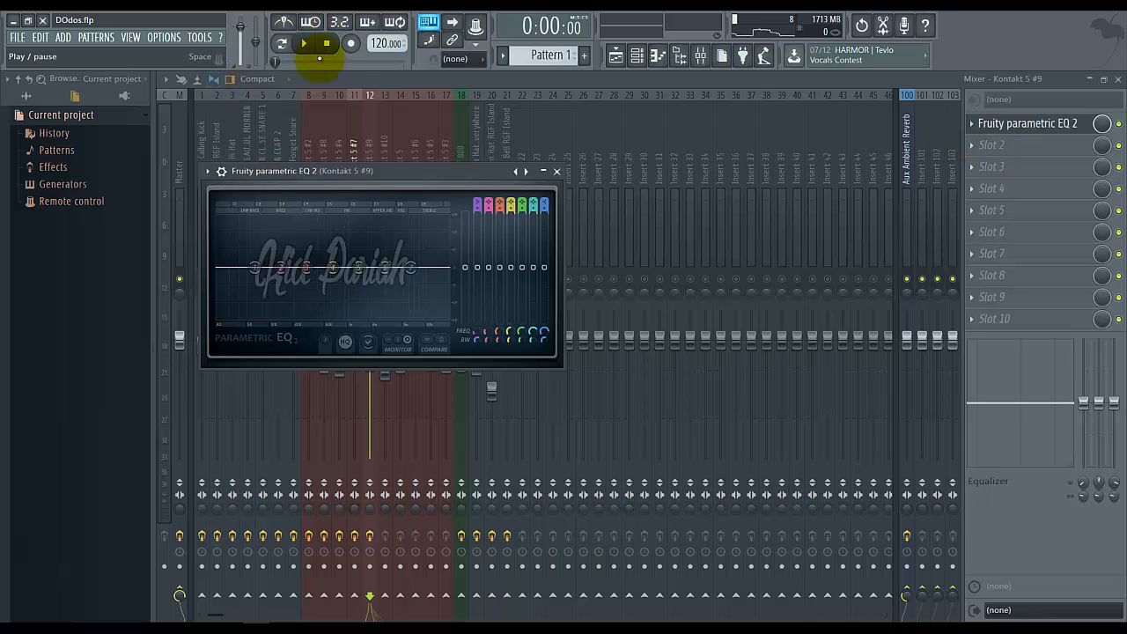
left_click(278, 197)
Add Fruity Multiband Compressor to slot 2 of Kontakt 5 #2 and load the Noisy neighbors preset.
left_click(317, 156)
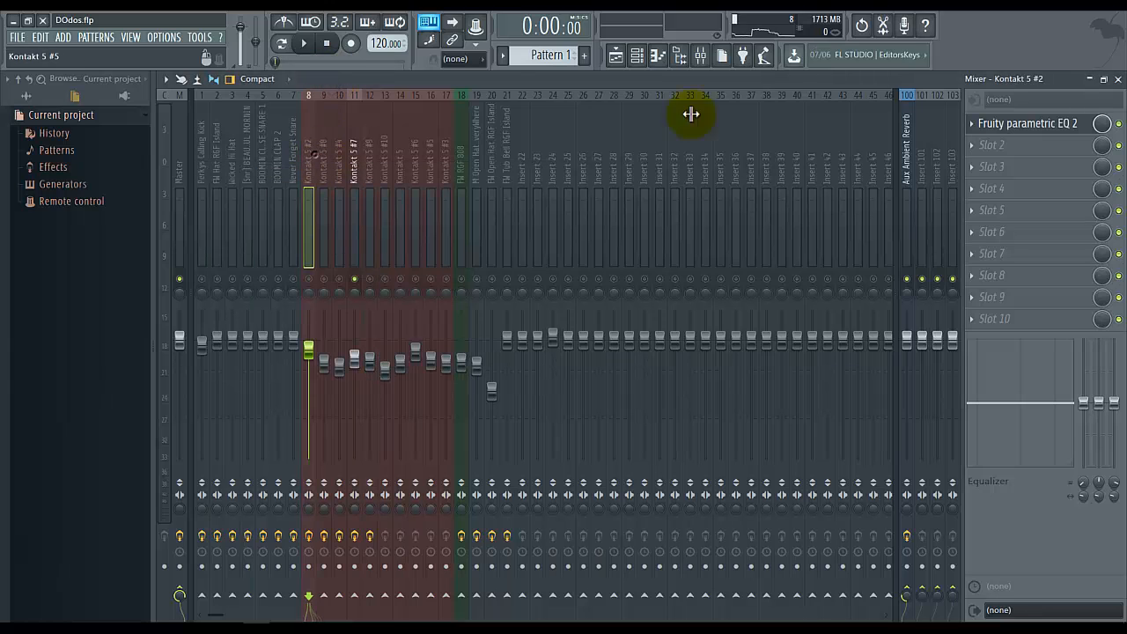
left_click(1042, 152)
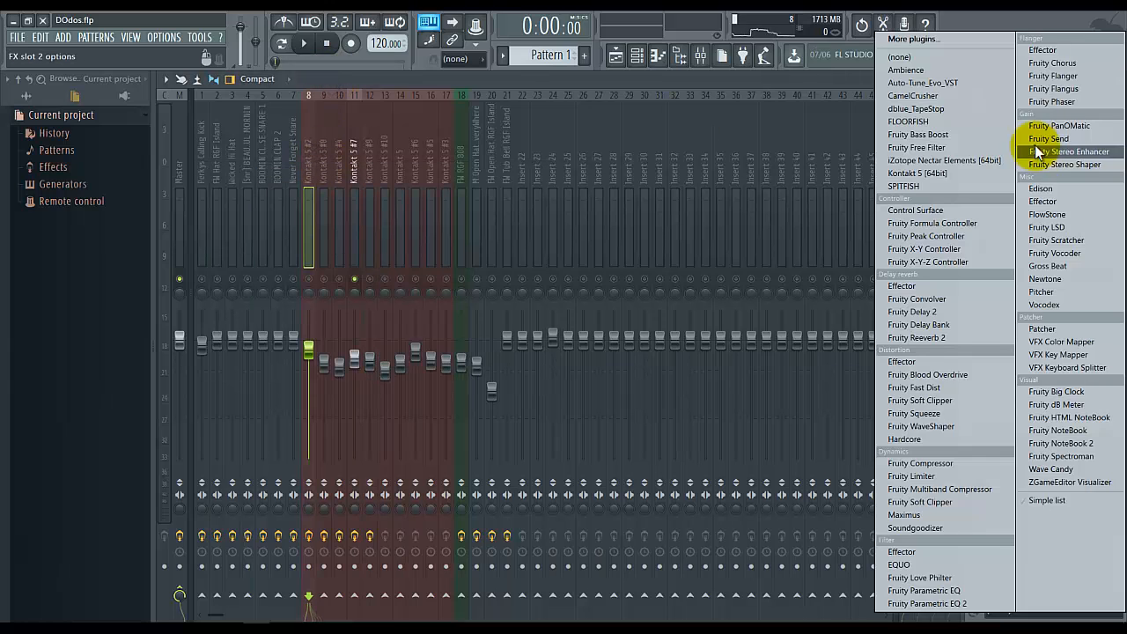
left_click(965, 486)
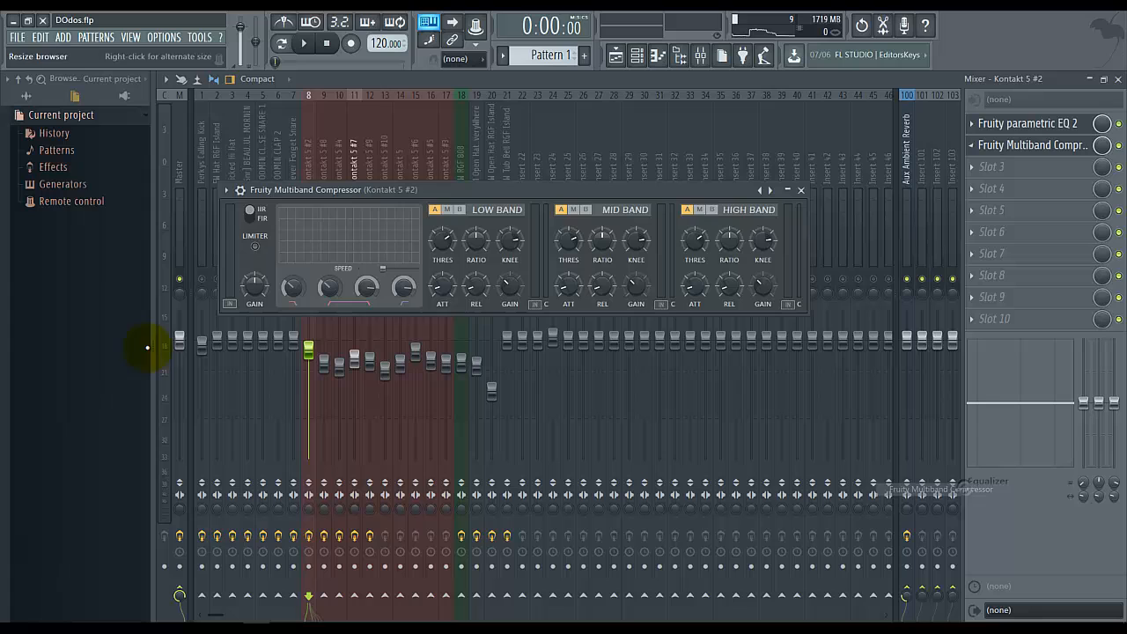
left_click(227, 191)
mouse_move(277, 230)
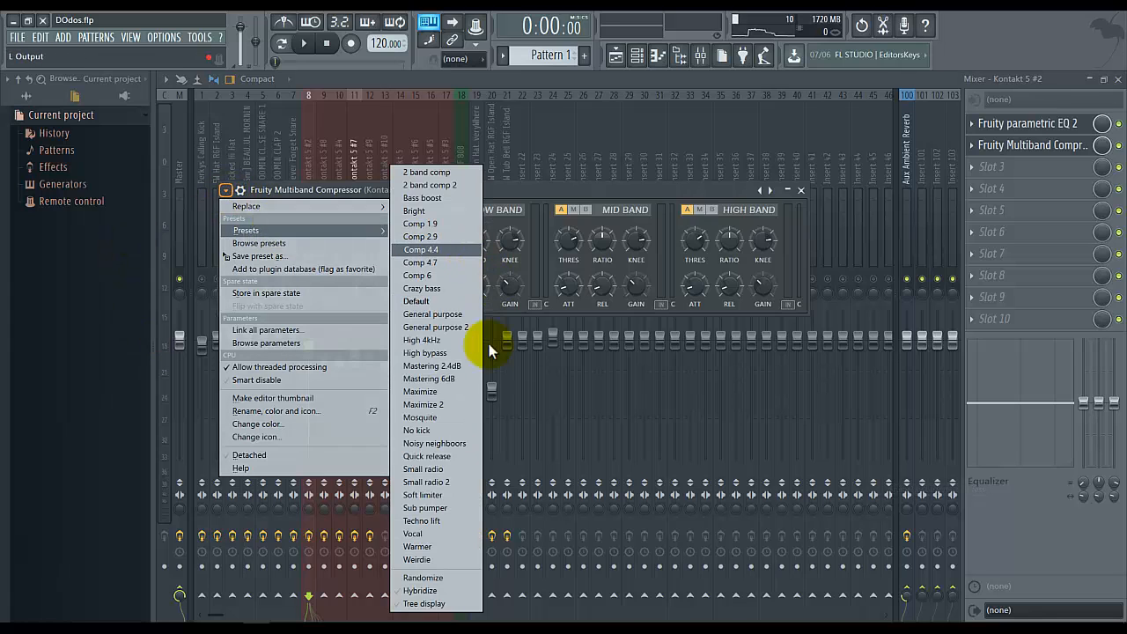
left_click(453, 444)
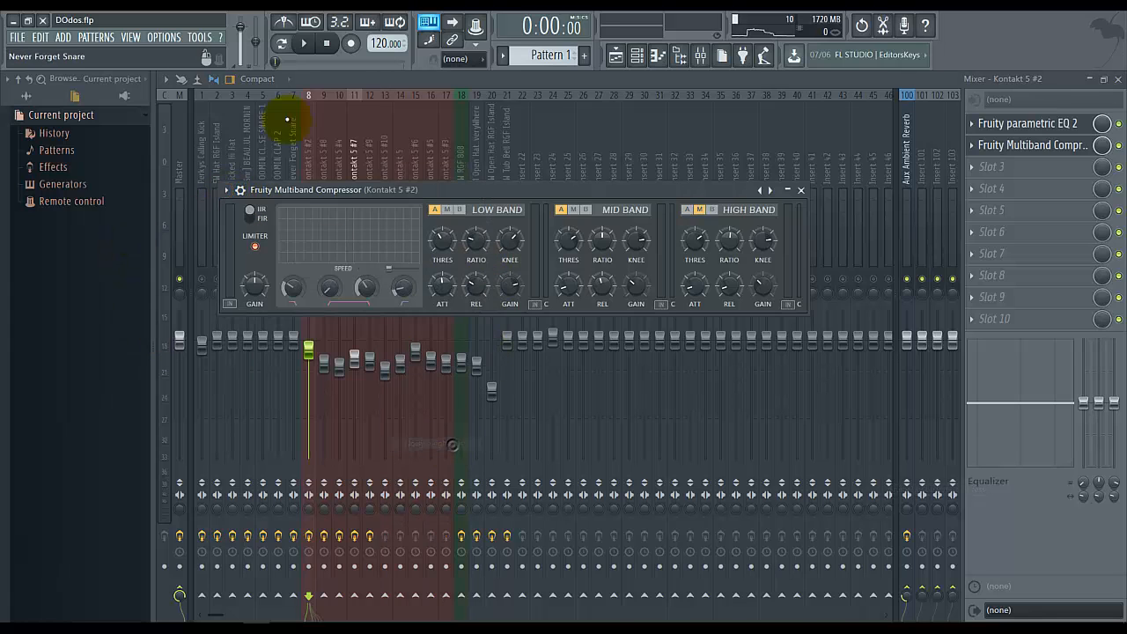
Close the compressor window, solo the Kontakt 5 #2 track, and restart playback.
left_click(305, 43)
left_click(308, 44)
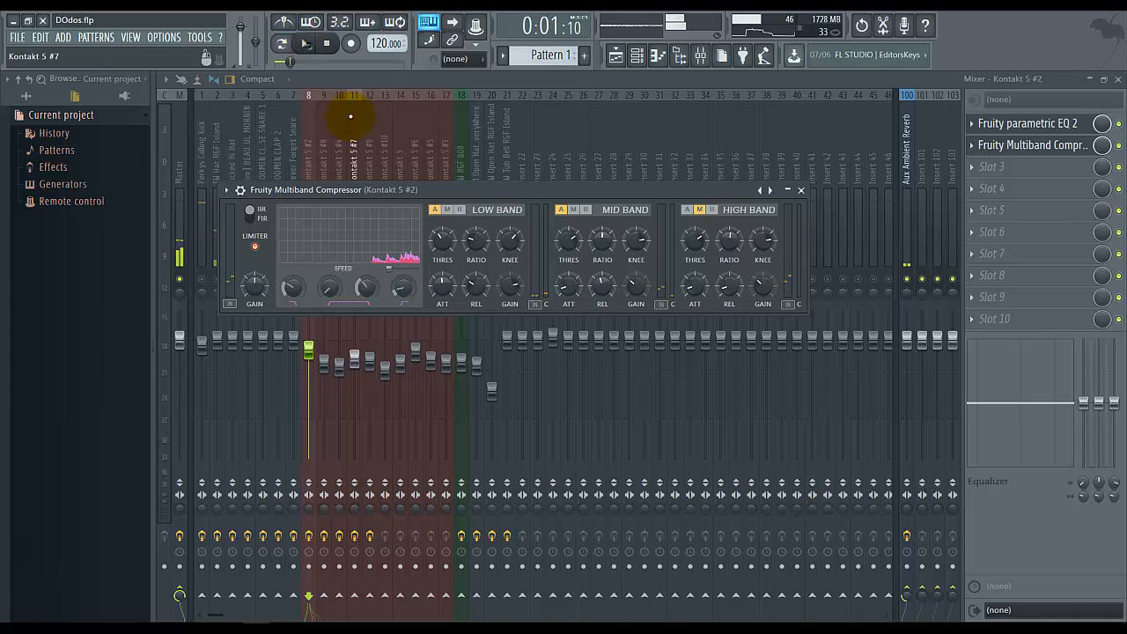
left_click(363, 116)
left_click(309, 279)
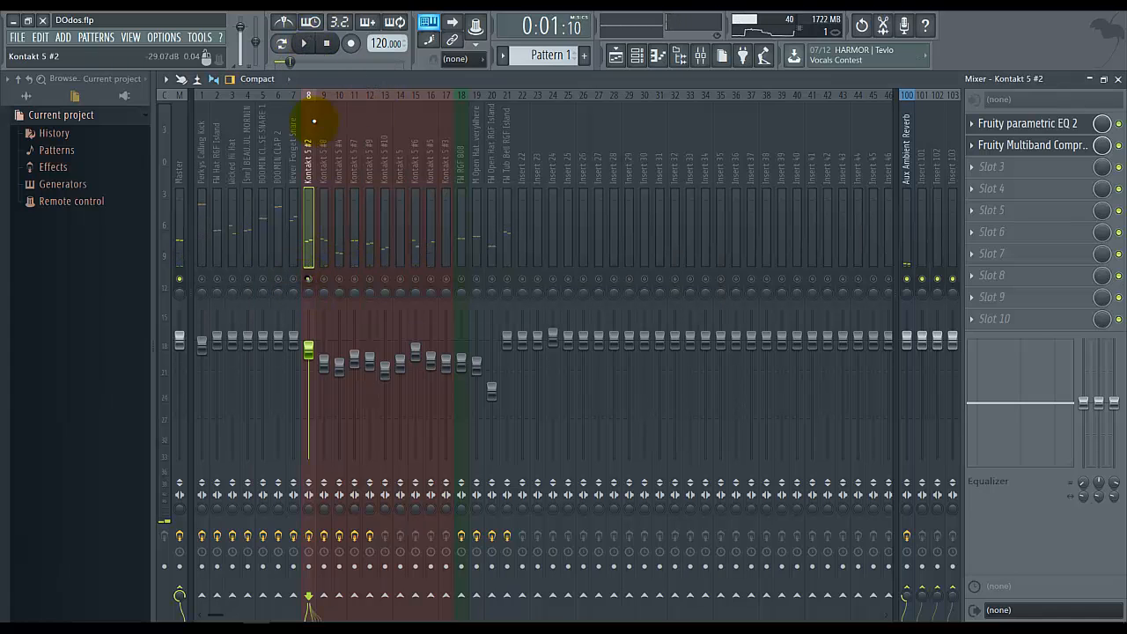
left_click(305, 43)
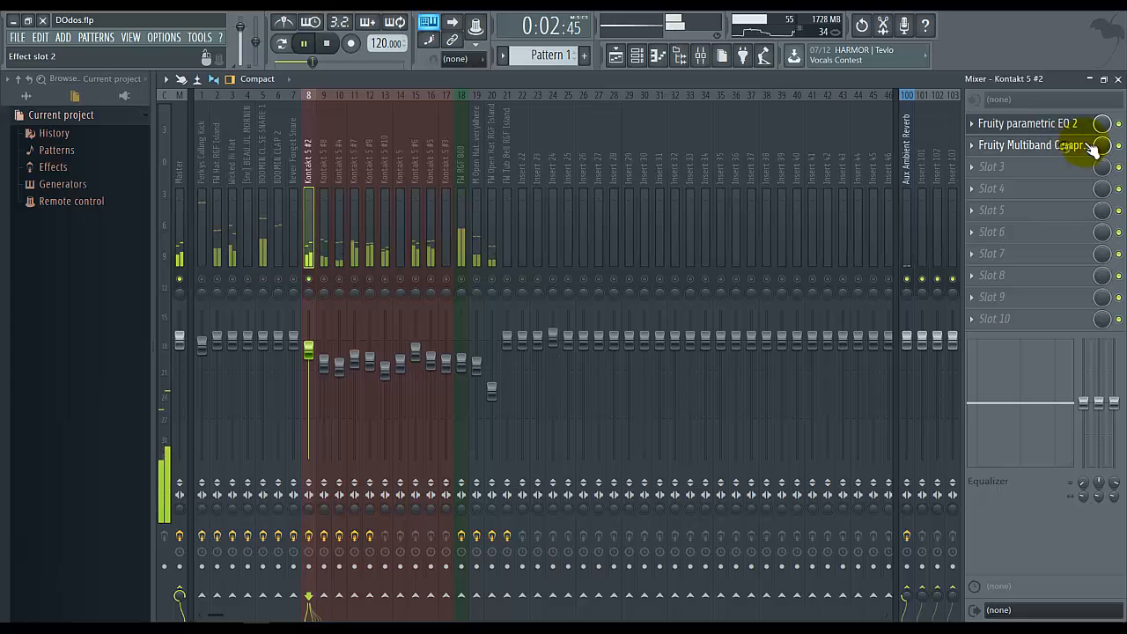
Audition Kontakt 5 #2 at different multiband compressor mix levels, stop playback, and reopen the compressor.
left_click_drag(1099, 145, 1084, 480)
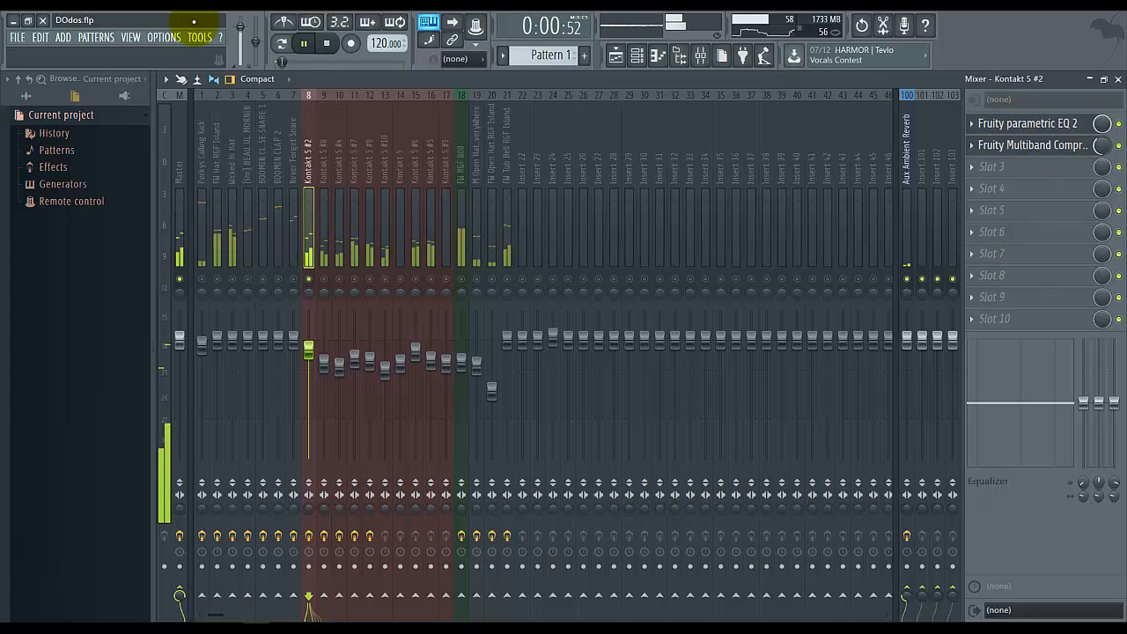
left_click(326, 43)
left_click(1099, 147)
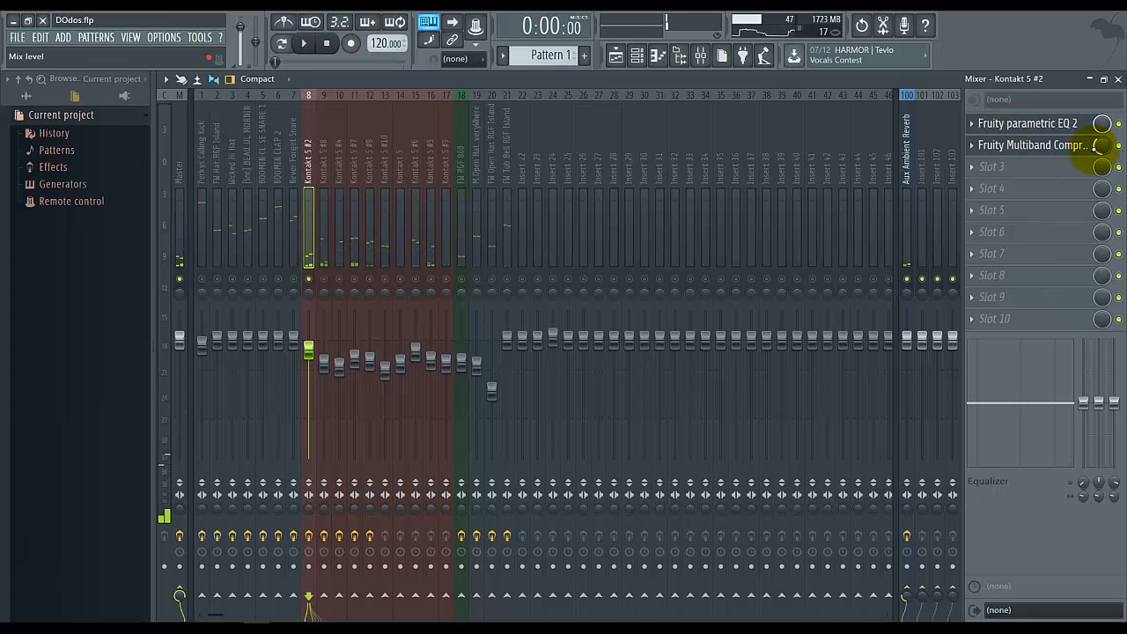
left_click(1035, 145)
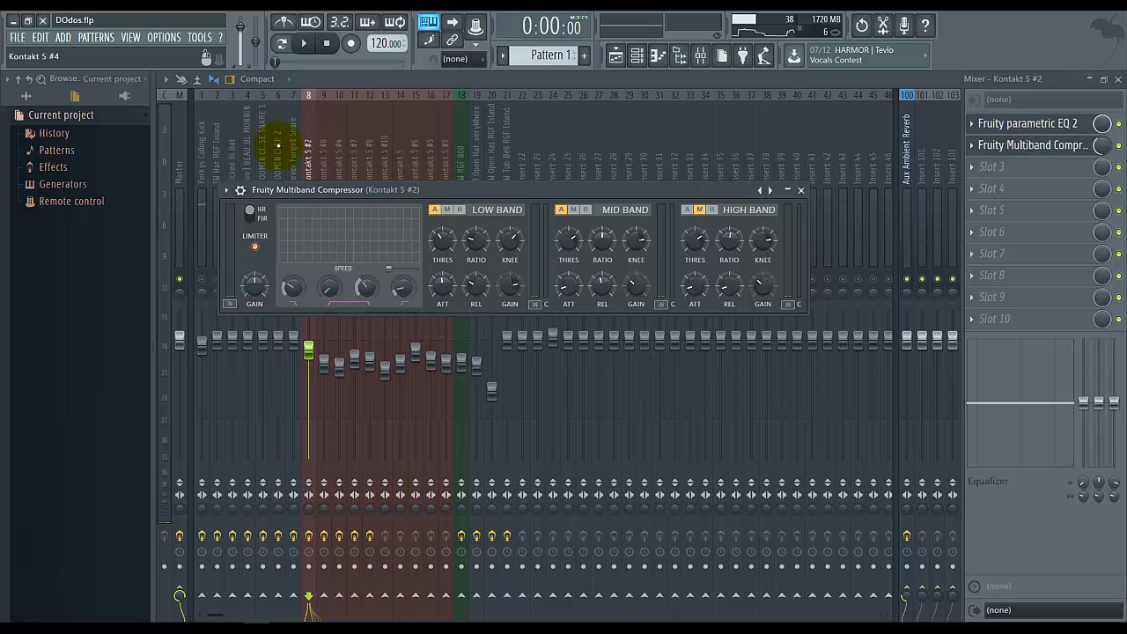
Copy the Fruity Multiband Compressor settings from Kontakt 5 #2 to slot 2 of Kontakt 5 #8 and lower its mix level.
left_click(1027, 144)
left_click(973, 145)
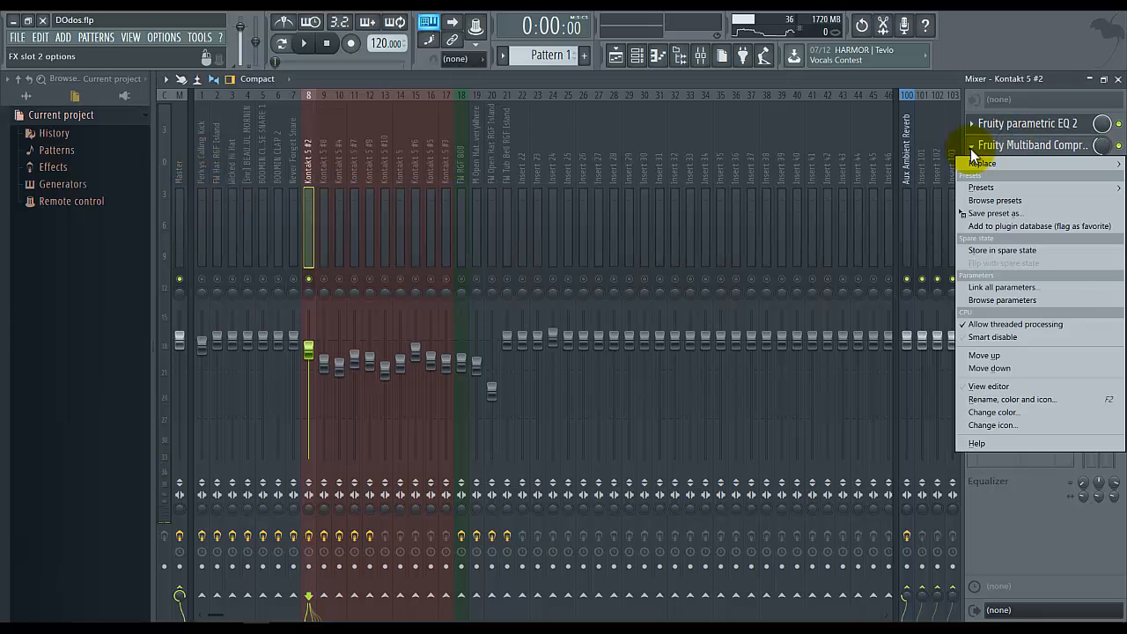
left_click_drag(983, 214, 325, 205)
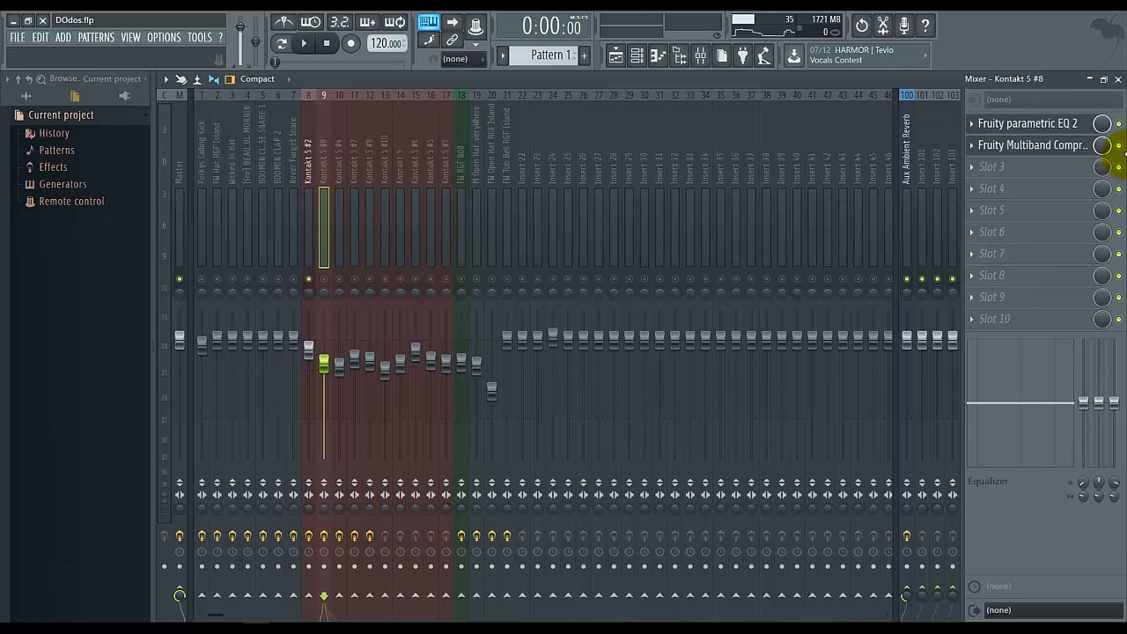
left_click_drag(1101, 145, 1101, 259)
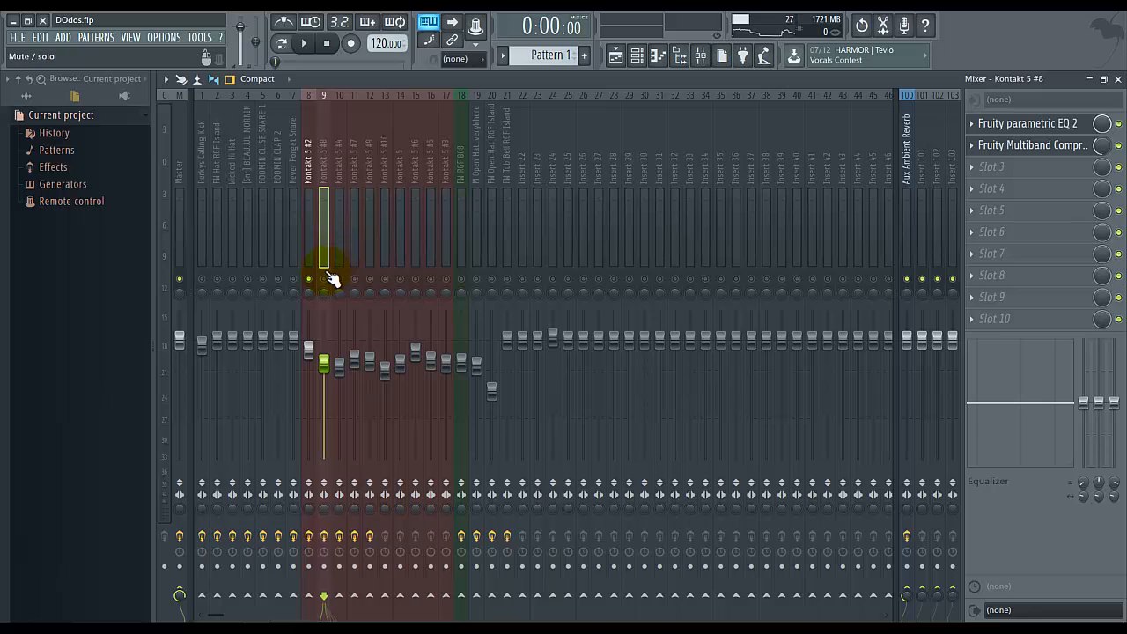
Audition Kontakt 5 #8 together with Kontakt 5 #2, stop playback, and mute both tracks.
left_click(304, 43)
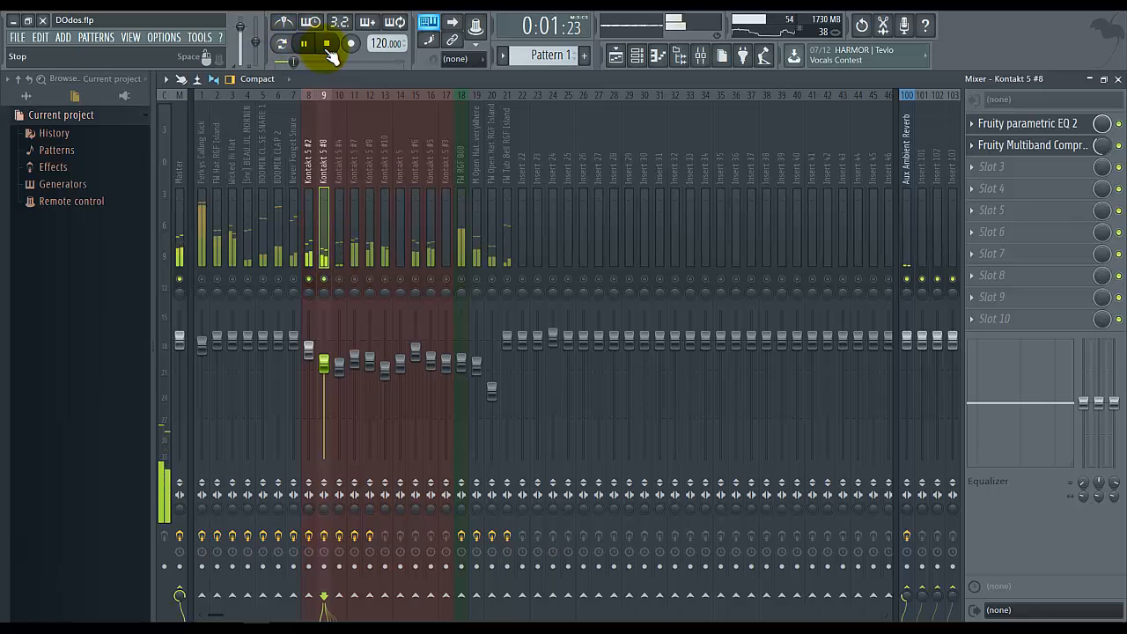
left_click(329, 46)
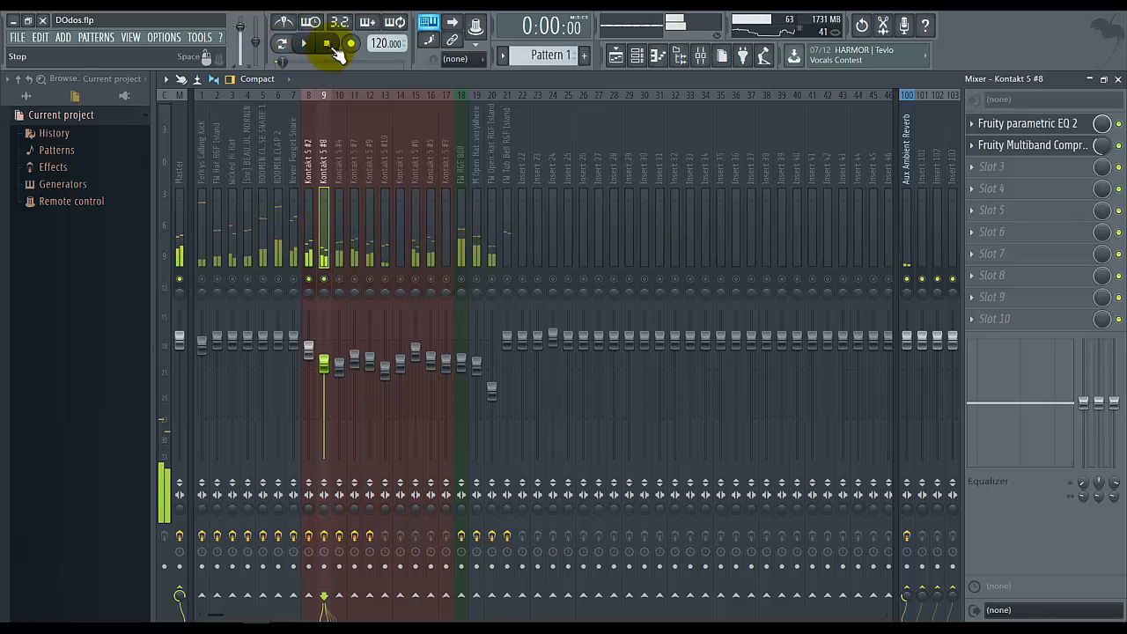
left_click(326, 280)
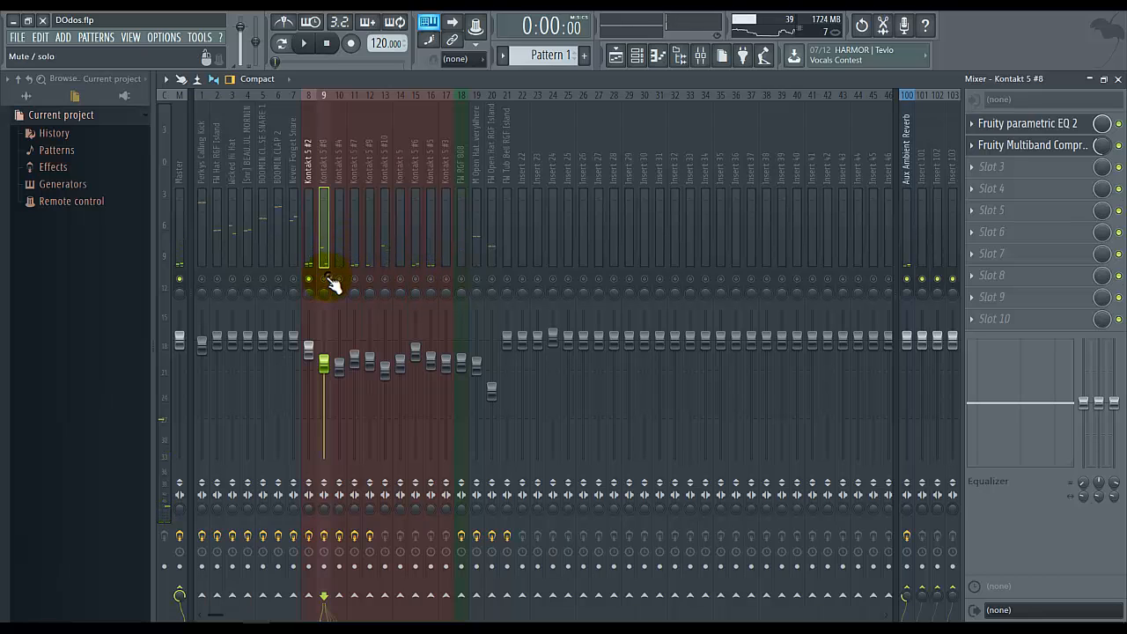
left_click(310, 280)
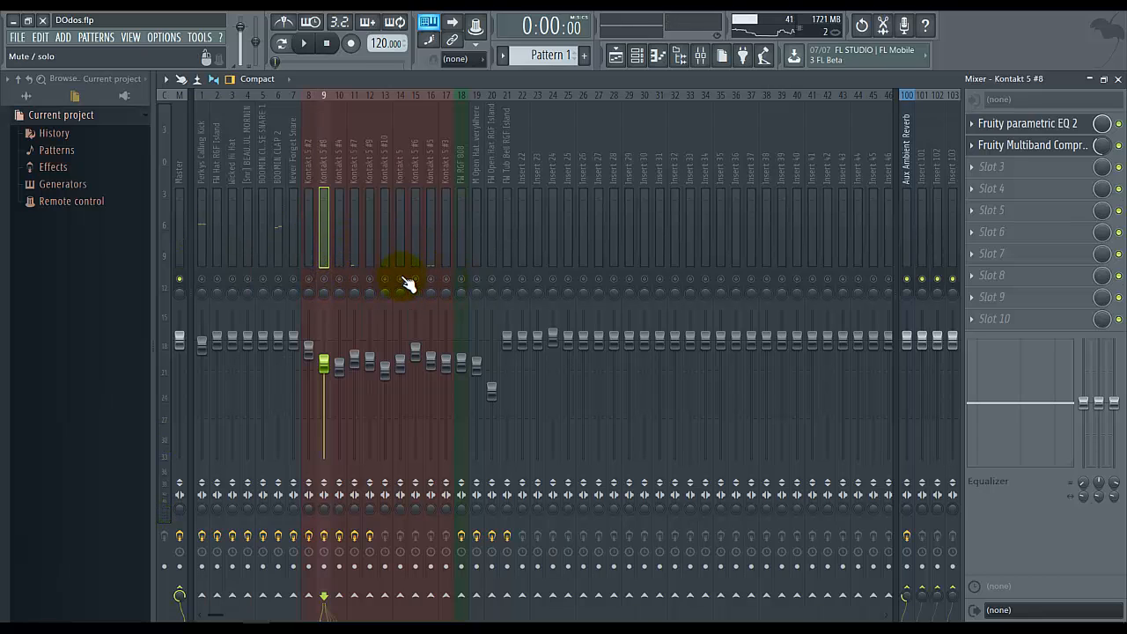
Enable the Kontakt 5 #9 track, open its Fruity Parametric EQ 2, and start playback.
left_click(388, 254)
left_click(370, 260)
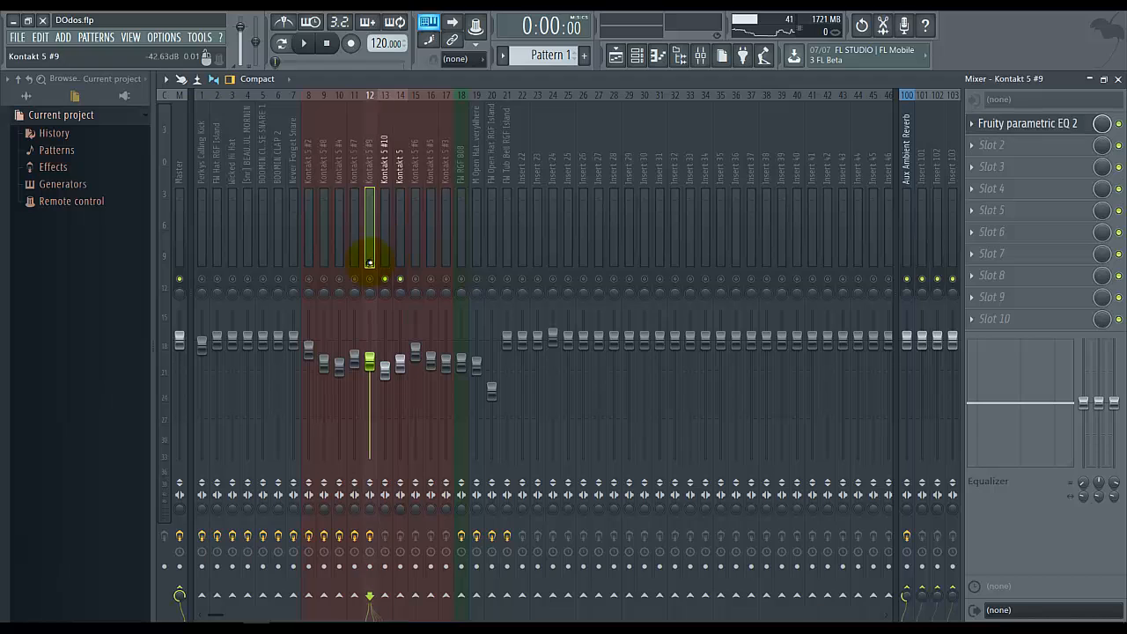
left_click(370, 279)
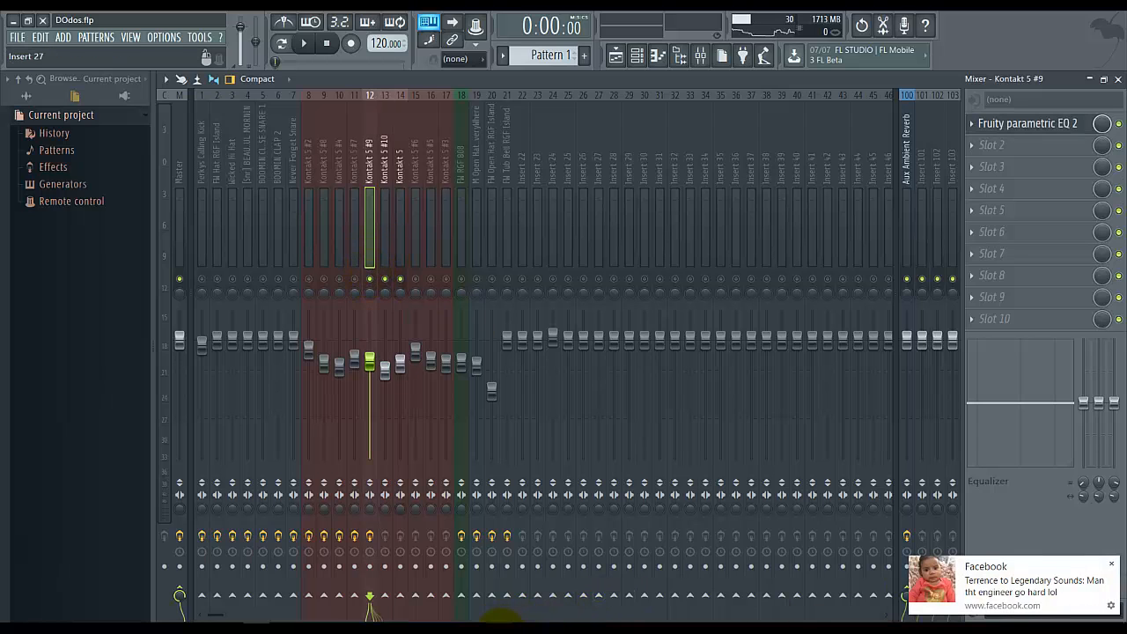
left_click(1042, 124)
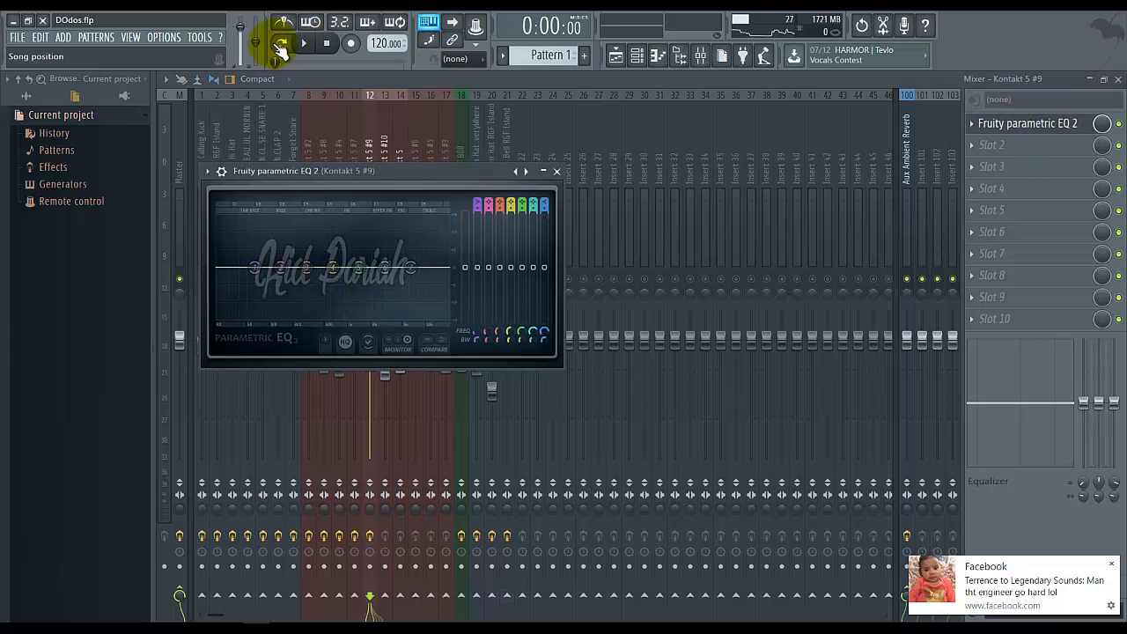
left_click(304, 43)
Roll off the extreme lows and highs of Kontakt 5 #9 with bands 1 and 7, slightly boost band 4, and close the EQ.
left_click_drag(255, 267, 246, 280)
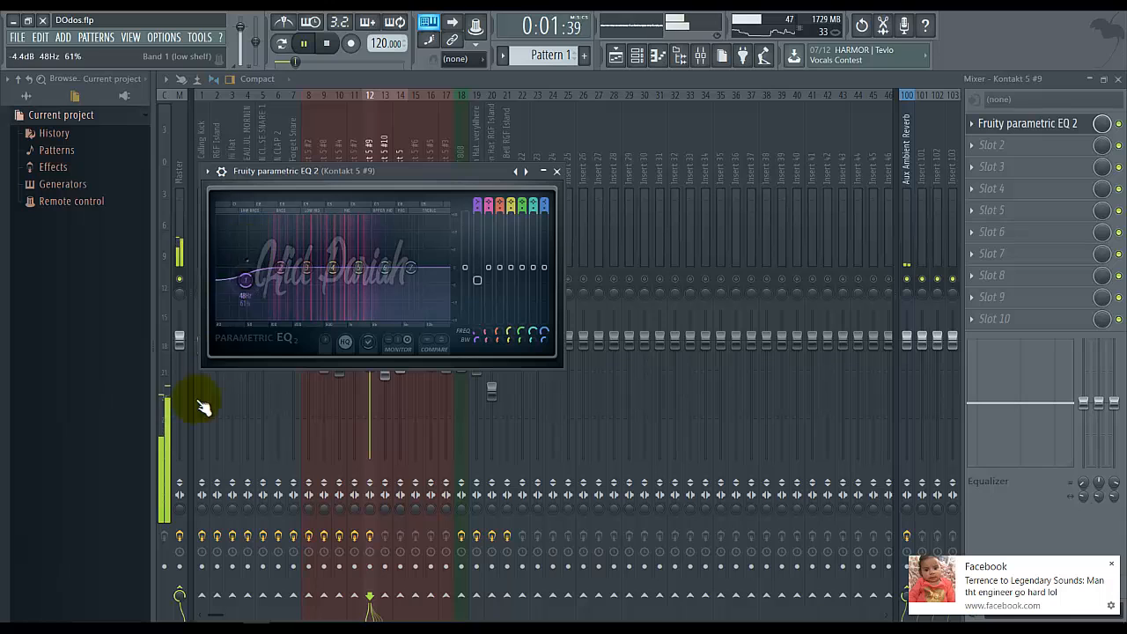
left_click_drag(203, 407, 156, 534)
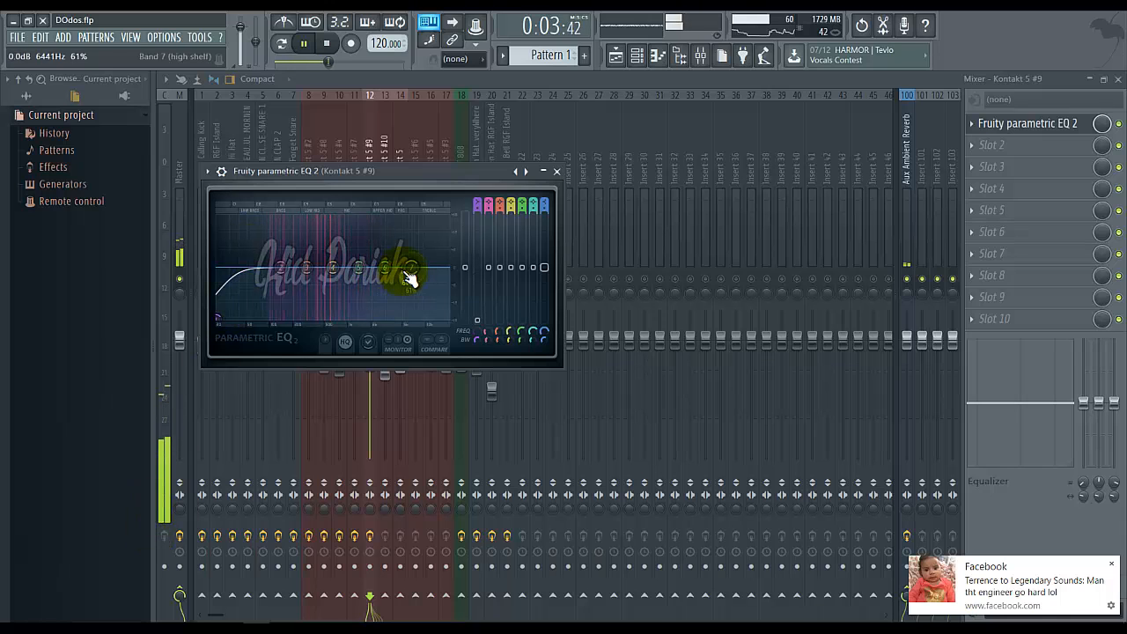
left_click_drag(421, 273, 707, 608)
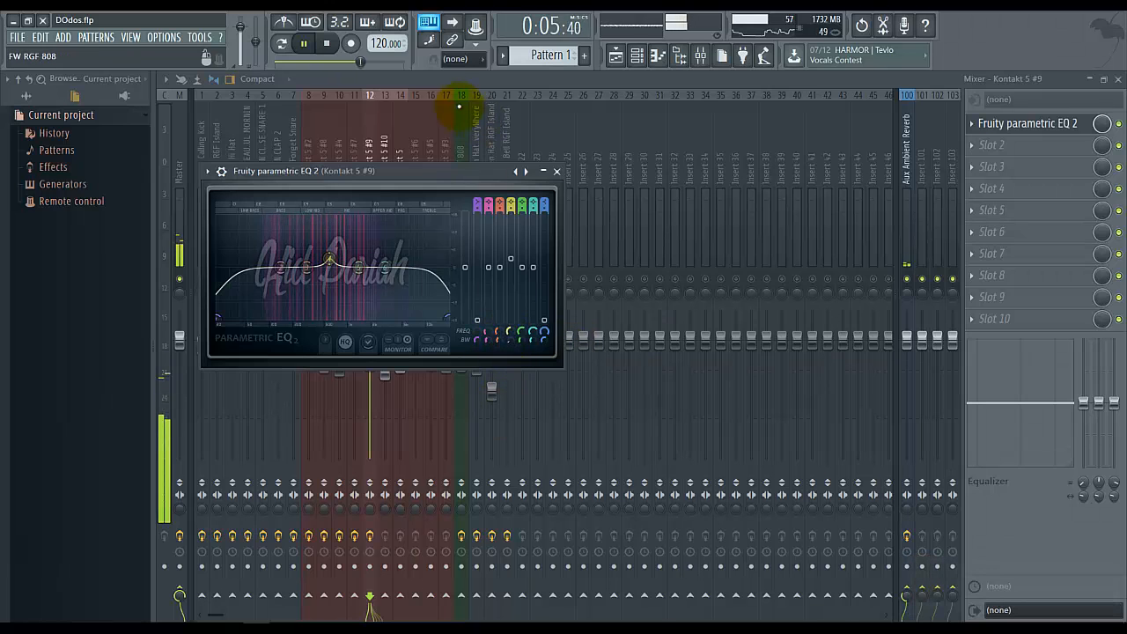
left_click(443, 85)
Solo the Kontakt 5 #10 track and add Fruity Parametric EQ 2 to its slot 1.
left_click(385, 255)
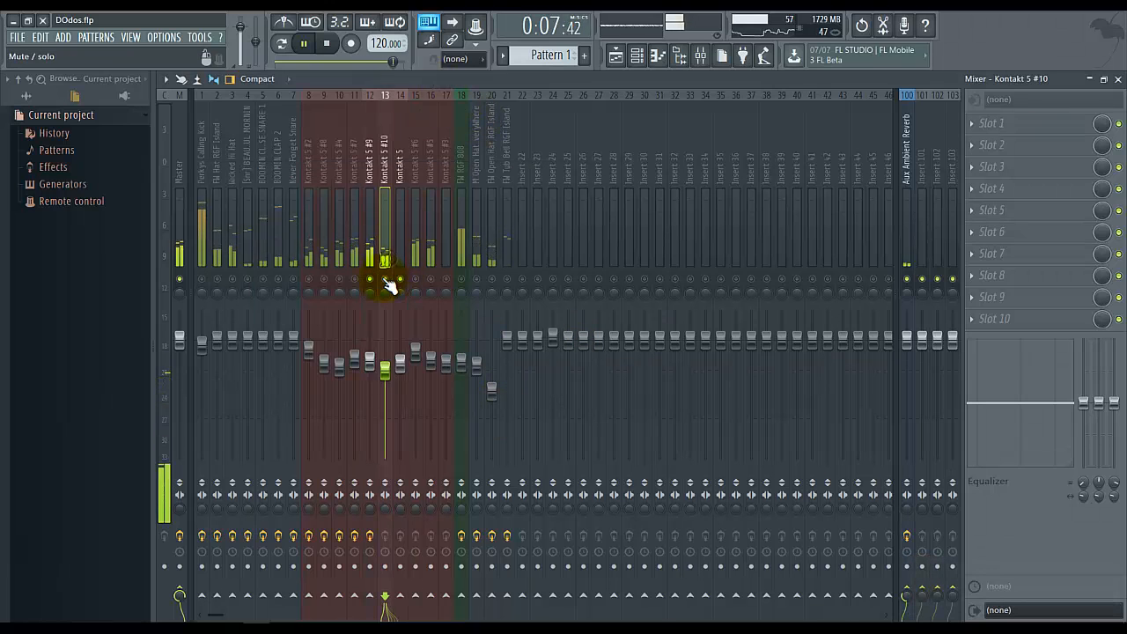
left_click(993, 124)
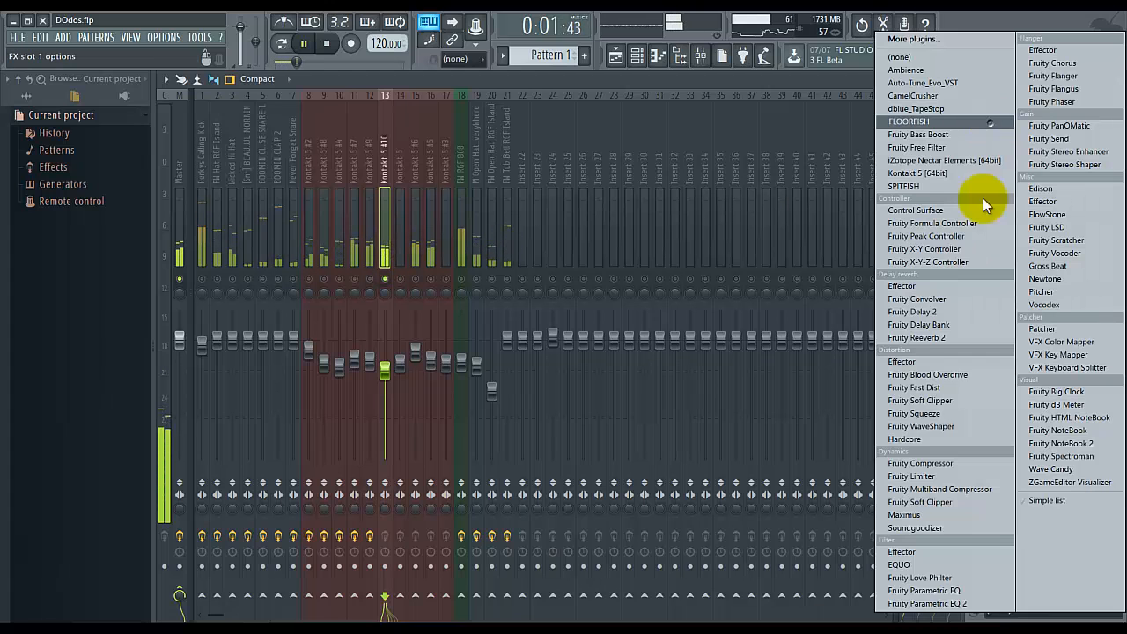
left_click(1002, 606)
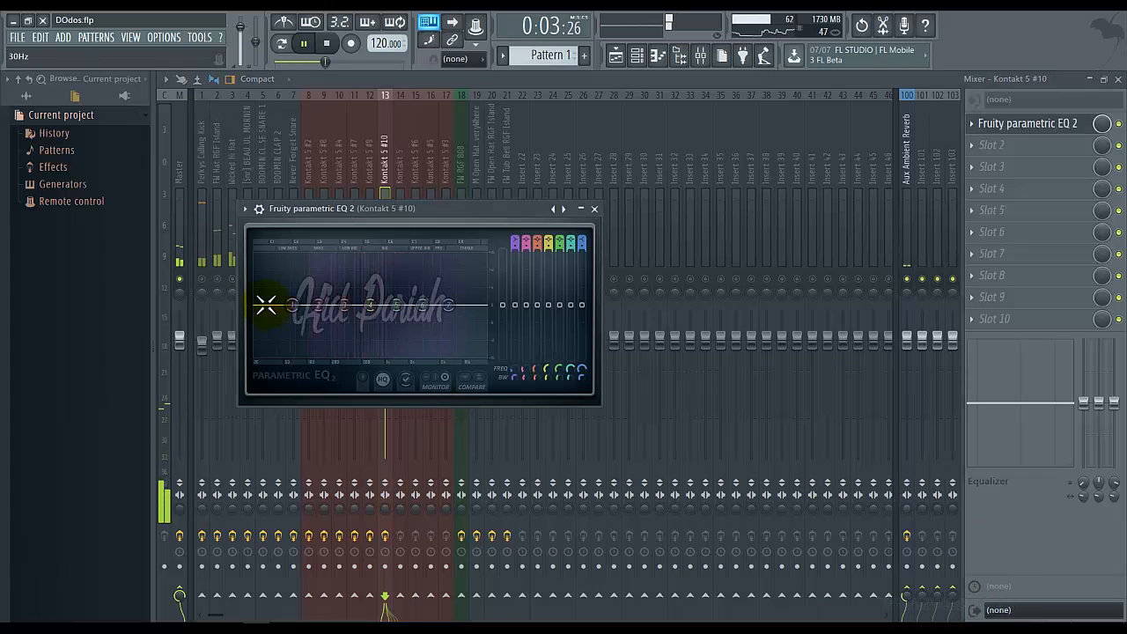
Pull bands 1 and 7 of the Kontakt 5 #10 EQ fully down and steepen the high-end roll-off.
left_click_drag(252, 418, 284, 617)
left_click_drag(450, 305, 495, 360)
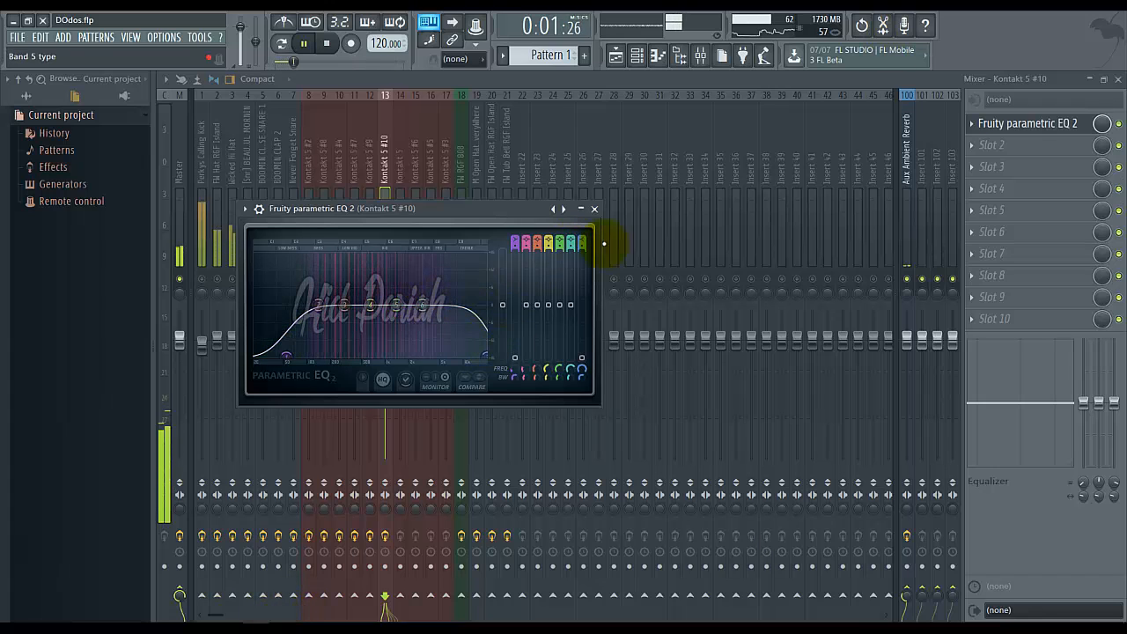
left_click_drag(582, 245, 582, 257)
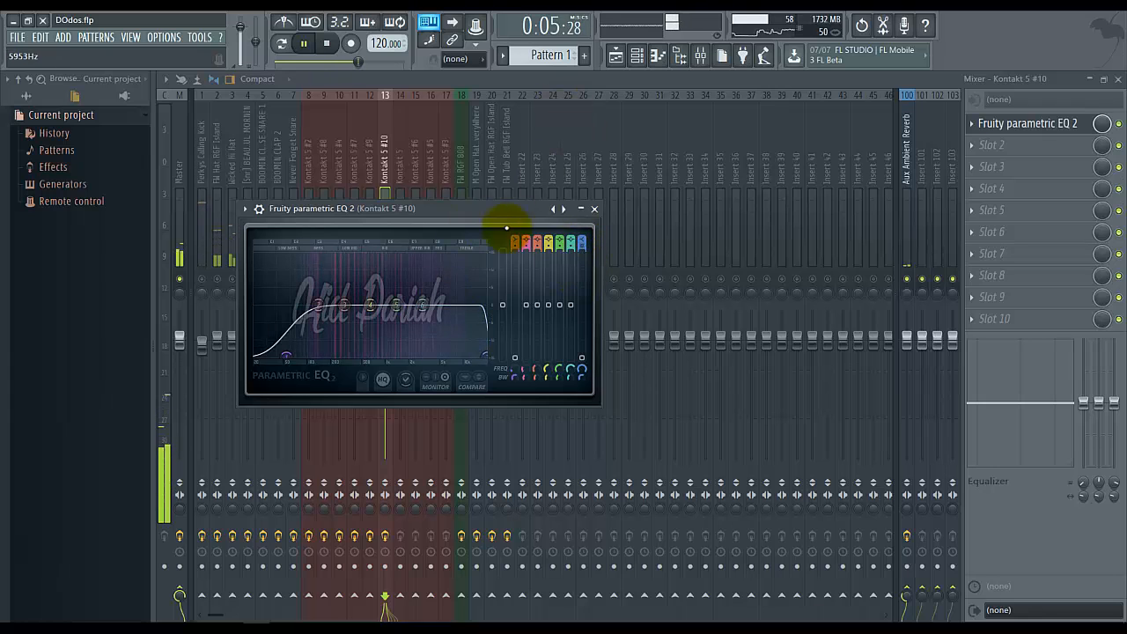
Slightly boost band 6 of the Kontakt 5 #10 EQ, adjust its bandwidth, and close the EQ window.
left_click_drag(439, 317, 385, 301)
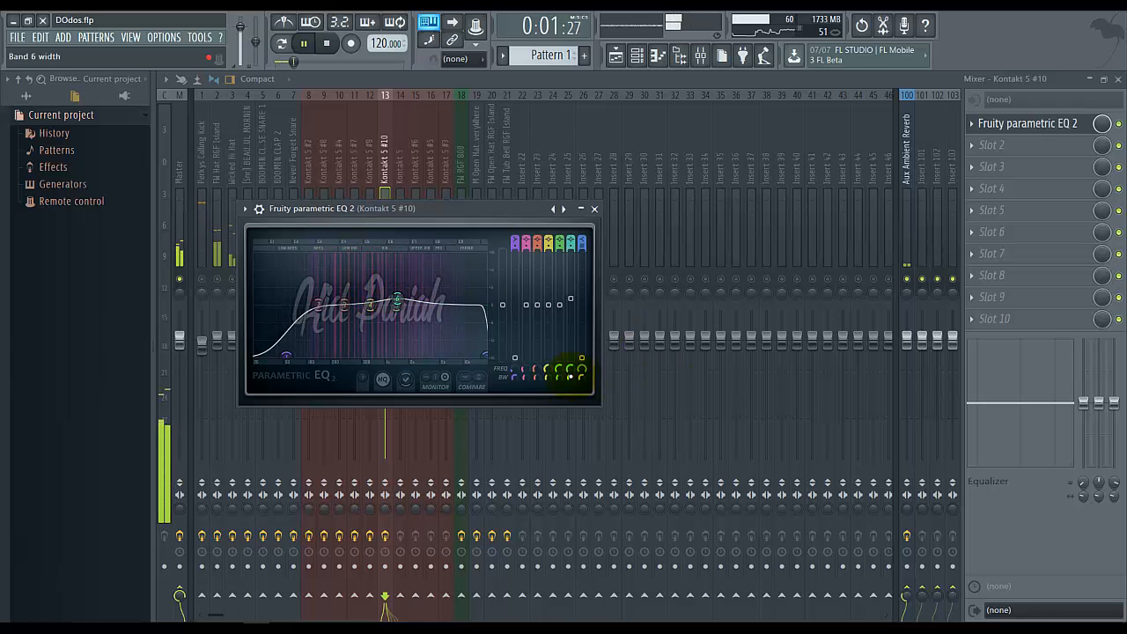
left_click_drag(570, 377, 568, 394)
key("Escape")
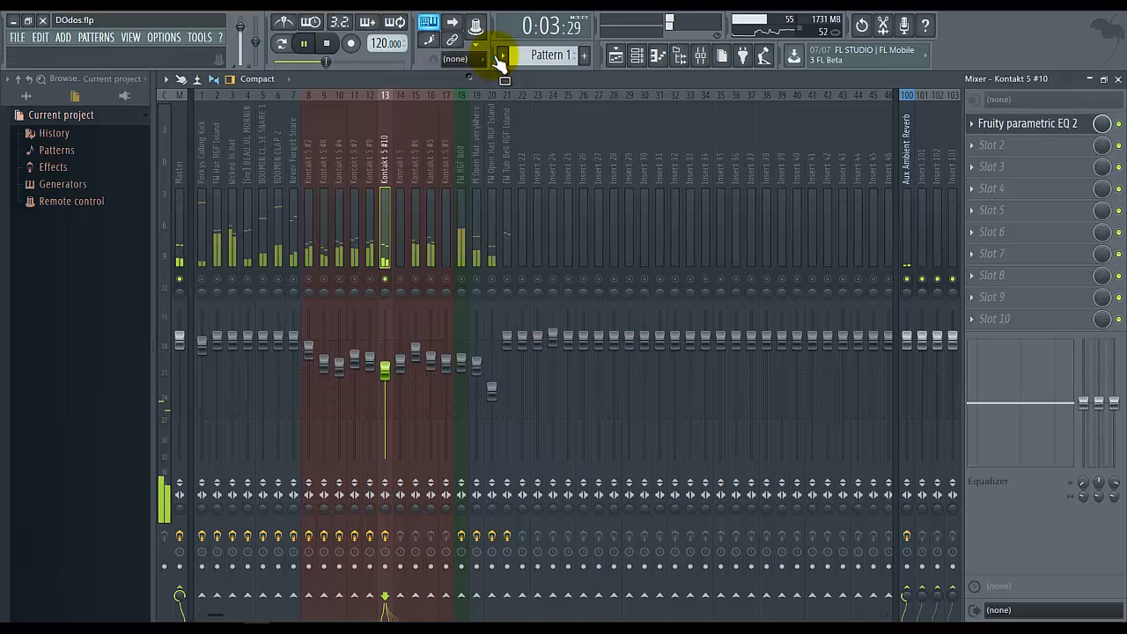
Solo the Kontakt 5 #6 track and add Fruity Parametric EQ 2 to its slot 1.
left_click(397, 241)
left_click(415, 243)
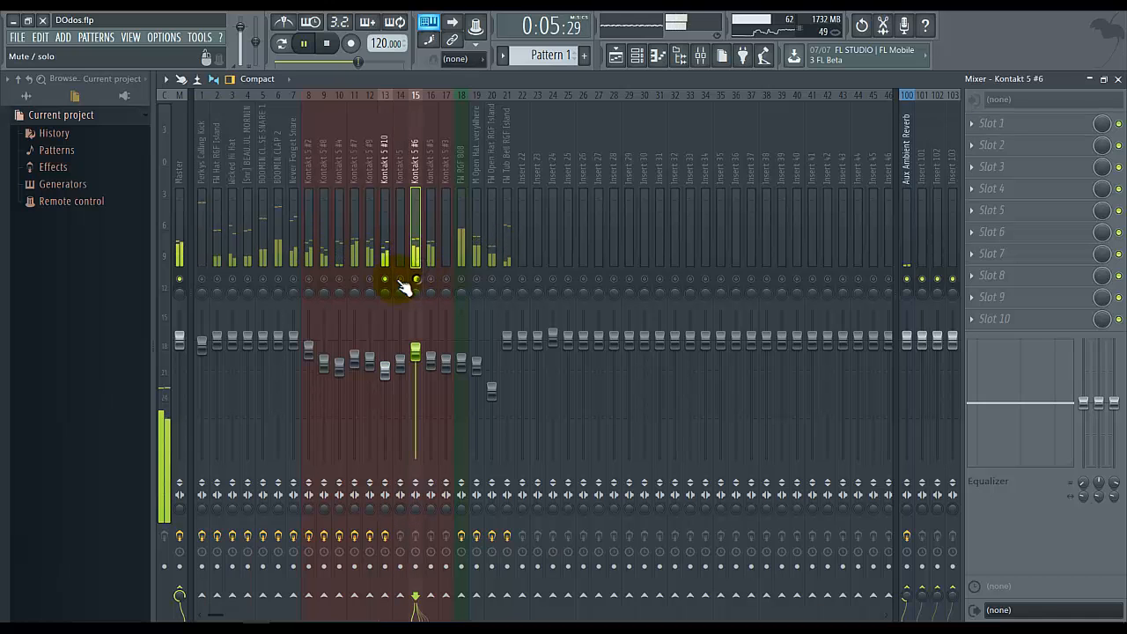
left_click(429, 242)
left_click(414, 243)
left_click(1013, 124)
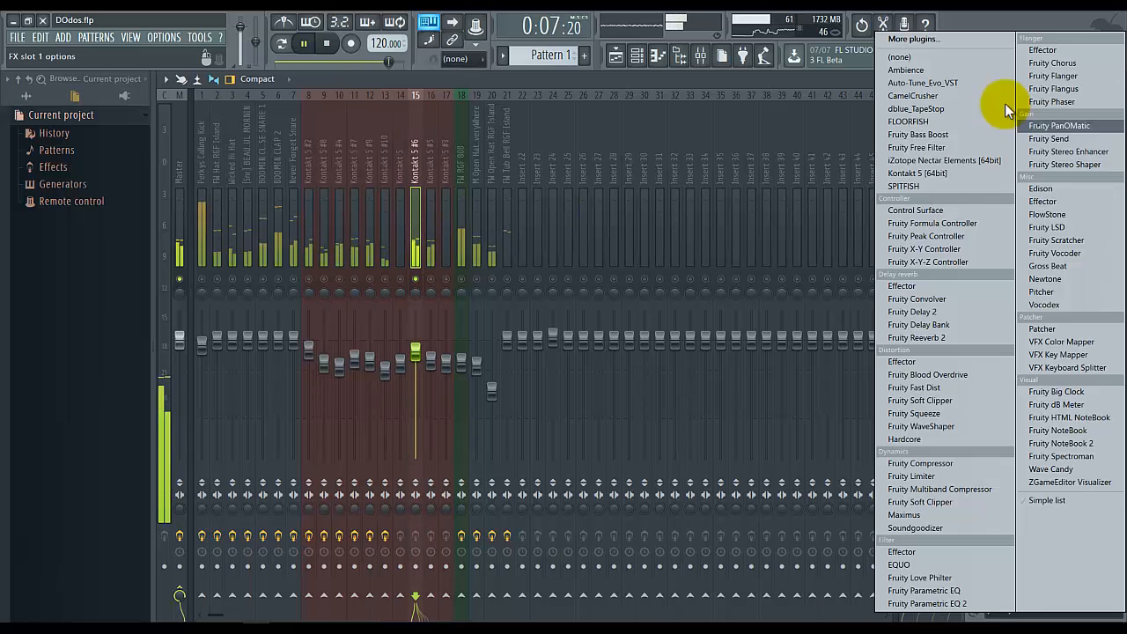
left_click(947, 607)
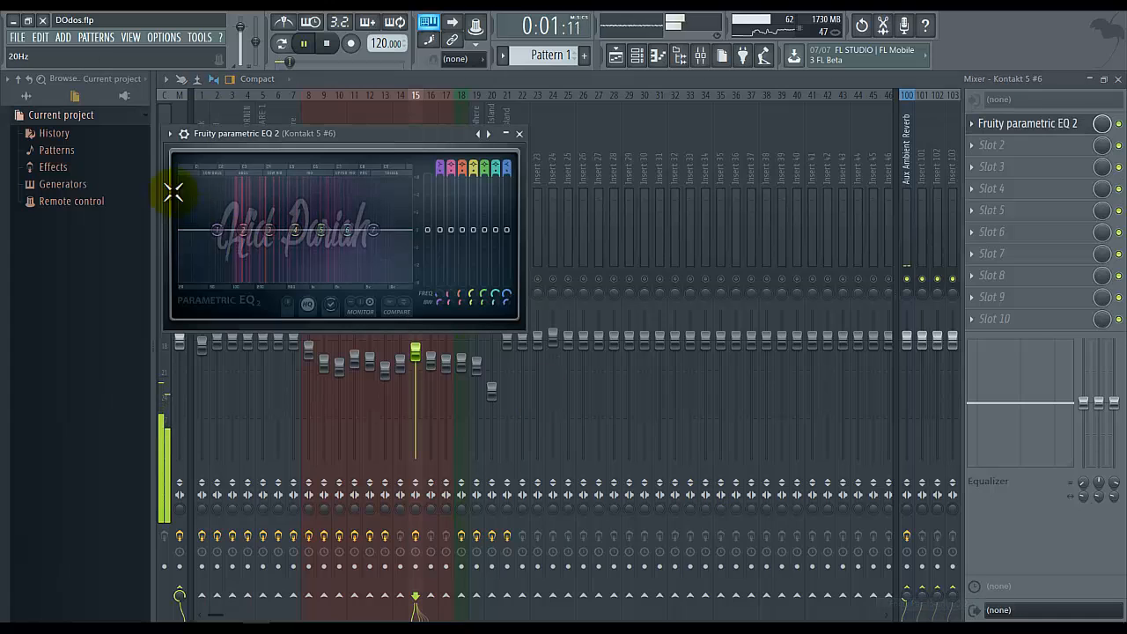
Cut the lows of Kontakt 5 #6 with band 1, move band 7 to the high end, boost the midrange with band 6, and close the EQ.
mouse_move(229, 421)
left_mouse_down()
mouse_move(239, 420)
mouse_move(228, 417)
left_mouse_up()
left_click_drag(373, 230, 405, 233)
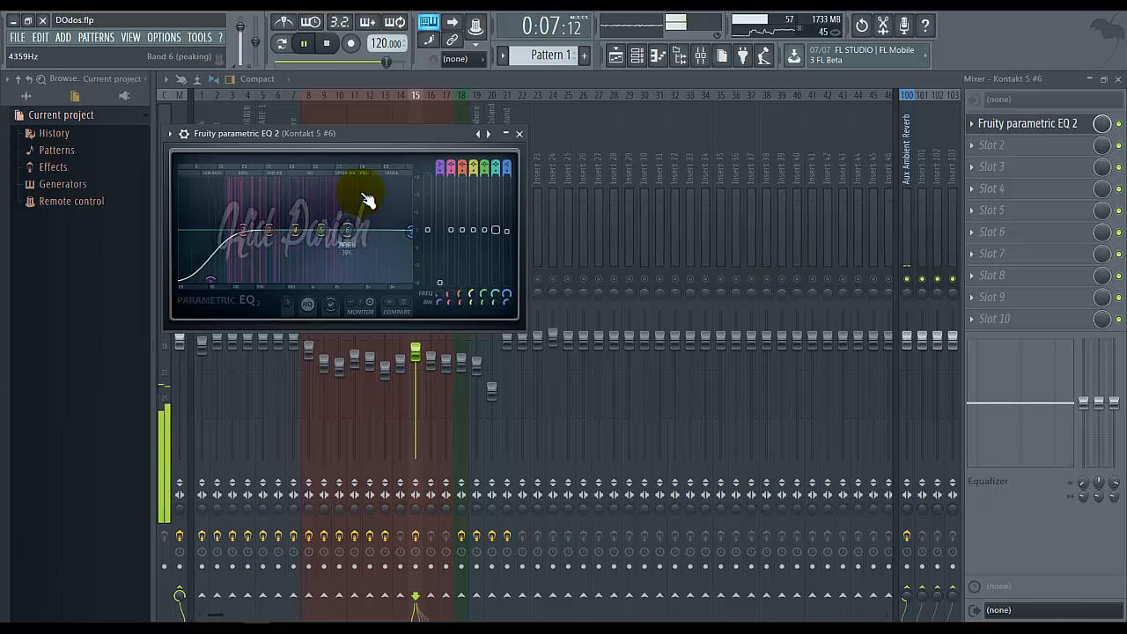
left_click_drag(368, 201, 262, 181)
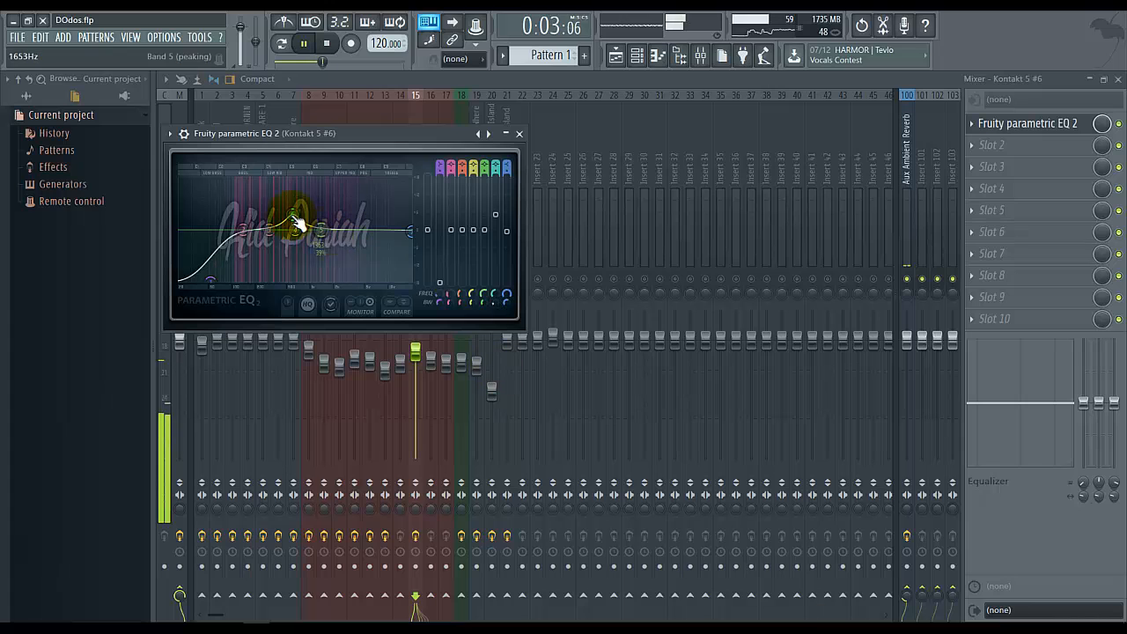
left_click_drag(292, 215, 294, 225)
left_click(437, 79)
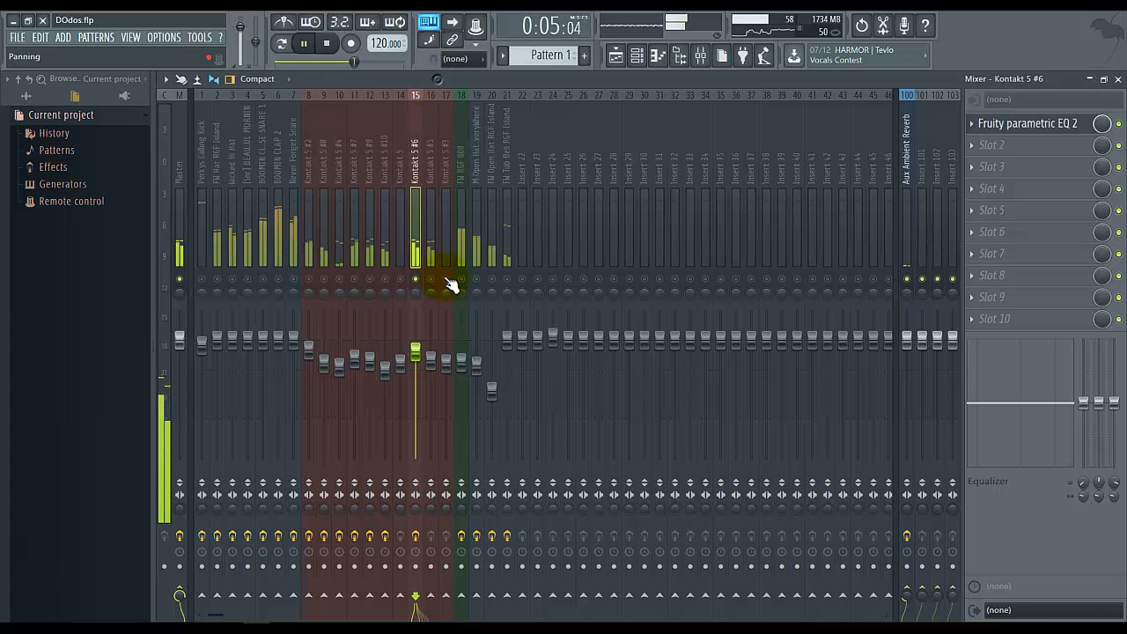
Solo the Kontakt 5 #5 track, add Fruity Parametric EQ to its slot 1, and stop playback.
left_click(433, 244)
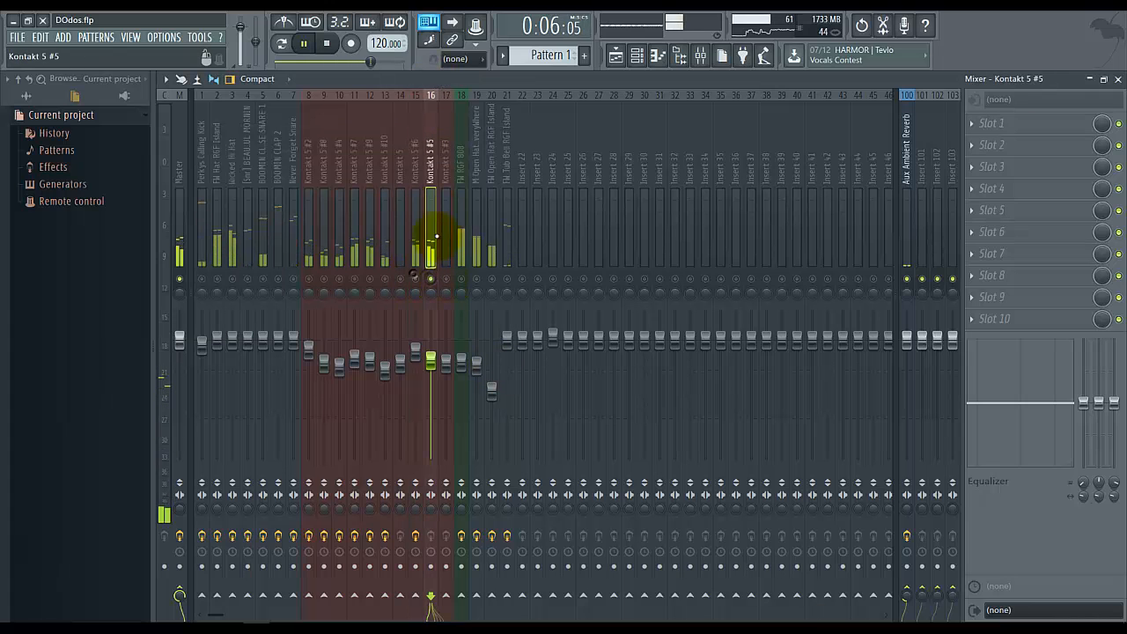
left_click(1009, 124)
left_click(956, 599)
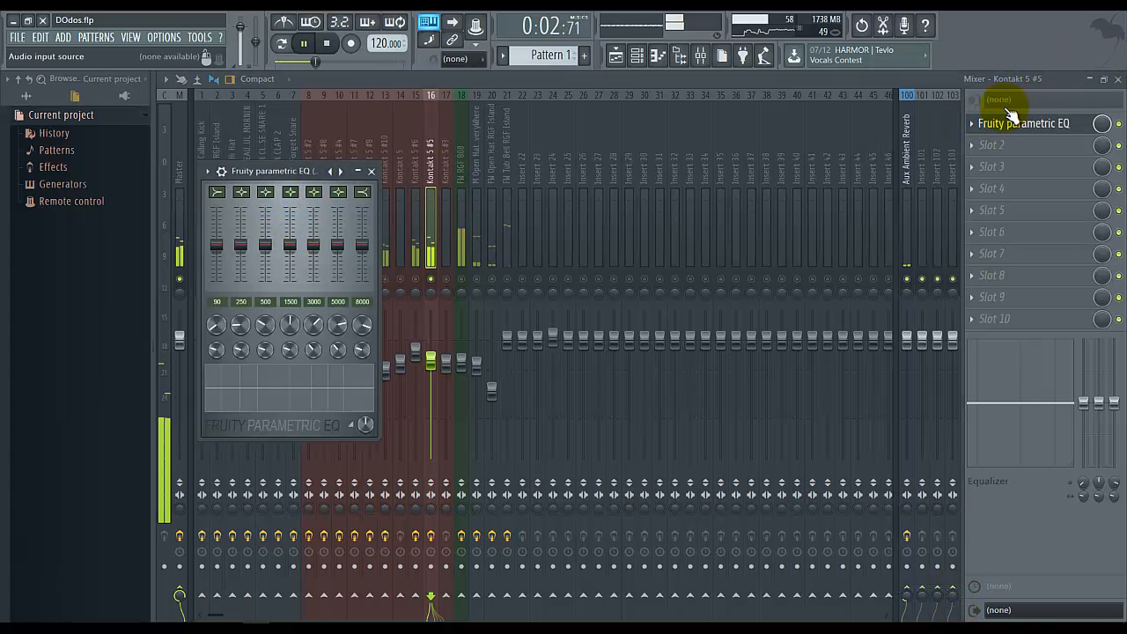
key("space")
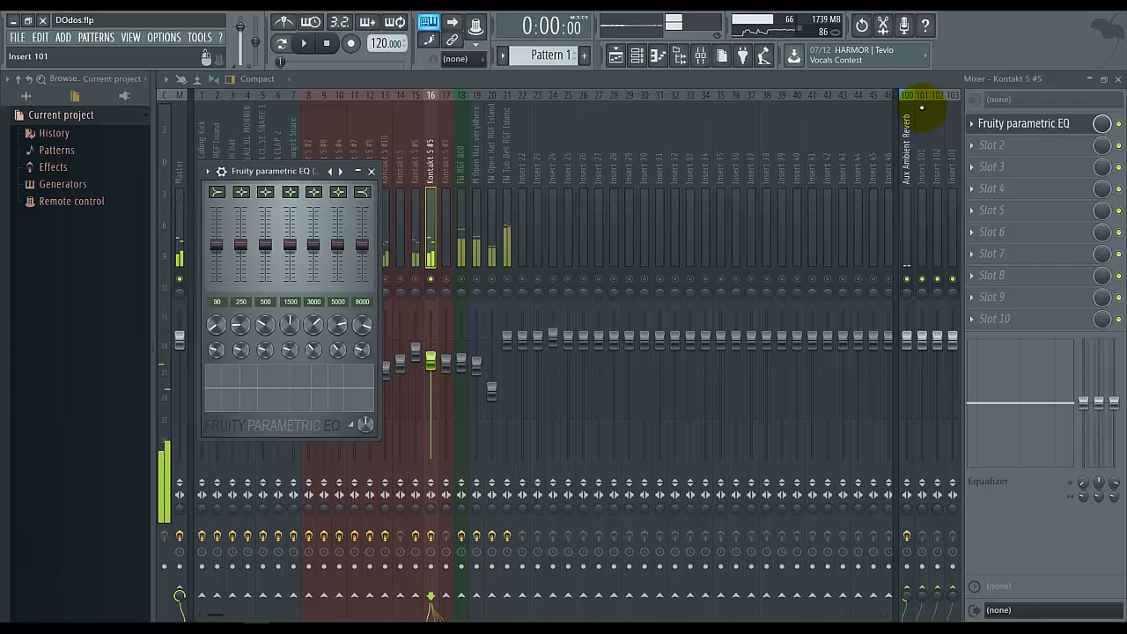
Replace the effect in slot 1 of Kontakt 5 #5 with Fruity Parametric EQ 2.
left_click(972, 123)
mouse_move(1012, 140)
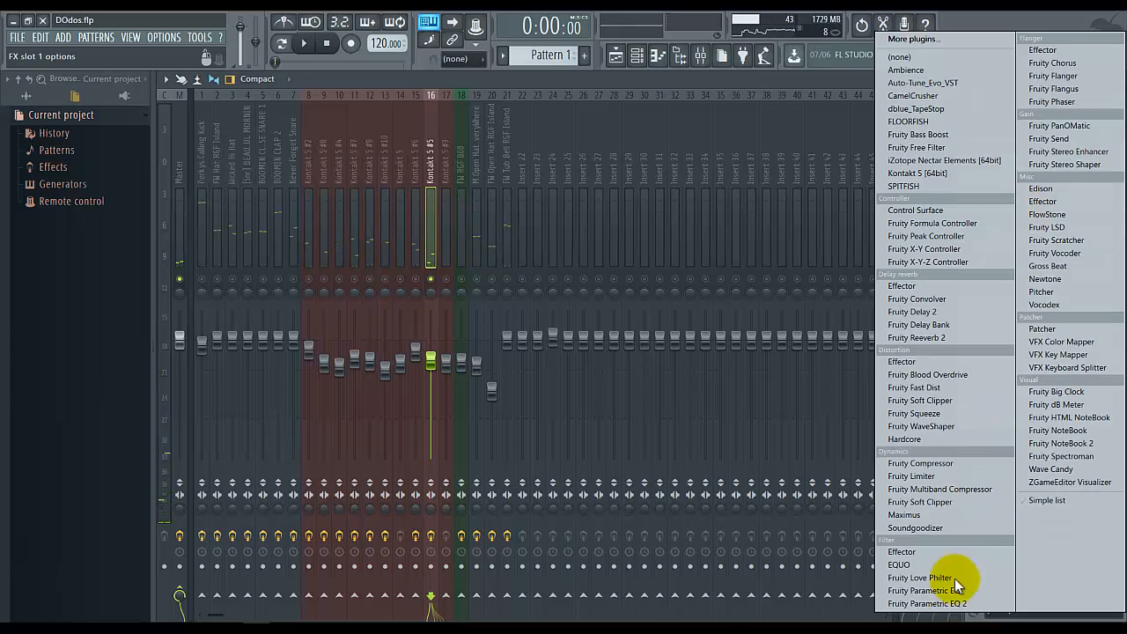
left_click(947, 603)
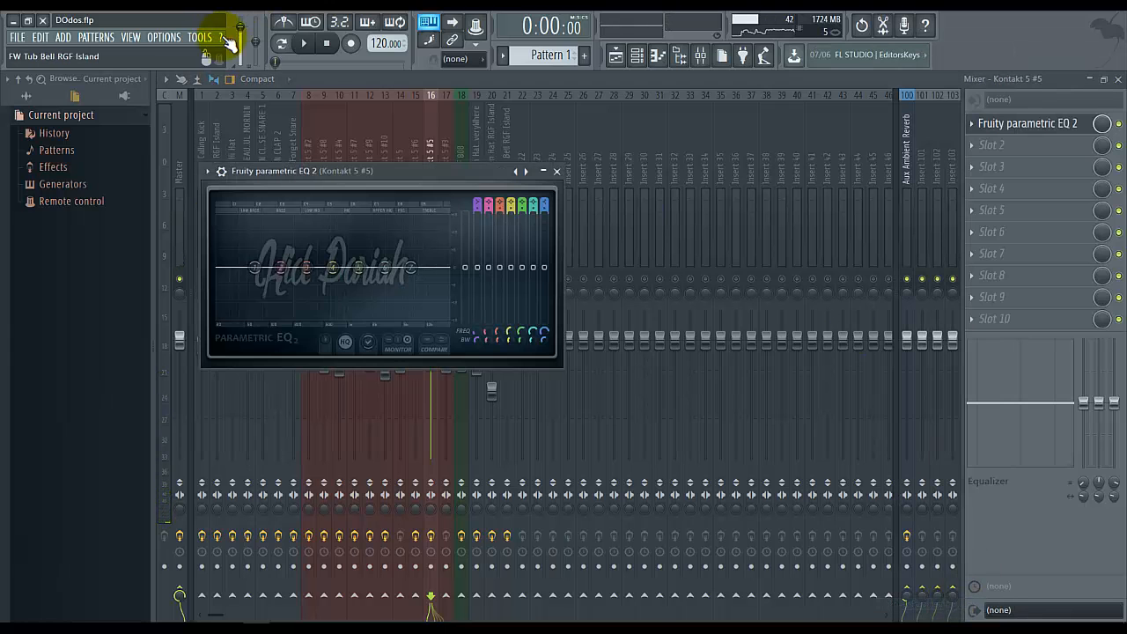
Start playback and pull down Kontakt 5 #5's EQ band 1 to -18 dB at about 117 Hz and band 7 fully at 20000 Hz.
left_click(303, 44)
left_click_drag(254, 273, 291, 435)
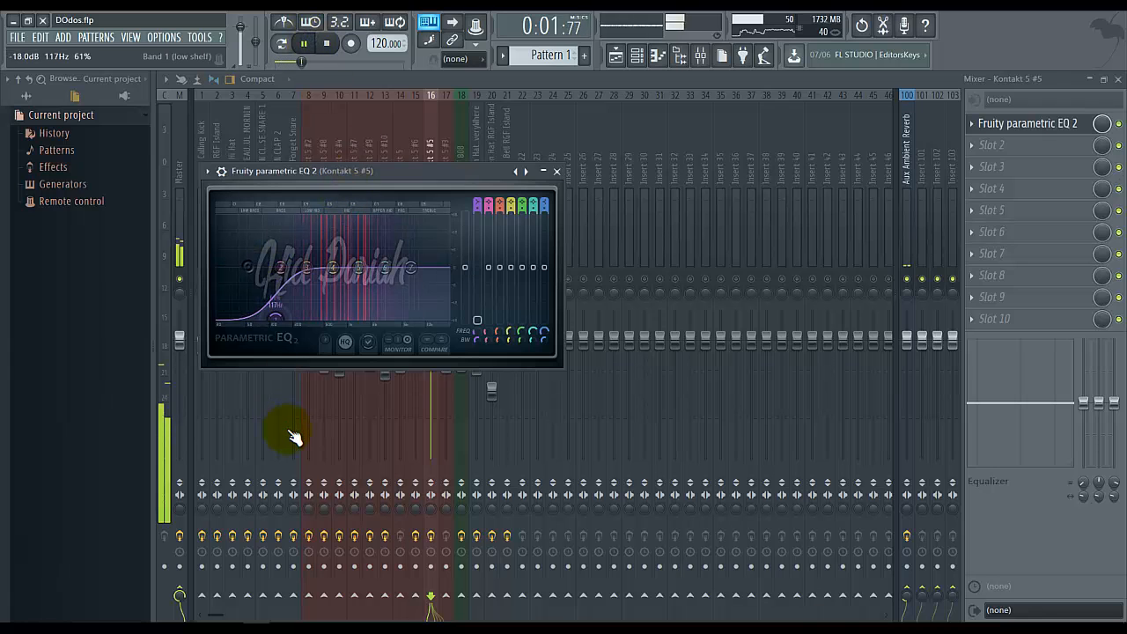
left_click_drag(411, 268, 509, 465)
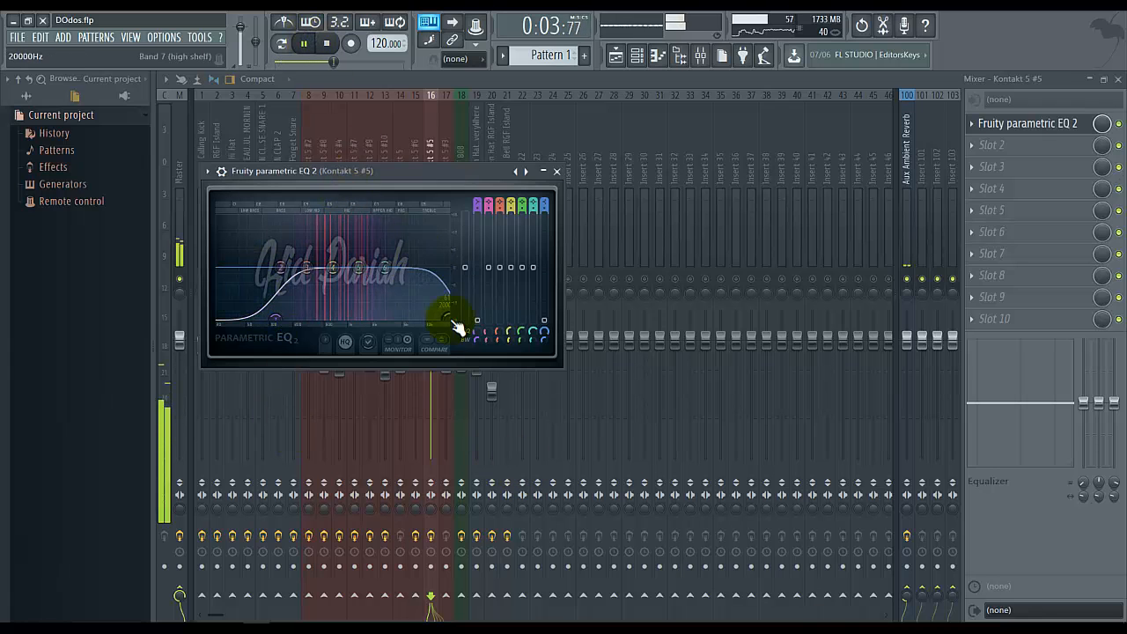
Boost band 5 of the Kontakt 5 #5 EQ with a narrow bandwidth, close the EQ window, and stop playback.
left_click_drag(373, 259, 381, 229)
left_click_drag(521, 340, 526, 370)
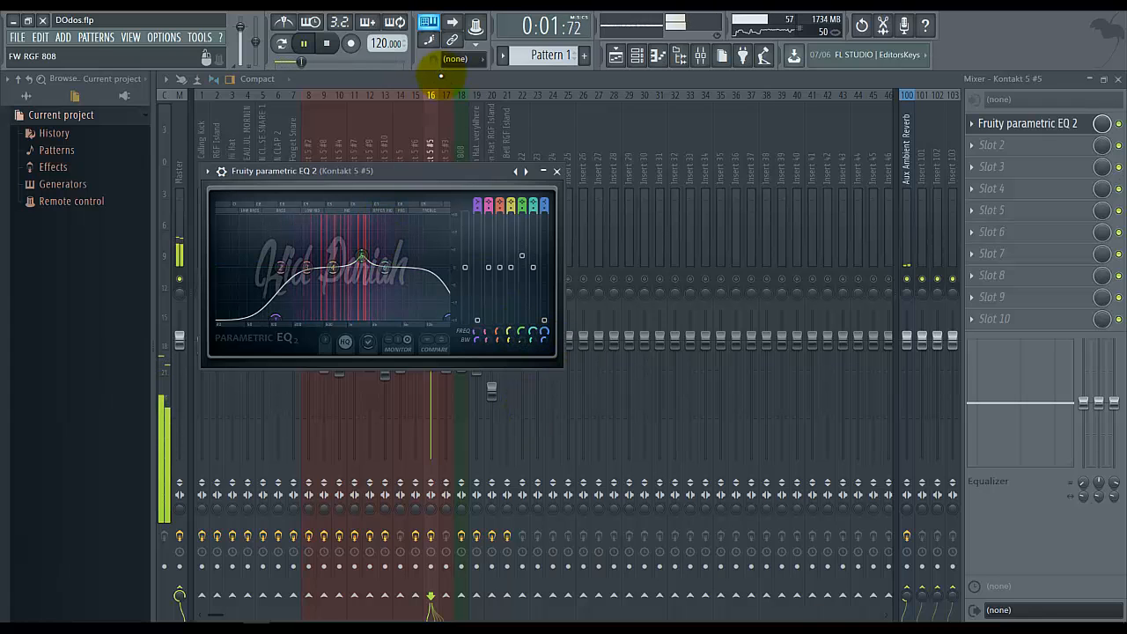
left_click(556, 170)
key("space")
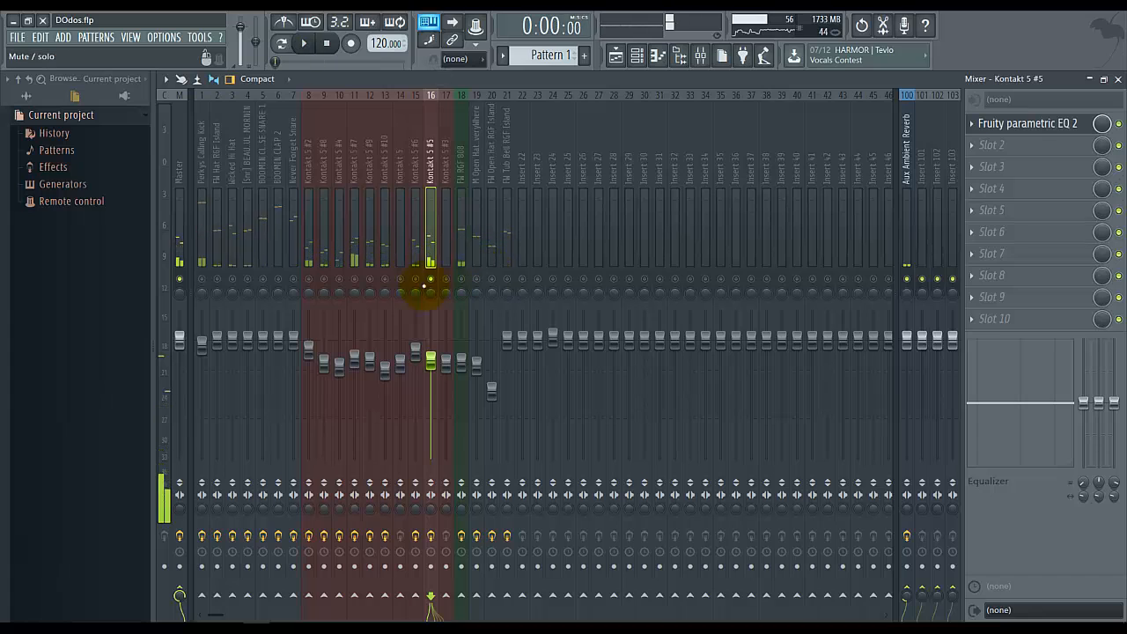
Examine the effect slots of the open hat, tub bell, snare, hi-hat and FW RGF 808 tracks in the mixer.
left_click(491, 282)
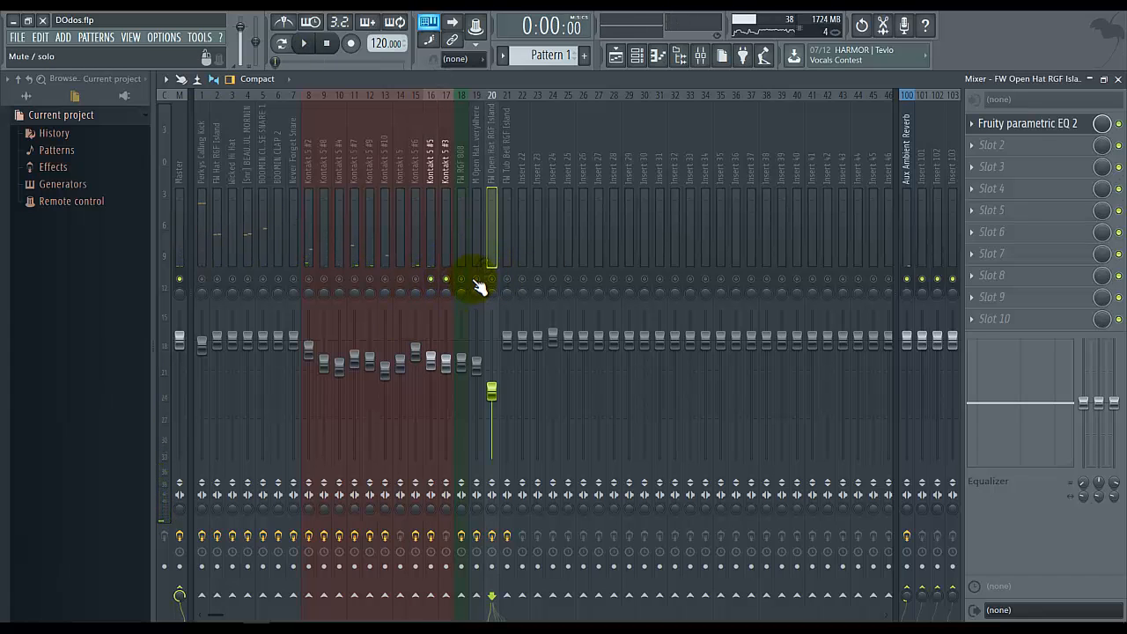
left_click(460, 254)
left_click(508, 228)
left_click(520, 225)
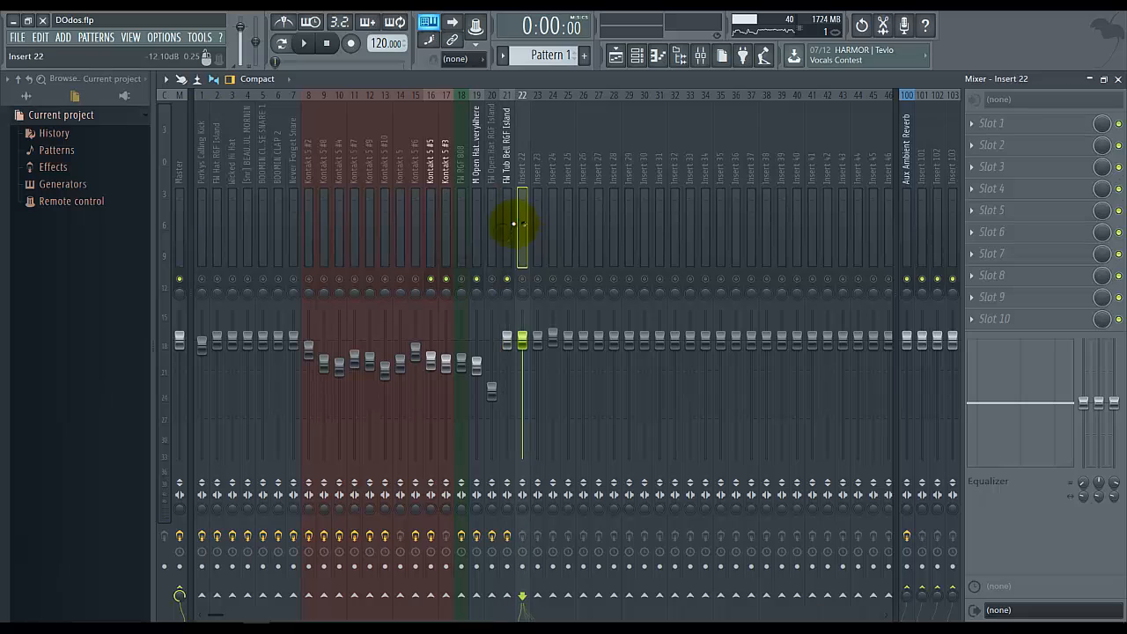
left_click(474, 216)
left_click(492, 163)
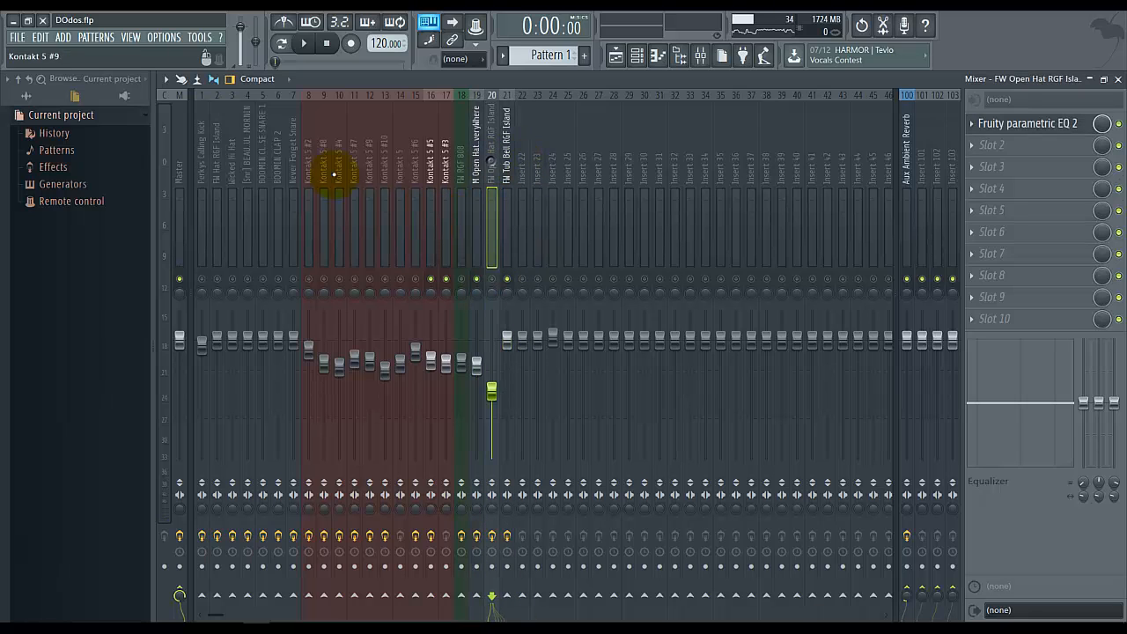
left_click(278, 171)
left_click(247, 176)
left_click(233, 181)
left_click(493, 163)
left_click(460, 254)
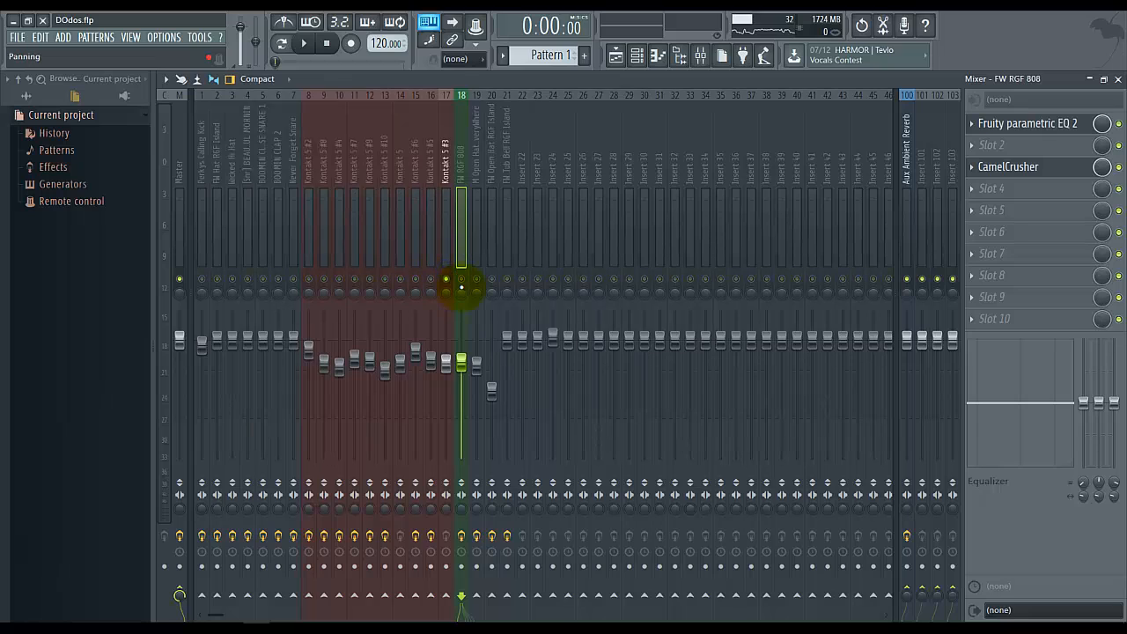
Unmute all tracks and, during playback, slightly lower the volumes of Wicked Hi Hat and FW Hat RGF Island.
right_click(462, 280)
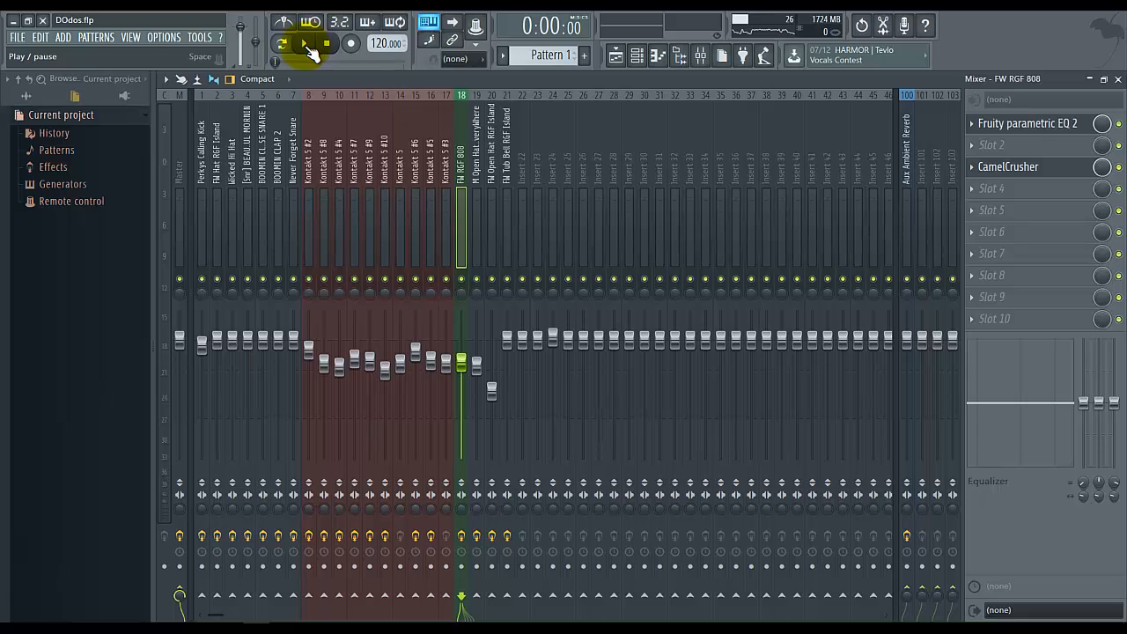
left_click(305, 45)
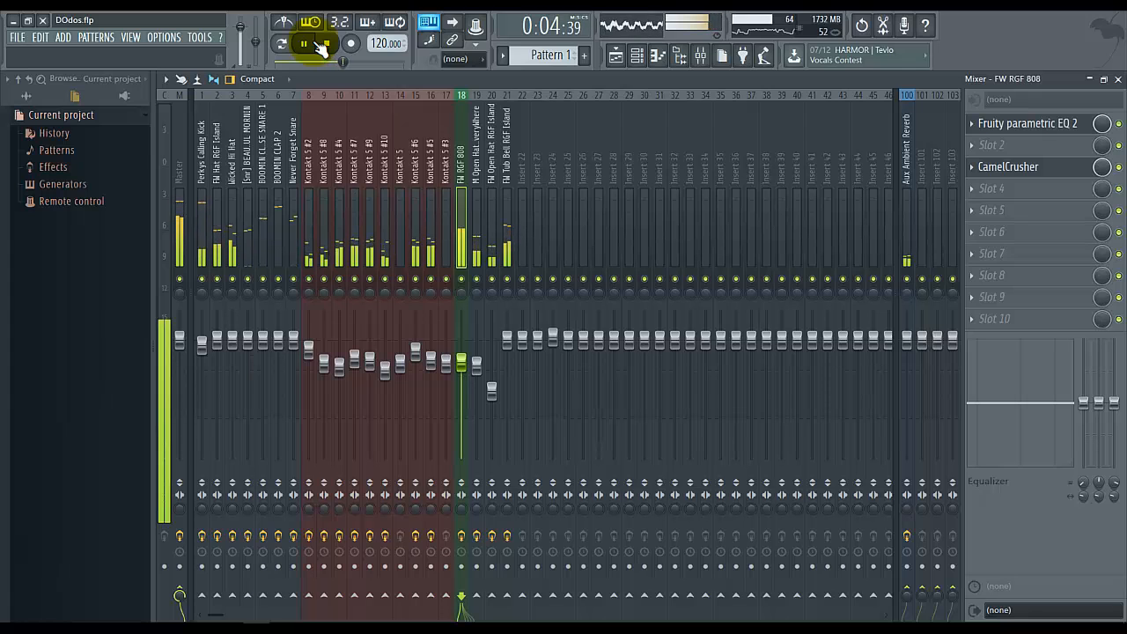
mouse_move(234, 345)
left_mouse_down()
mouse_move(228, 362)
mouse_move(240, 357)
left_mouse_up()
left_click(221, 346)
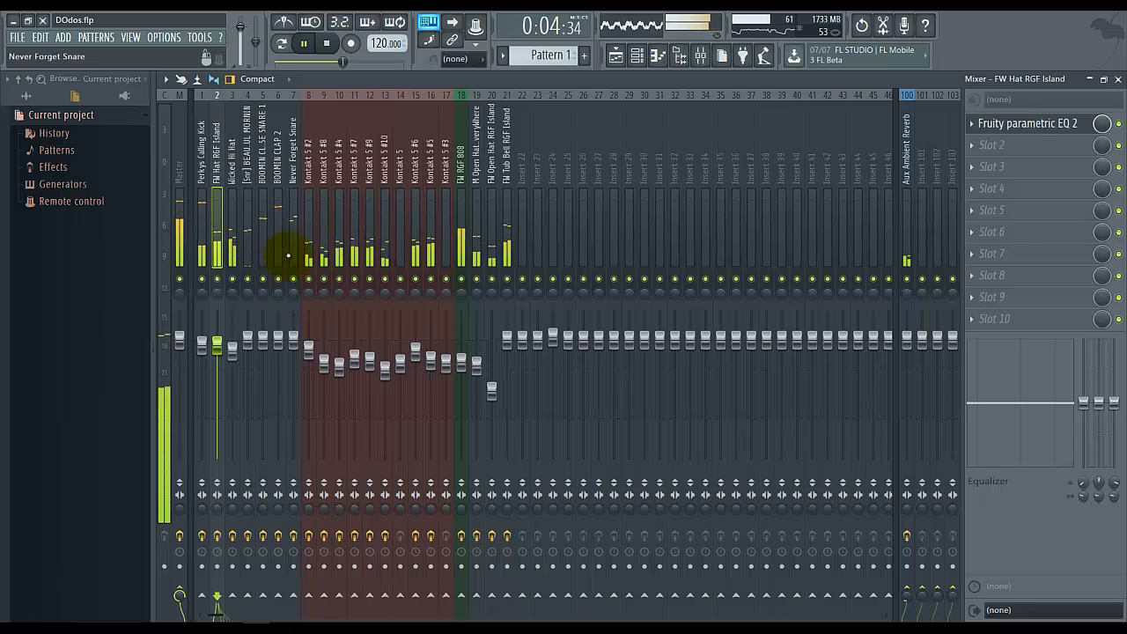
Select the four snare and clap tracks 4 to 7, slightly lower their volumes together, and stop playback.
left_click(284, 250, "ctrl")
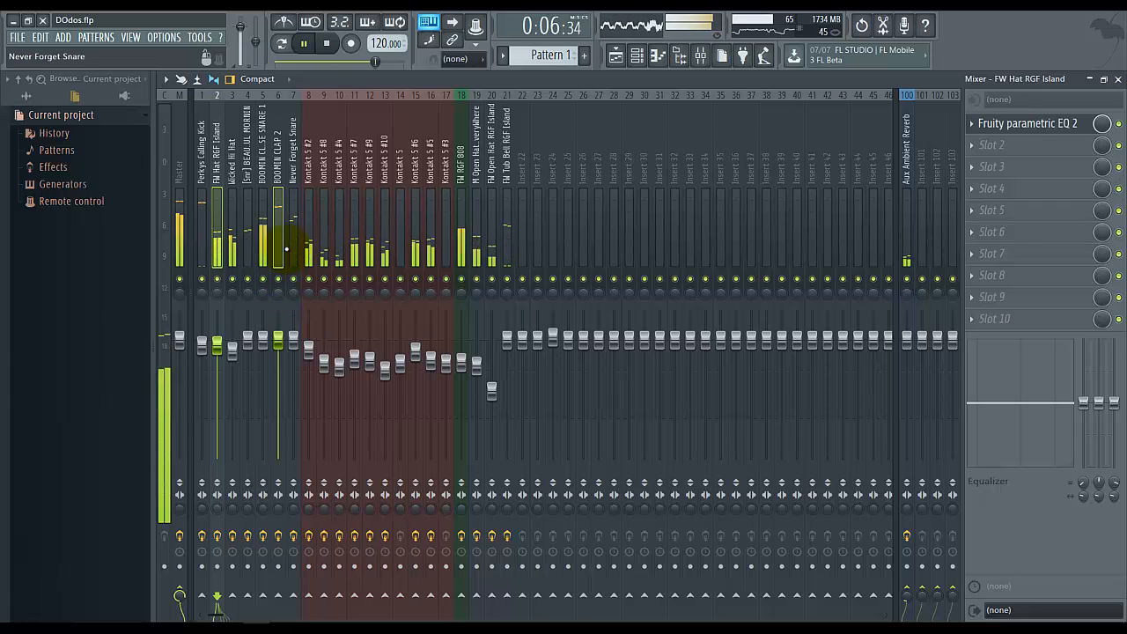
left_click(286, 250)
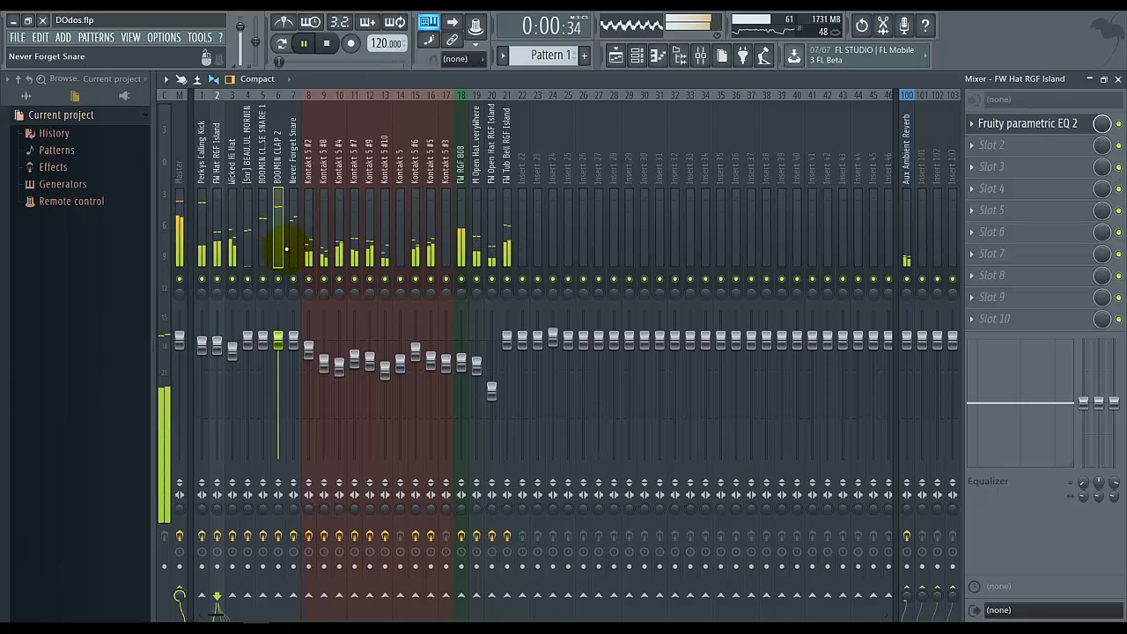
left_click(288, 250, "ctrl")
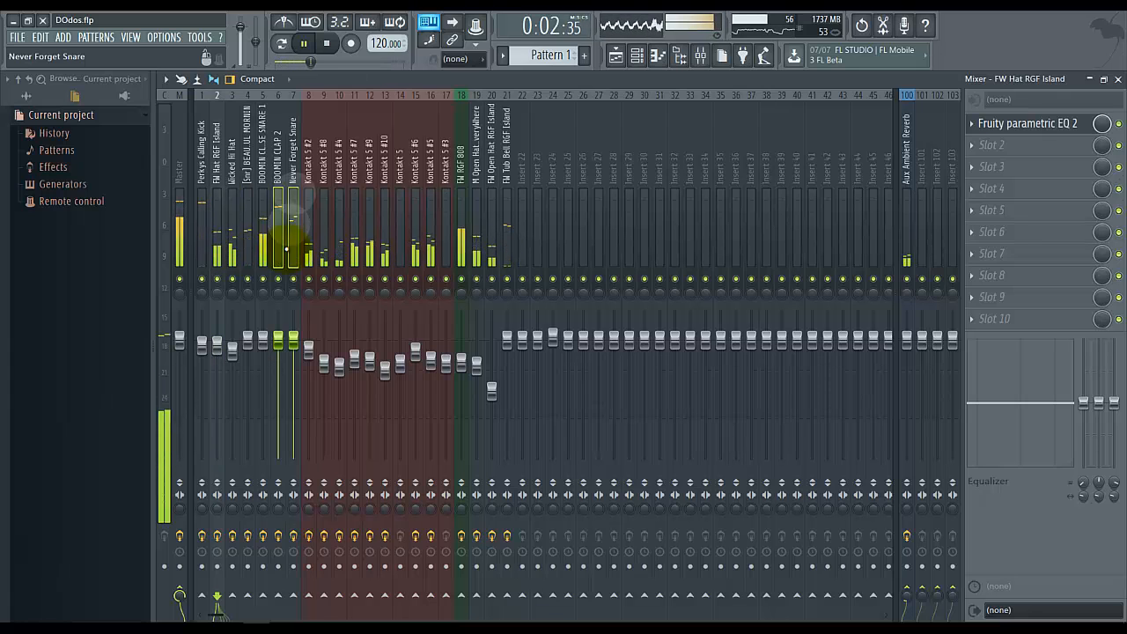
left_click(289, 250)
left_click(262, 250, "ctrl")
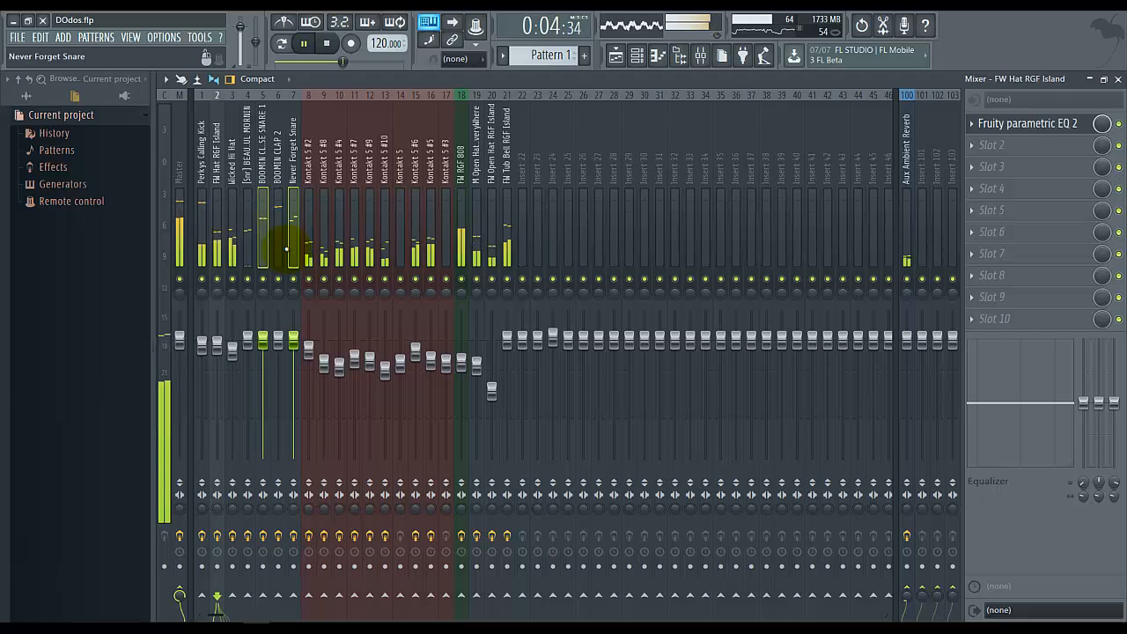
left_click(248, 251, "ctrl")
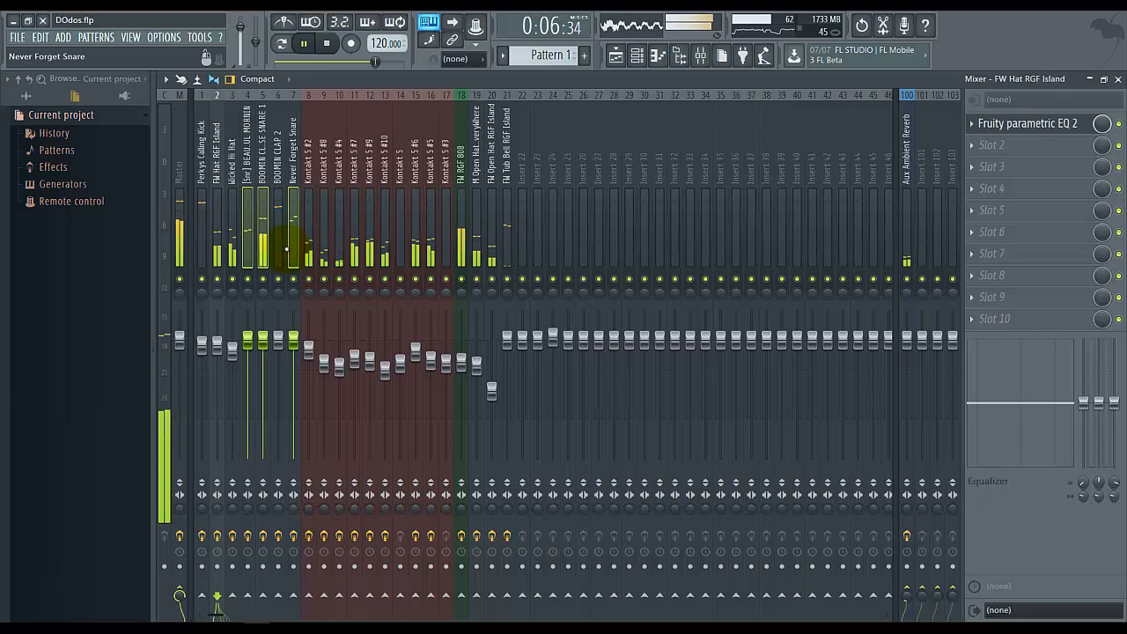
left_click(283, 250, "ctrl")
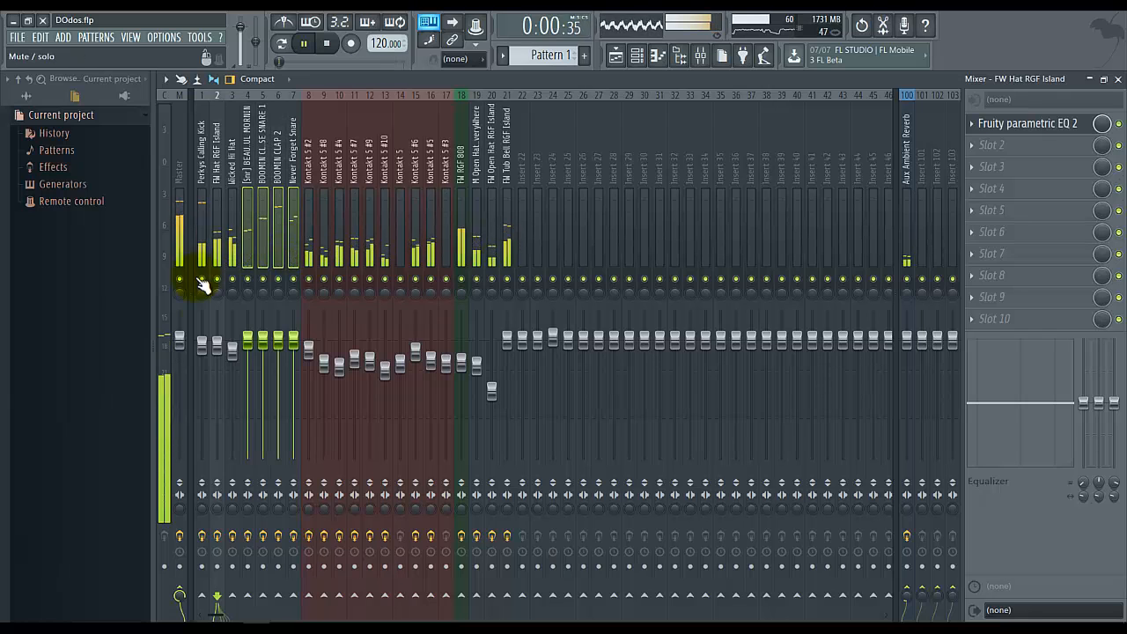
left_click(296, 345)
left_click_drag(300, 354, 298, 377)
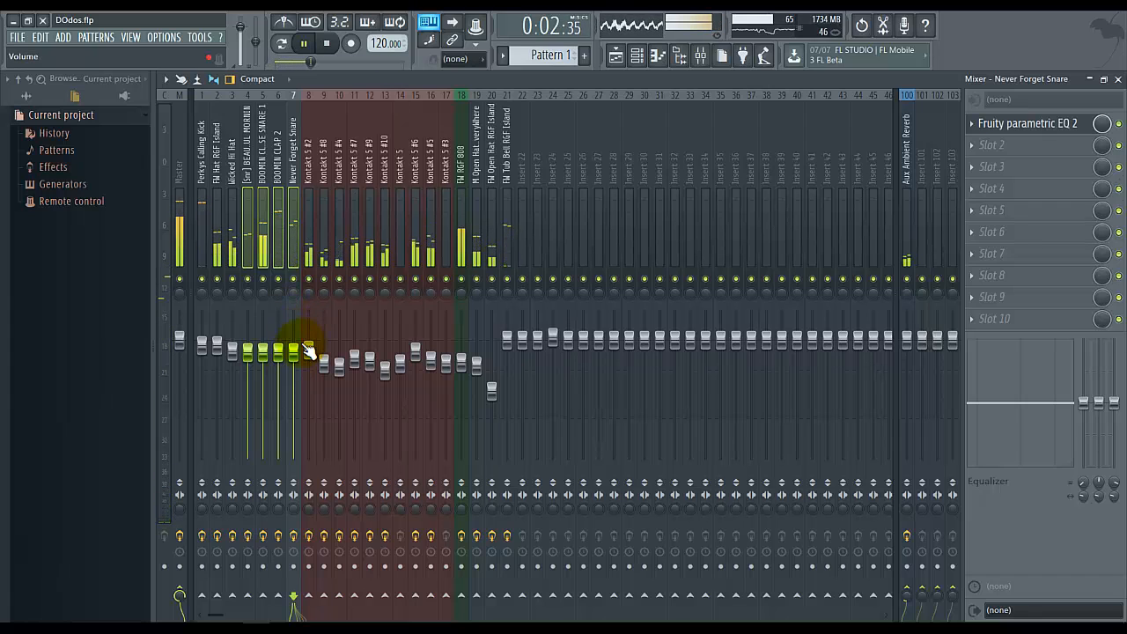
left_click_drag(300, 351, 305, 344)
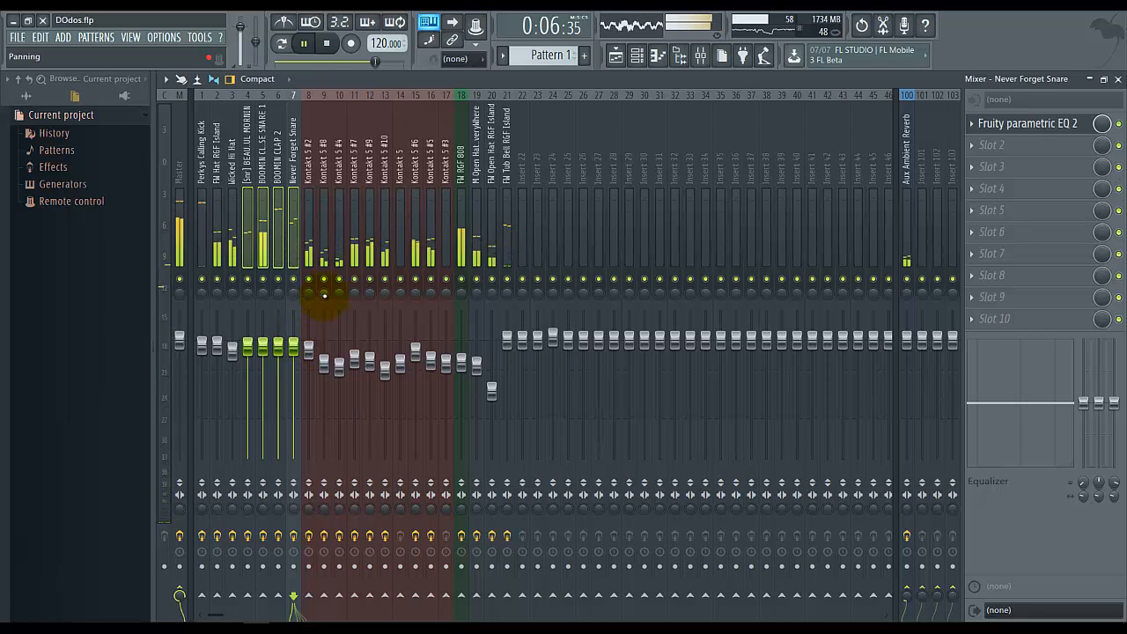
key("space")
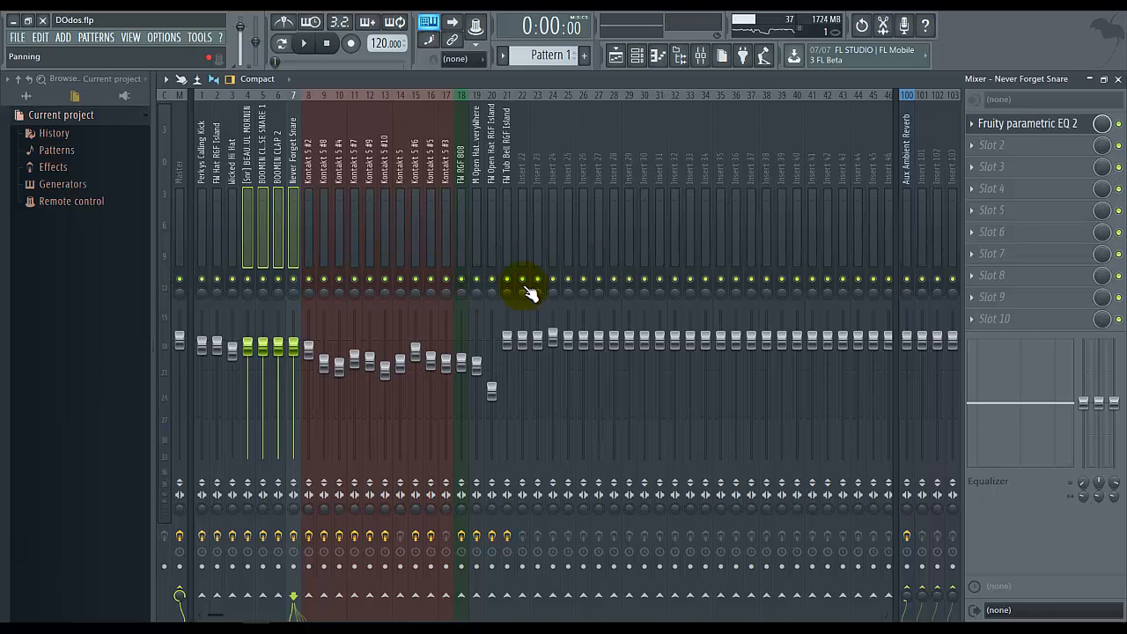
Review the FW Tub Bell track, the channel rack, the Master effects, and the plugins available for slot 3 of Kontakt 5 #2.
left_click(506, 189)
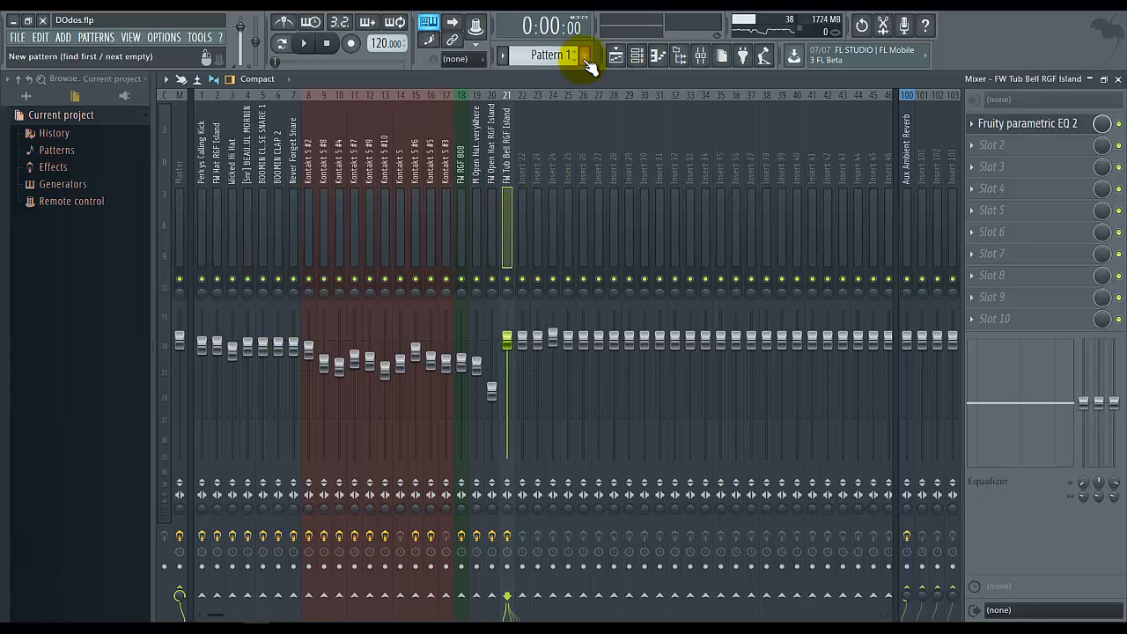
left_click(633, 59)
left_click(660, 55)
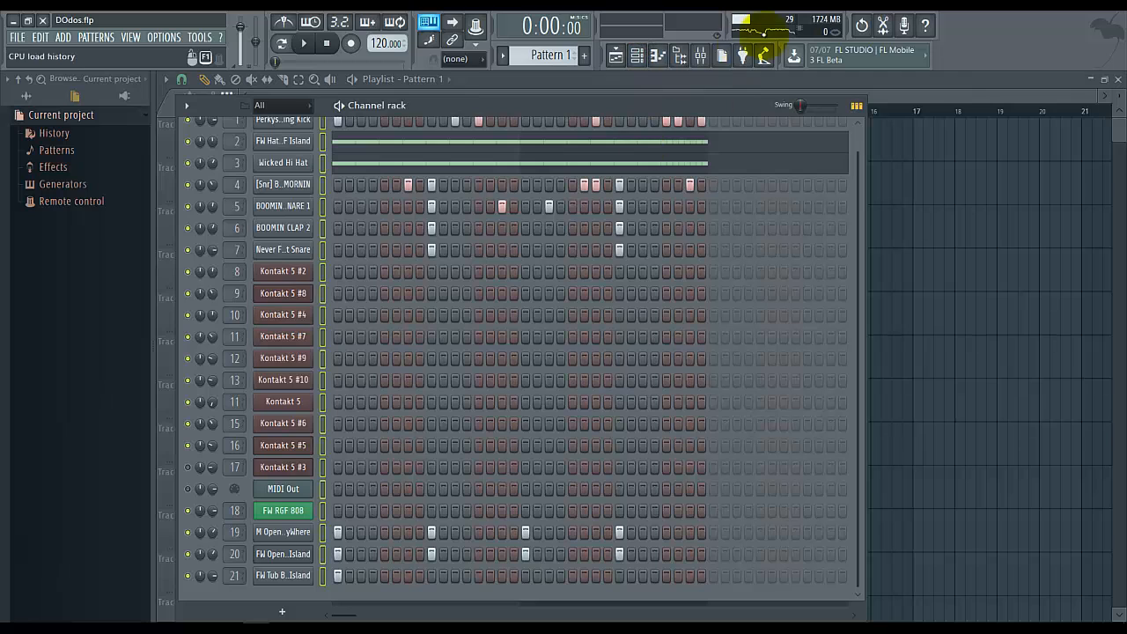
left_click(702, 58)
left_click(180, 132)
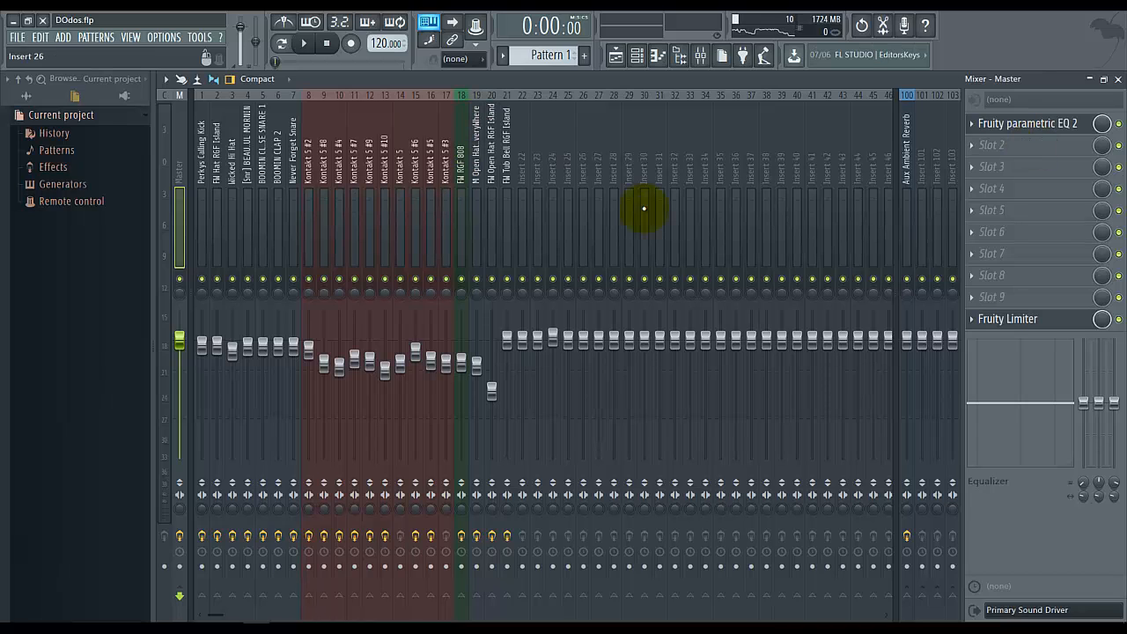
left_click(302, 130)
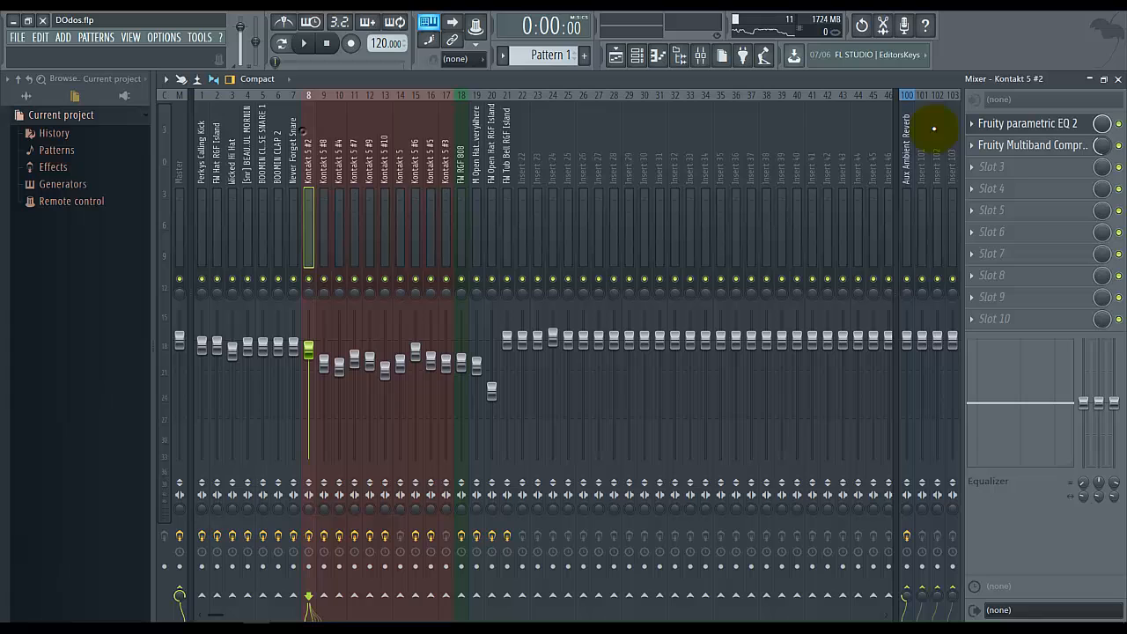
left_click(996, 167)
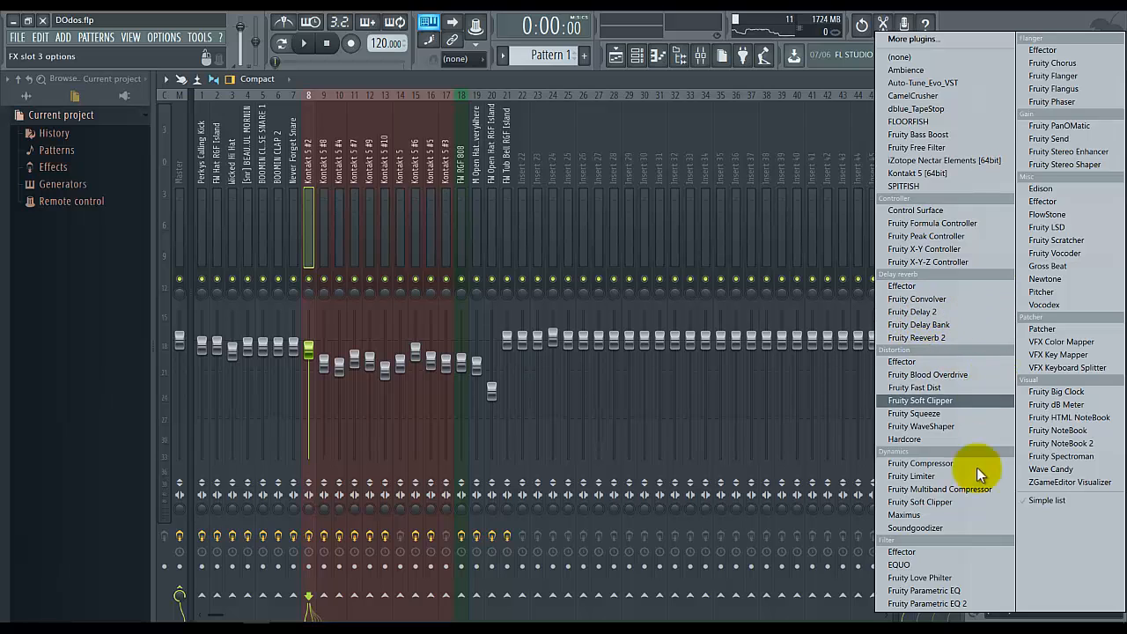
left_click(793, 55)
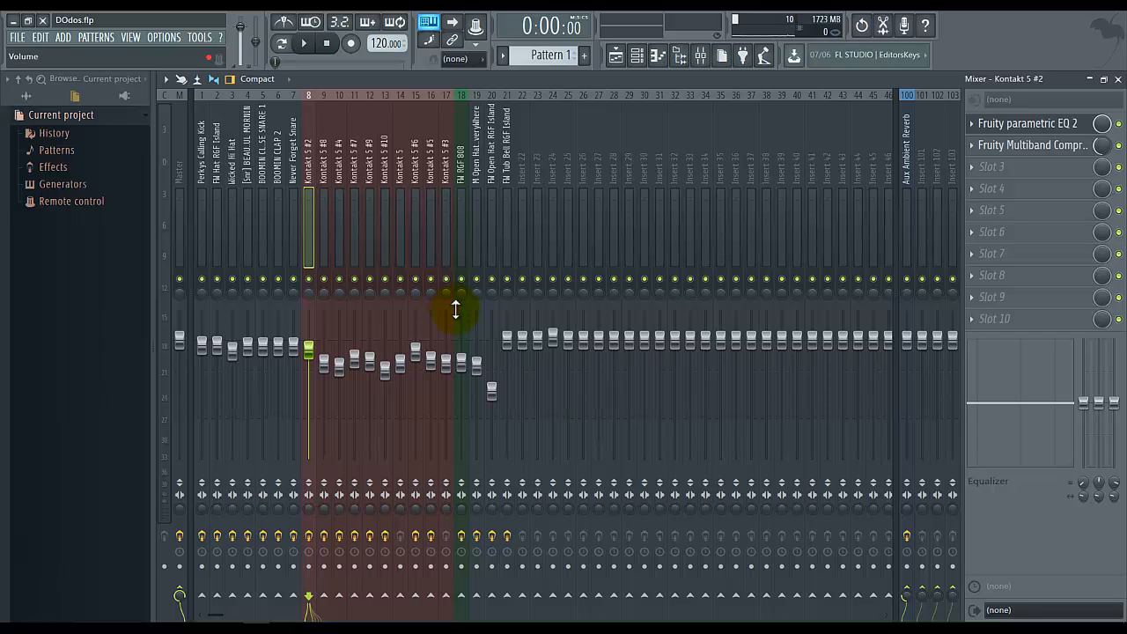
Show all folders in the browser and expand the Kicks folder inside KP Drum Kit.
left_click(26, 95)
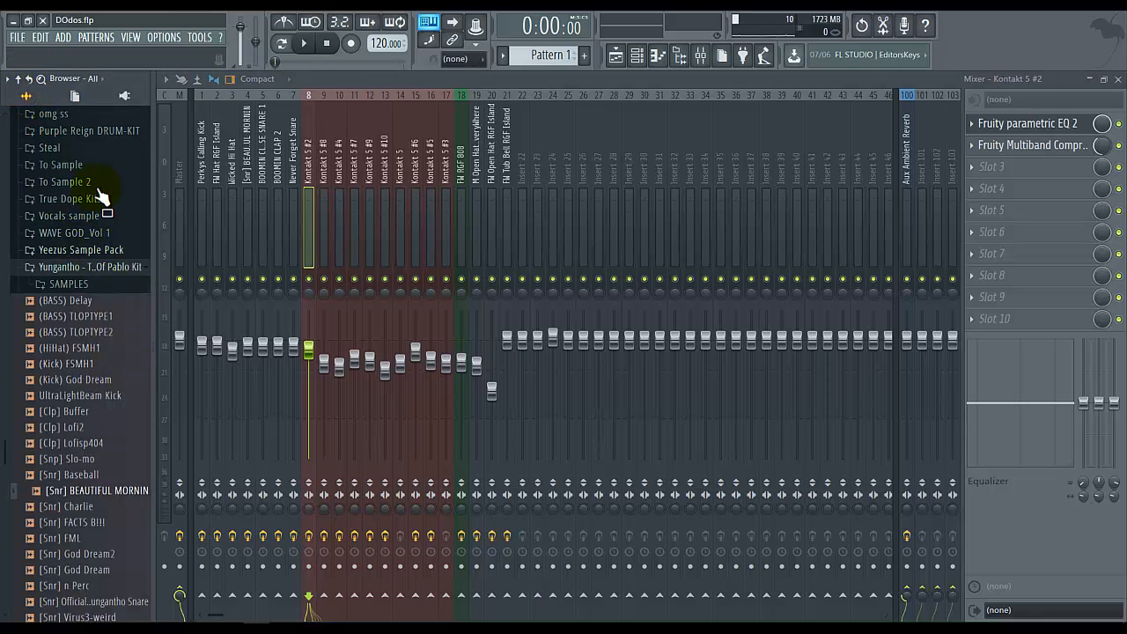
scroll(88, 225, "up", 6)
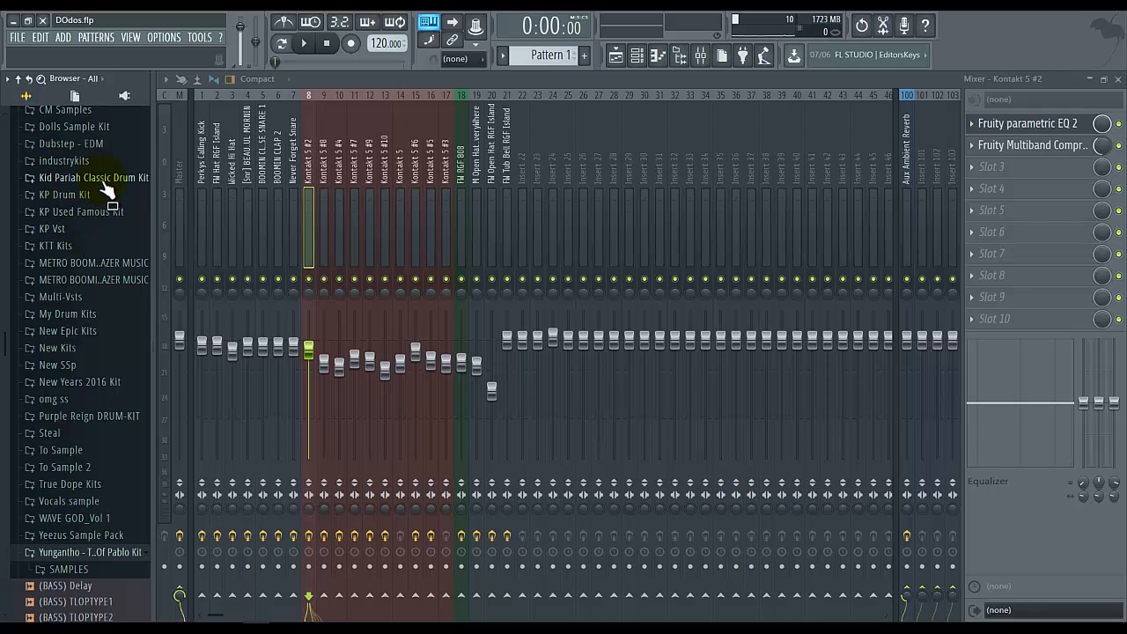
left_click(104, 196)
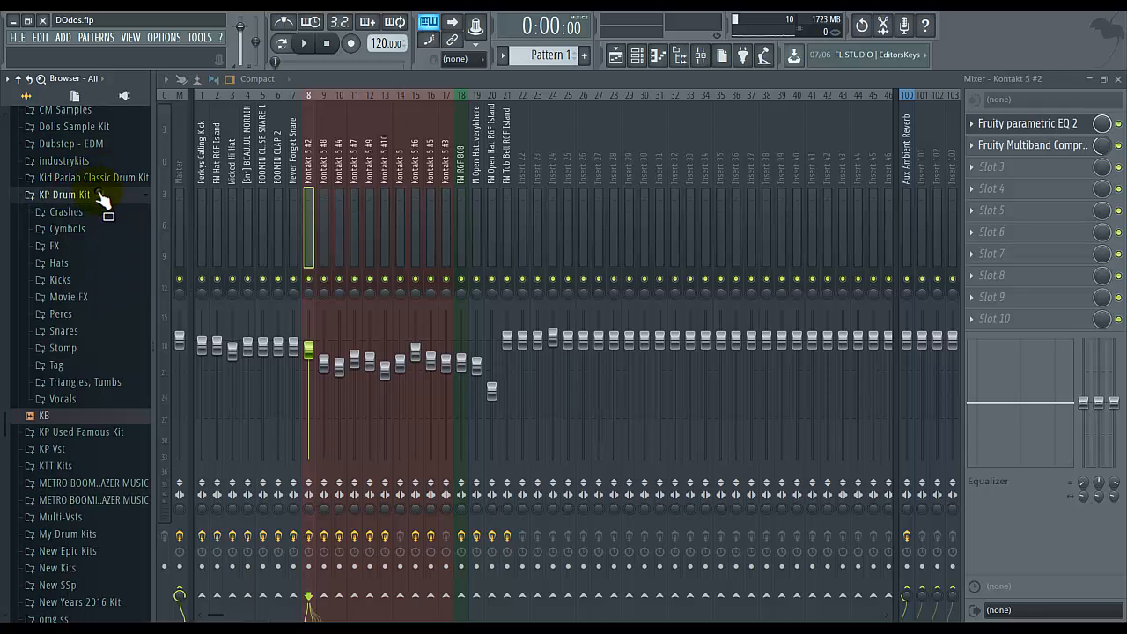
left_click(66, 280)
Audition the kick samples KP Kick (1) through KP Kick (10).
left_click(78, 297)
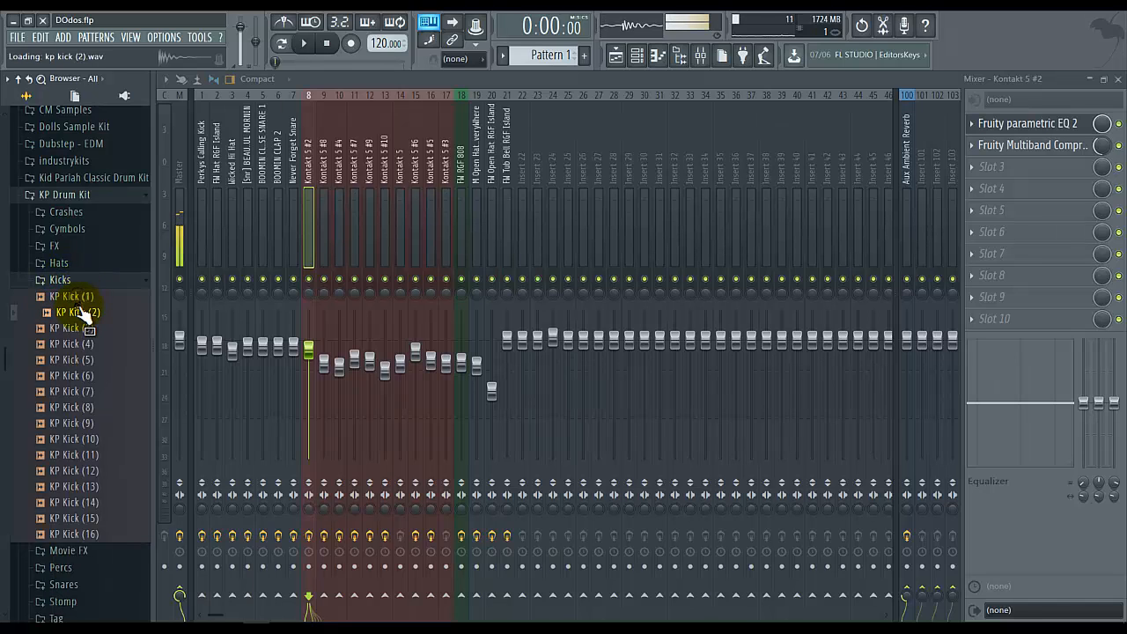
left_click(74, 312)
left_click(83, 328)
left_click(88, 345)
left_click(93, 360)
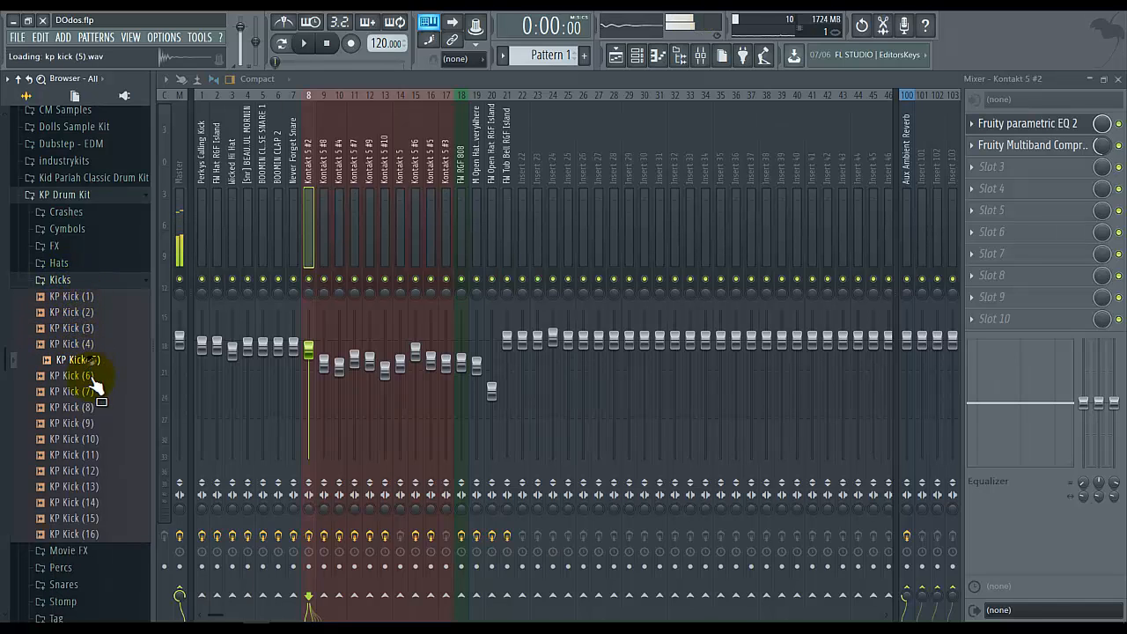
left_click(93, 376)
left_click(96, 392)
left_click(100, 408)
left_click(101, 424)
left_click(103, 440)
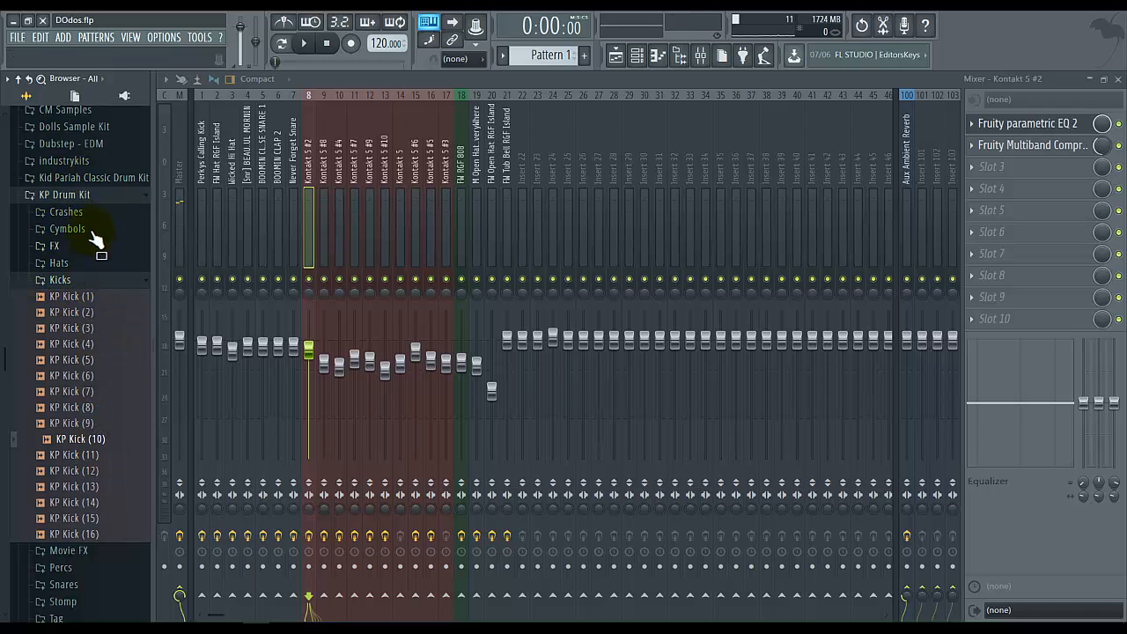
Look through the sample folders, examine the contents of KP Used Famous Kit, and expand KP Drum Kit again.
left_click(89, 197)
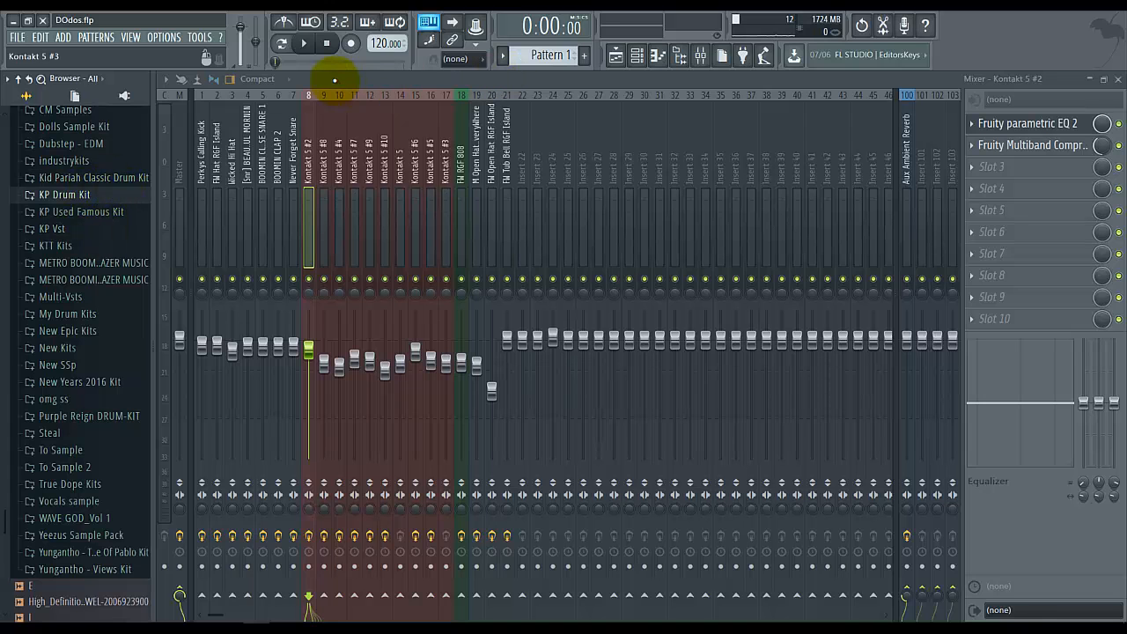
scroll(42, 231, "down", 3)
scroll(53, 205, "up", 8)
scroll(99, 194, "down", 8)
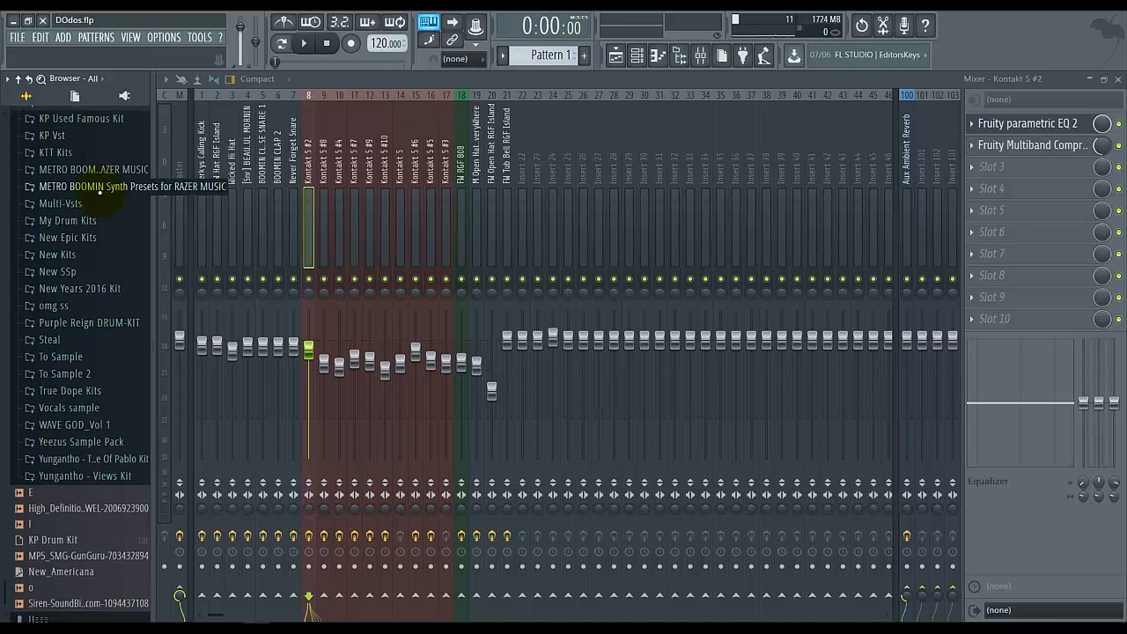
scroll(107, 164, "up", 1)
left_click(109, 185)
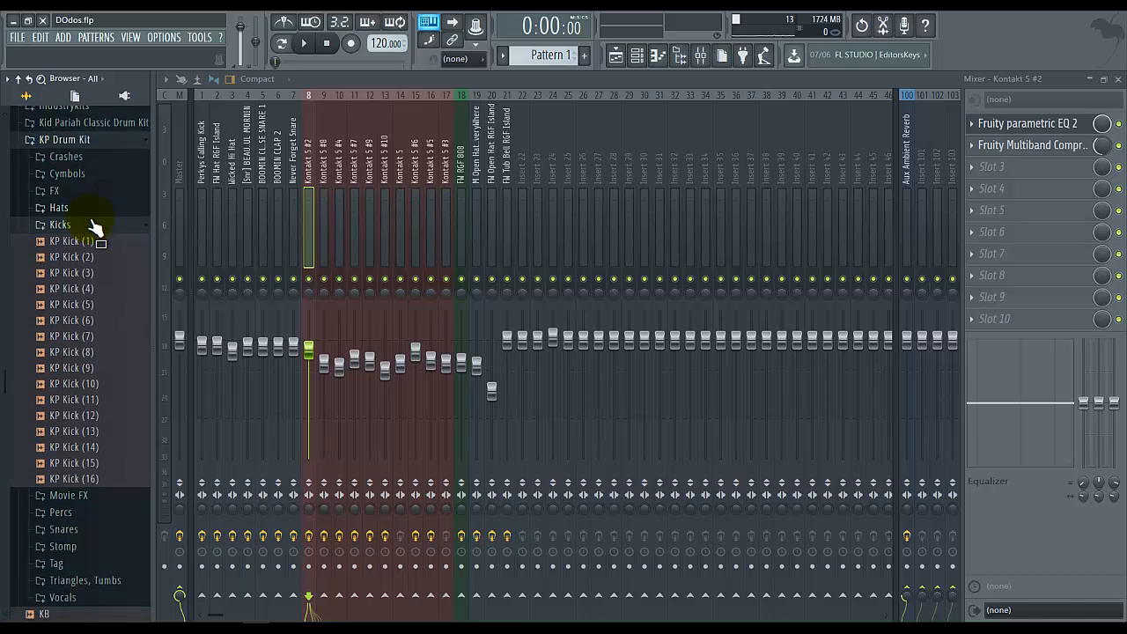
left_click(88, 141)
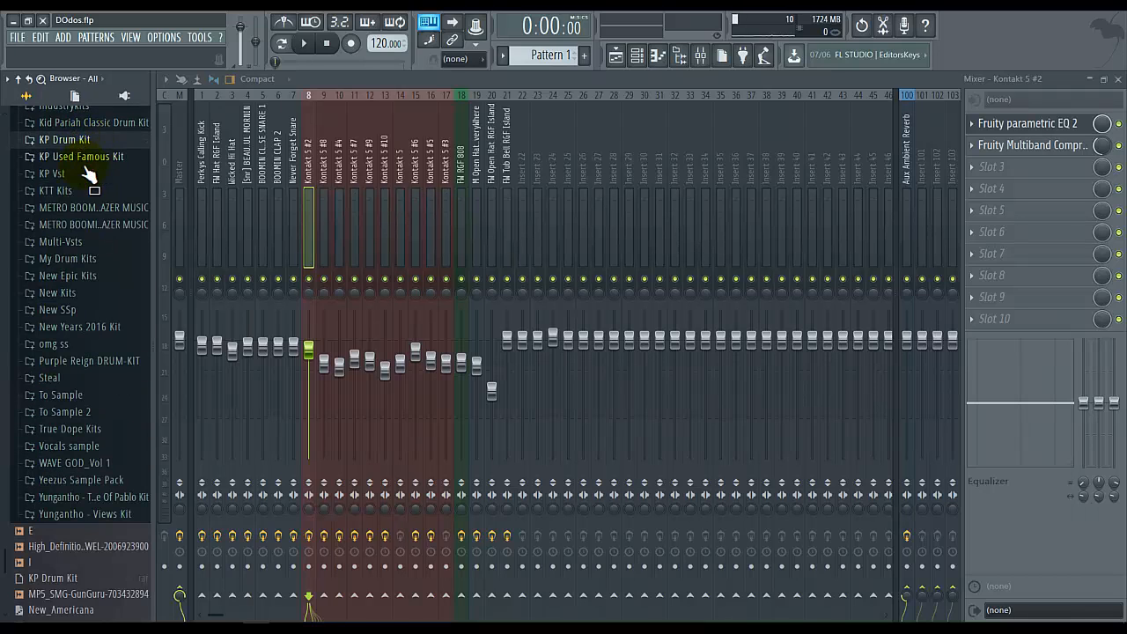
left_click(113, 157)
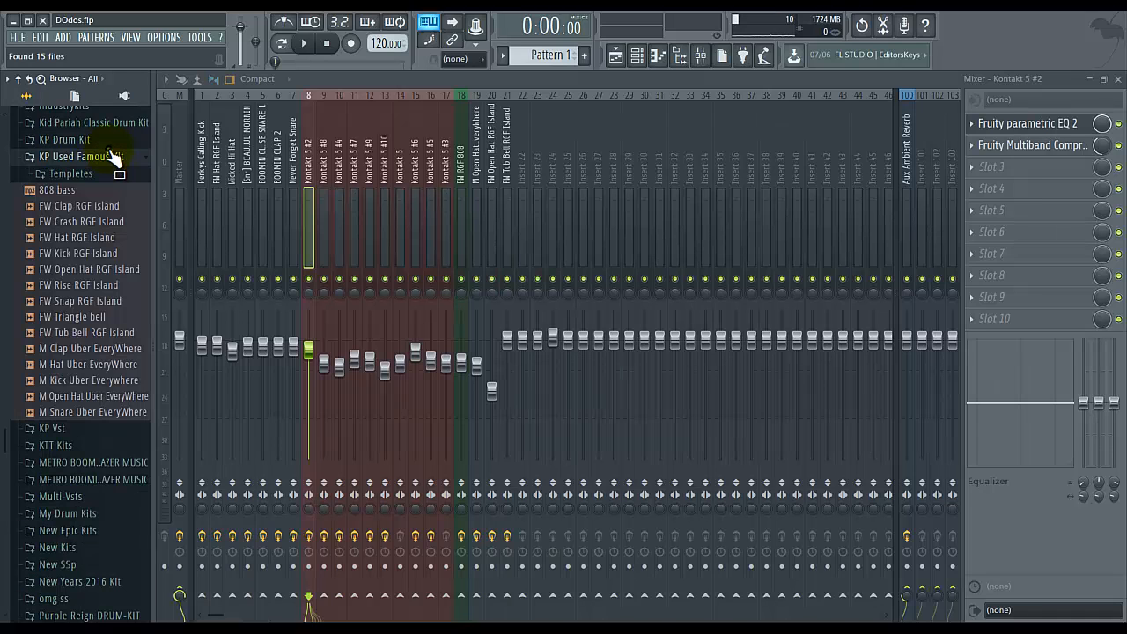
left_click(121, 160)
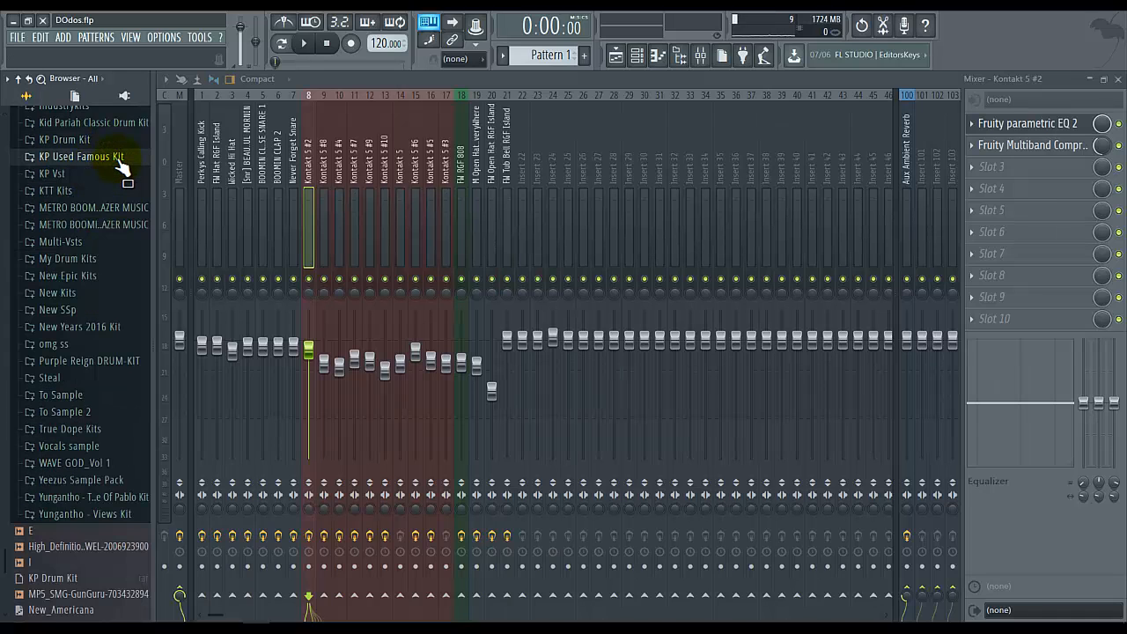
left_click(120, 164)
left_click(89, 142)
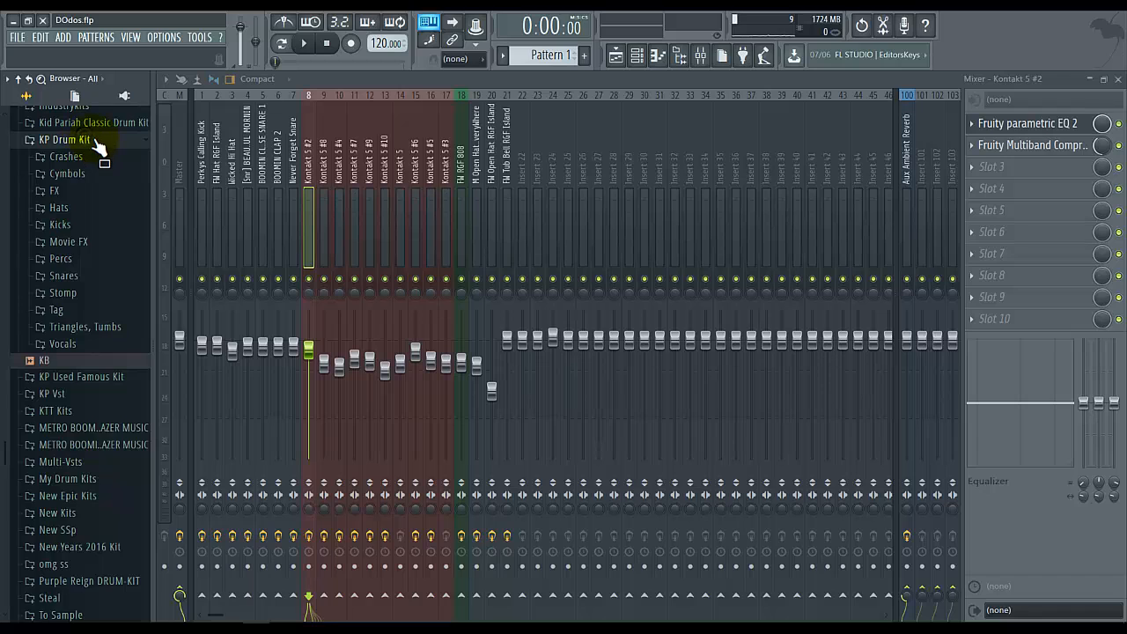
Collapse KP Drum Kit, then expand KP Used Famous Kit and its Templetes folder to view the template projects.
left_click(97, 143)
left_click(102, 157)
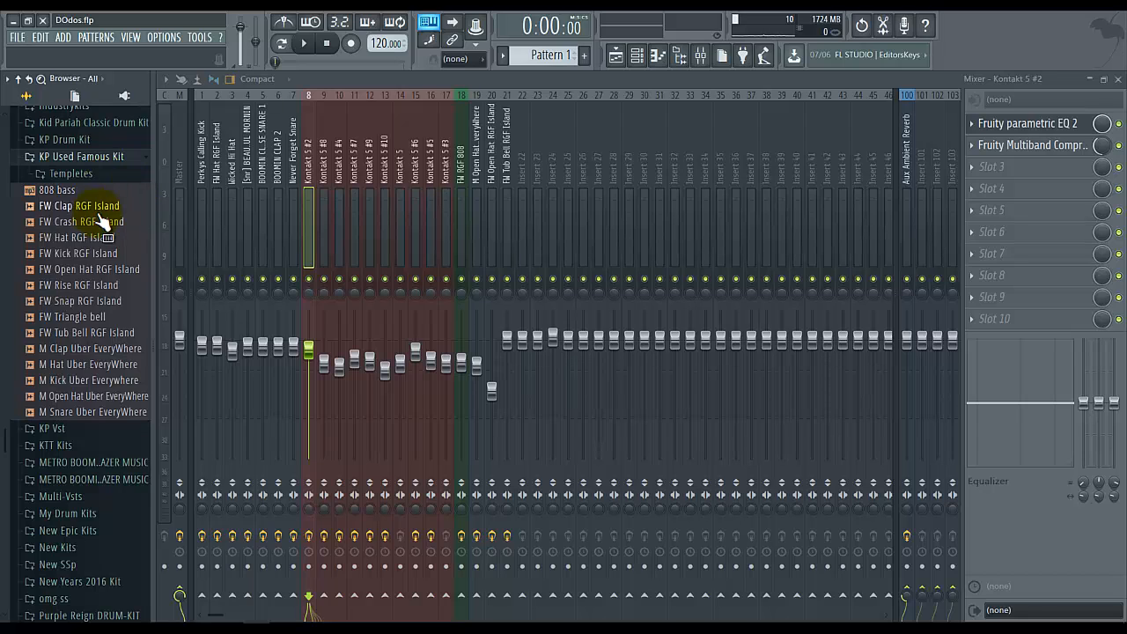
left_click(70, 174)
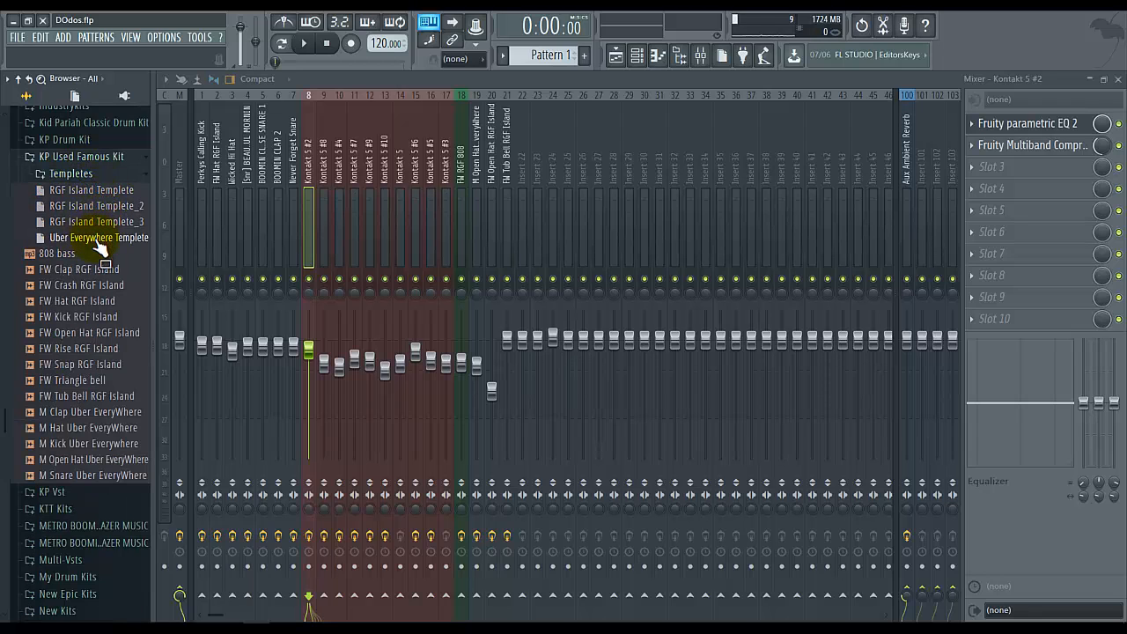
left_click_drag(73, 254, 118, 236)
scroll(140, 253, "up", 7)
scroll(139, 253, "down", 7)
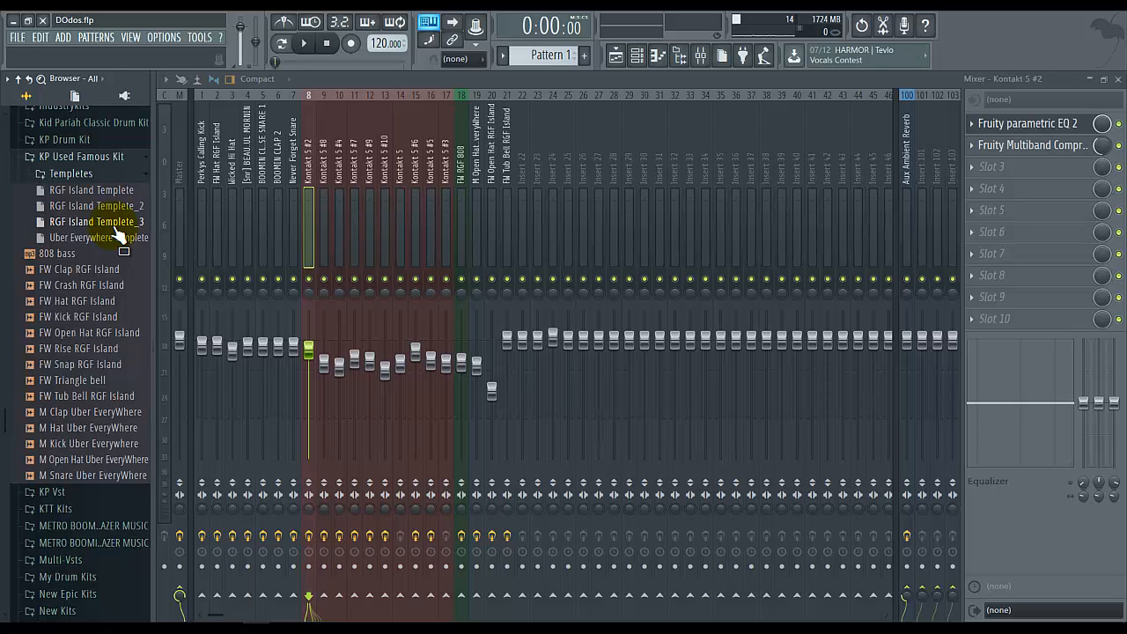
Open the Uber Everywhere Templete project from the Templetes folder of KP Used Famous Kit.
left_click(17, 37)
left_click(26, 101)
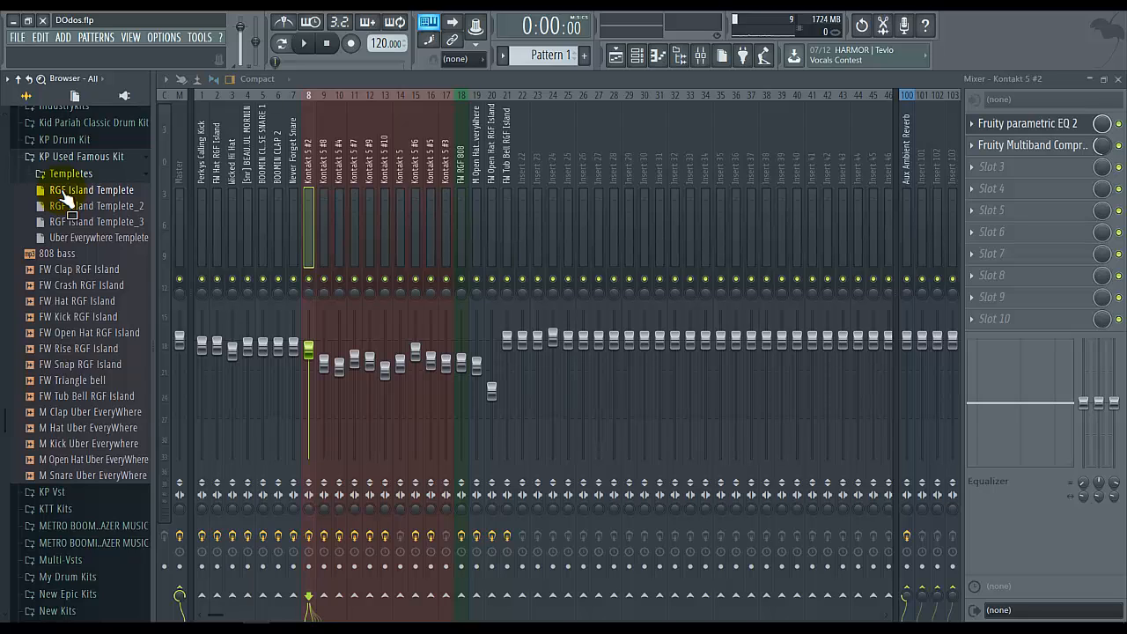
left_click(74, 237)
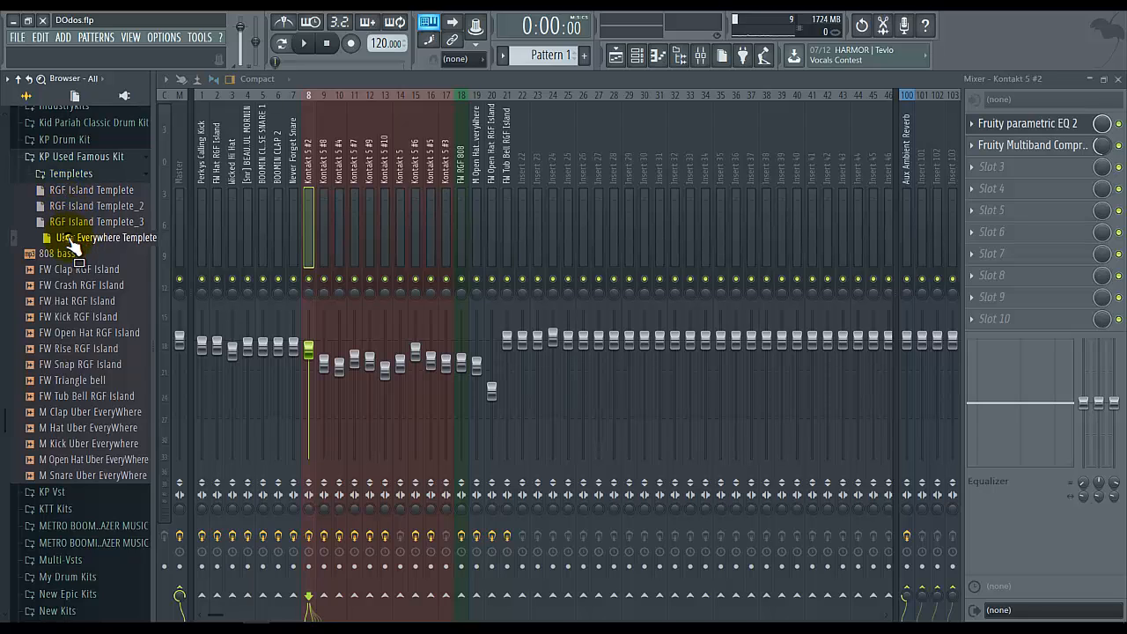
left_click(77, 238)
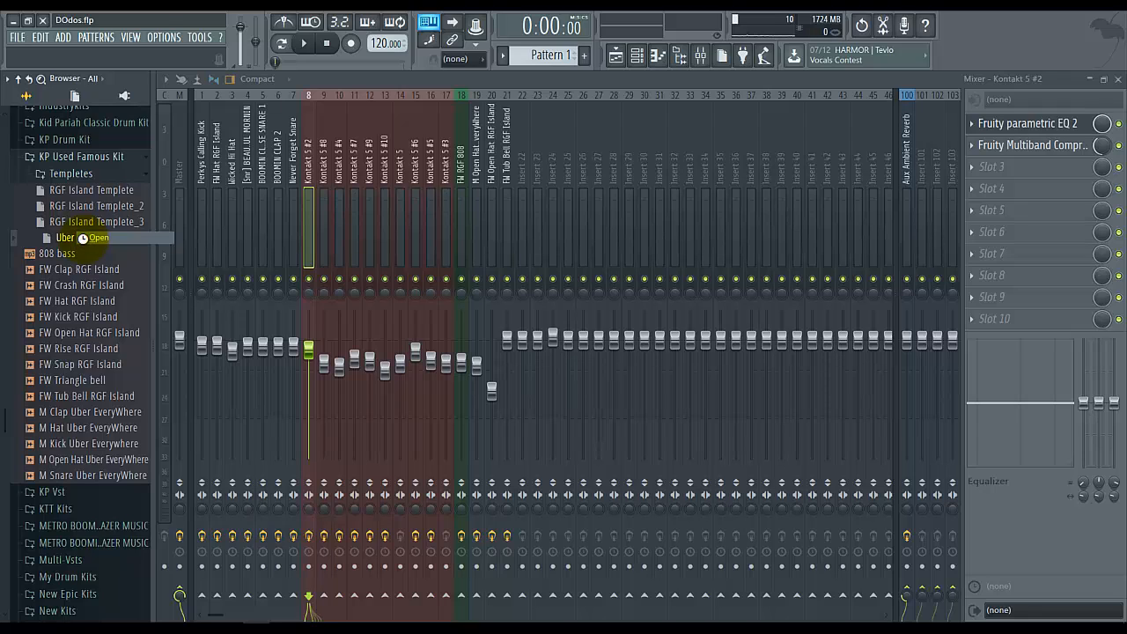
left_click(83, 237)
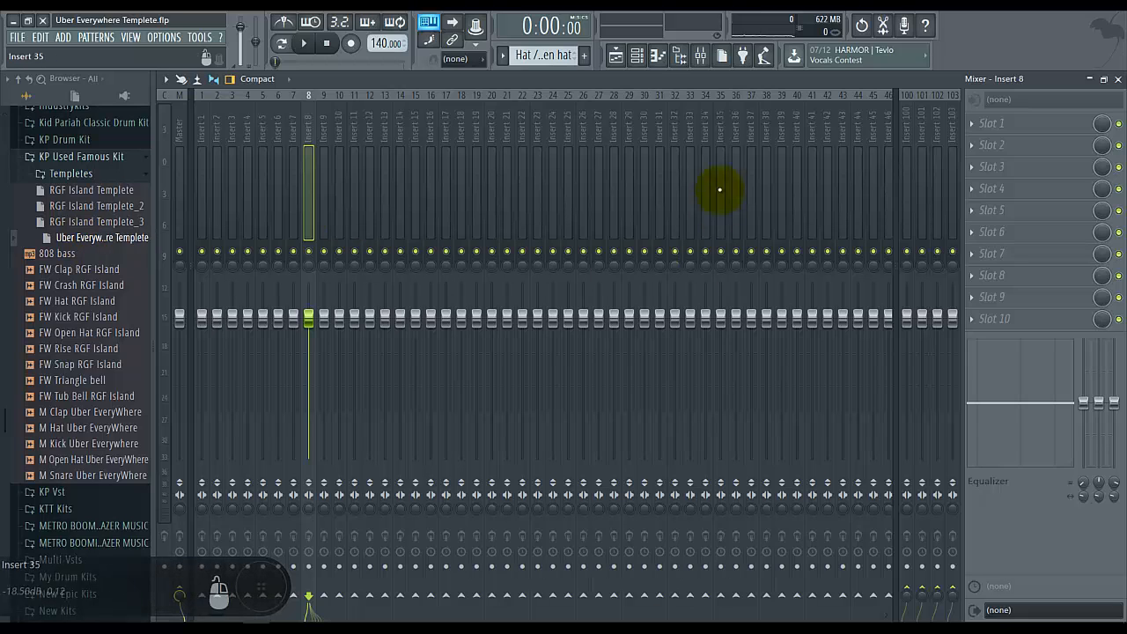
Show the Uber Everywhere template's full arrangement in the playlist and briefly play it from the start.
left_click(618, 57)
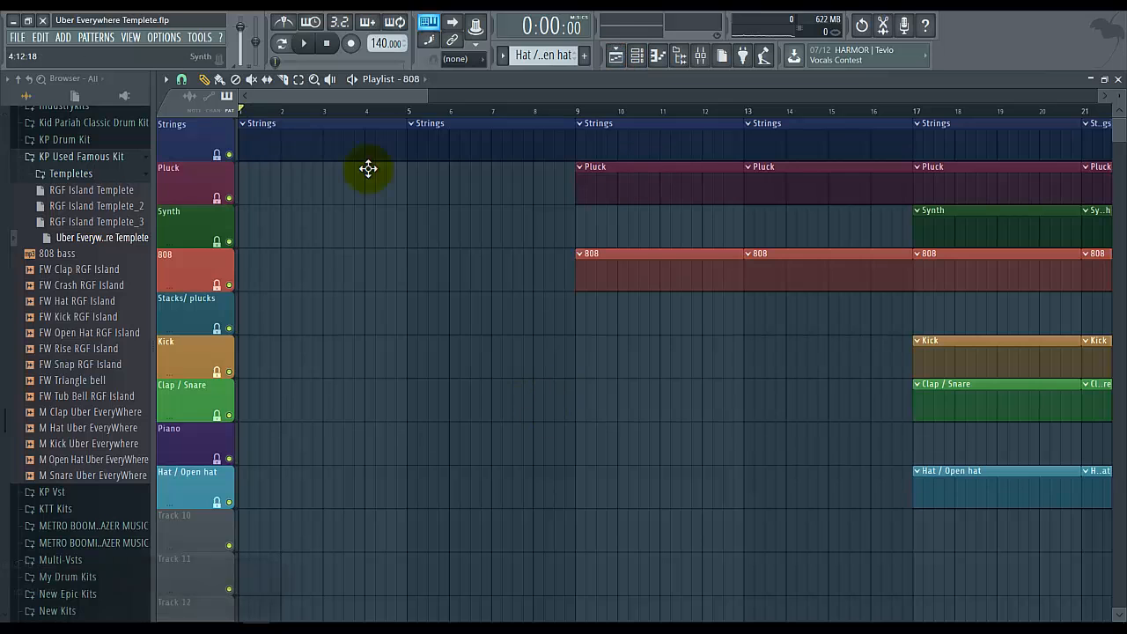
left_click_drag(430, 91, 755, 88)
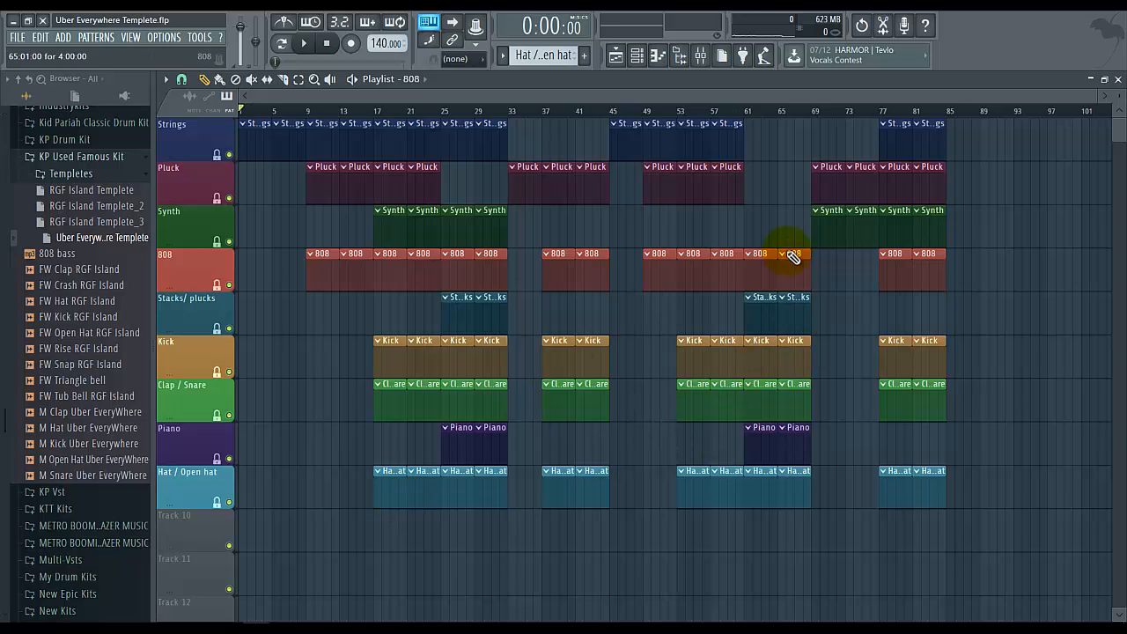
scroll(793, 252, "down", 1)
scroll(793, 252, "up", 1)
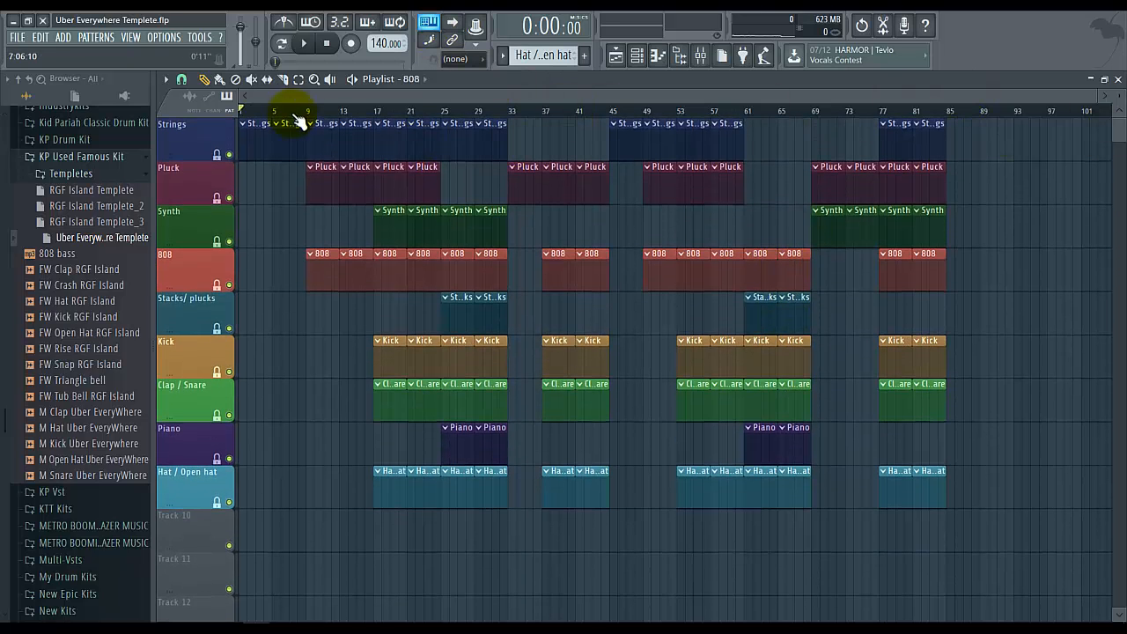
left_click(304, 43)
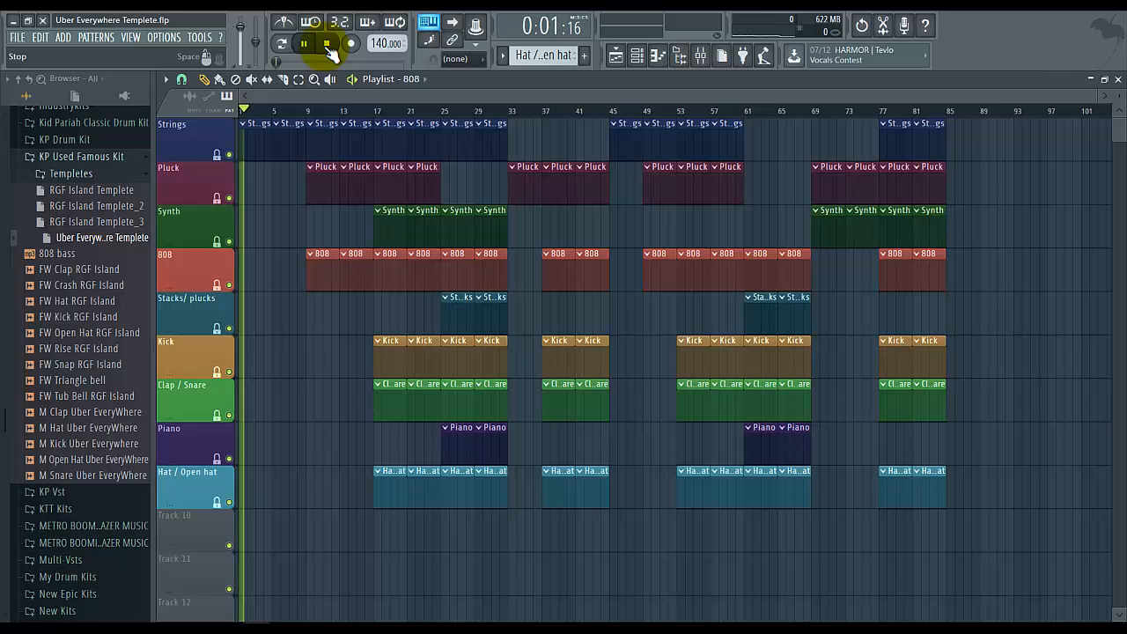
left_click(326, 46)
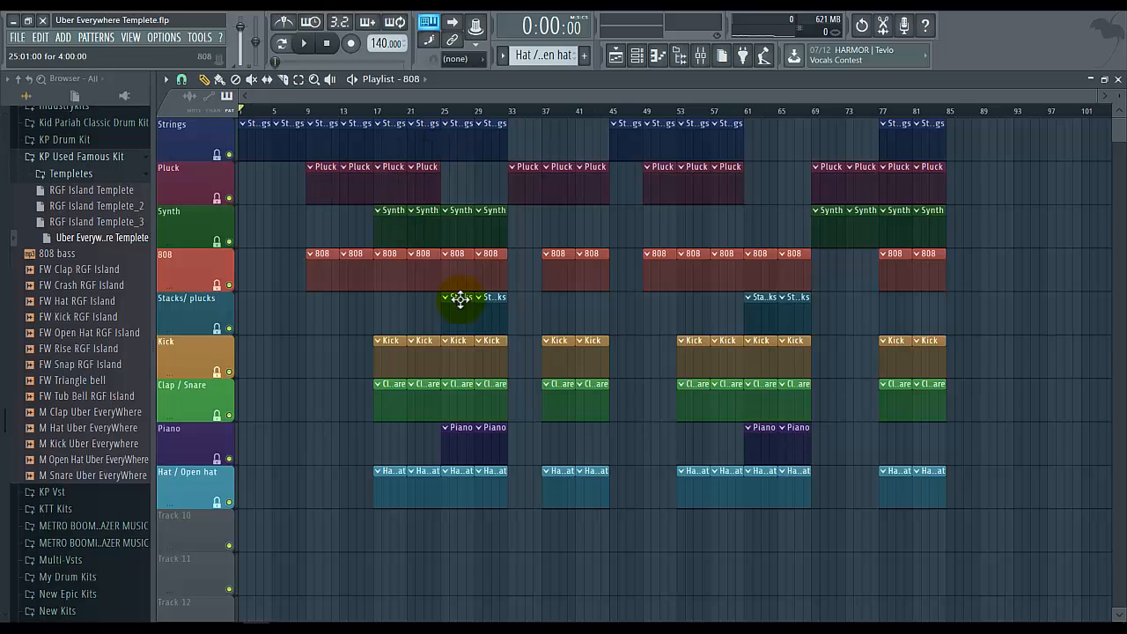
left_click(701, 56)
left_click(614, 57)
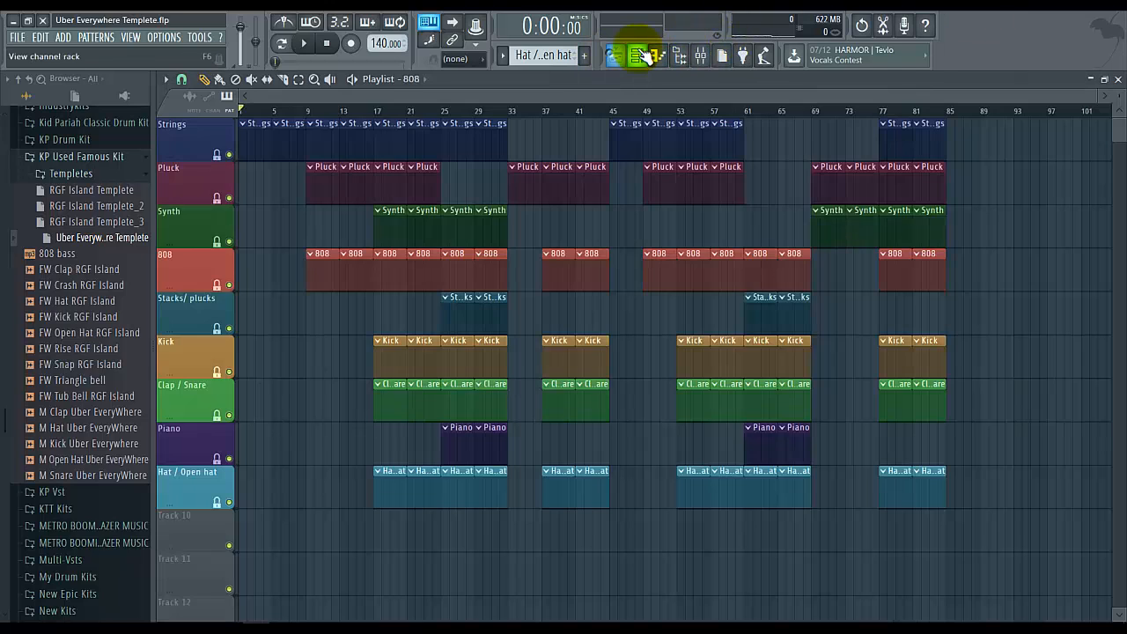
left_click(651, 55)
left_click(652, 54)
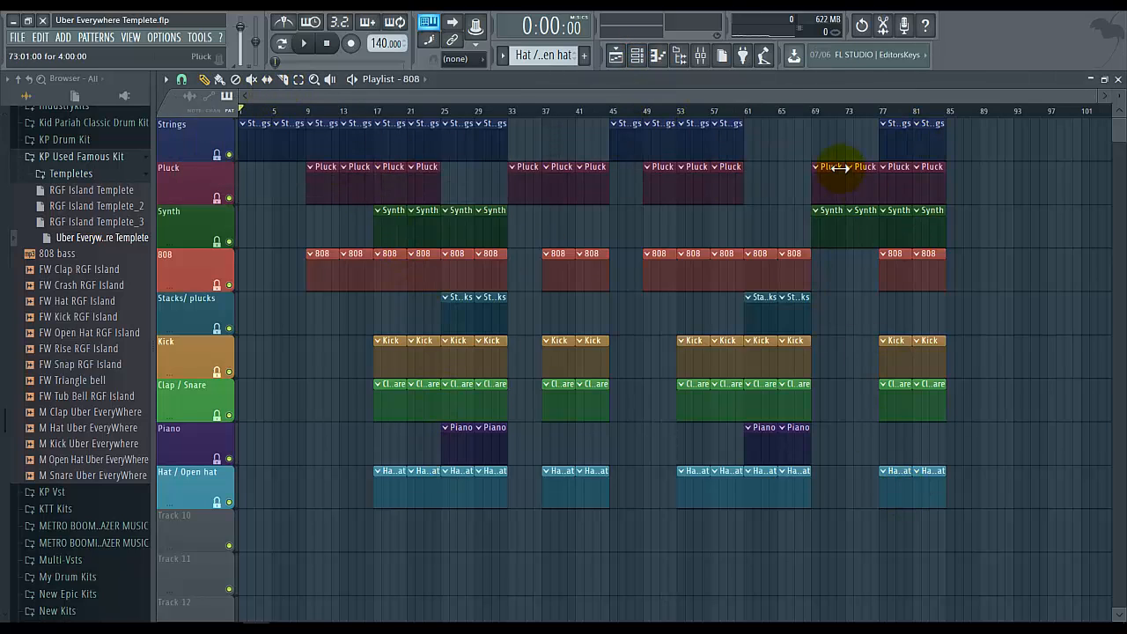
Open the RGF Island Templete project and bring its playlist in front of the Gross Beat windows.
right_click(86, 190)
left_click(113, 191)
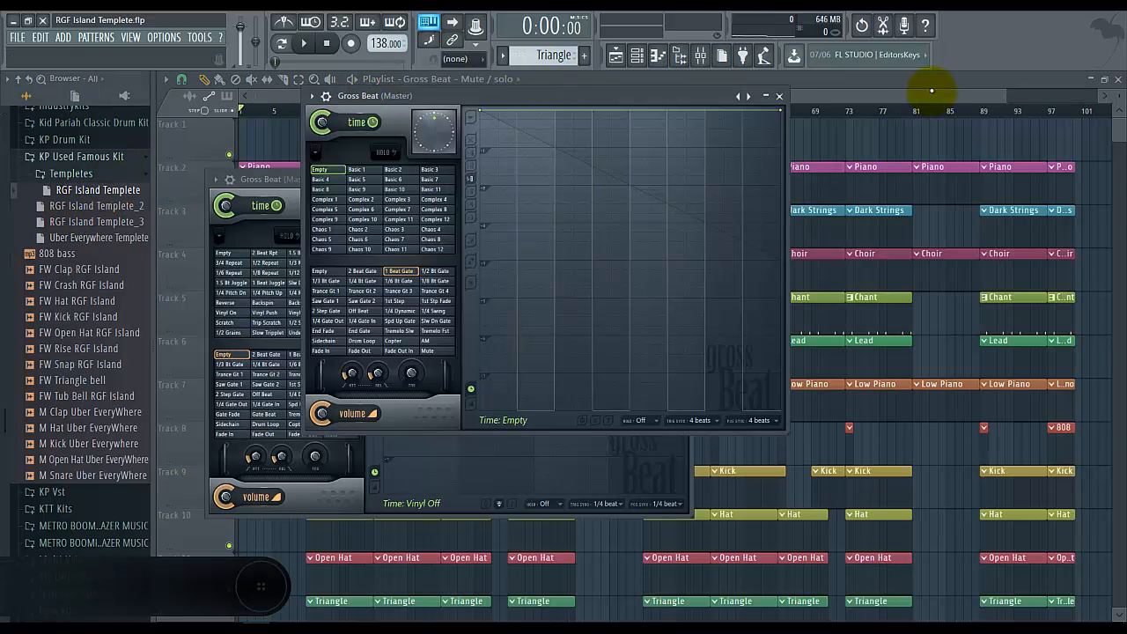
left_click(467, 259)
Play the RGF Island arrangement from bar 7 through the first Gross Beat mute/solo automation, then stop playback.
scroll(468, 259, "down", 10)
scroll(470, 258, "up", 2)
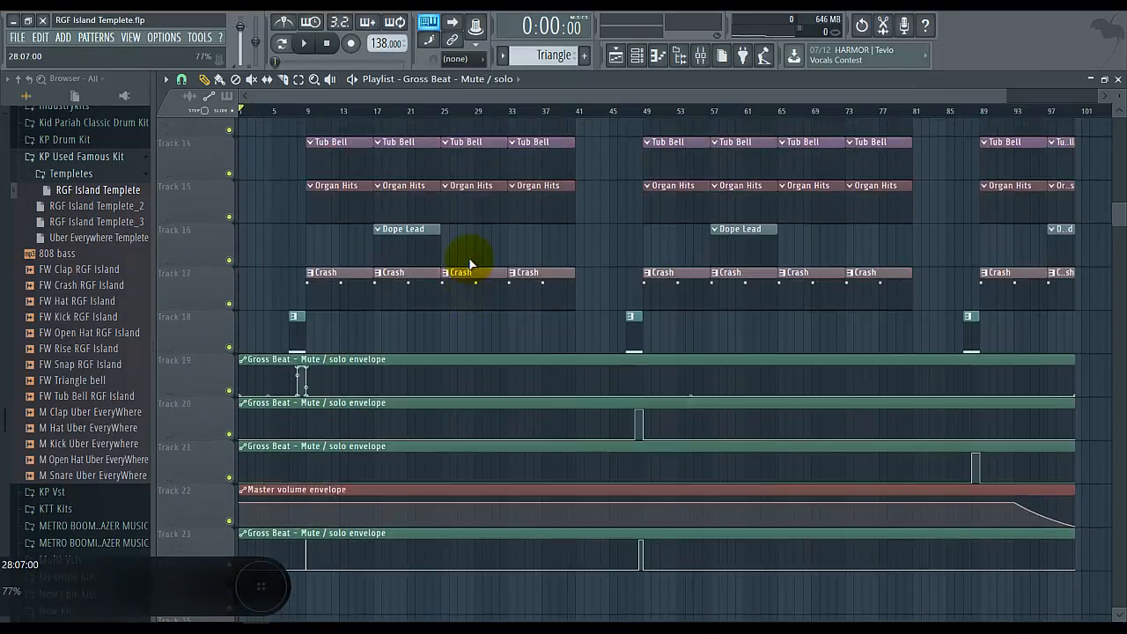
scroll(352, 246, "down", 4)
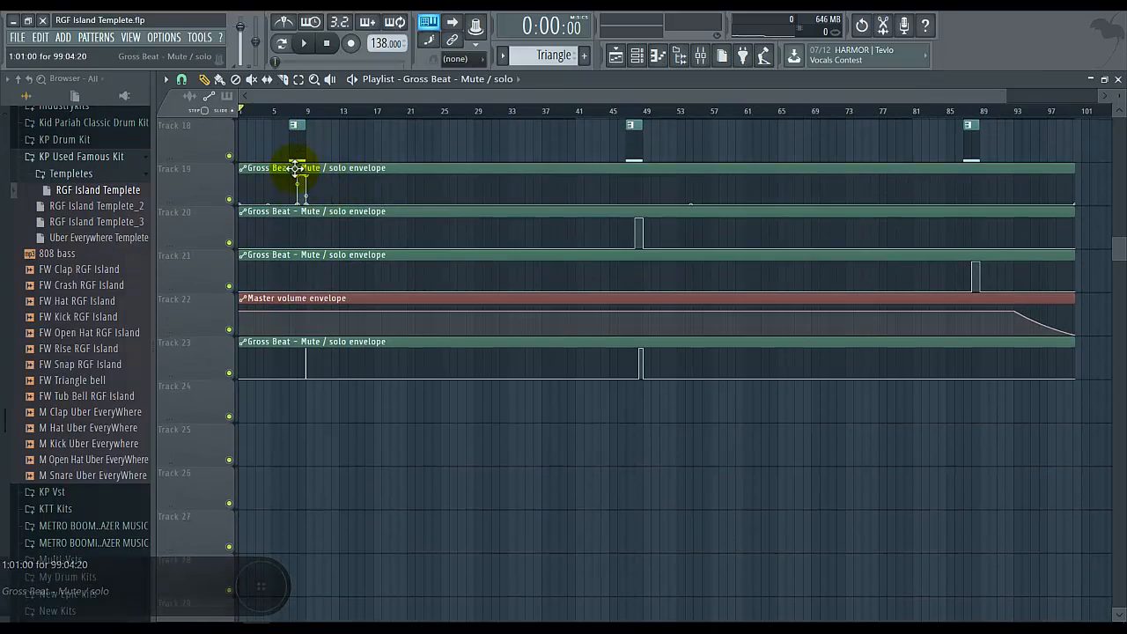
left_click(292, 112)
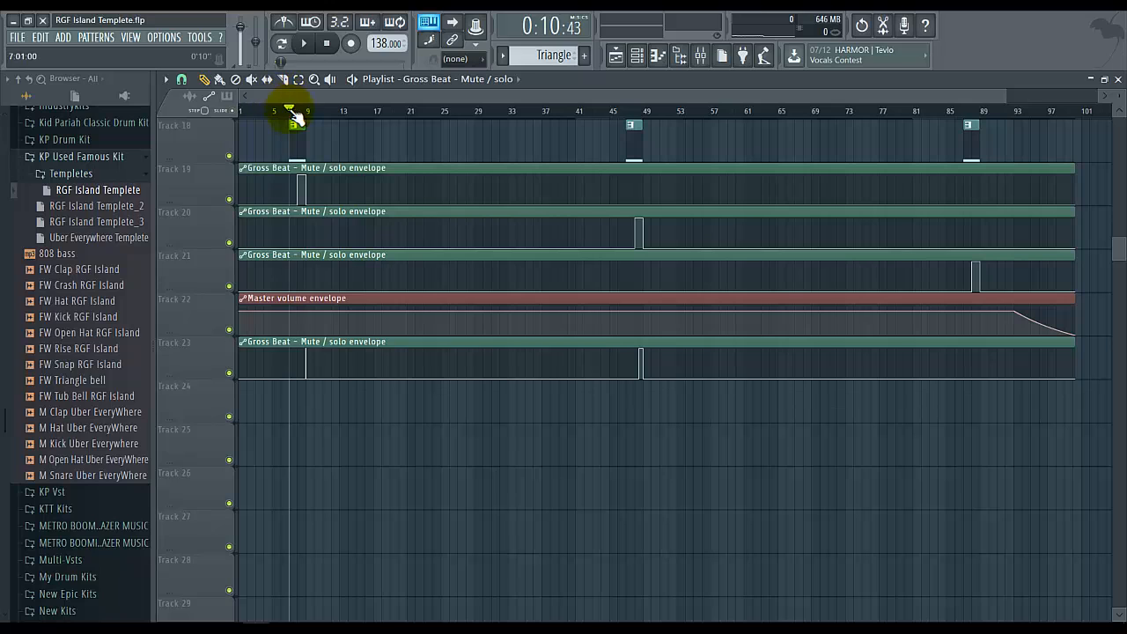
scroll(414, 150, "up", 1)
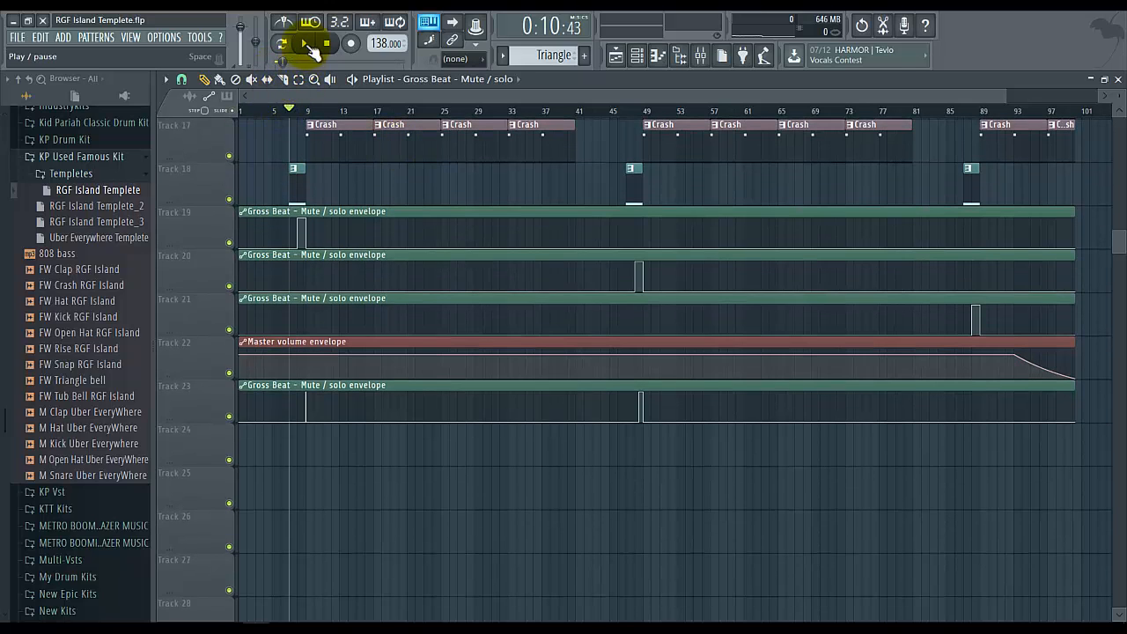
left_click(309, 47)
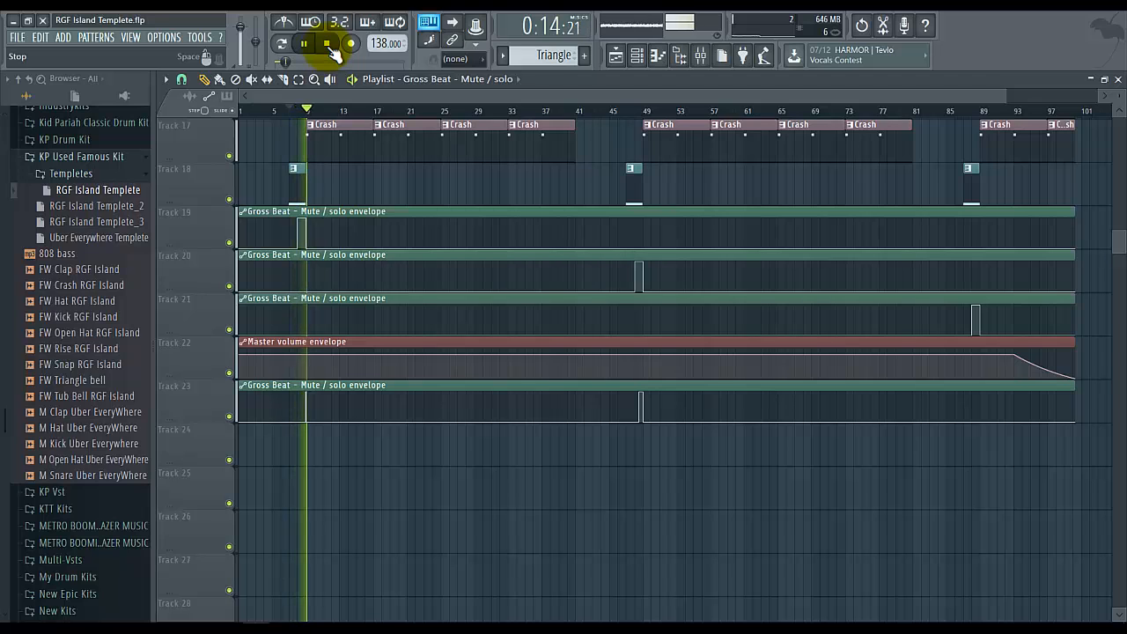
left_click(329, 46)
Examine the pattern tracks, Gross Beat automation and Master volume envelope across the RGF Island arrangement.
scroll(346, 196, "up", 4)
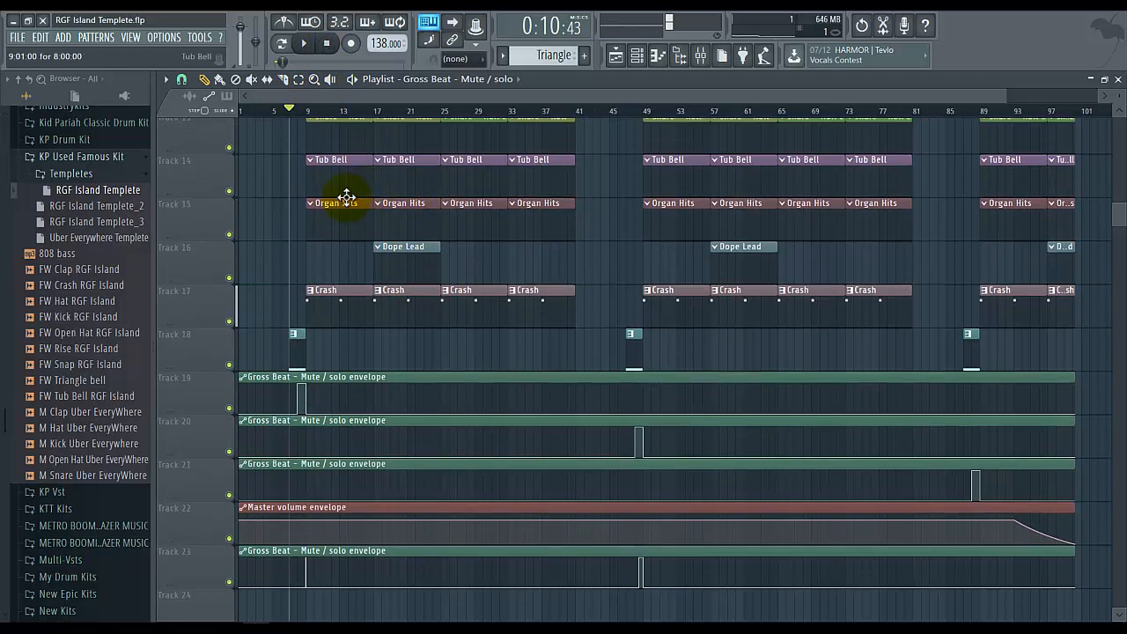
scroll(346, 196, "up", 1)
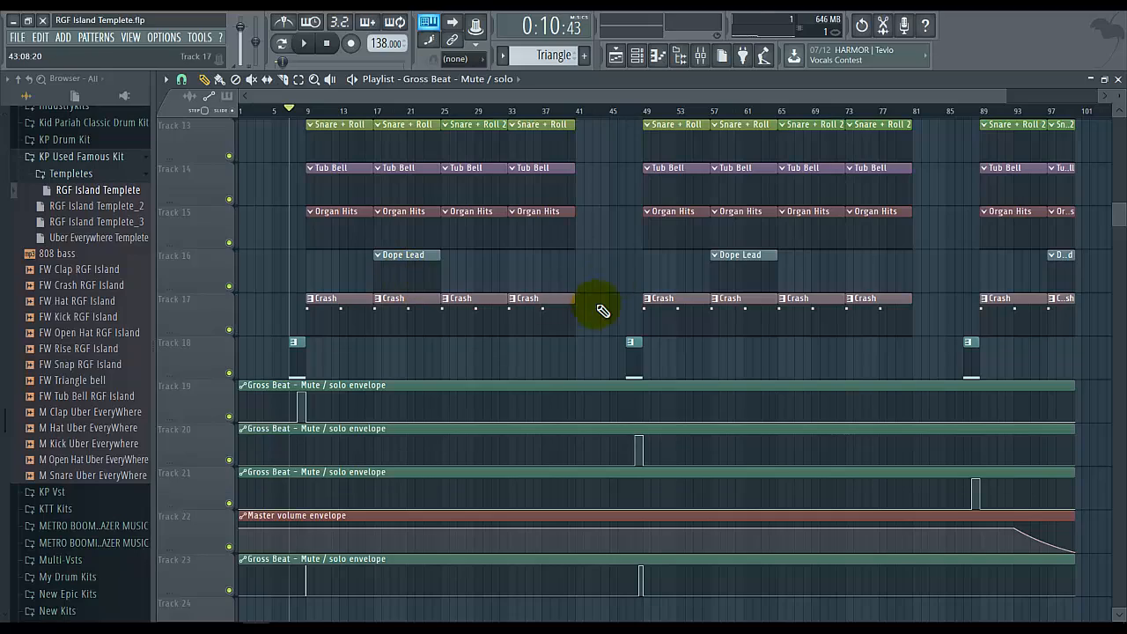
scroll(845, 123, "down", 2)
scroll(880, 141, "down", 7)
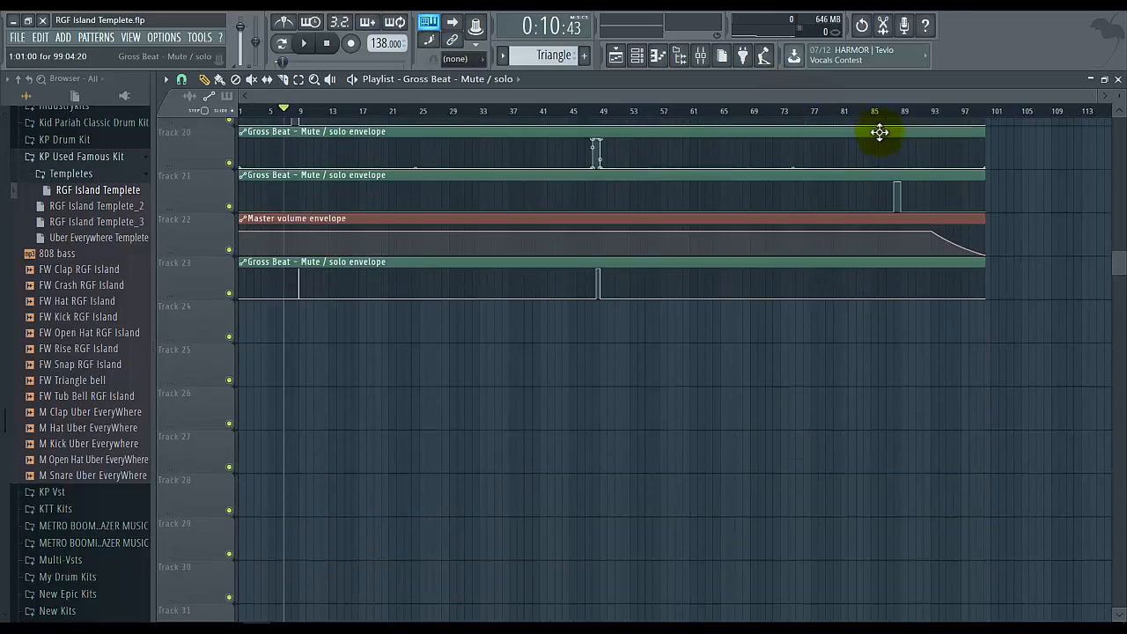
scroll(880, 132, "down", 4)
scroll(870, 176, "up", 20)
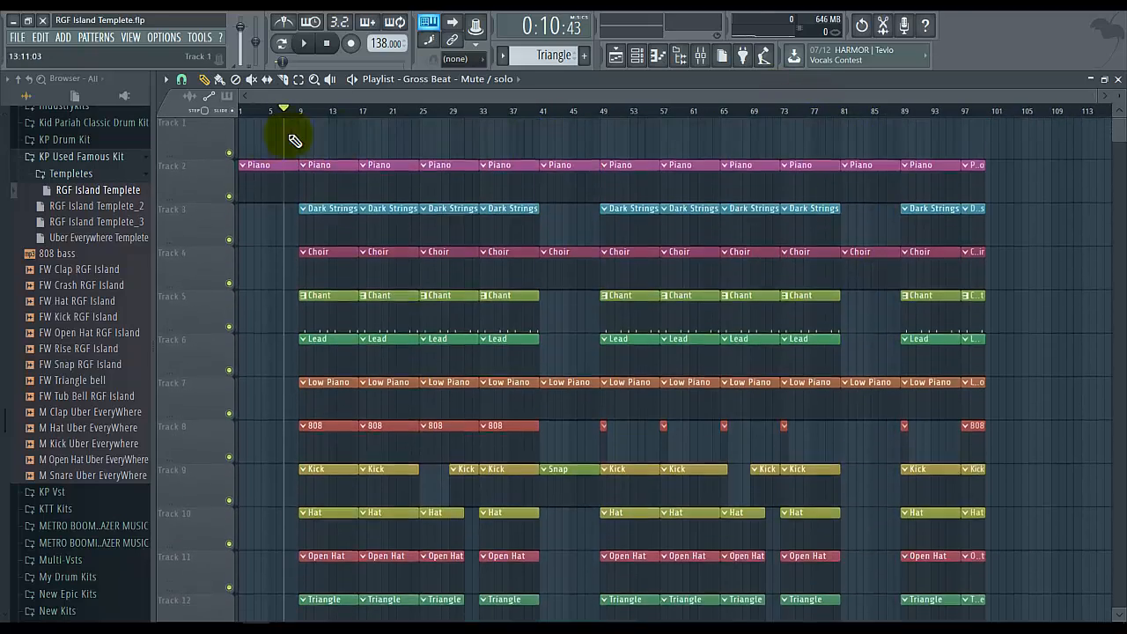
Collapse the Templetes and KP Used Famous Kit folders and return to the main browser folders.
left_click_drag(113, 214, 91, 179)
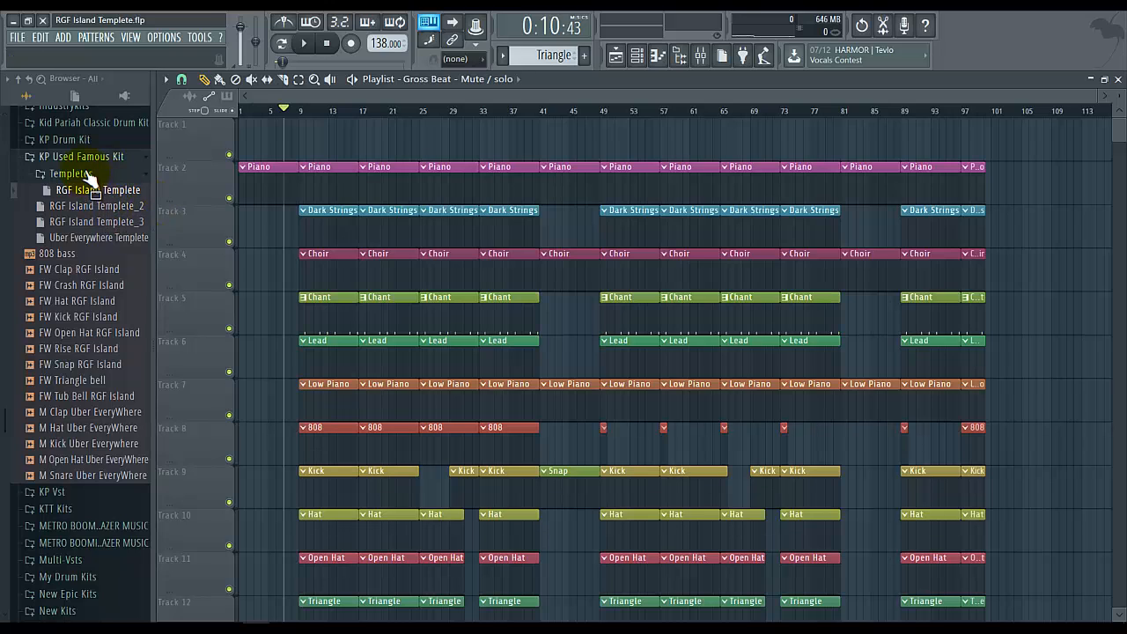
left_click(88, 174)
left_click(92, 157)
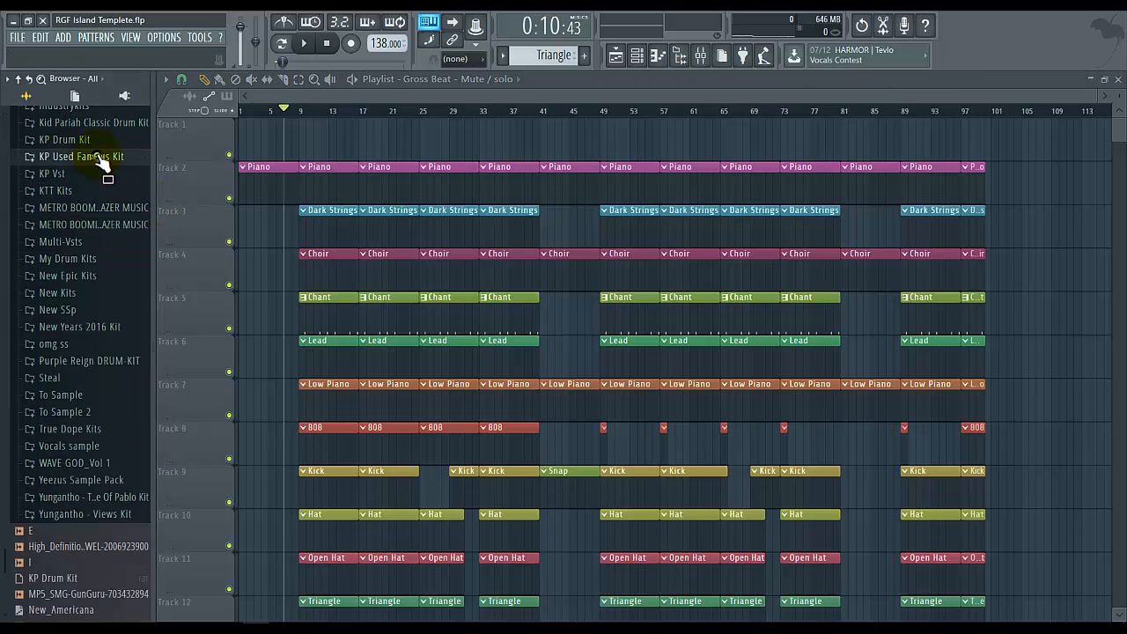
scroll(110, 126, "up", 5)
scroll(110, 126, "up", 3)
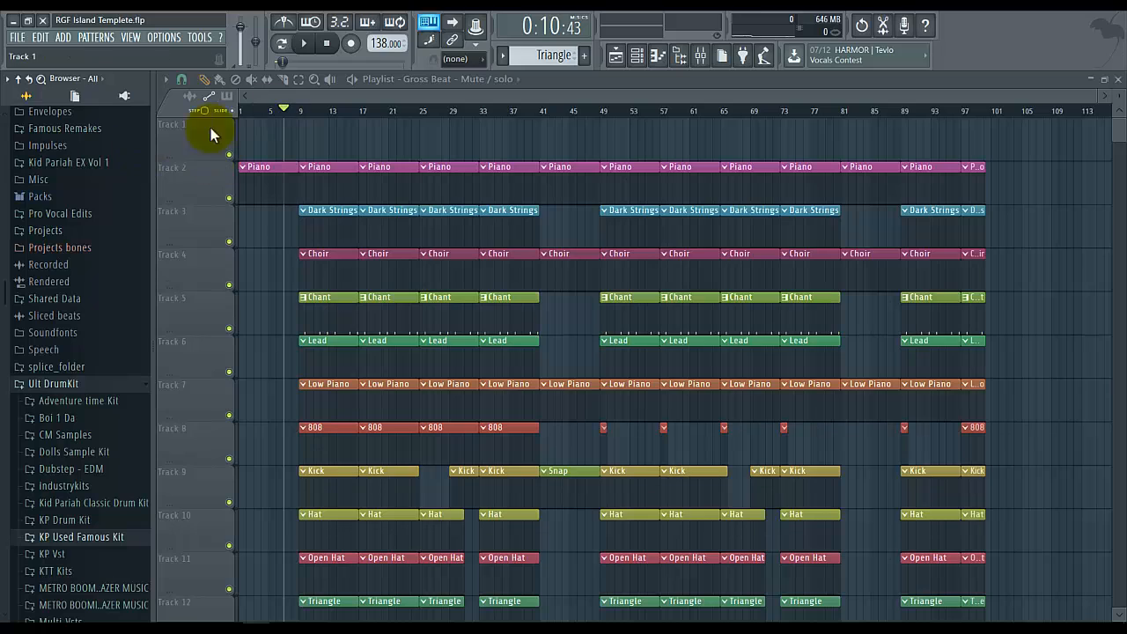
Expand the Famous Remakes folder and its Drake subfolder, and check the Drake Ft Popc..ntrolla FLP folder.
left_click(116, 130)
scroll(112, 155, "up", 6)
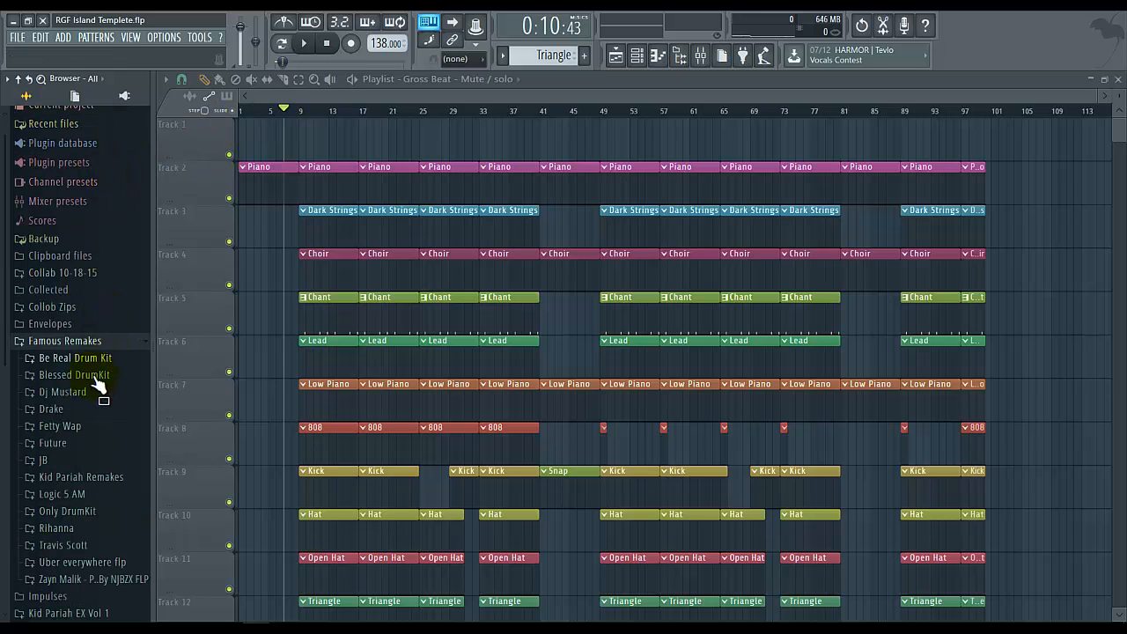
left_click(74, 411)
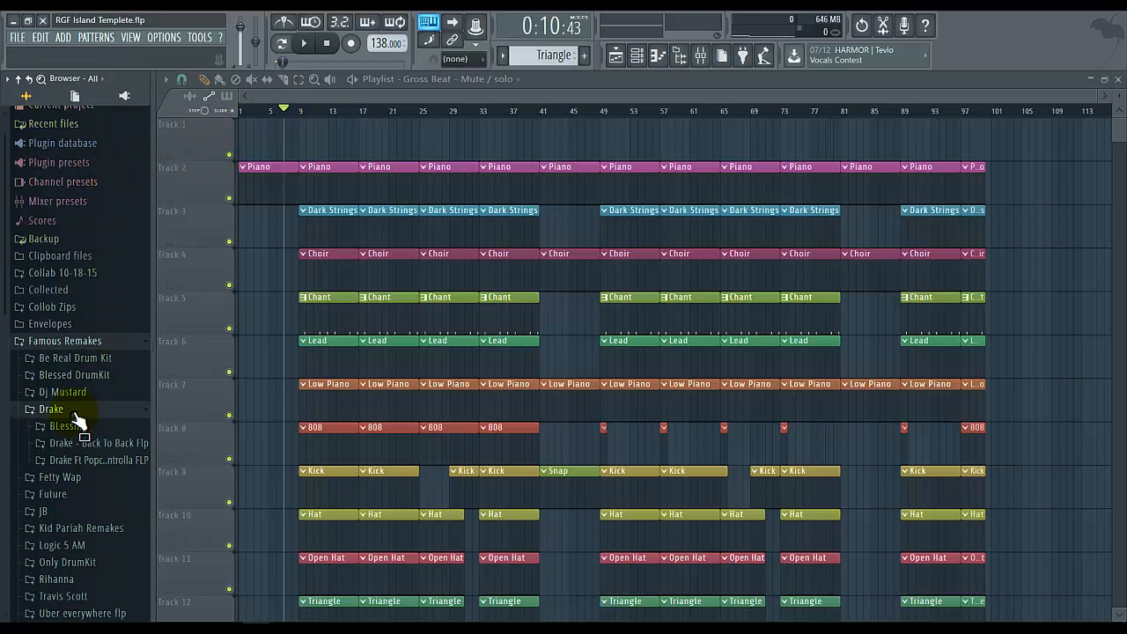
left_click(141, 460)
left_click(116, 463)
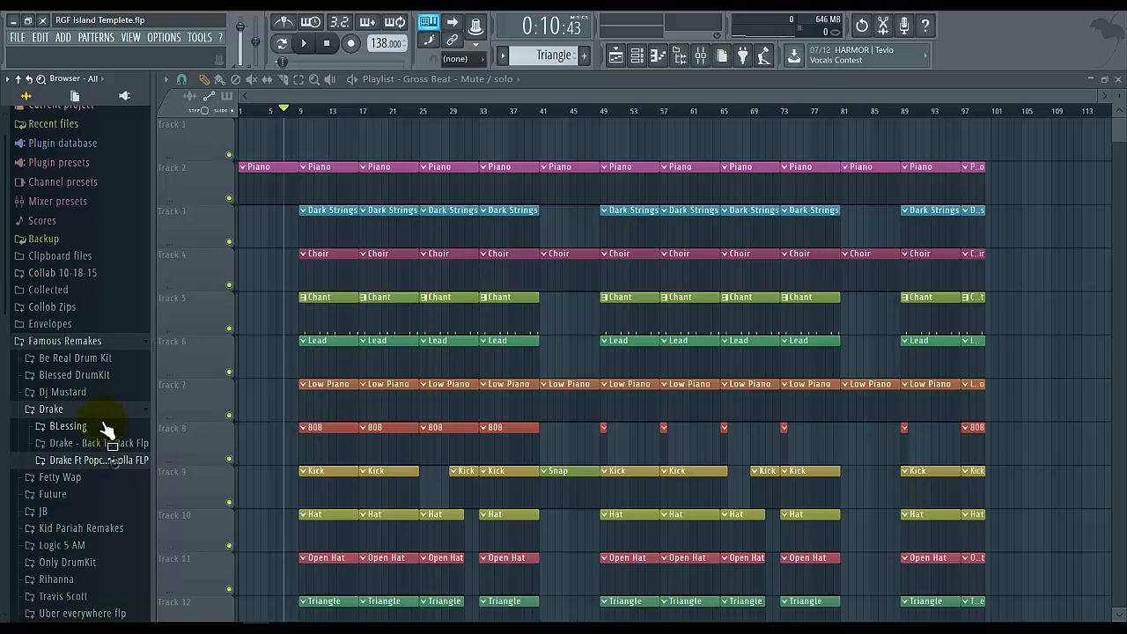